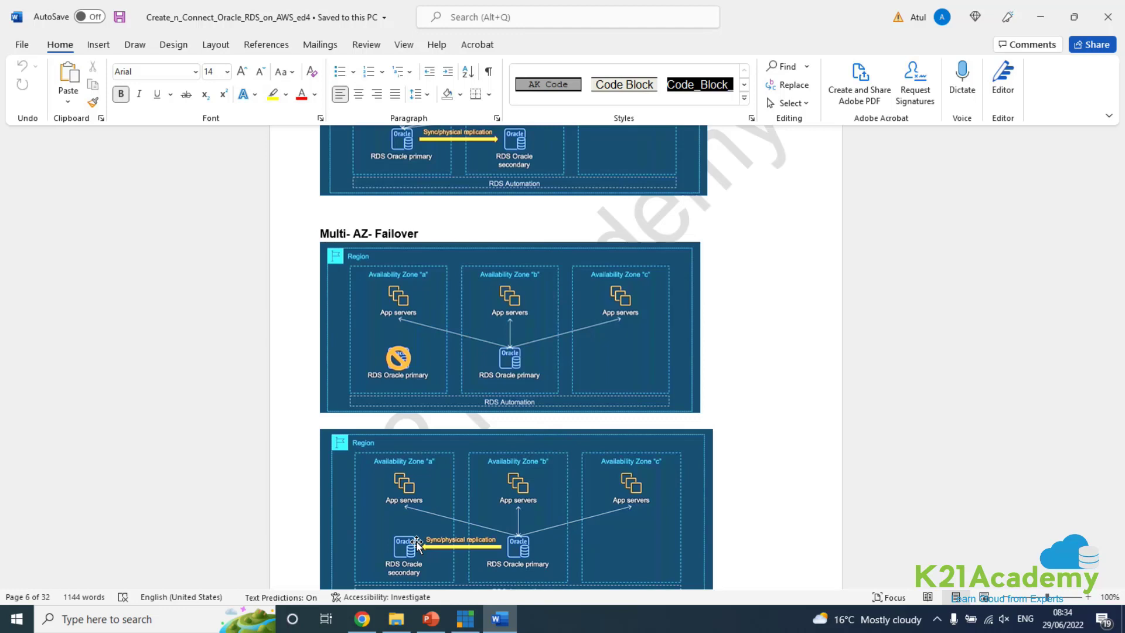
Examine the Multi-AZ Failover diagrams on page 6 of the Oracle RDS guide.
scroll(417, 542, down, 2)
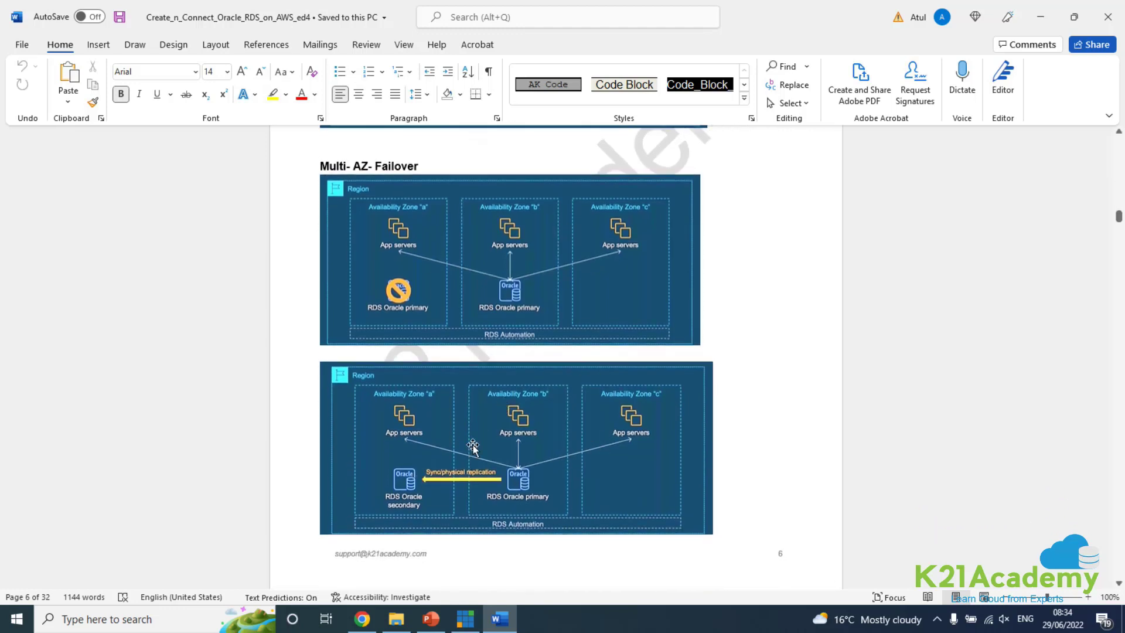
scroll(572, 427, down, 4)
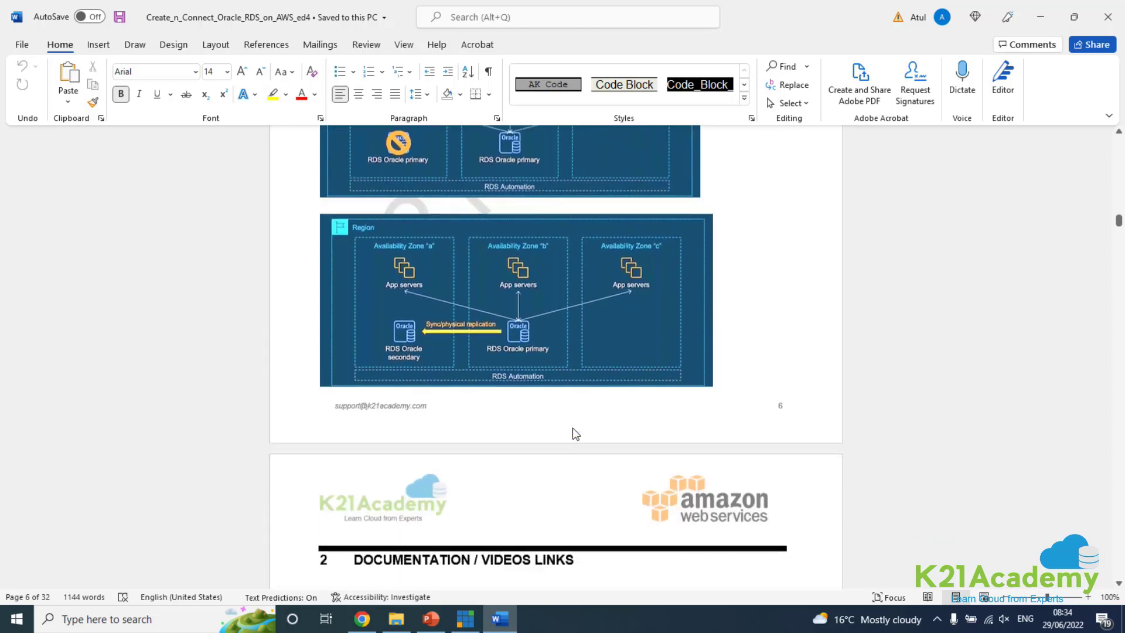
scroll(572, 428, down, 3)
scroll(572, 428, up, 7)
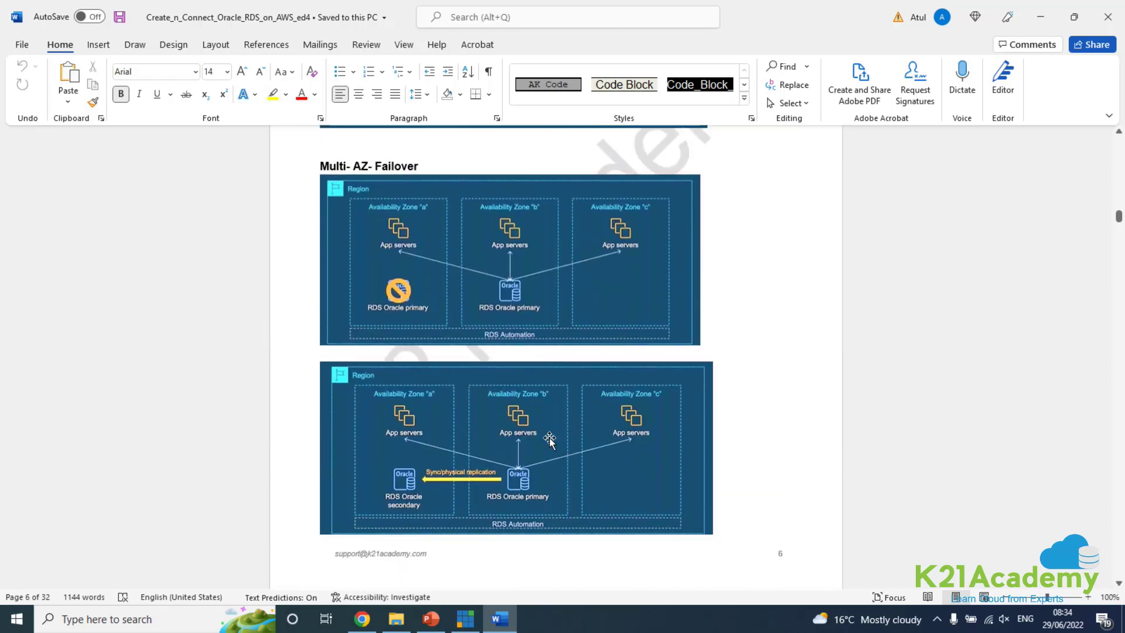
scroll(549, 441, down, 1)
scroll(575, 431, down, 3)
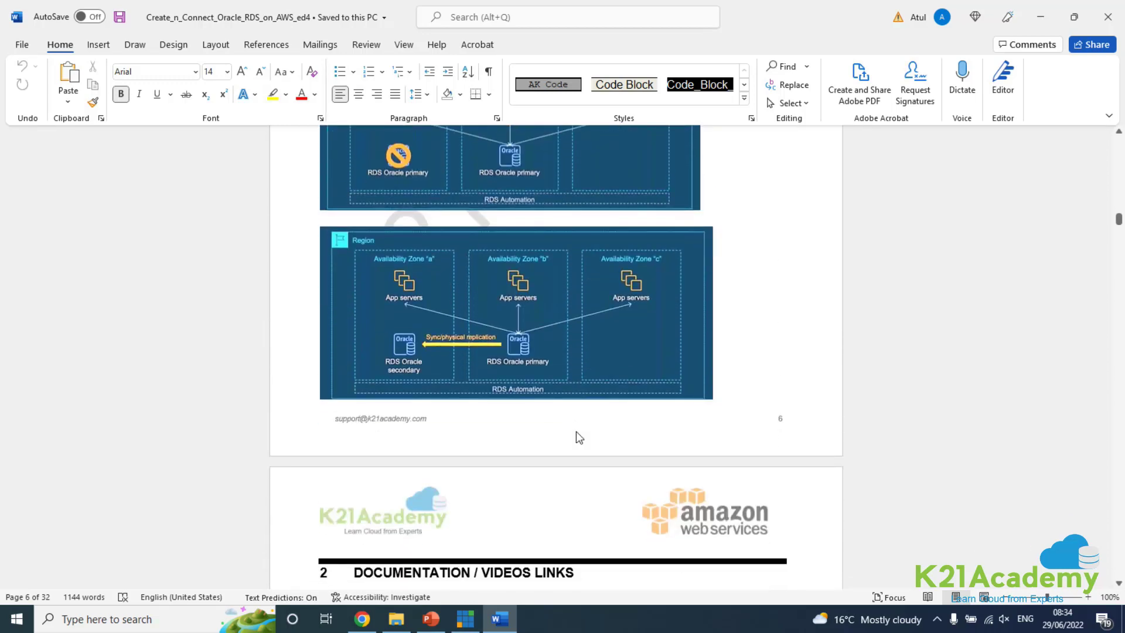
scroll(575, 431, up, 5)
Read through the Documentation / Videos Links section of the guide, from the workshop videos to the AWS RDS DB Instances link.
scroll(576, 432, down, 9)
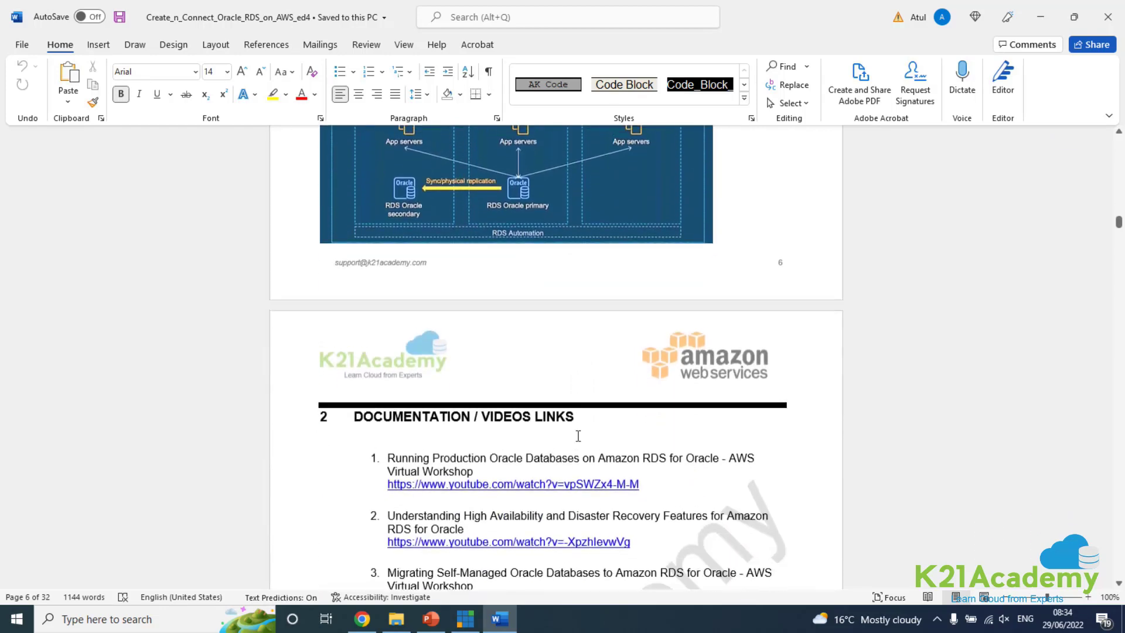
scroll(577, 435, down, 1)
scroll(527, 410, down, 2)
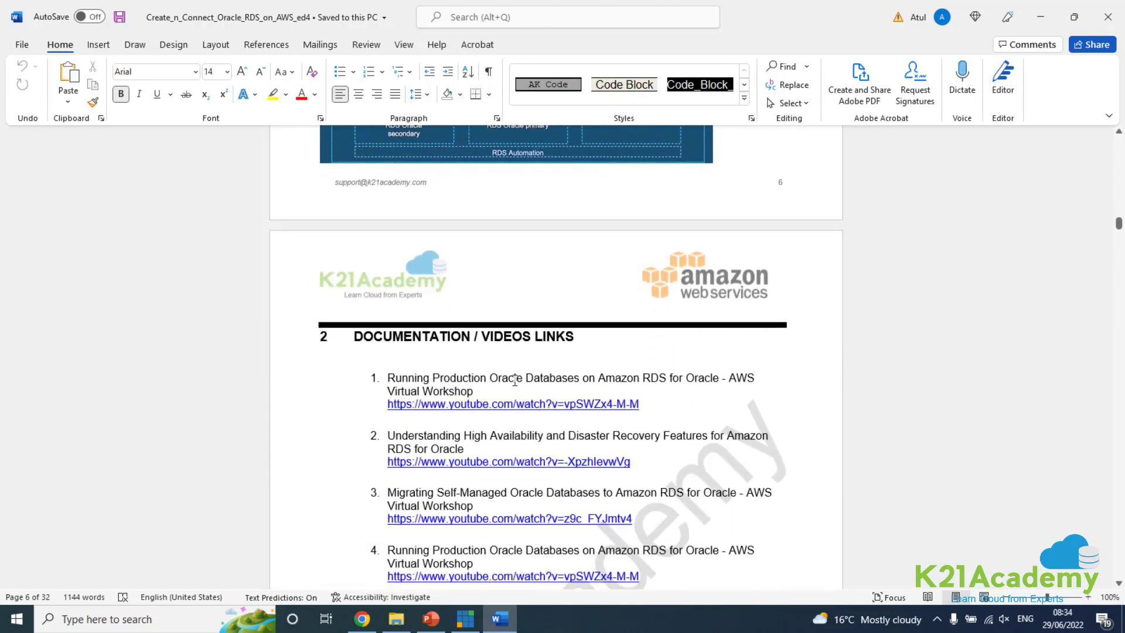
scroll(514, 380, down, 2)
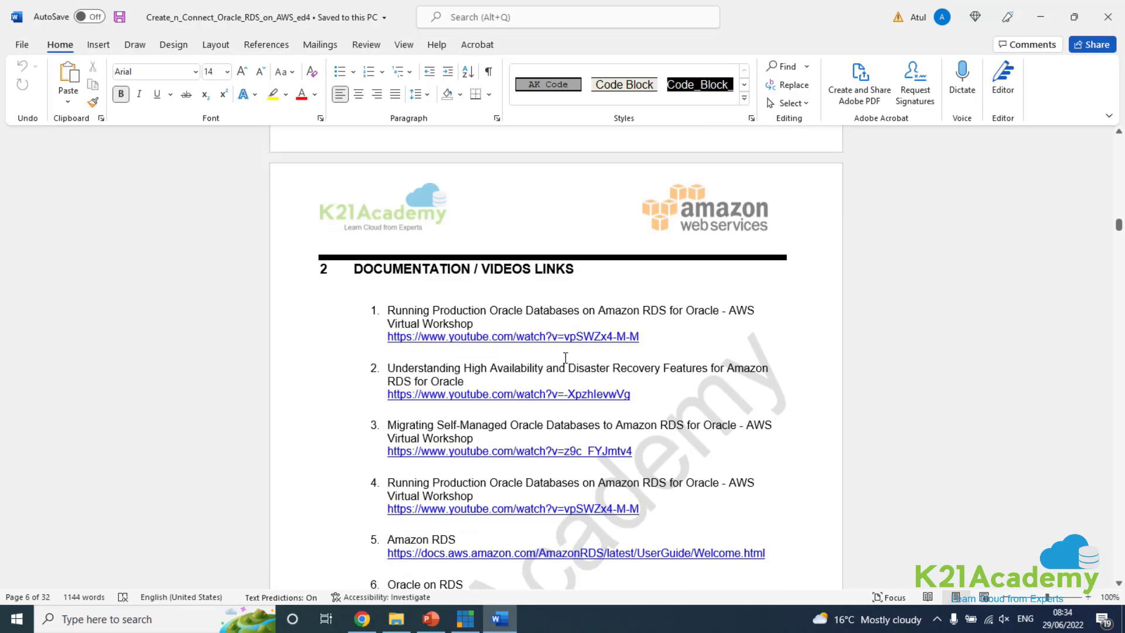
scroll(565, 358, down, 7)
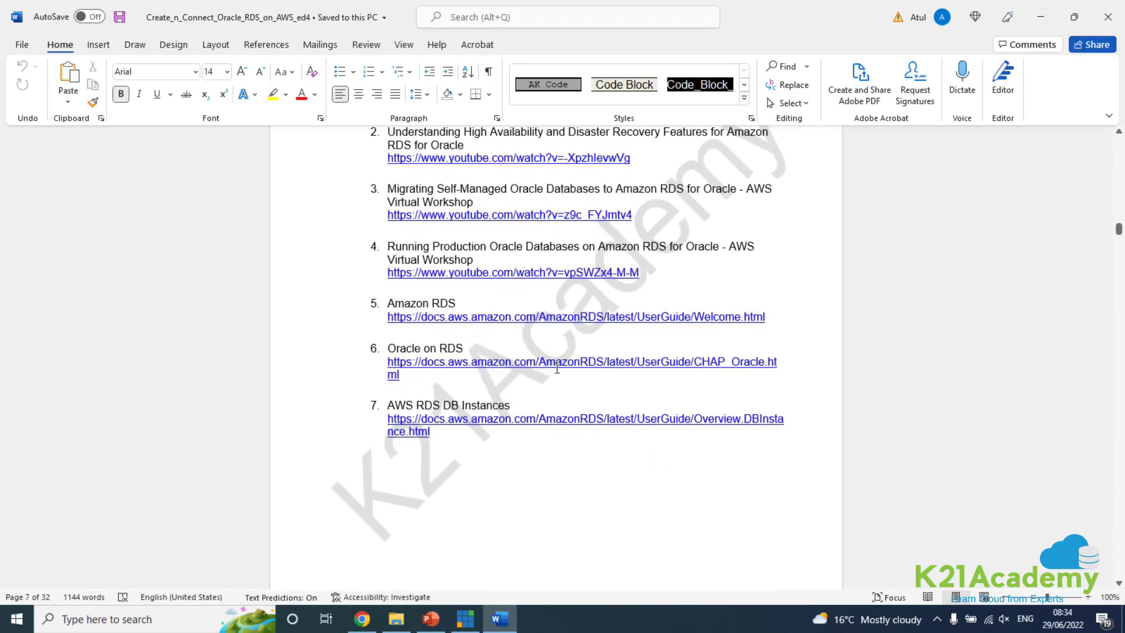
scroll(557, 368, down, 9)
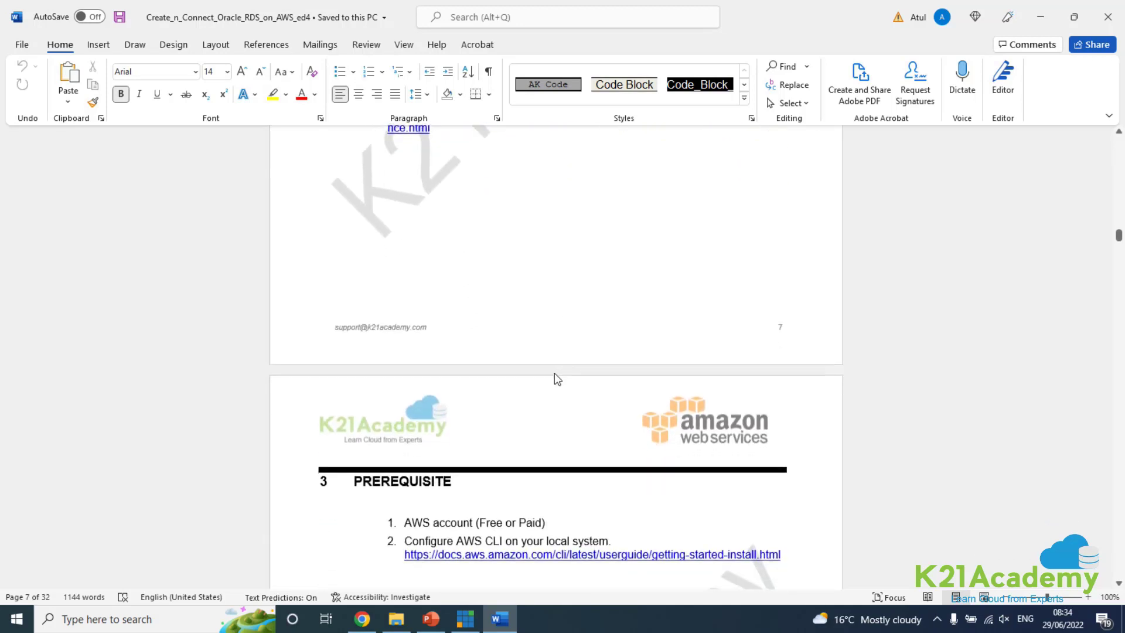
Read the Prerequisite section covering the AWS account and the AWS CLI configuration.
scroll(554, 373, down, 3)
click(553, 422)
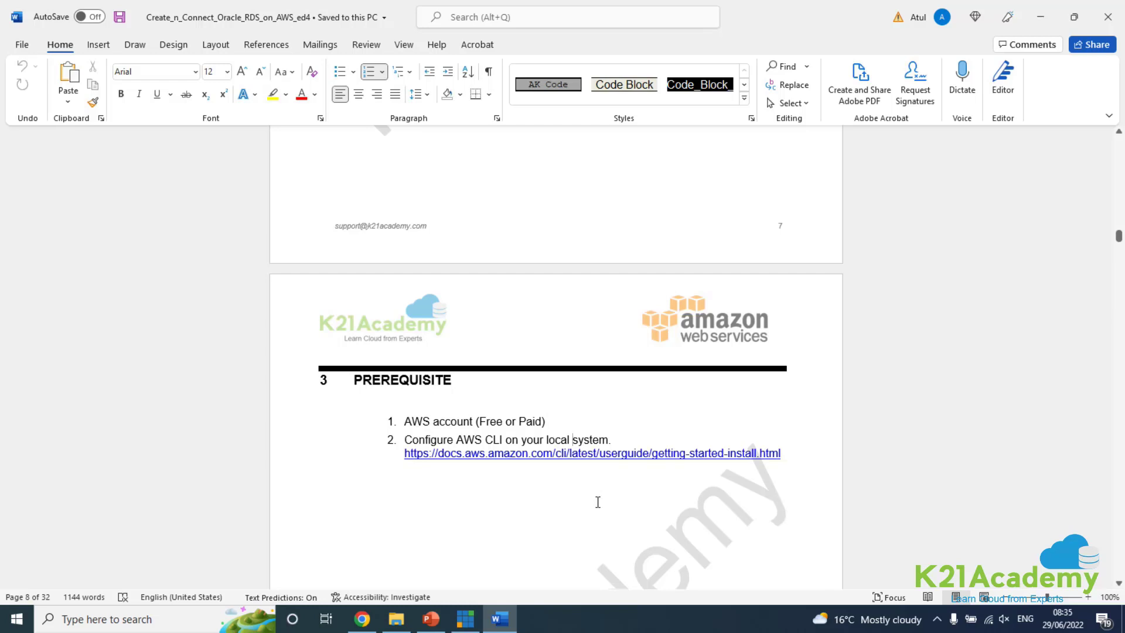
scroll(597, 502, down, 1)
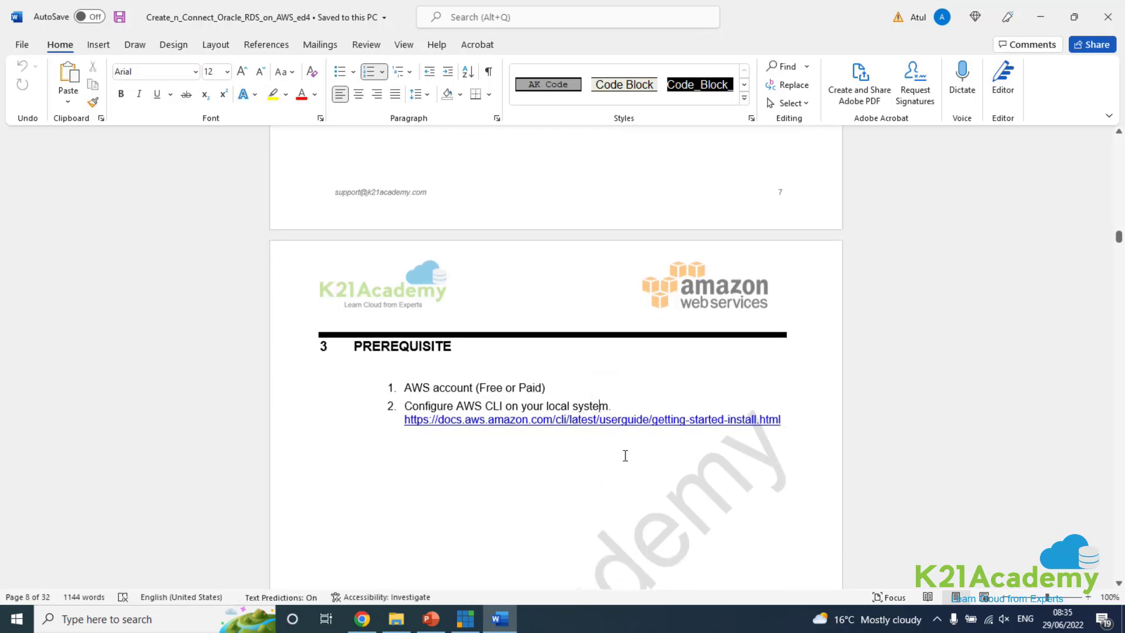
scroll(625, 455, down, 4)
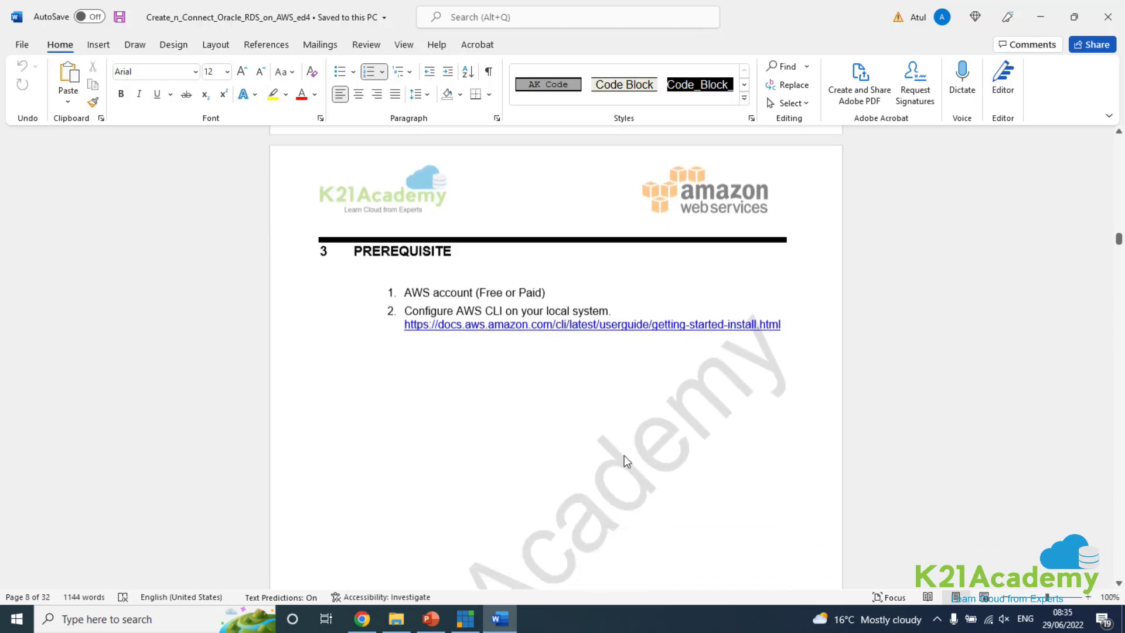
key(Left)
key(Left)
key(Left)
key(Left)
key(Left)
key(Left)
key(Left)
key(Left)
key(Left)
key(Left)
key(Left)
key(Left)
key(Left)
Review section 4's instructions for choosing the N. Virginia region and finding RDS in the AWS Console.
scroll(597, 295, down, 18)
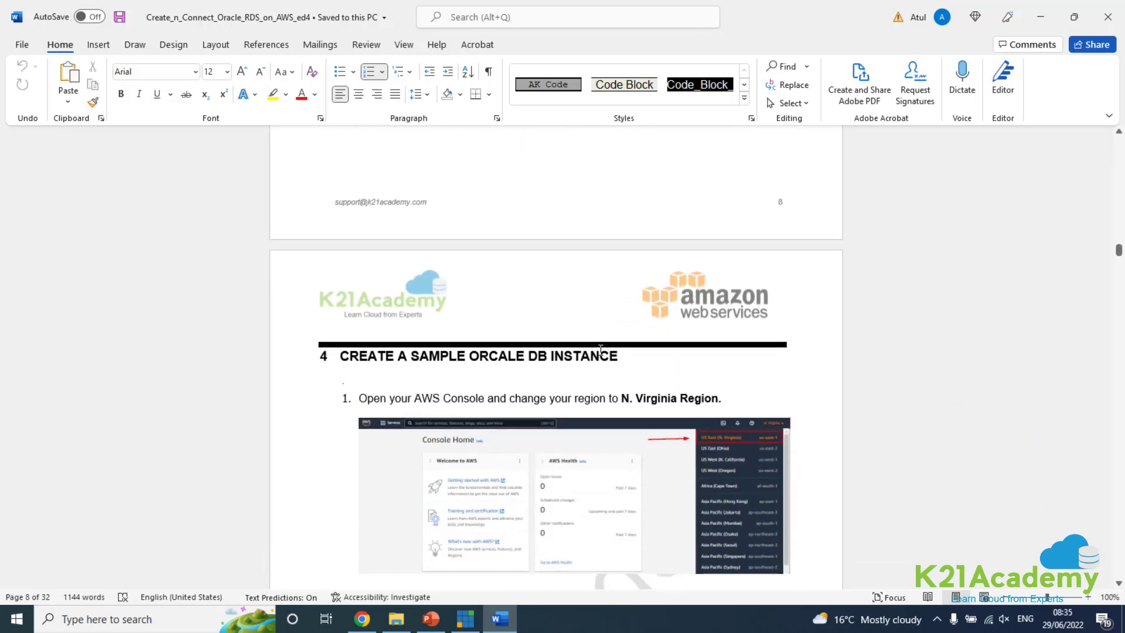
scroll(578, 353, down, 2)
click(520, 302)
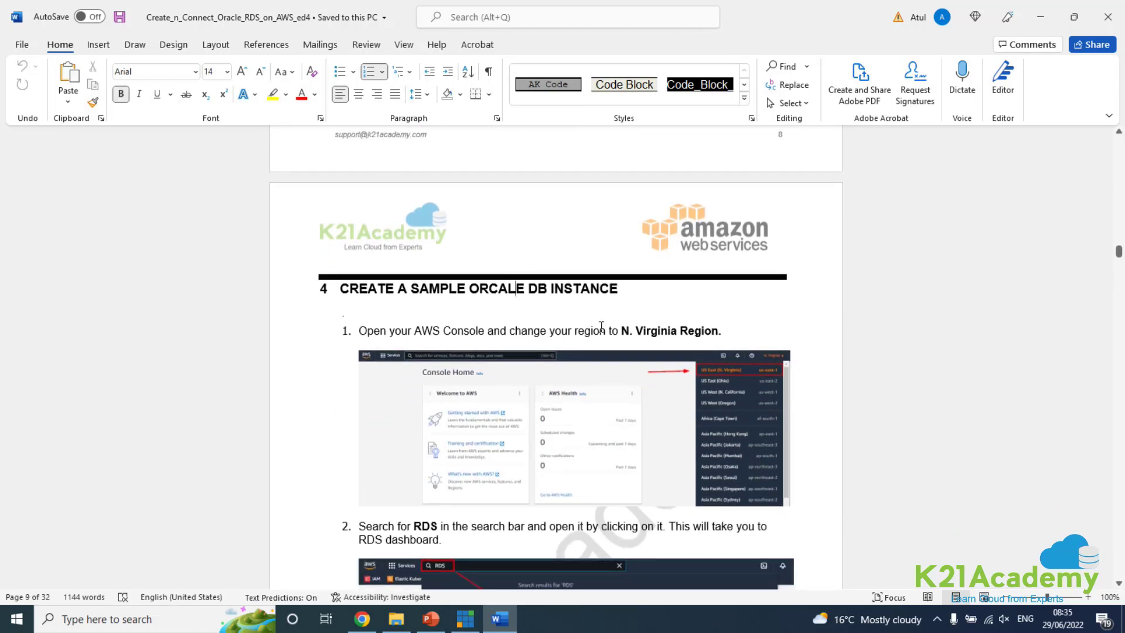
scroll(601, 326, down, 3)
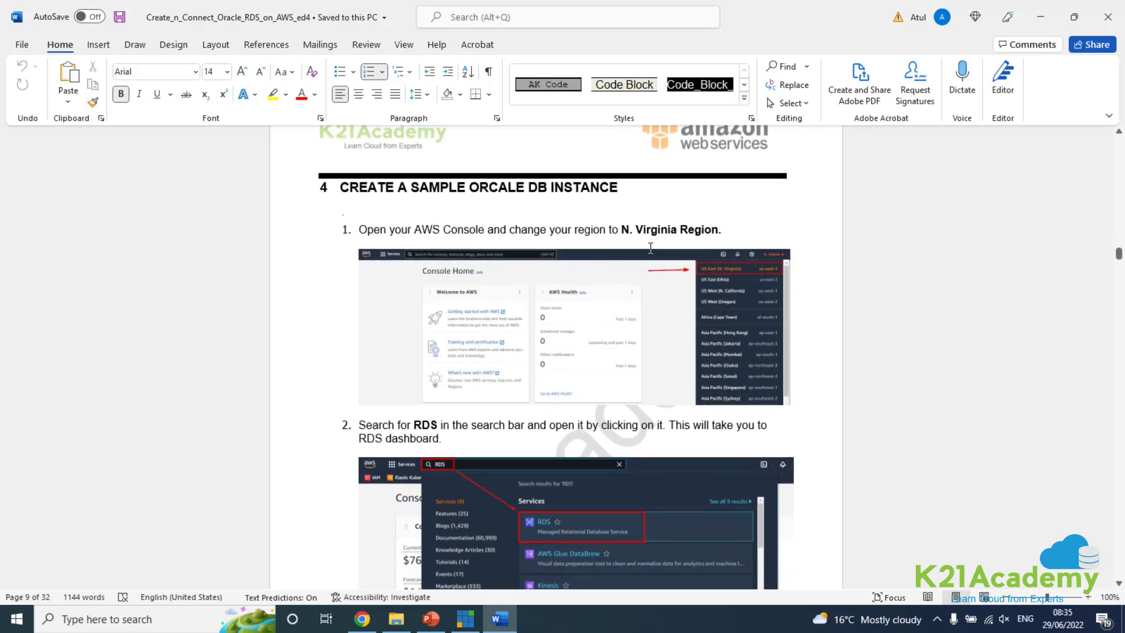
scroll(650, 248, down, 2)
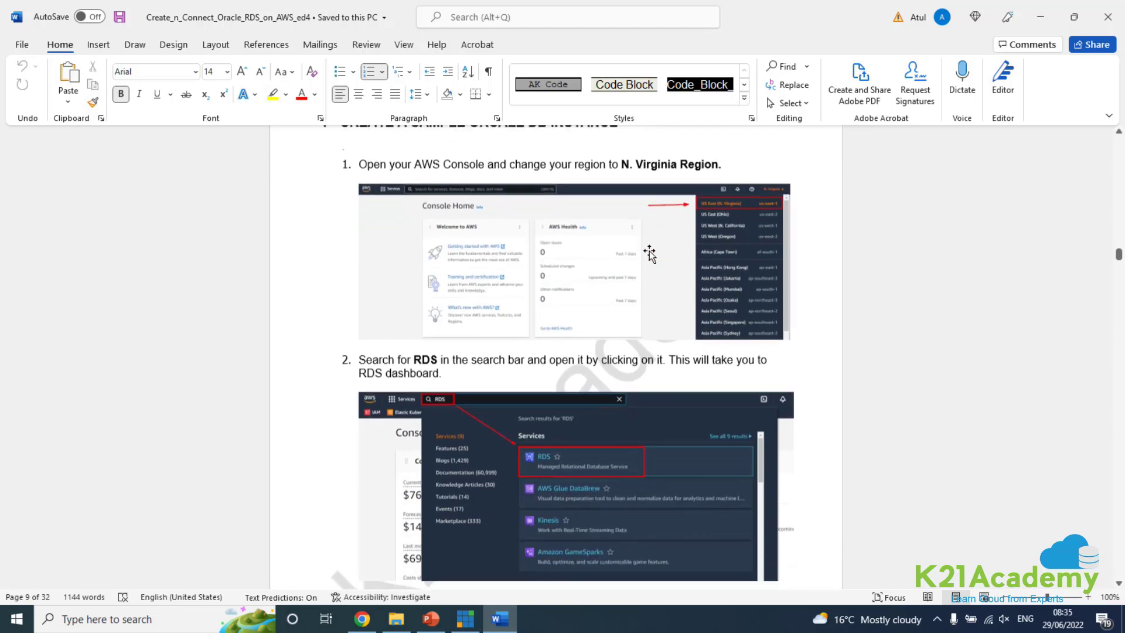
scroll(693, 246, up, 2)
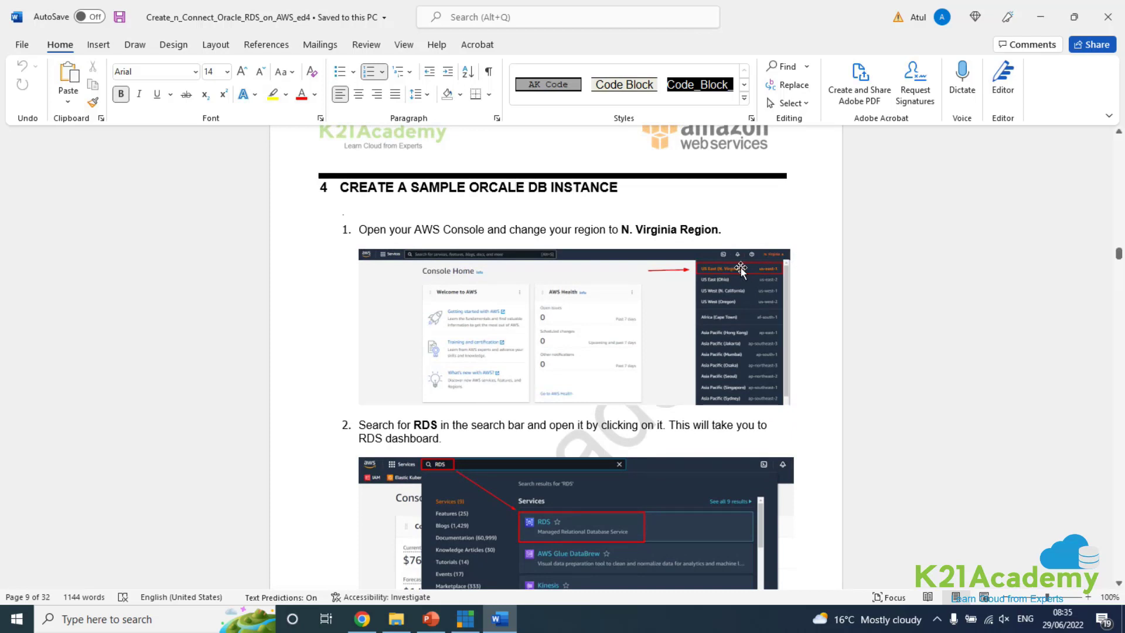
scroll(741, 268, down, 2)
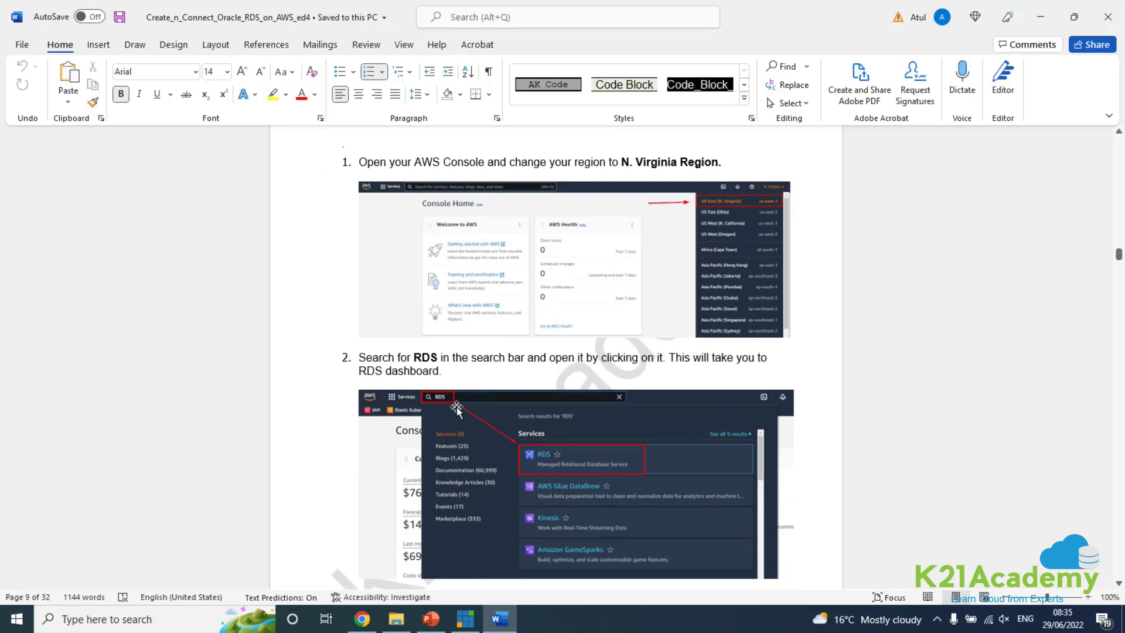
scroll(577, 454, down, 2)
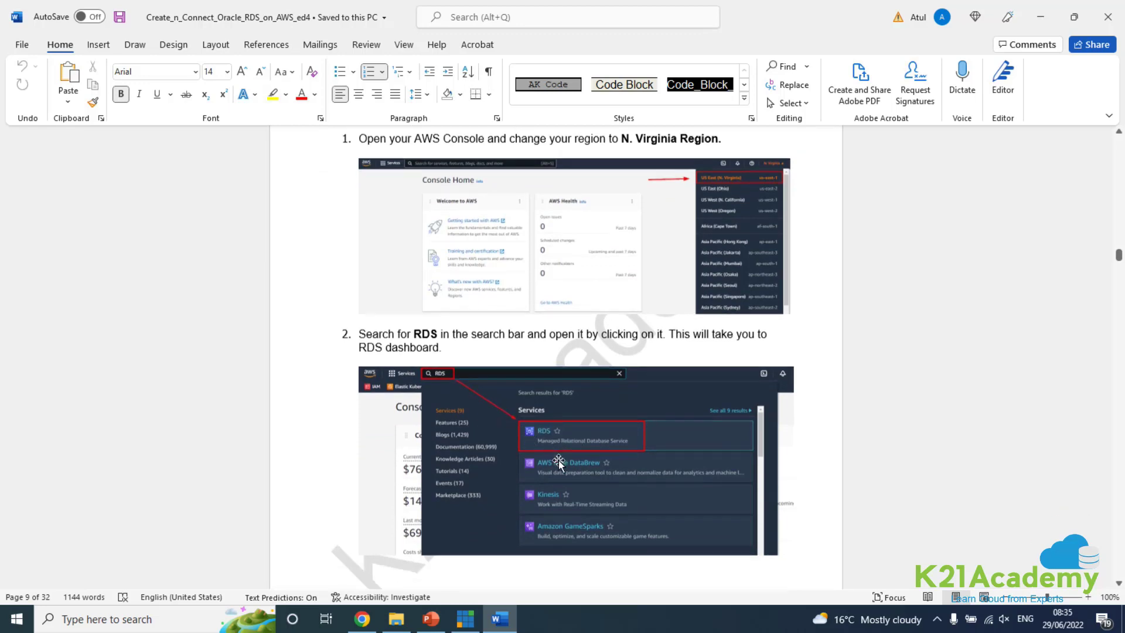
Review instructions 3 and 4 on starting database creation and selecting the Standard create method.
scroll(584, 429, down, 15)
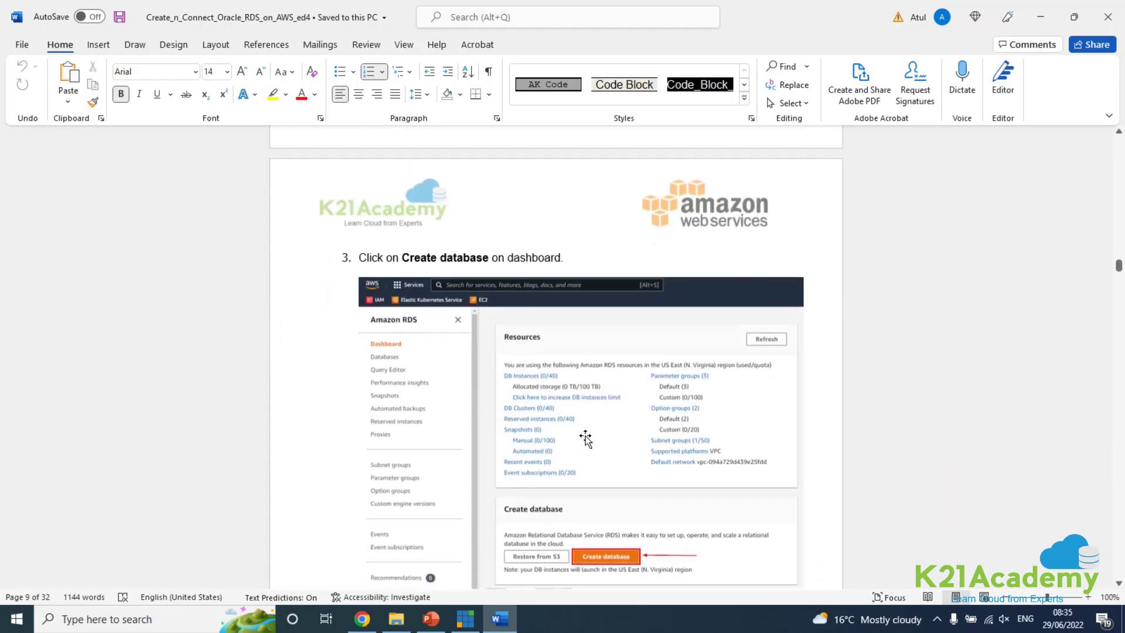
scroll(584, 438, down, 2)
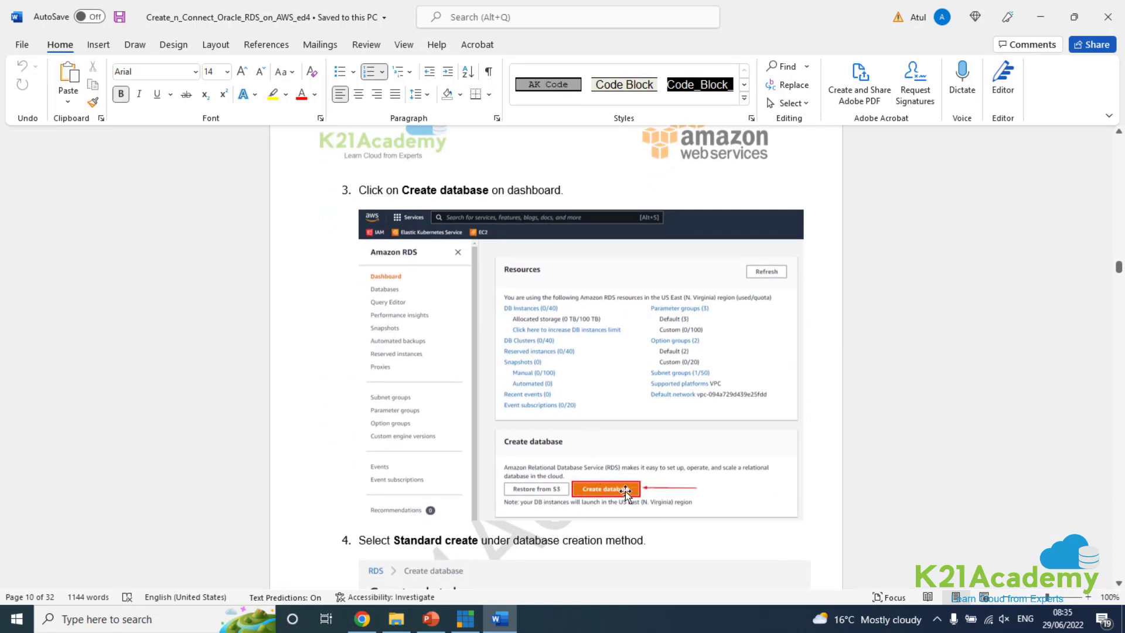
scroll(600, 495, down, 4)
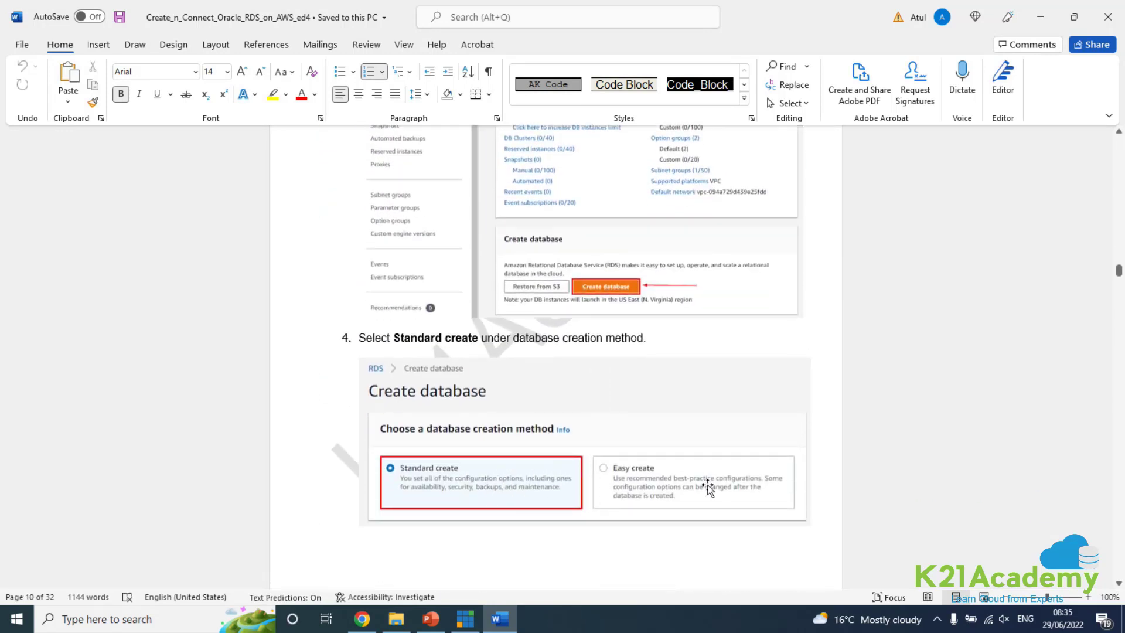
scroll(483, 492, down, 1)
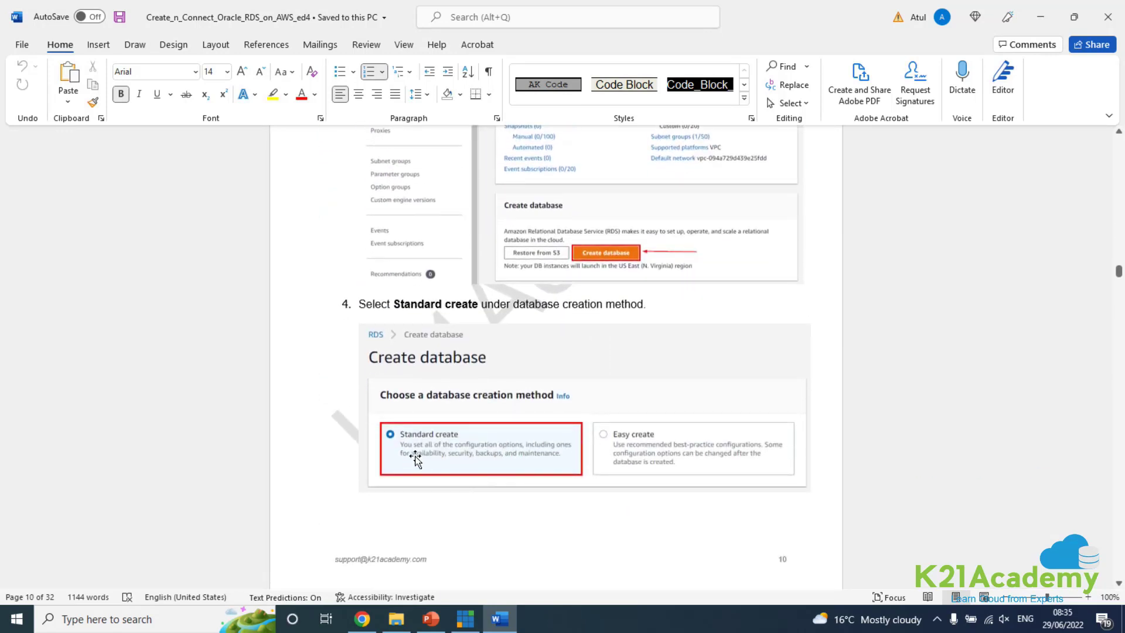
scroll(662, 441, down, 1)
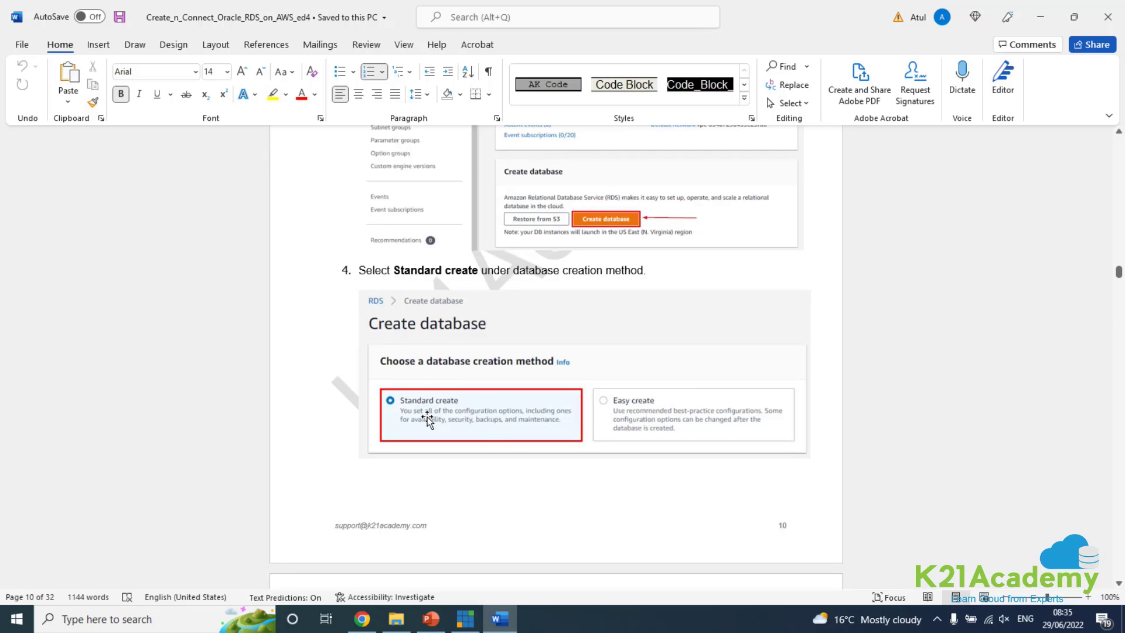
scroll(440, 414, down, 3)
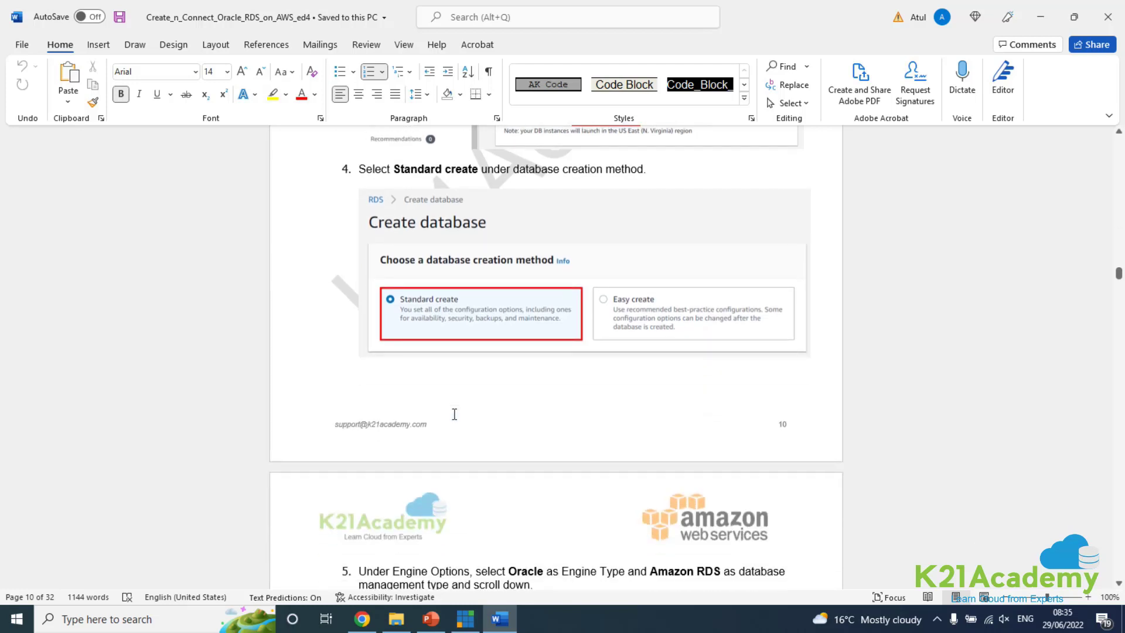
Review instruction 5 on selecting the Oracle engine type and Amazon RDS as the database management type.
scroll(454, 413, down, 8)
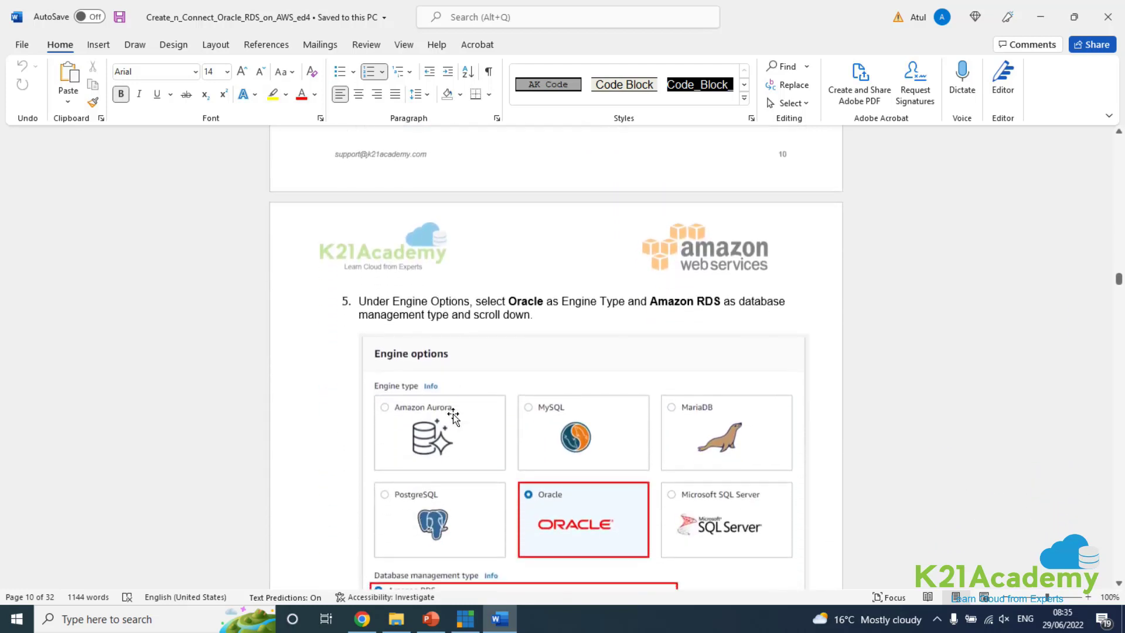
scroll(453, 414, down, 5)
scroll(462, 424, up, 4)
scroll(580, 431, down, 1)
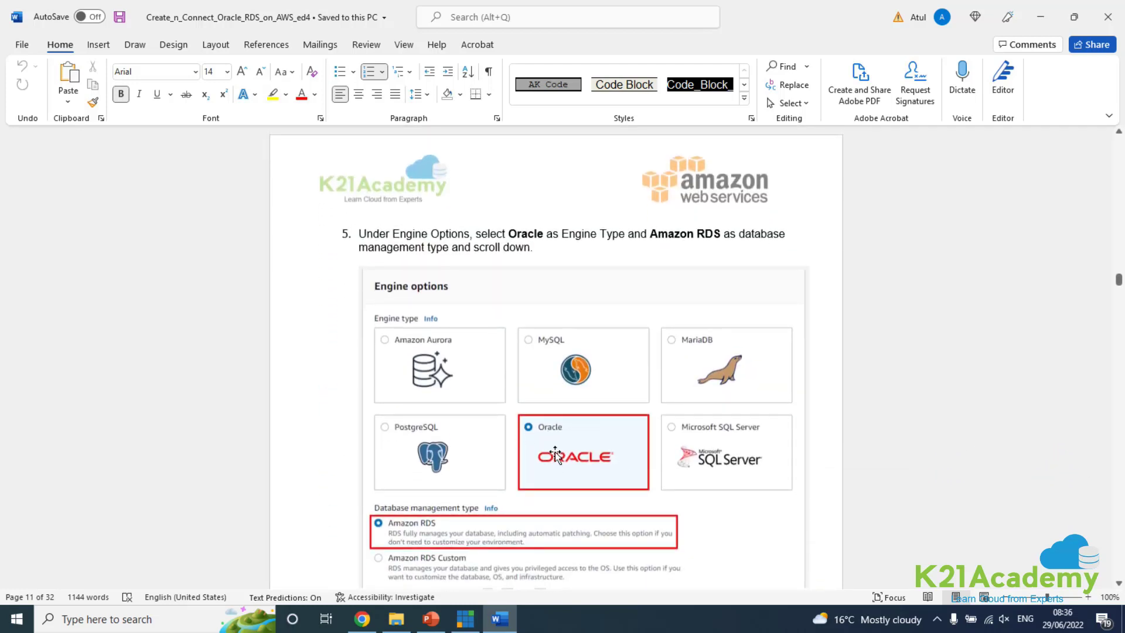
scroll(586, 461, down, 2)
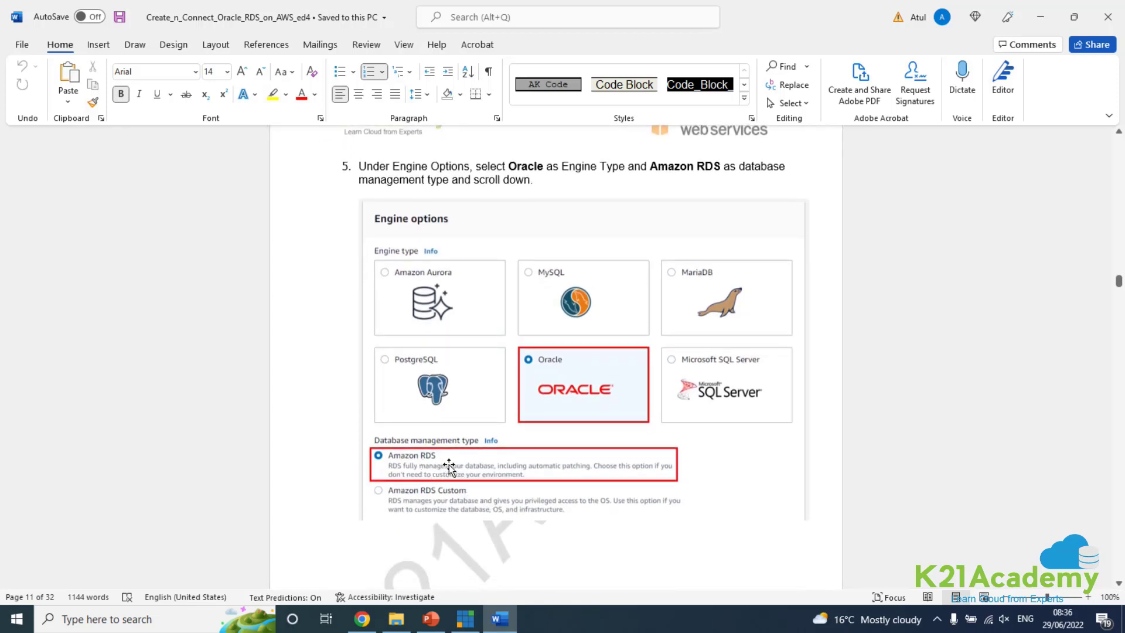
scroll(496, 499, down, 2)
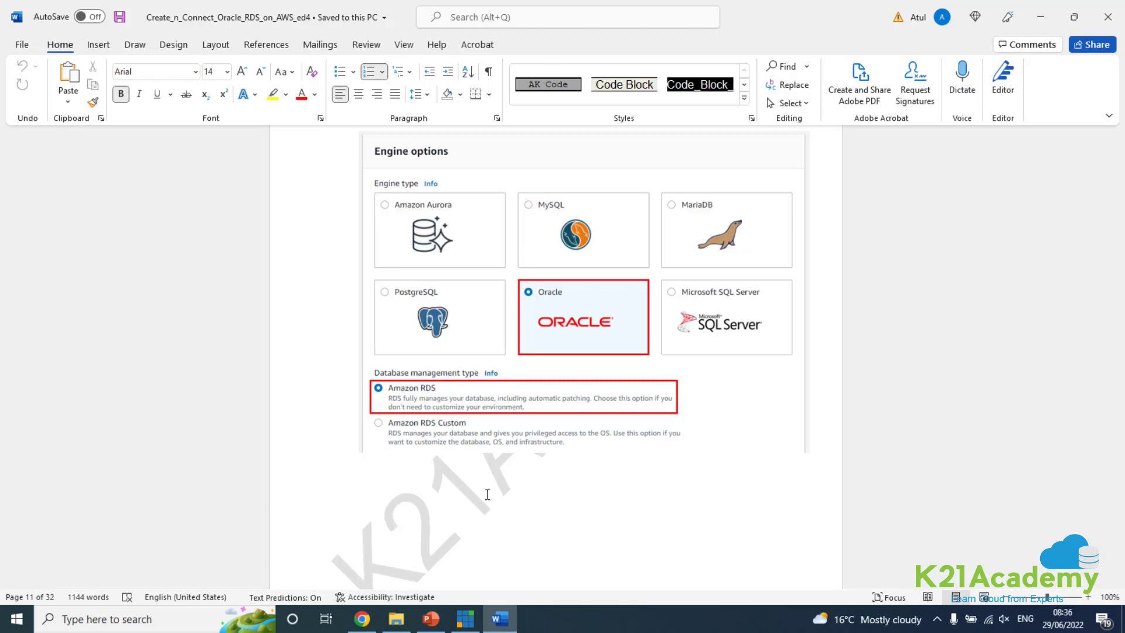
Switch to the AWS console in Chrome and look over the Create database form's engine, availability and settings sections.
click(362, 619)
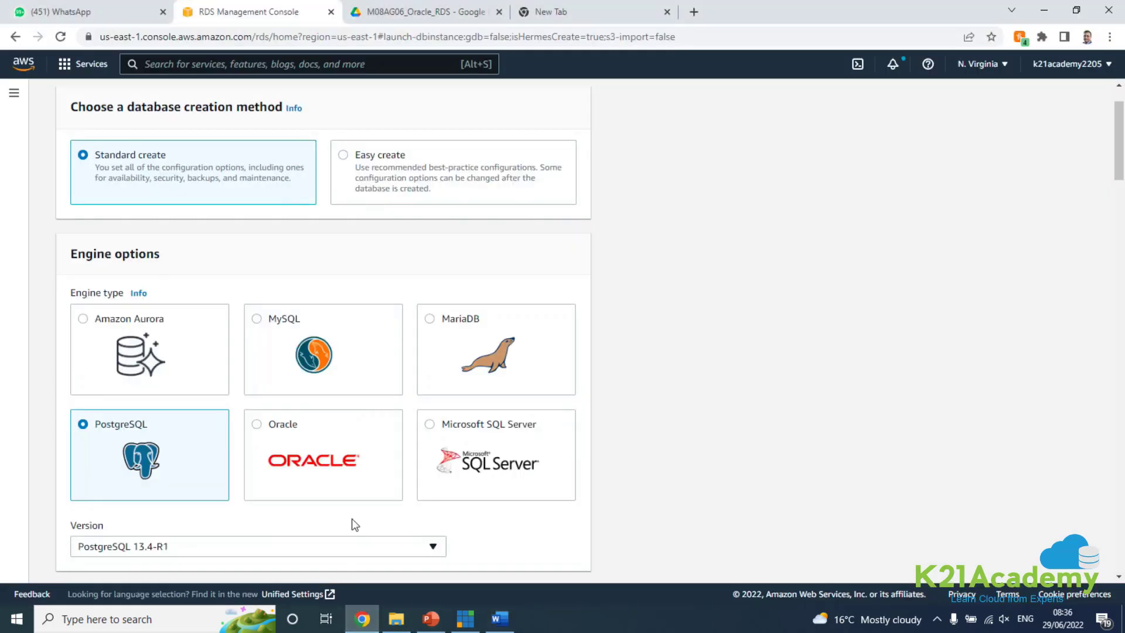
scroll(393, 367, up, 1)
scroll(392, 367, down, 12)
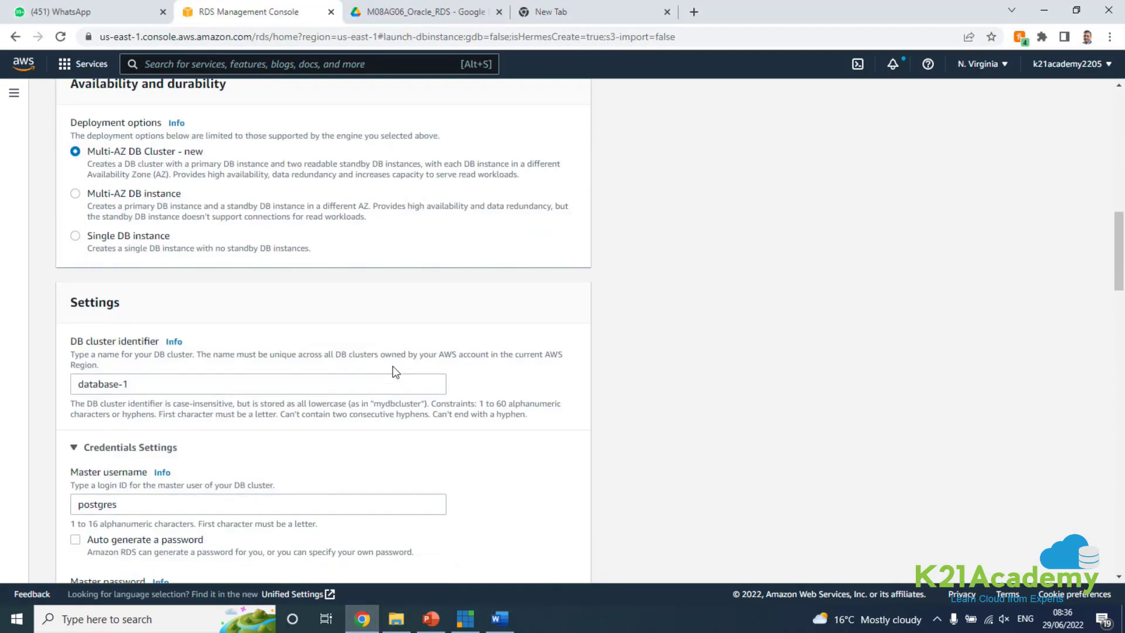
scroll(393, 367, up, 9)
scroll(392, 365, up, 5)
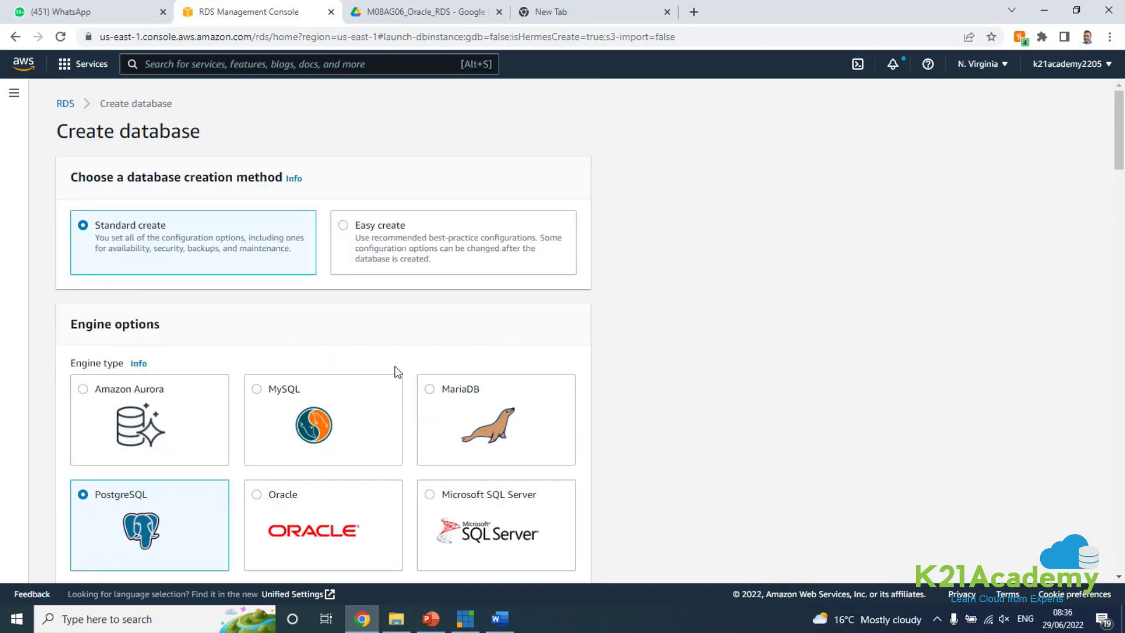
Check the console's region selection, search the services for "Rds" and open the RDS dashboard.
click(1011, 70)
click(741, 153)
text(Rds)
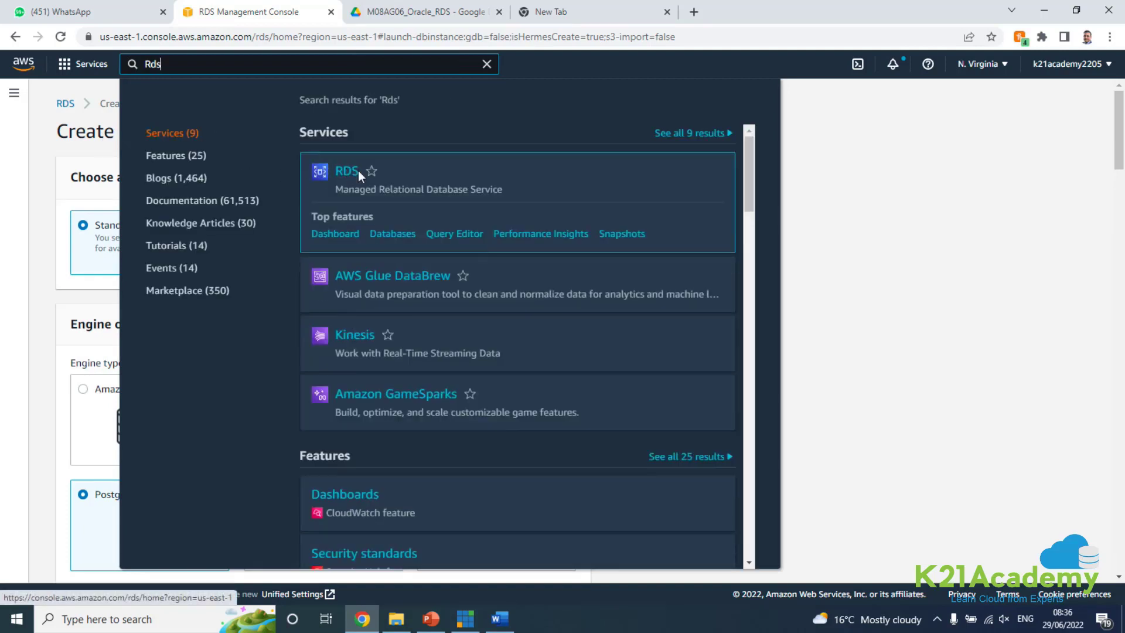
click(357, 171)
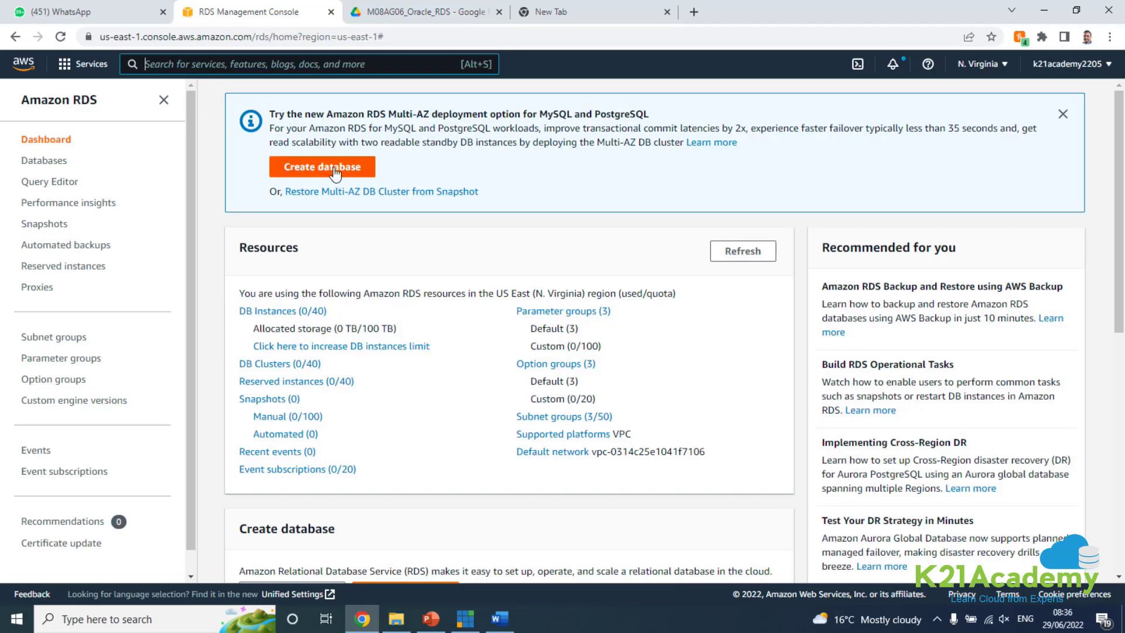
scroll(334, 174, down, 3)
scroll(322, 383, up, 2)
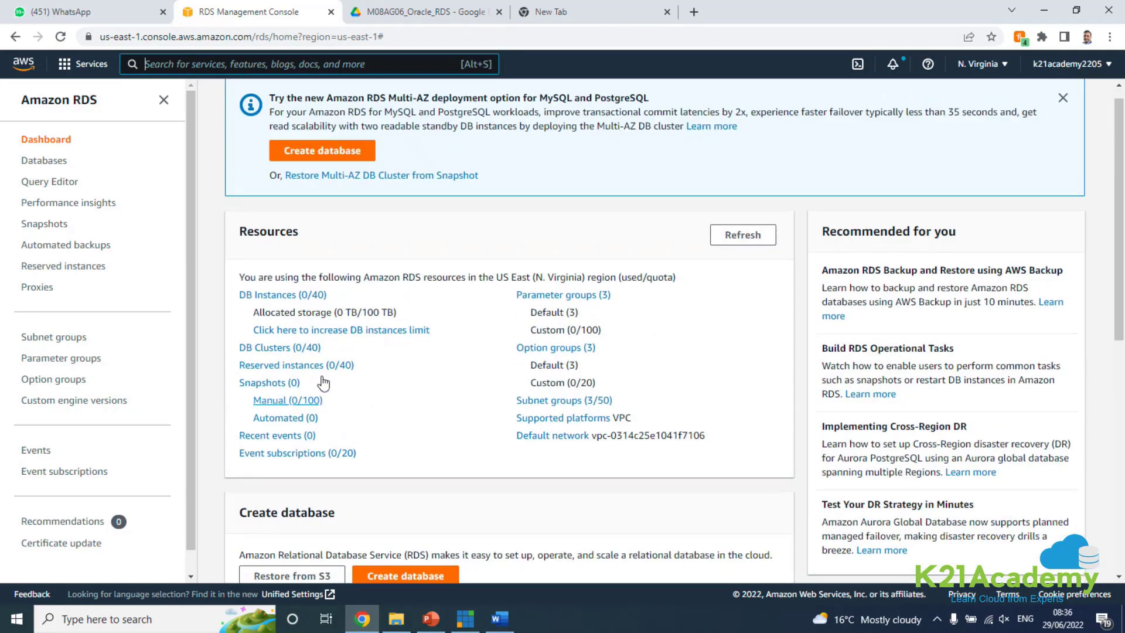
Dismiss the Multi-AZ deployment announcement on the RDS dashboard and start creating a database.
click(1063, 99)
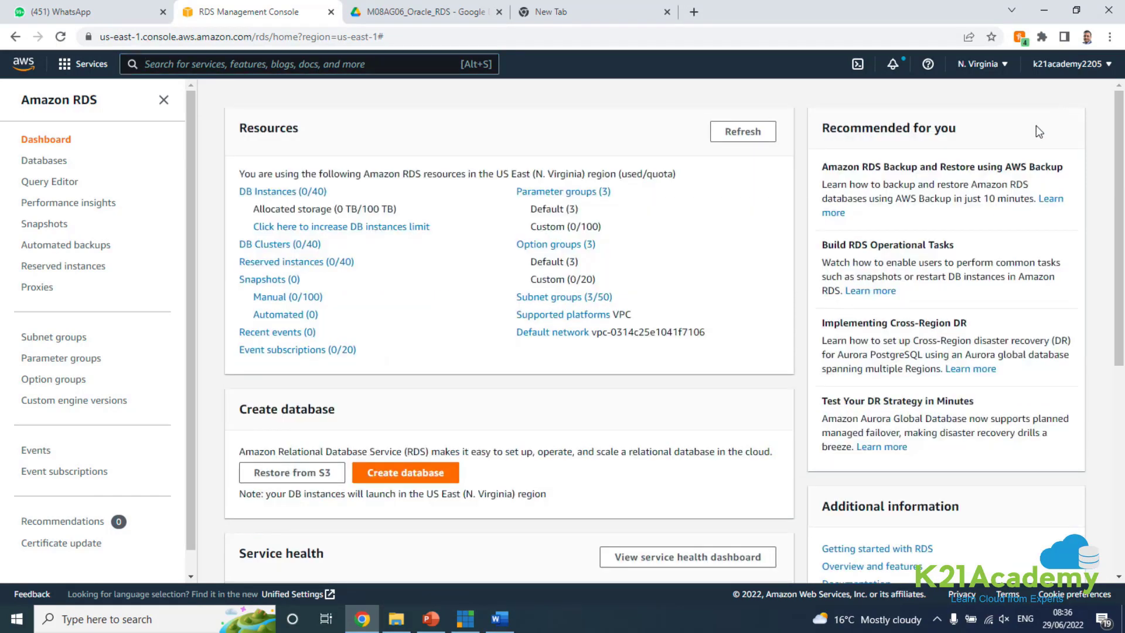
click(404, 473)
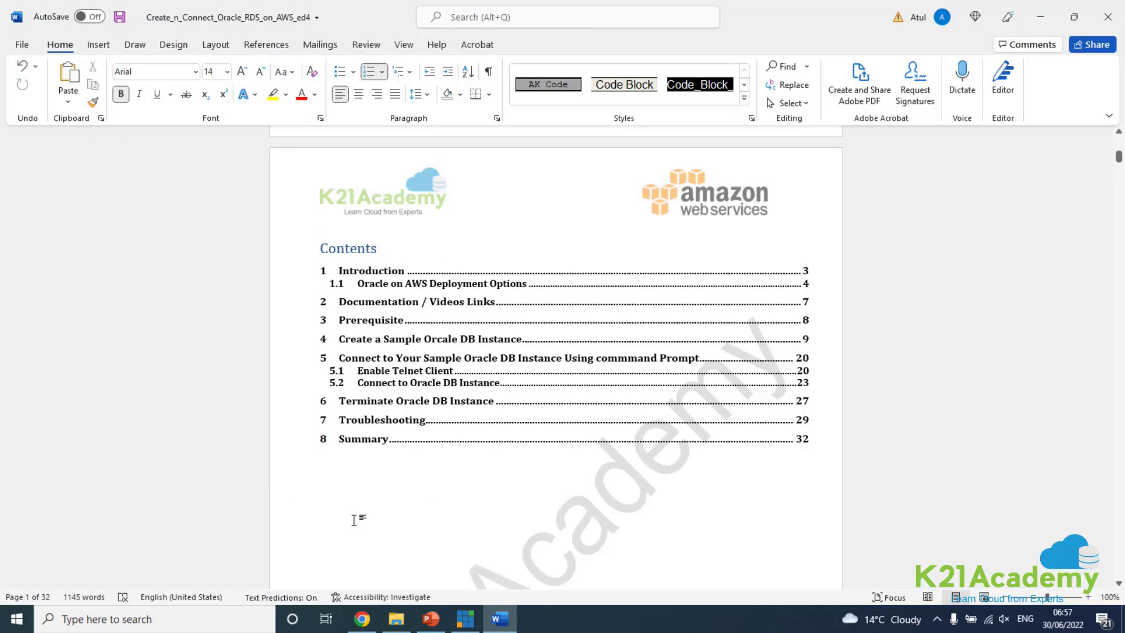
In the Word lab guide, look over the introduction and deployment options, and follow the contents entry to section 4 on creating a sample DB instance.
scroll(474, 512, down, 10)
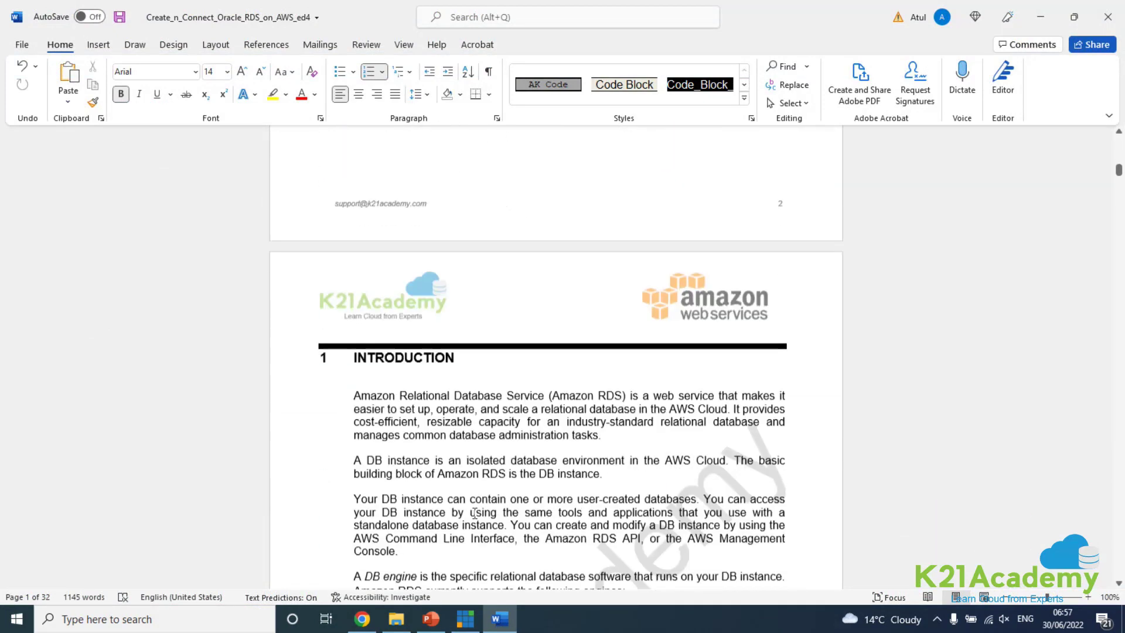
scroll(473, 512, down, 15)
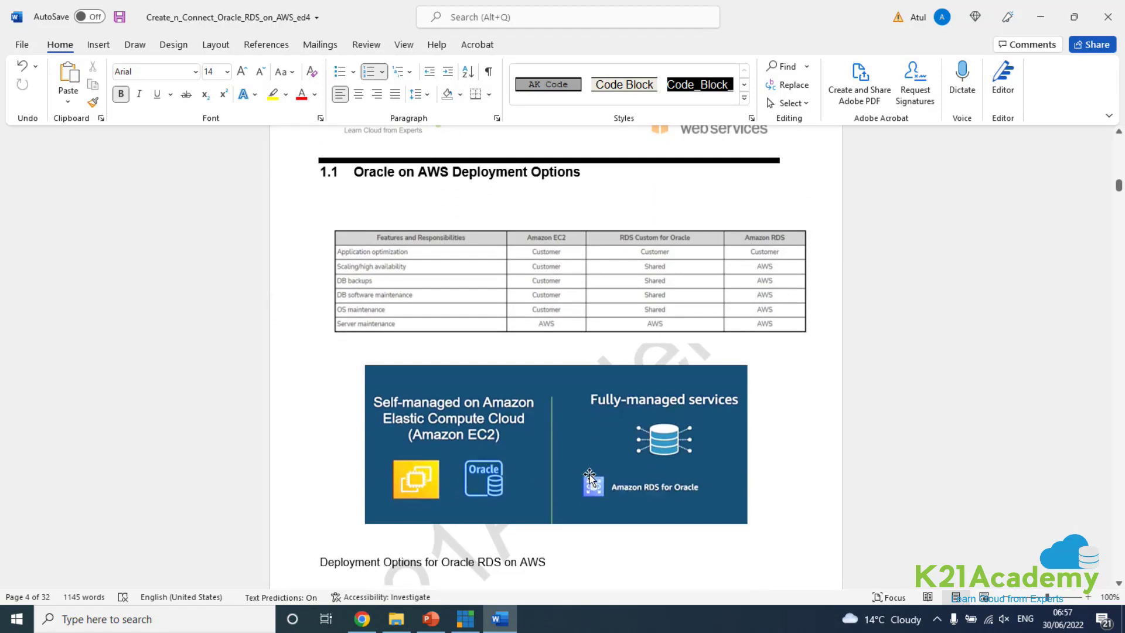
scroll(576, 479, up, 10)
scroll(570, 484, up, 15)
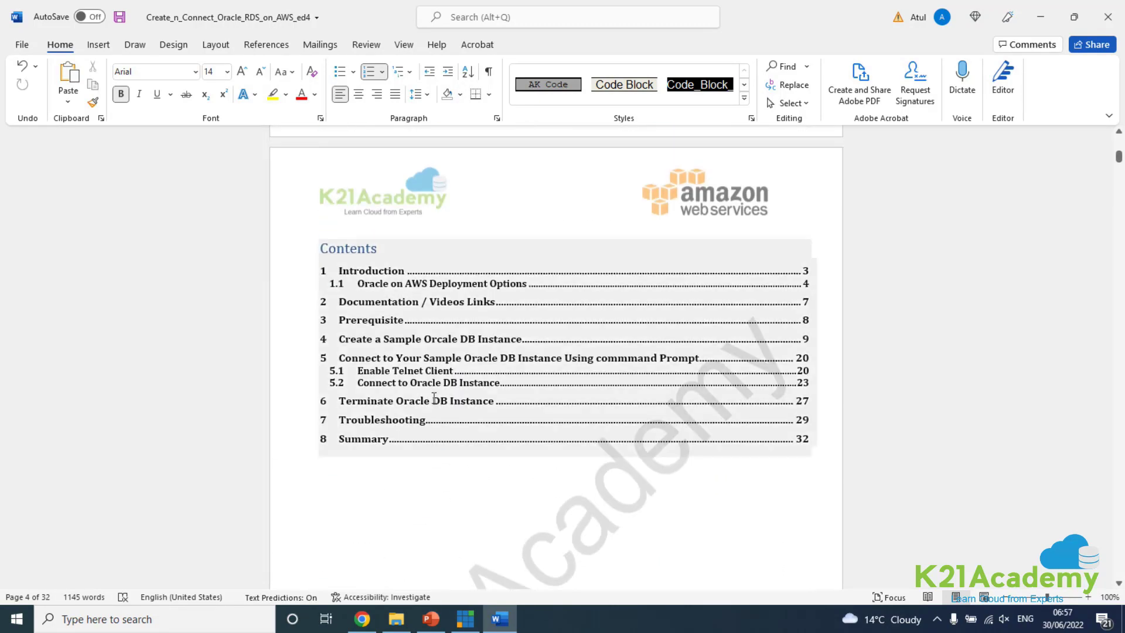
click(808, 343)
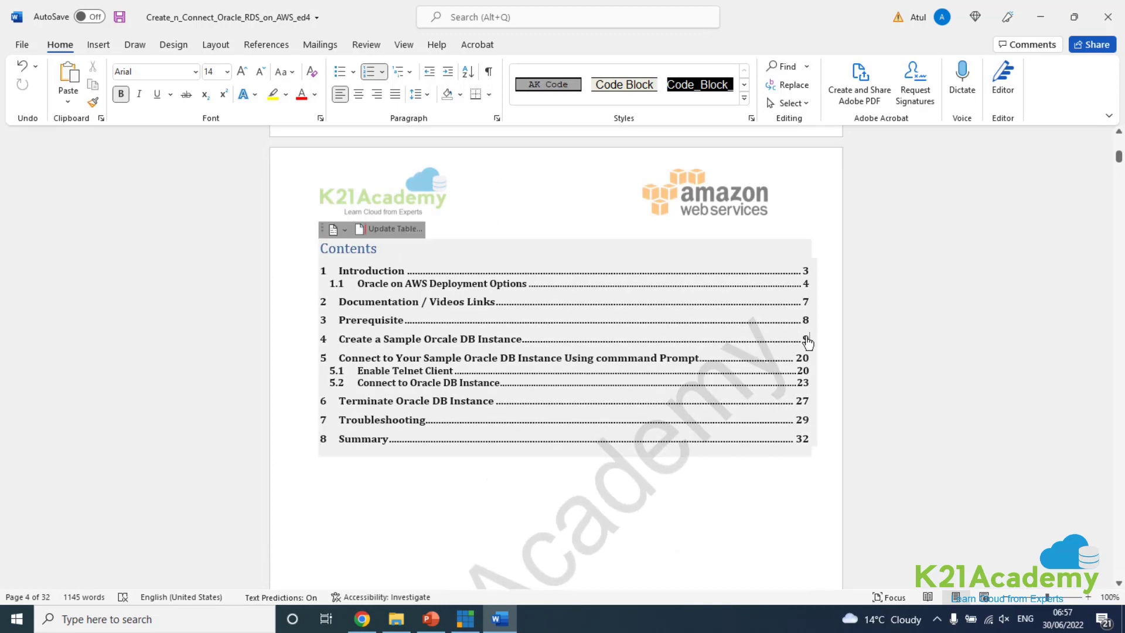
ctrl+click(806, 345)
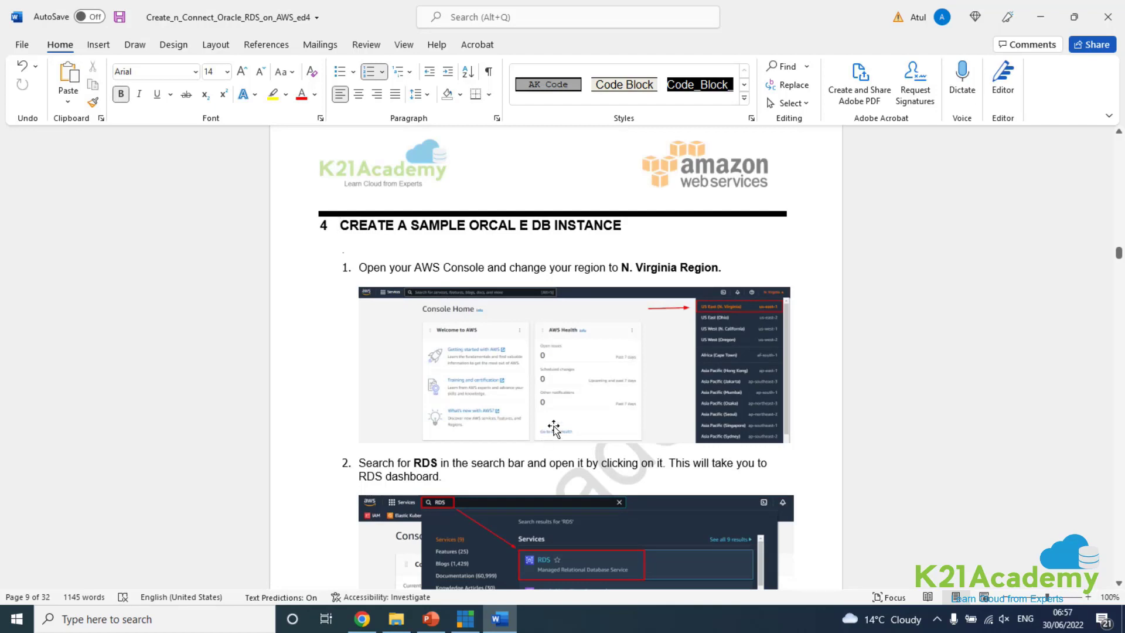
scroll(603, 298, down, 2)
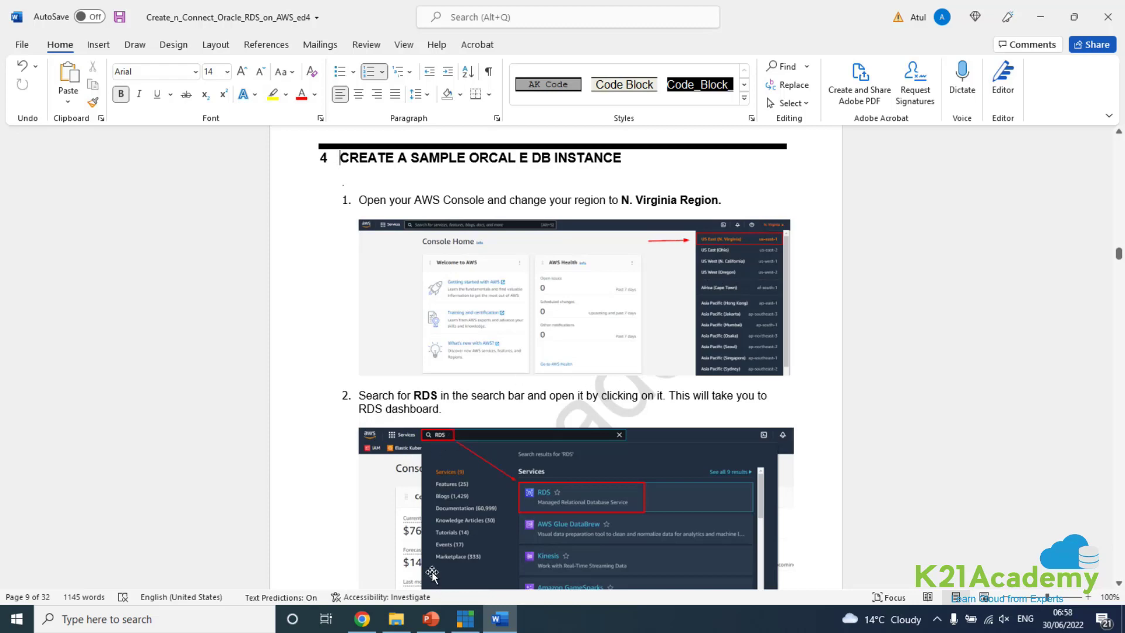
Switch to the AWS console in Chrome, check the region list for N. Virginia, search for "rds" and open the RDS service.
click(362, 619)
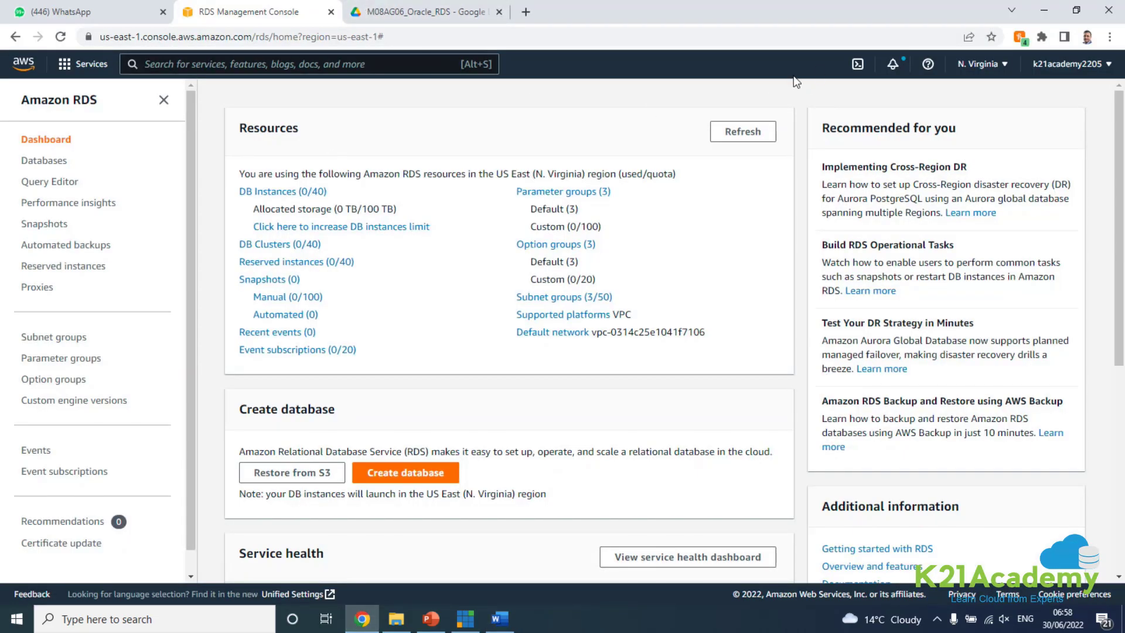
click(990, 65)
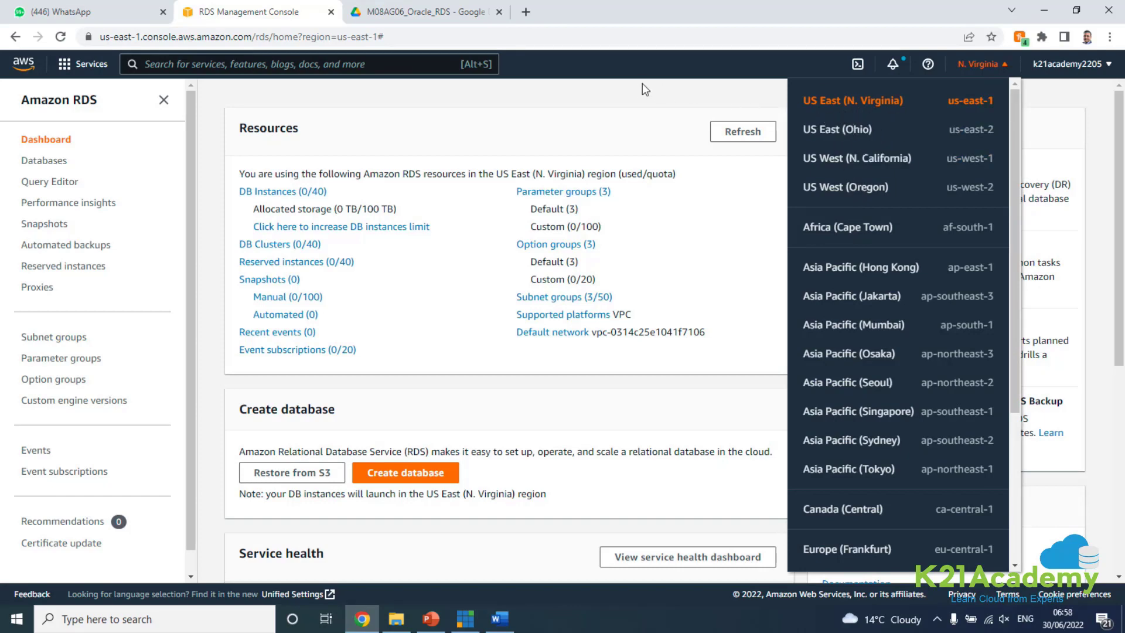
click(625, 92)
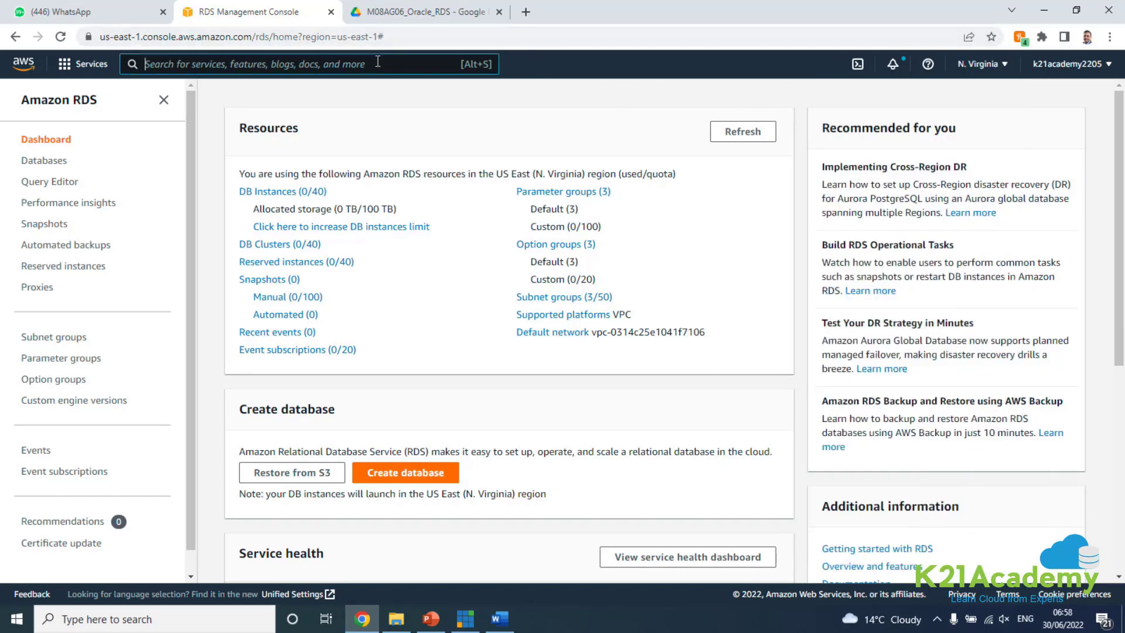
text(rds)
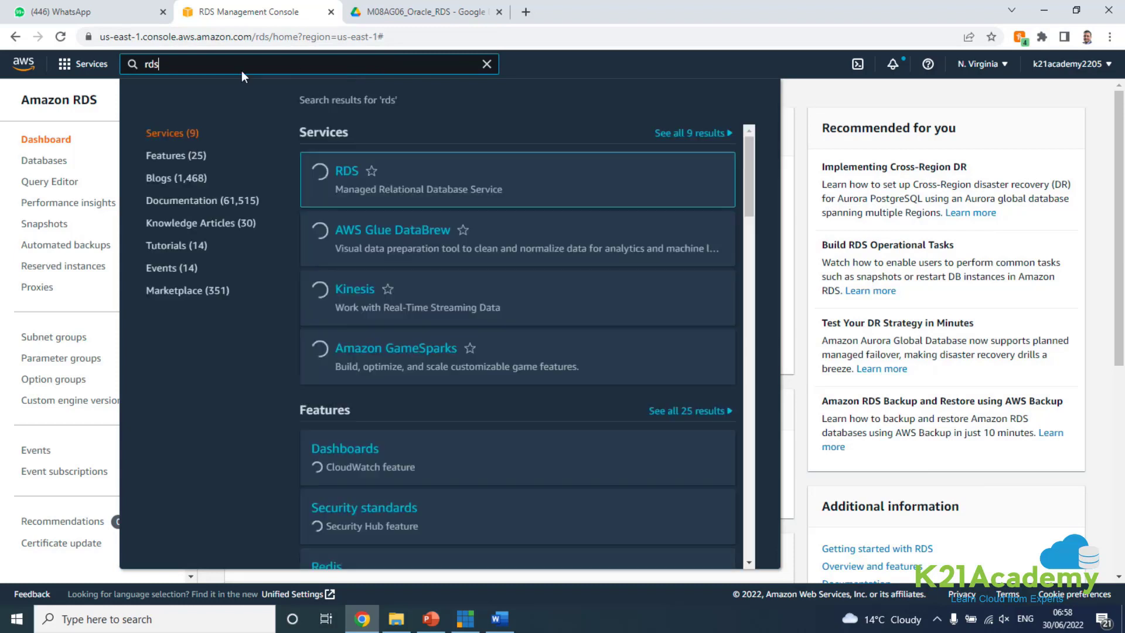
click(340, 183)
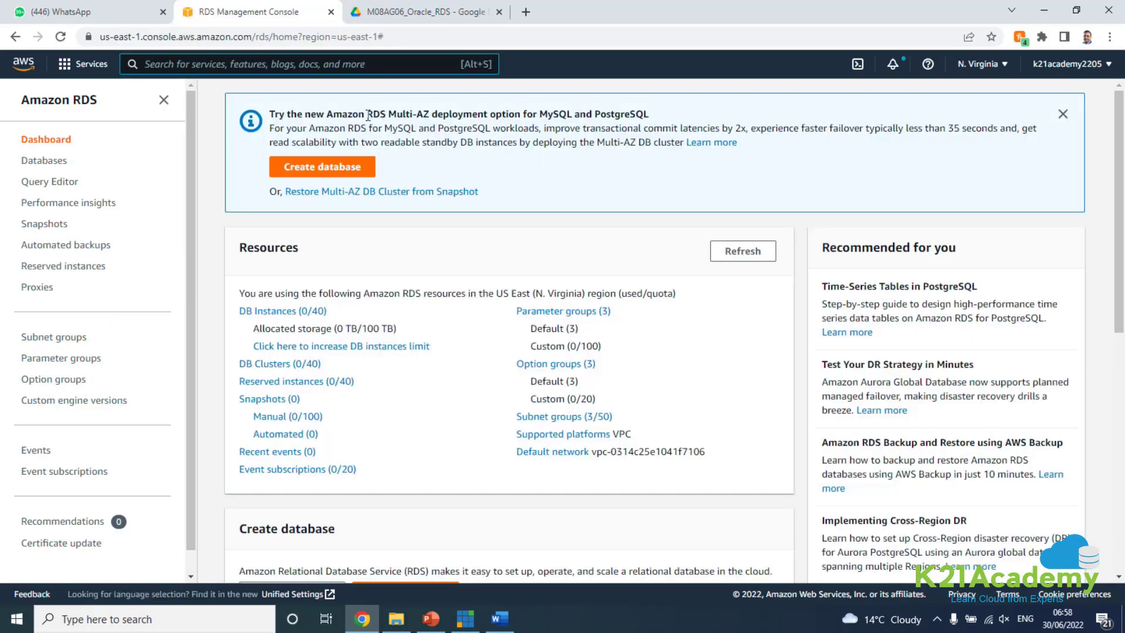
Close the Multi-AZ banner and open the Create database form from the RDS dashboard.
click(1063, 116)
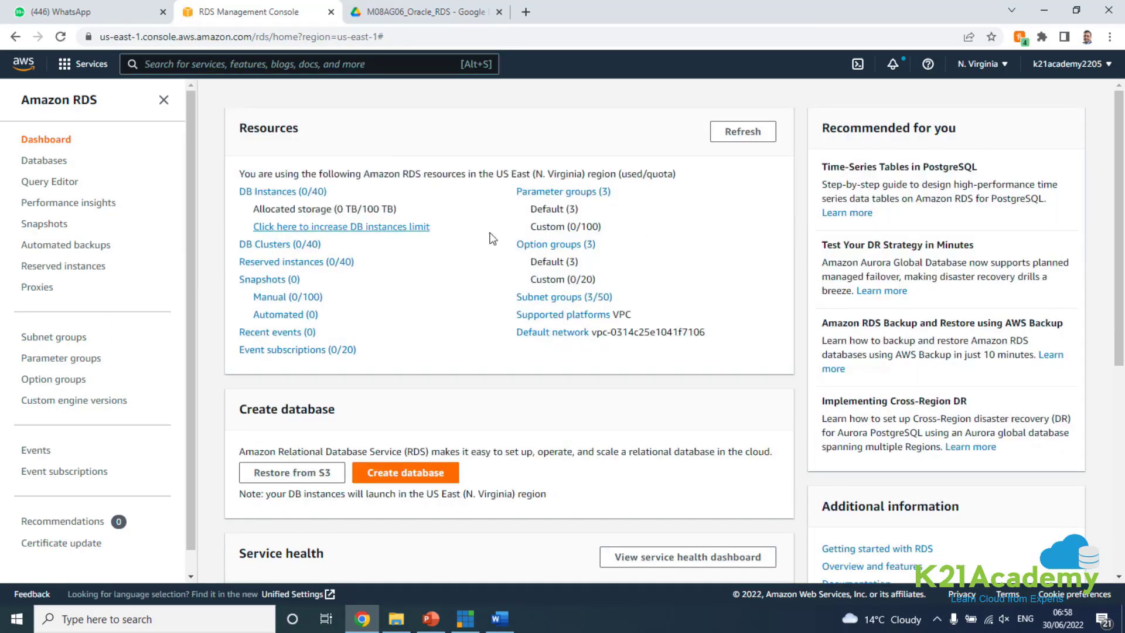
scroll(499, 247, down, 1)
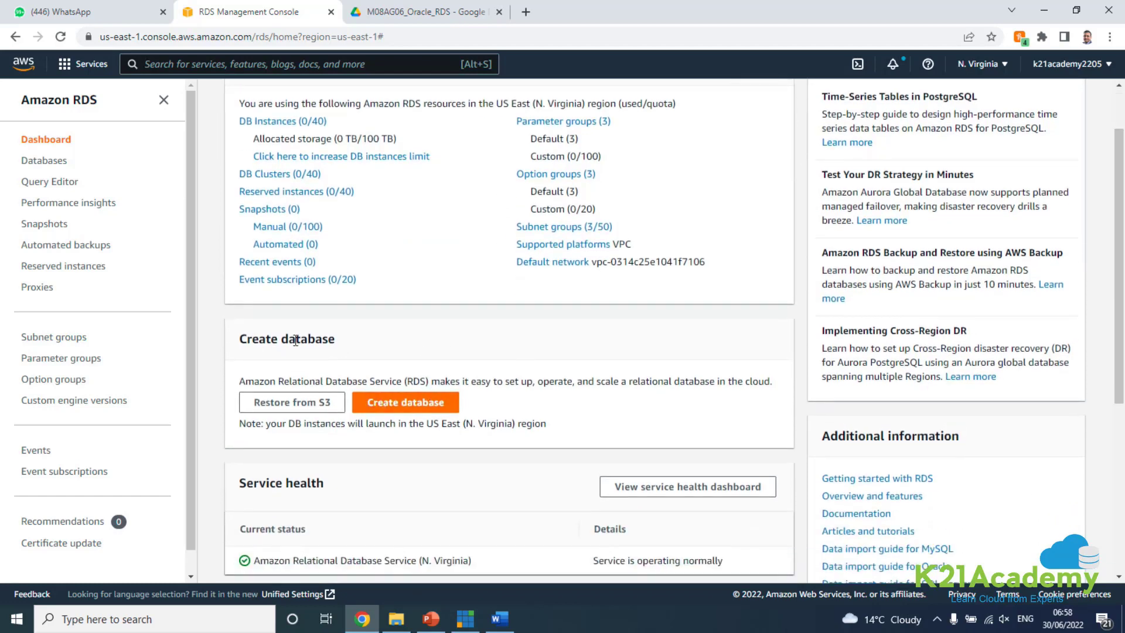
click(410, 410)
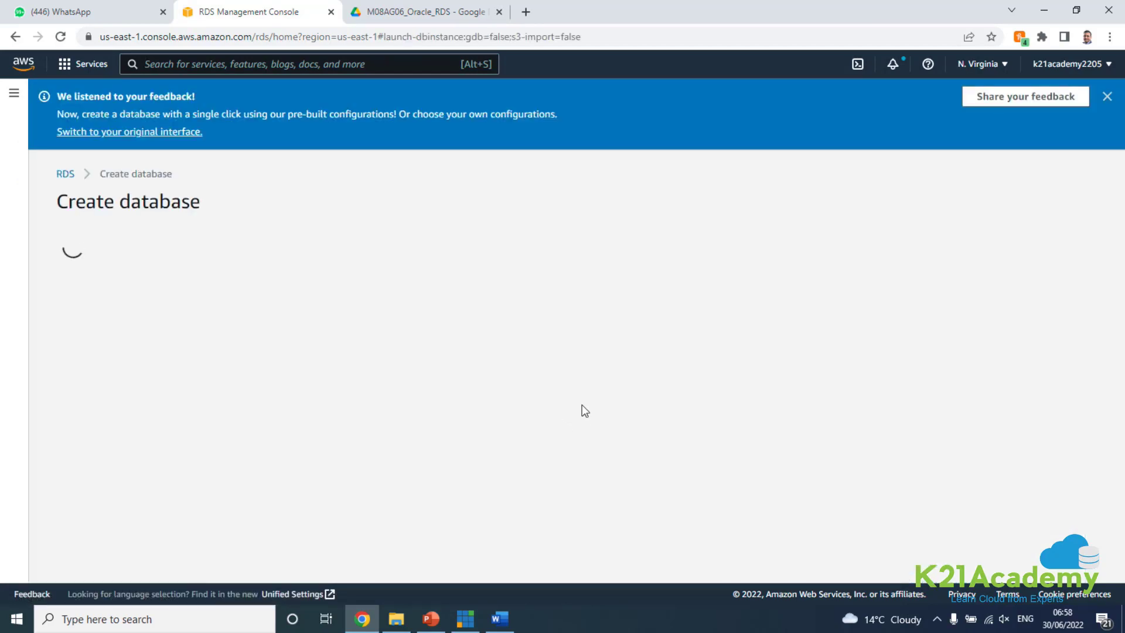
Switch to the Word lab guide and review instruction 4 on choosing Standard create as the database creation method.
key(alt+Tab)
scroll(496, 407, down, 15)
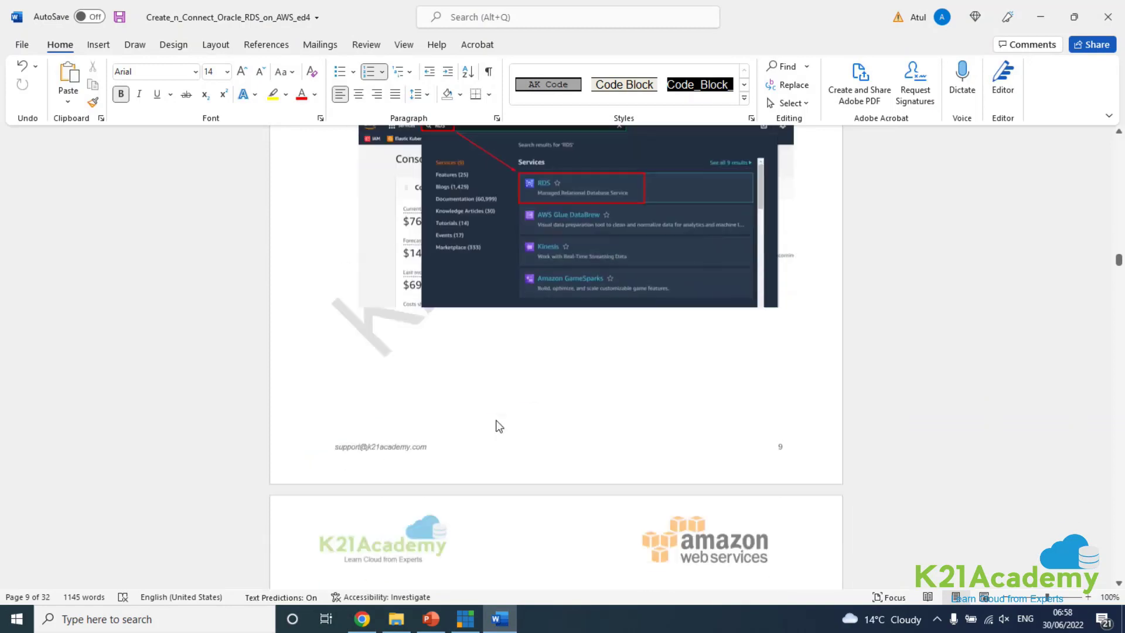
scroll(494, 433, down, 2)
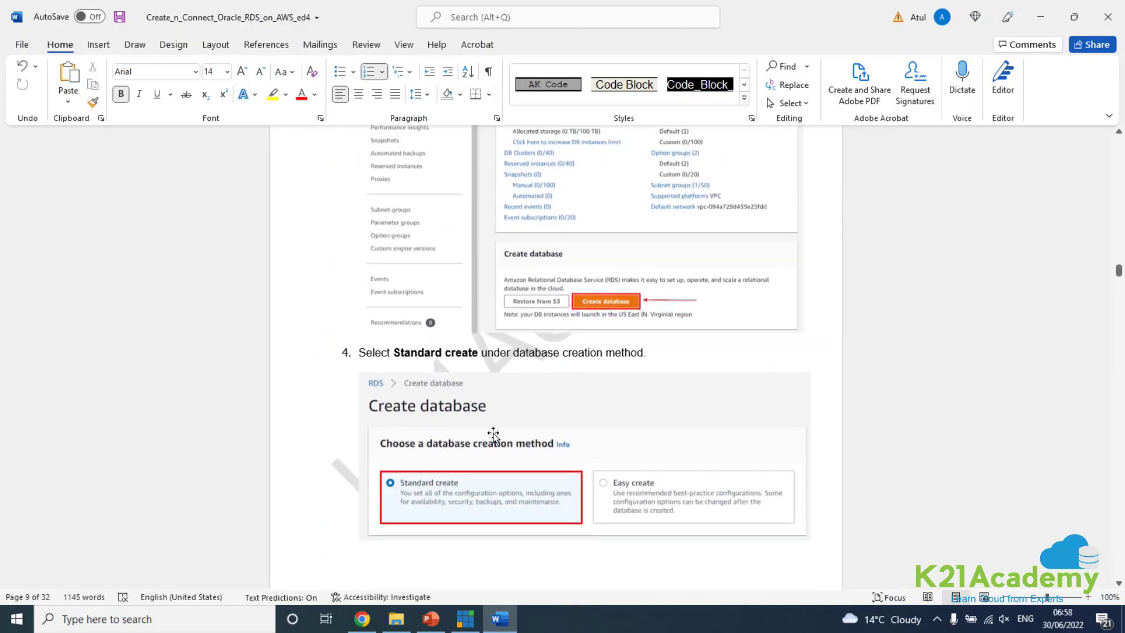
scroll(517, 438, down, 1)
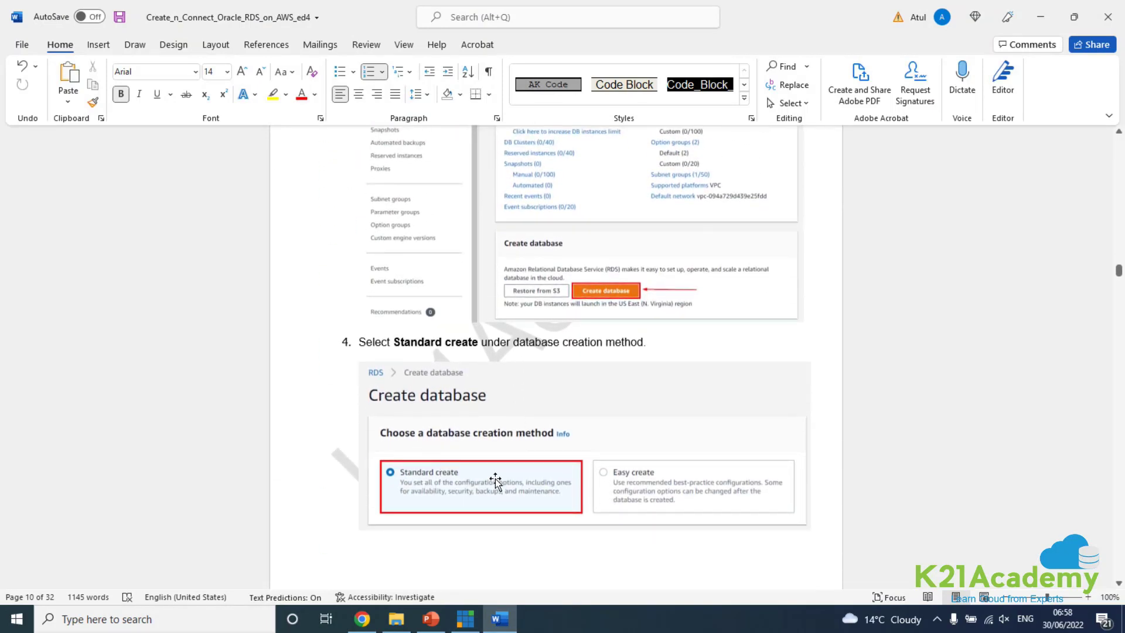
Return to the AWS console in Chrome, select Oracle as the engine type and enable the multitenant architecture.
key(alt+Tab)
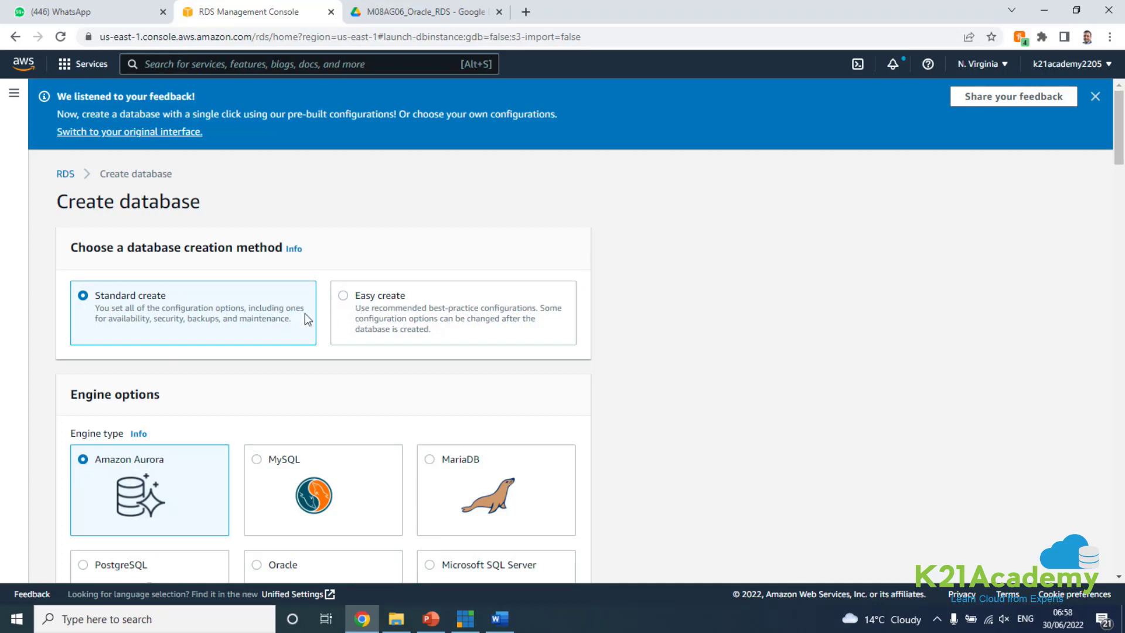
scroll(148, 329, down, 3)
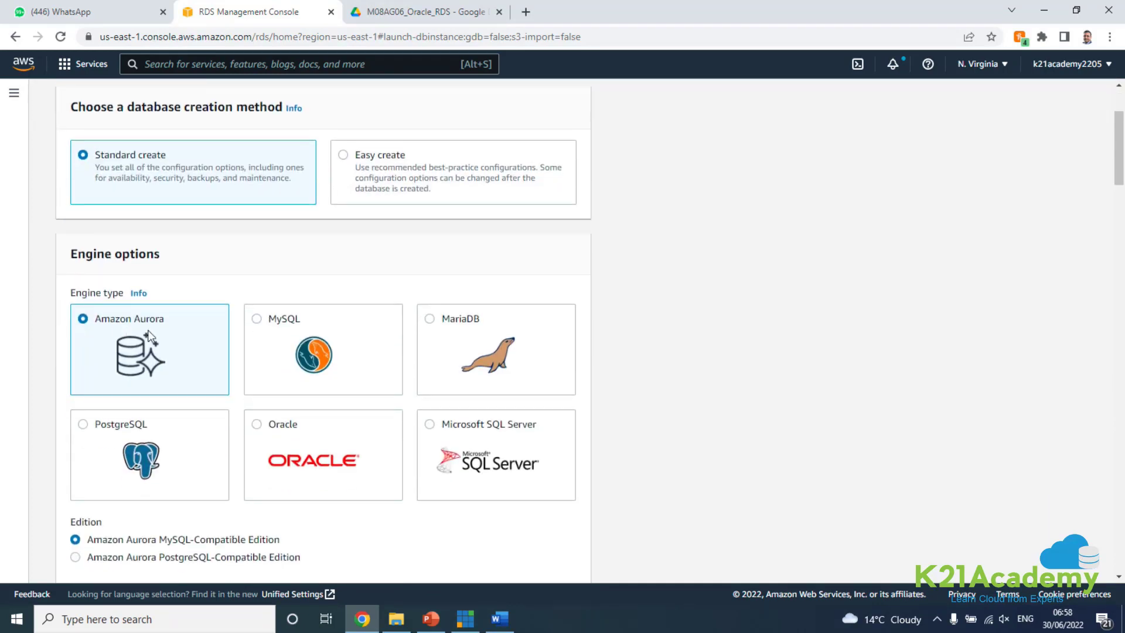
scroll(263, 376, down, 1)
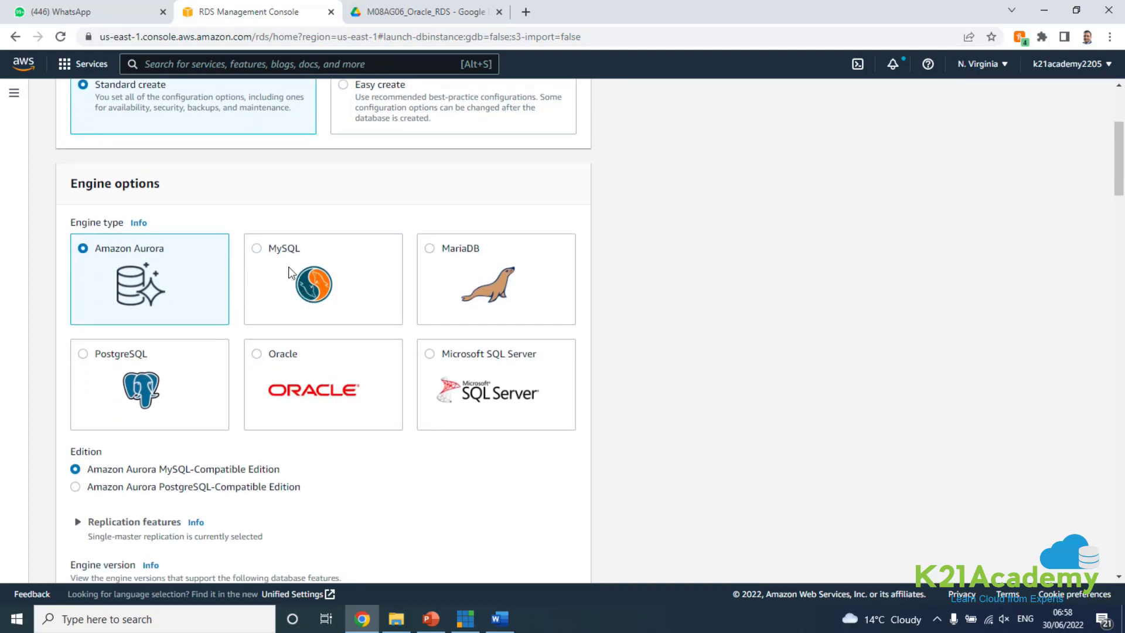
click(261, 357)
scroll(322, 387, down, 2)
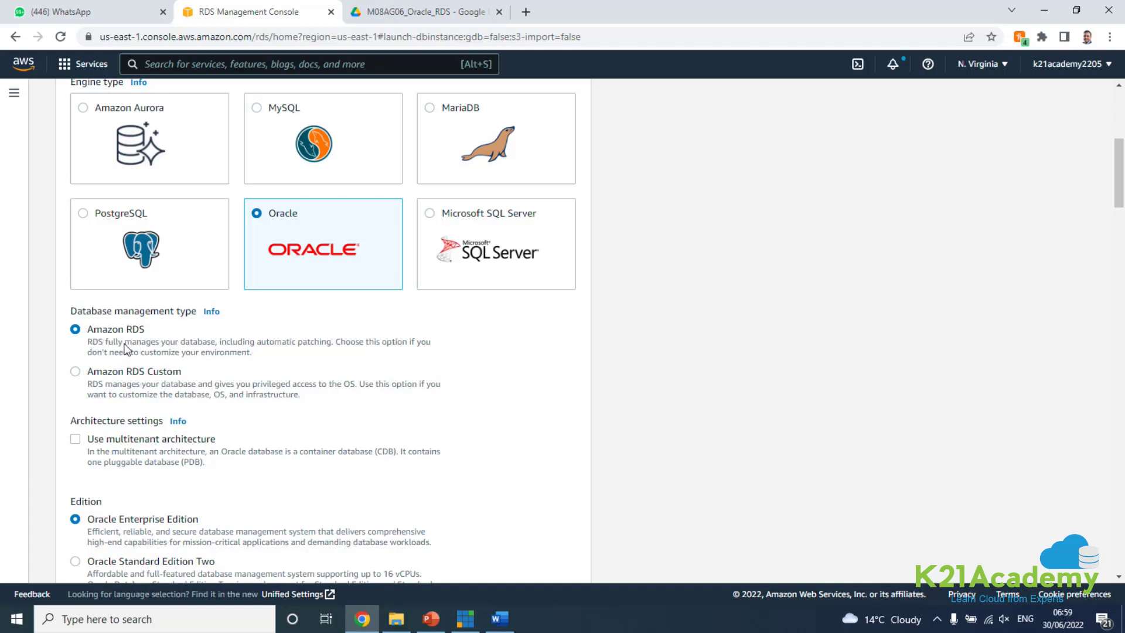
scroll(115, 385, down, 1)
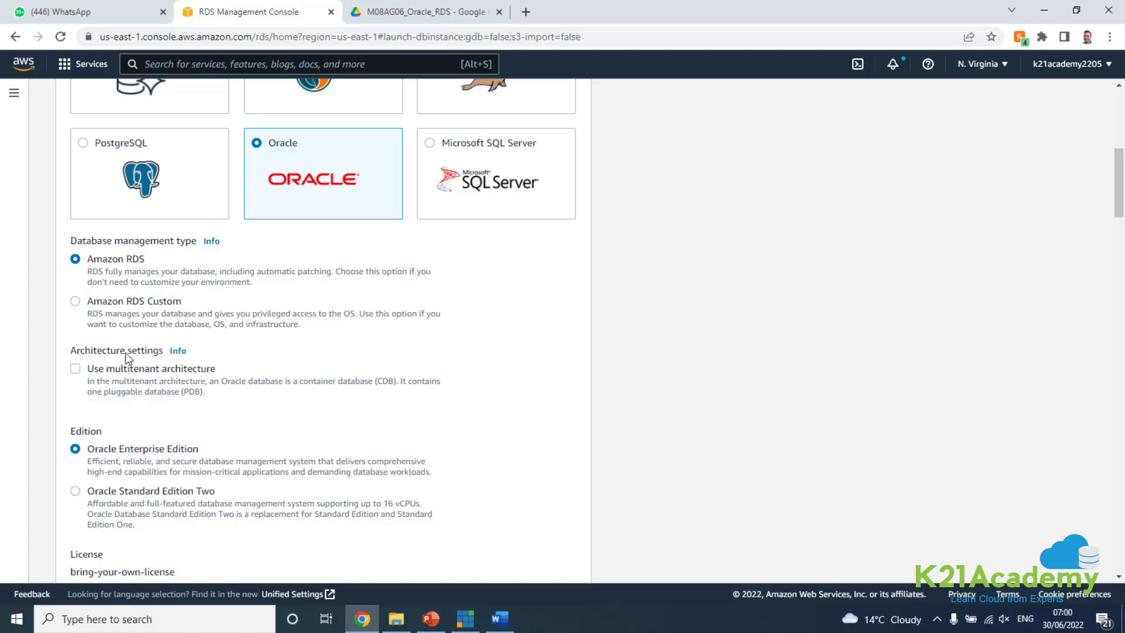
click(82, 373)
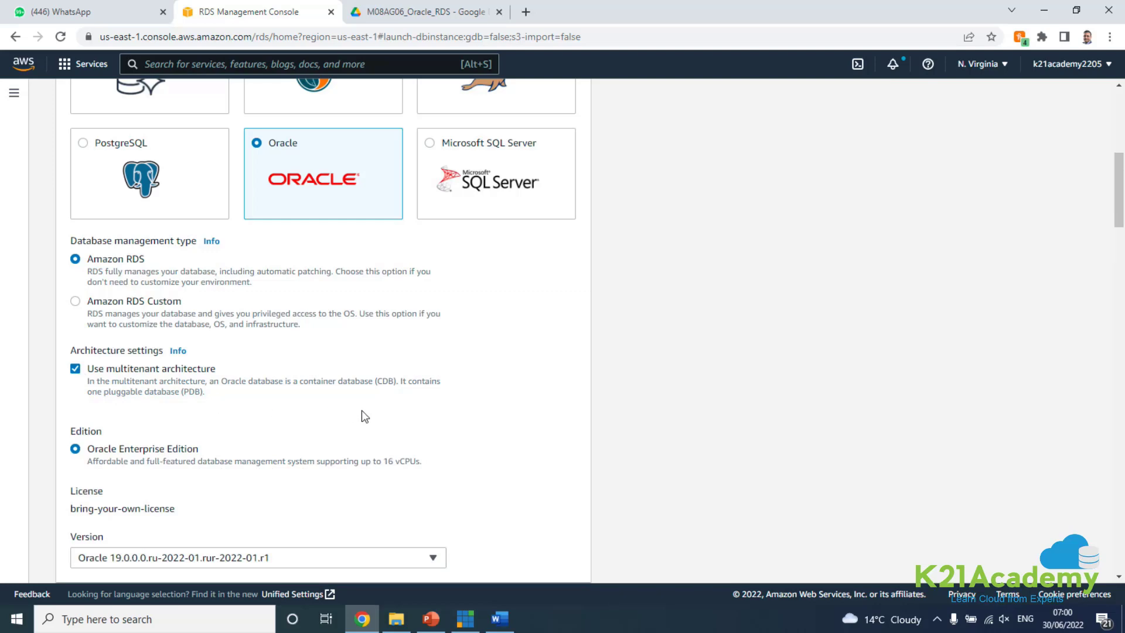
Switch to the Word lab guide and review instructions 5 to 7 on the engine type, Enterprise Edition, latest version and Dev/Test template.
key(alt+Tab)
scroll(460, 433, down, 10)
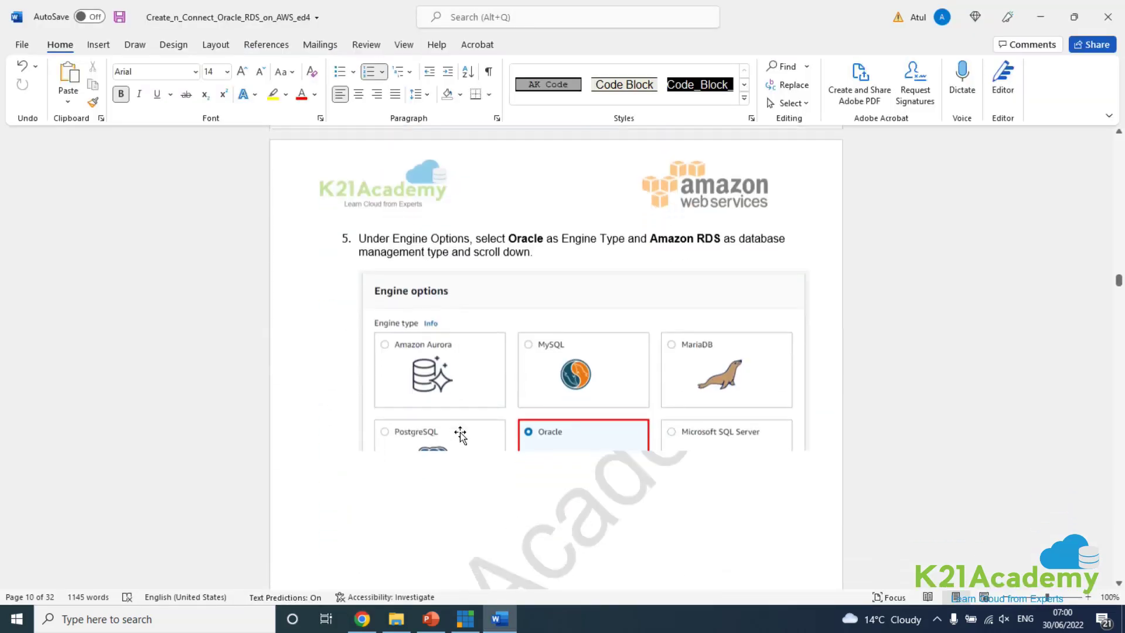
scroll(462, 440, down, 10)
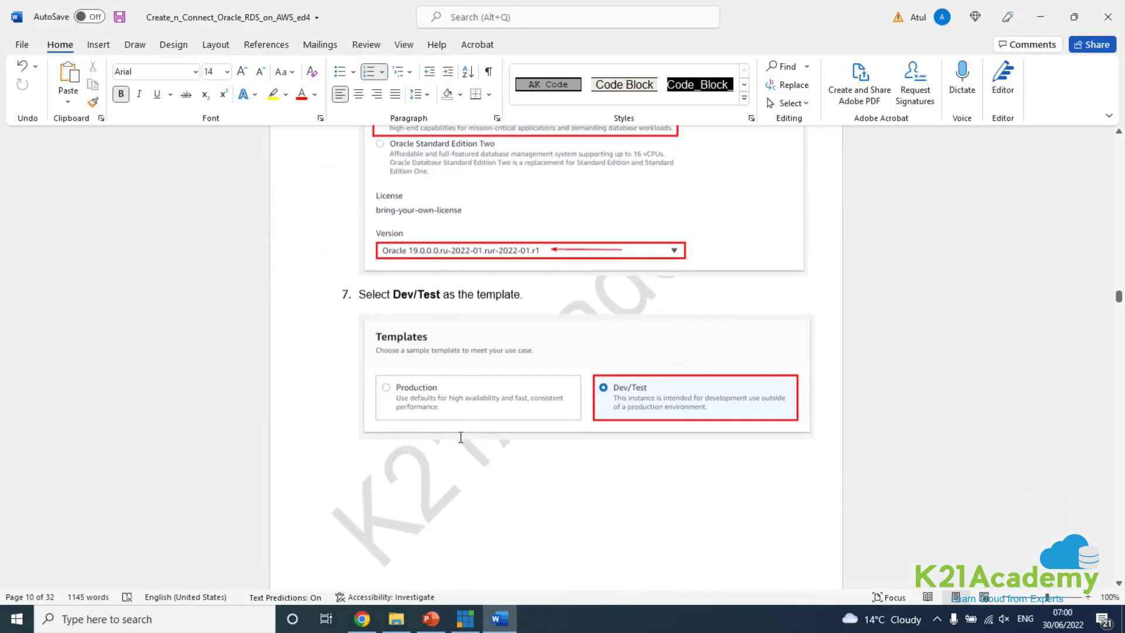
scroll(460, 437, up, 10)
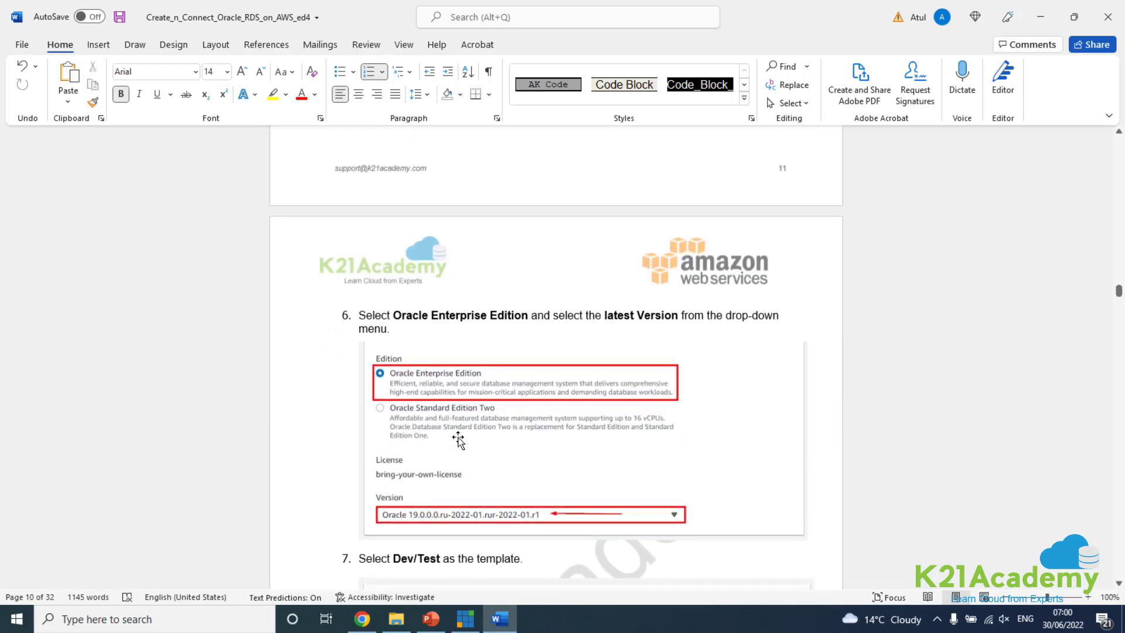
scroll(458, 439, up, 3)
scroll(457, 438, down, 6)
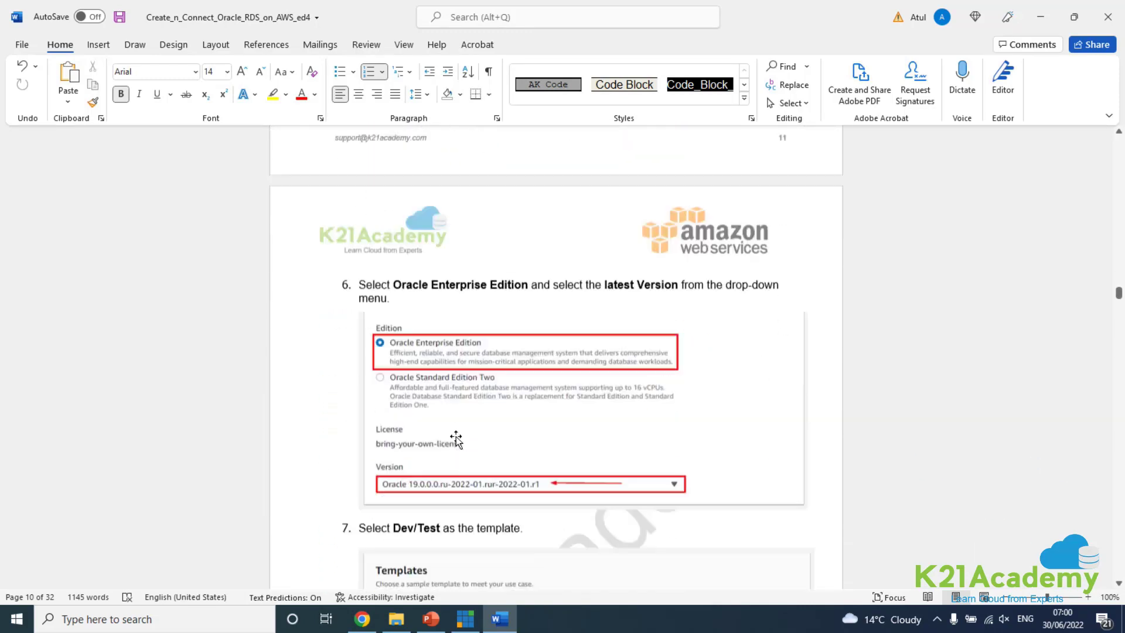
scroll(456, 438, down, 1)
Back in the AWS console in Chrome, toggle the multitenant architecture off and on to compare the available Oracle editions, leaving it enabled.
key(alt+Tab)
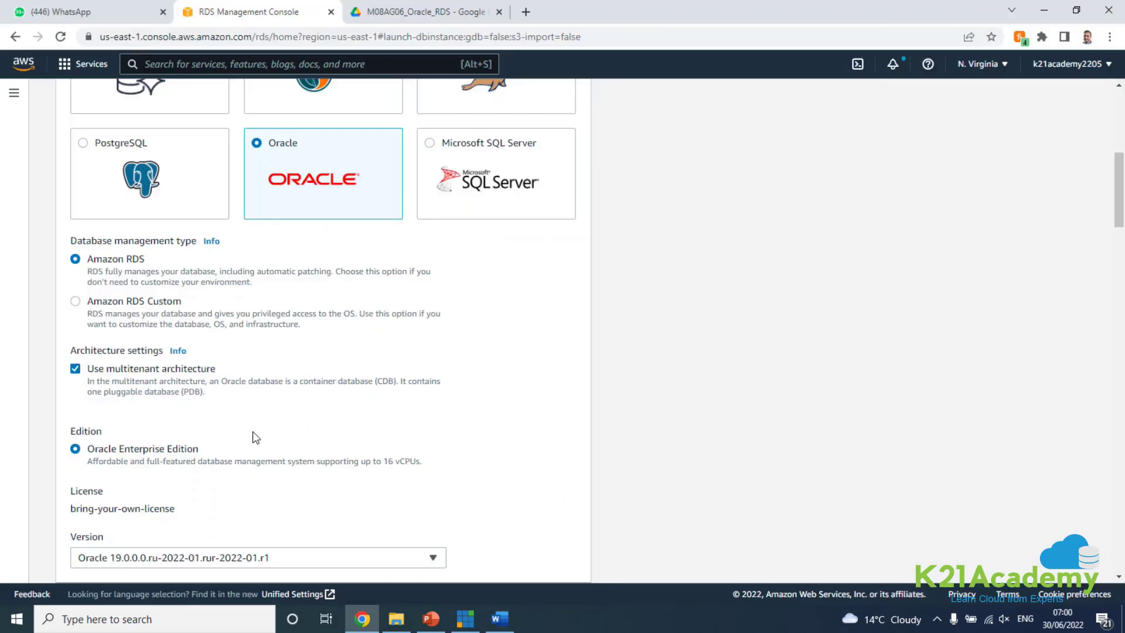
scroll(113, 410, down, 1)
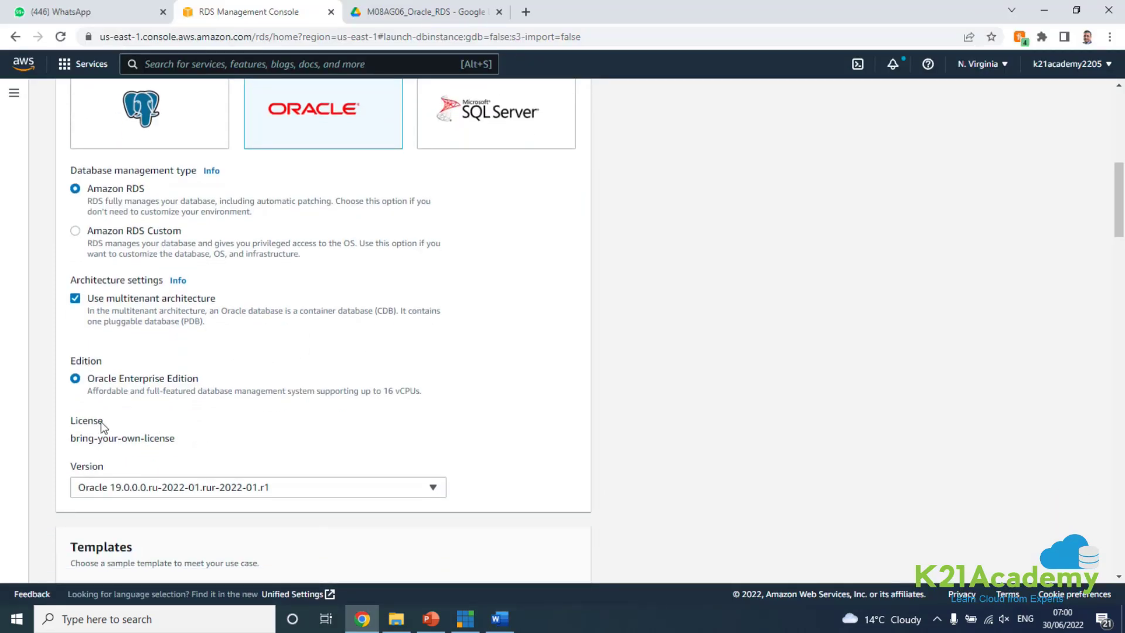
click(76, 300)
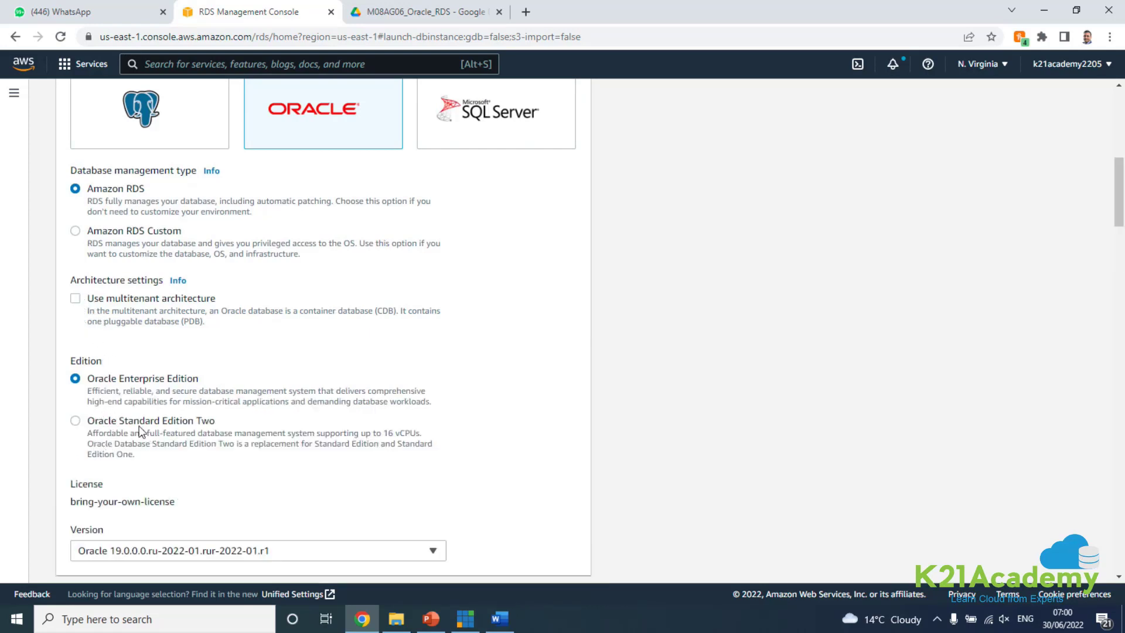
click(89, 321)
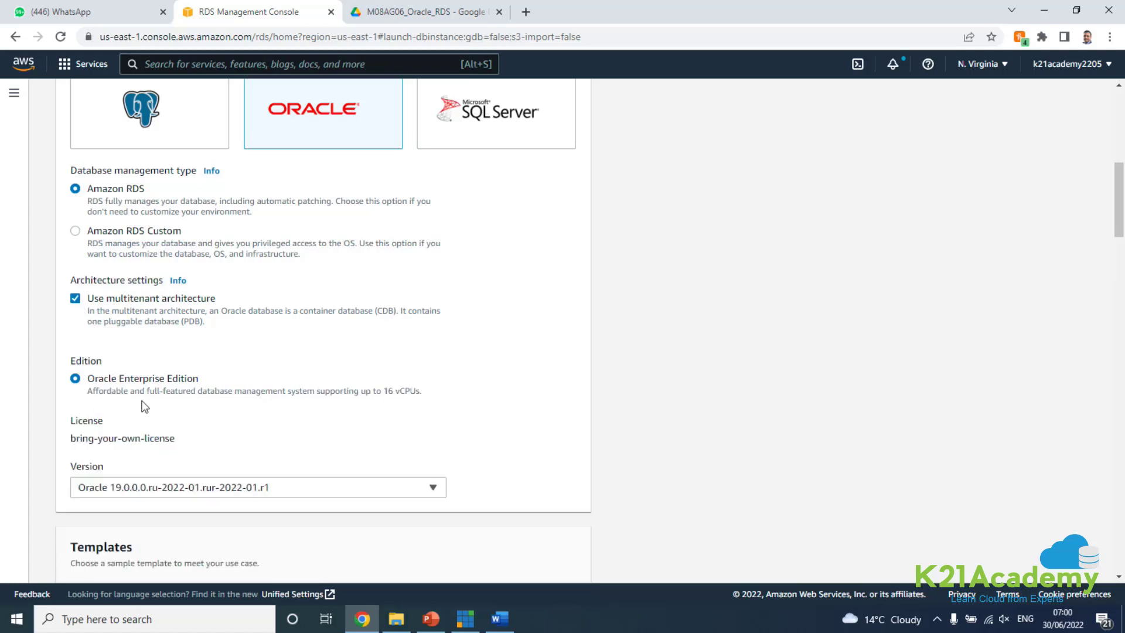
click(75, 300)
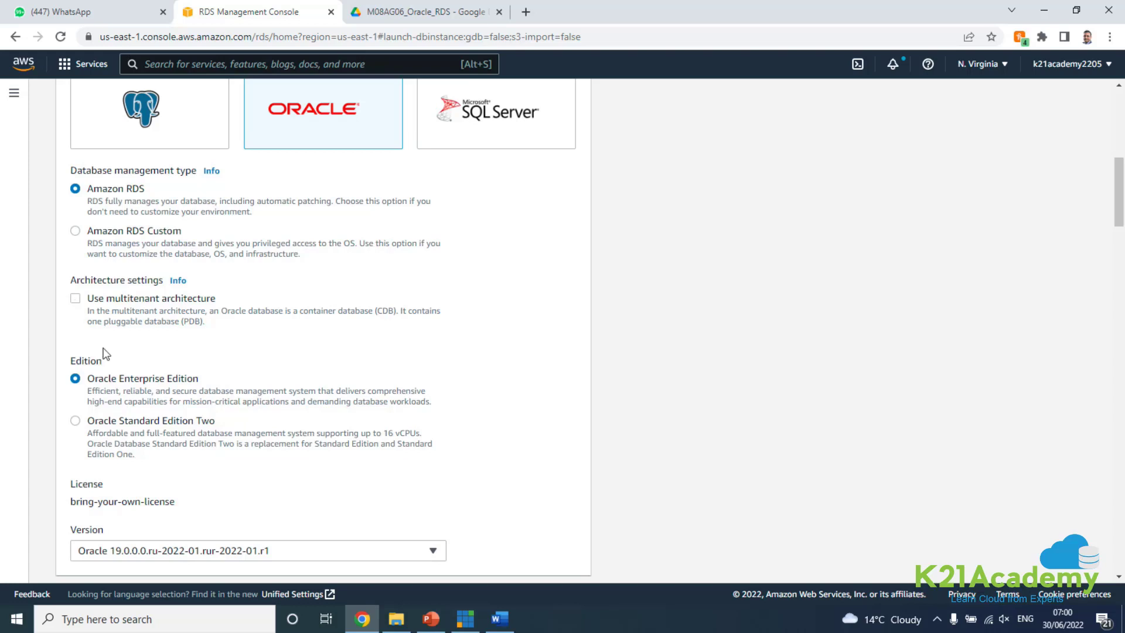
scroll(188, 408, down, 1)
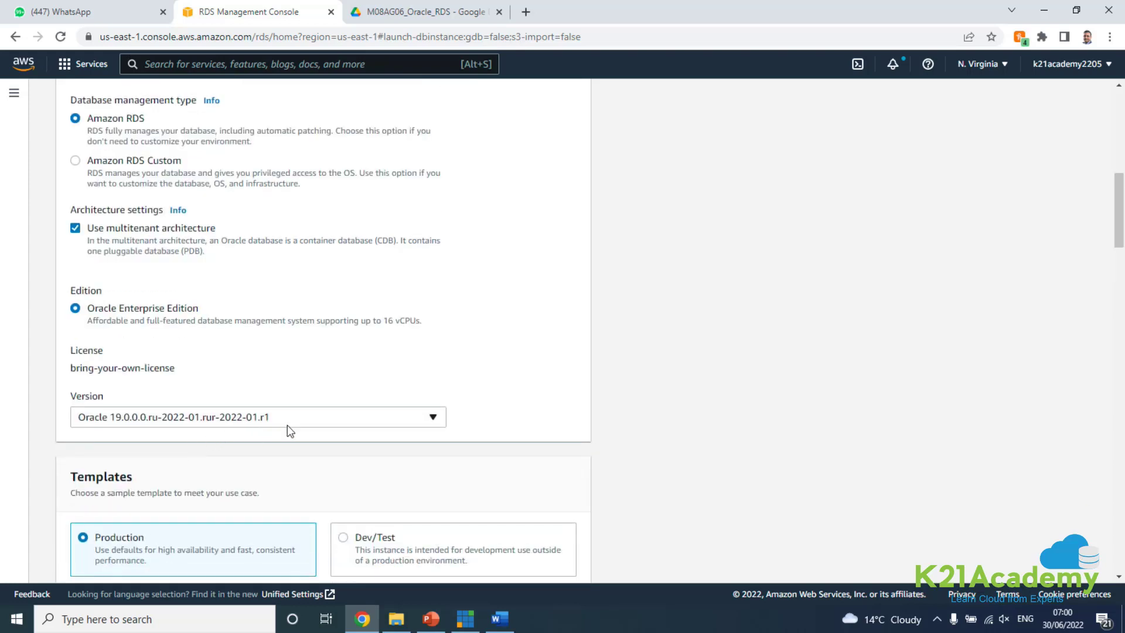
Examine the Oracle versions offered for Enterprise Edition with the multitenant architecture enabled.
click(418, 423)
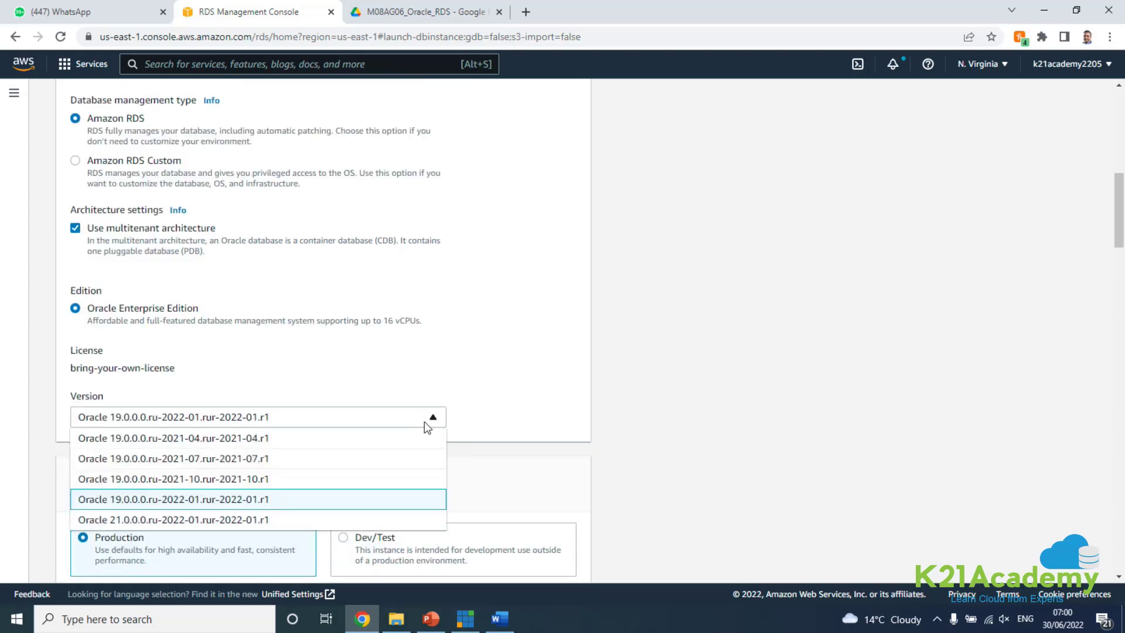
scroll(351, 490, up, 1)
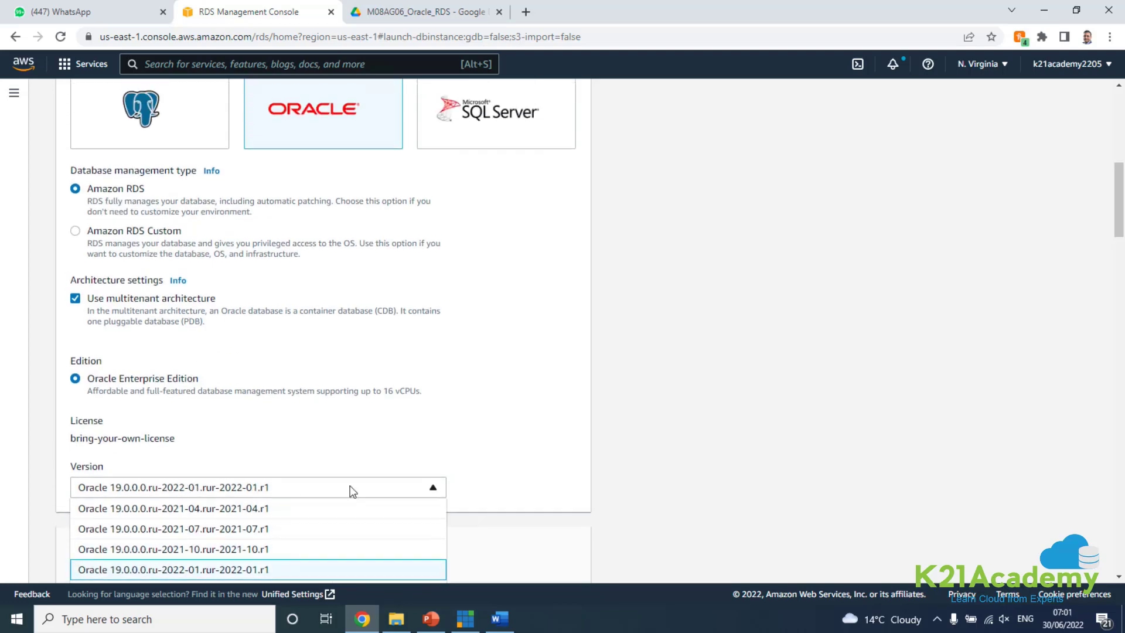
scroll(351, 491, down, 3)
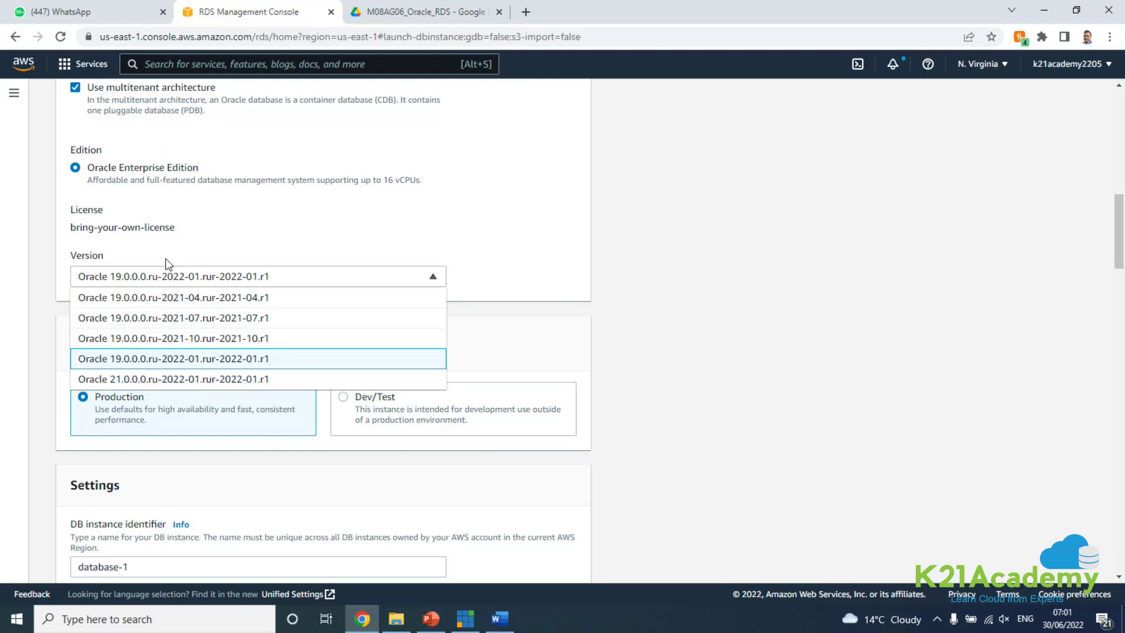
click(202, 237)
scroll(177, 224, up, 1)
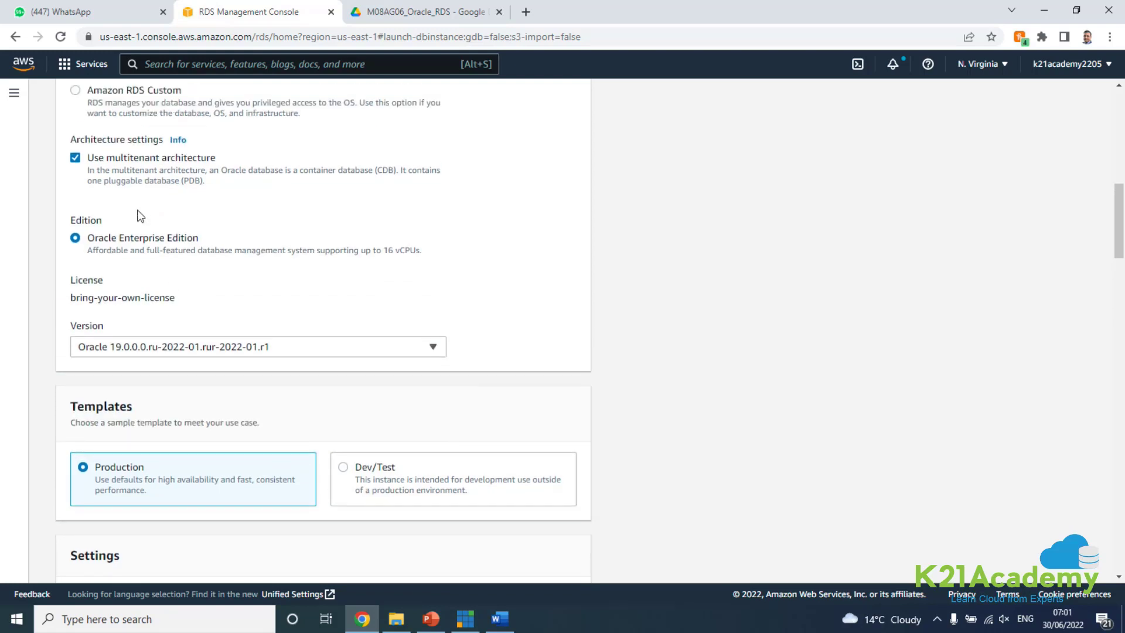
Disable the multitenant architecture to examine the Oracle versions offered without it, and enable it again.
click(76, 158)
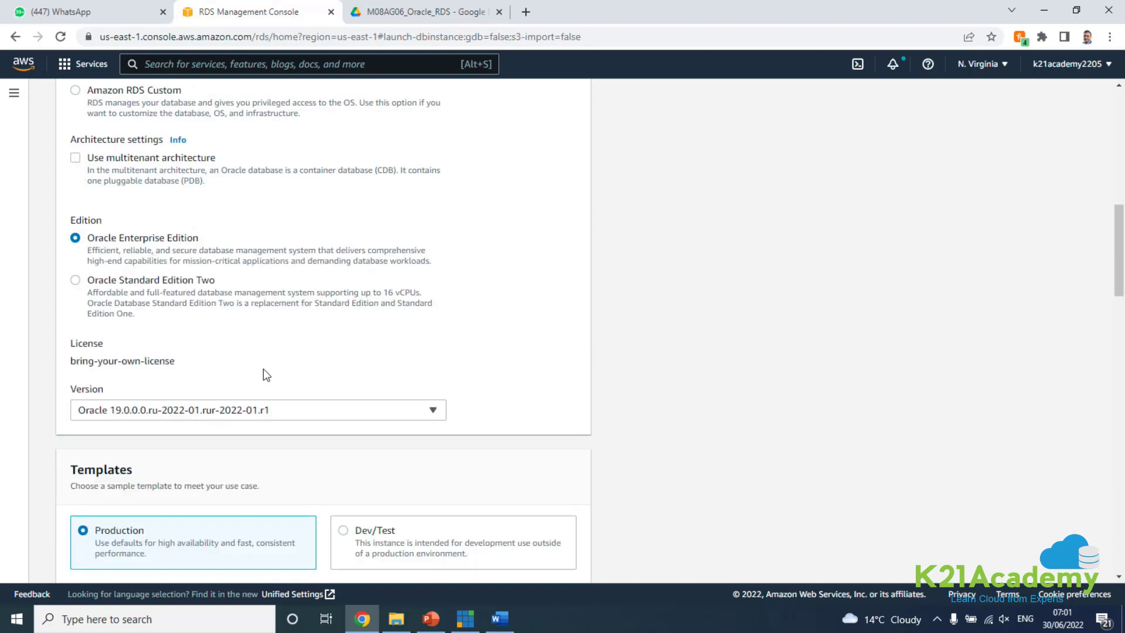
click(371, 410)
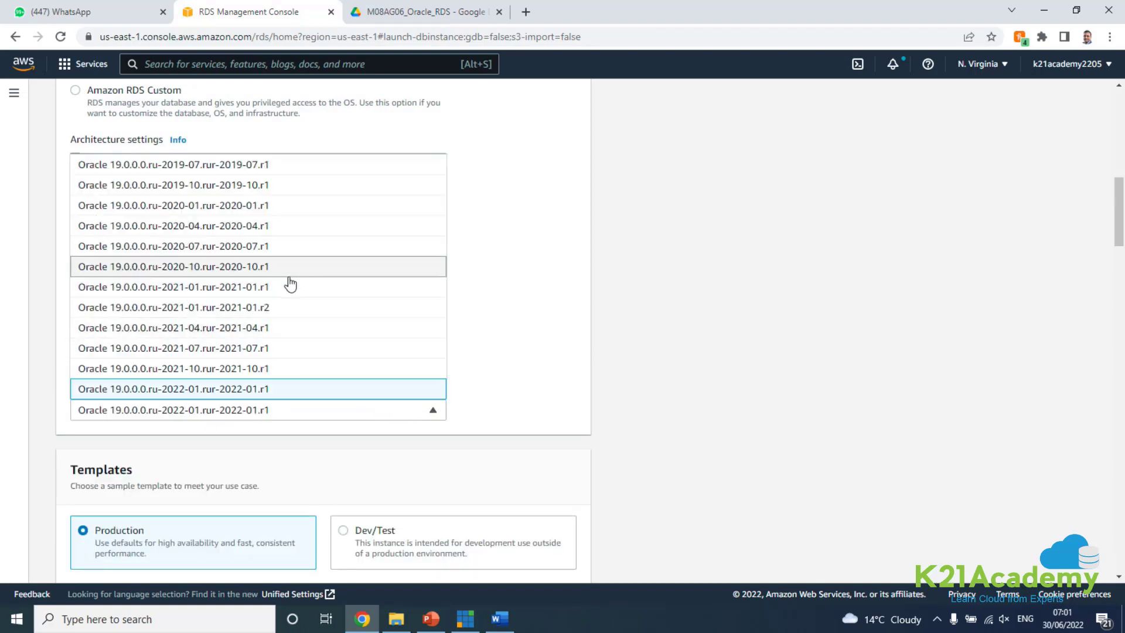
scroll(289, 284, up, 2)
scroll(290, 284, down, 1)
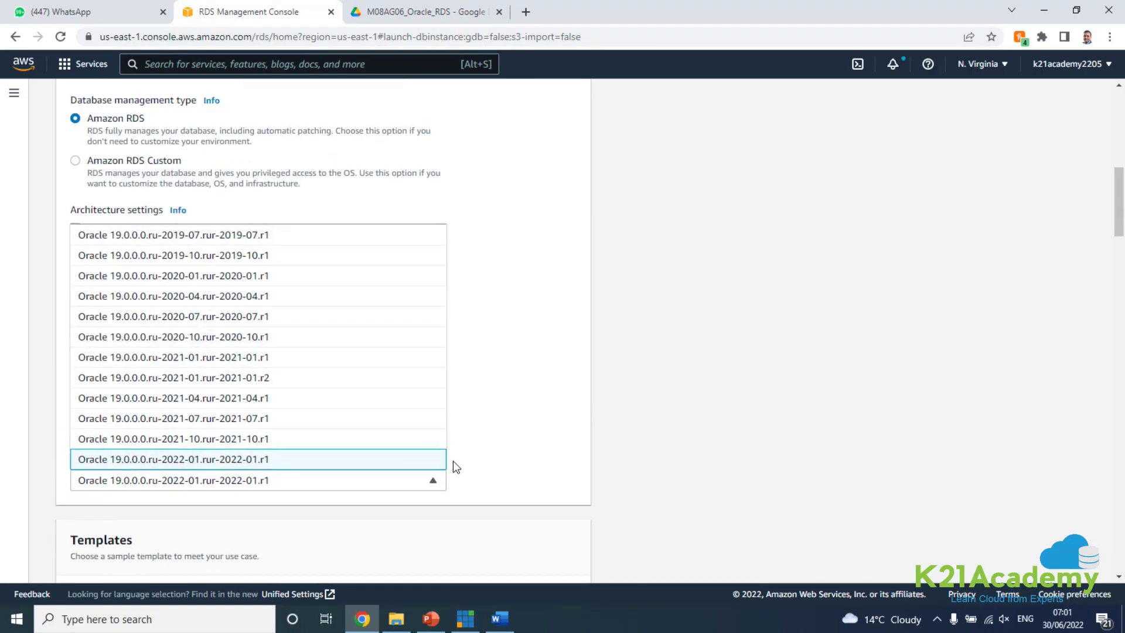
click(499, 426)
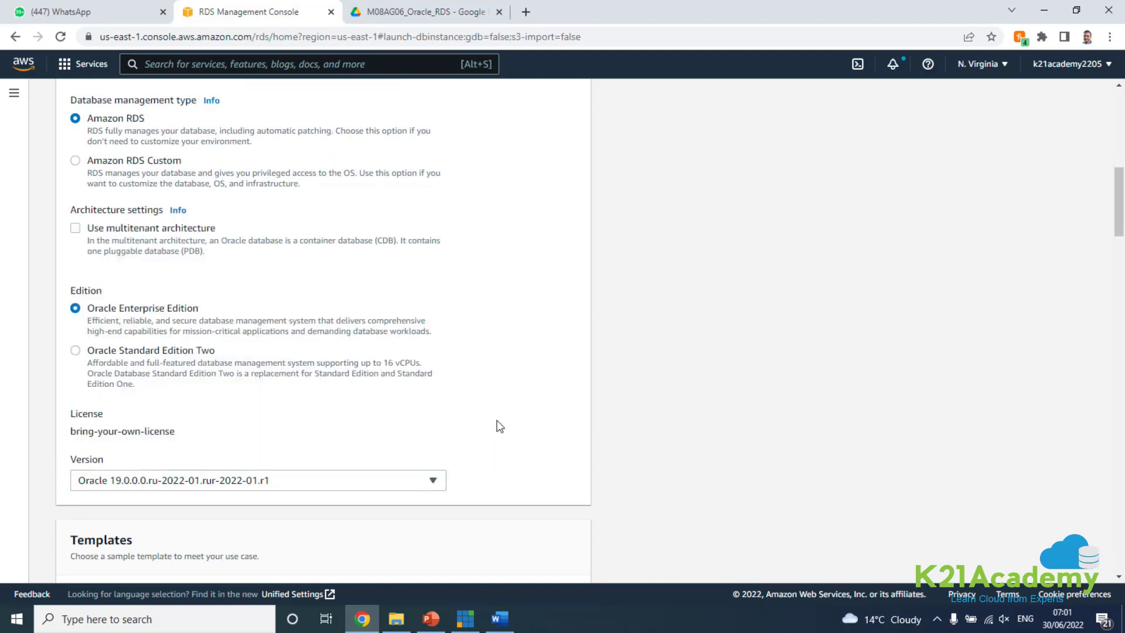
click(77, 229)
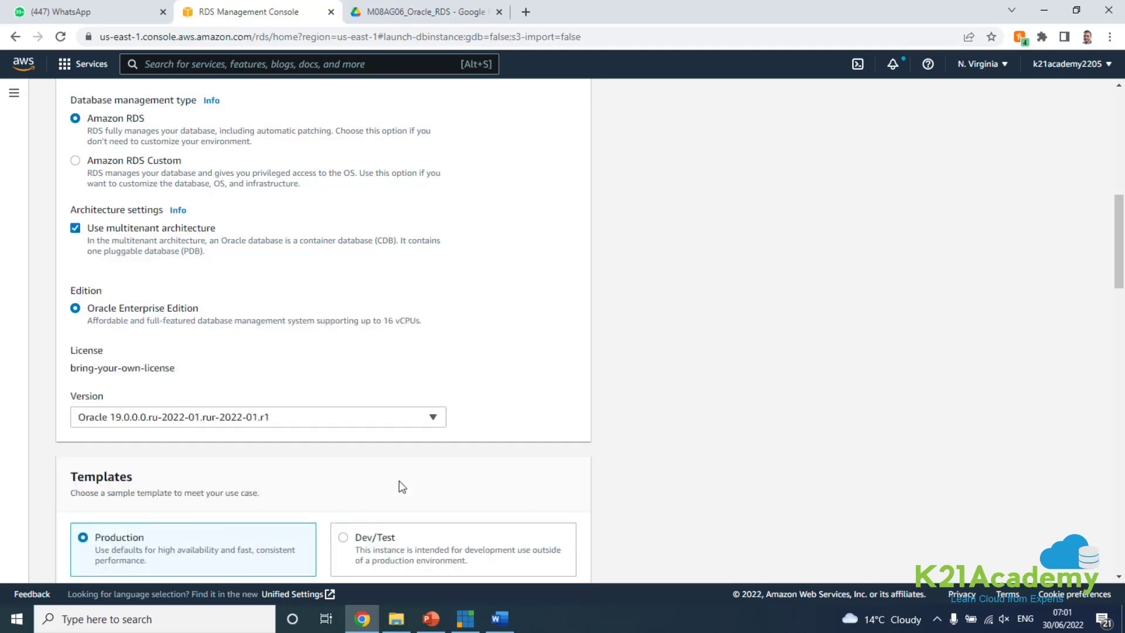
Select Dev/Test as the template for the Oracle database.
scroll(447, 408, down, 2)
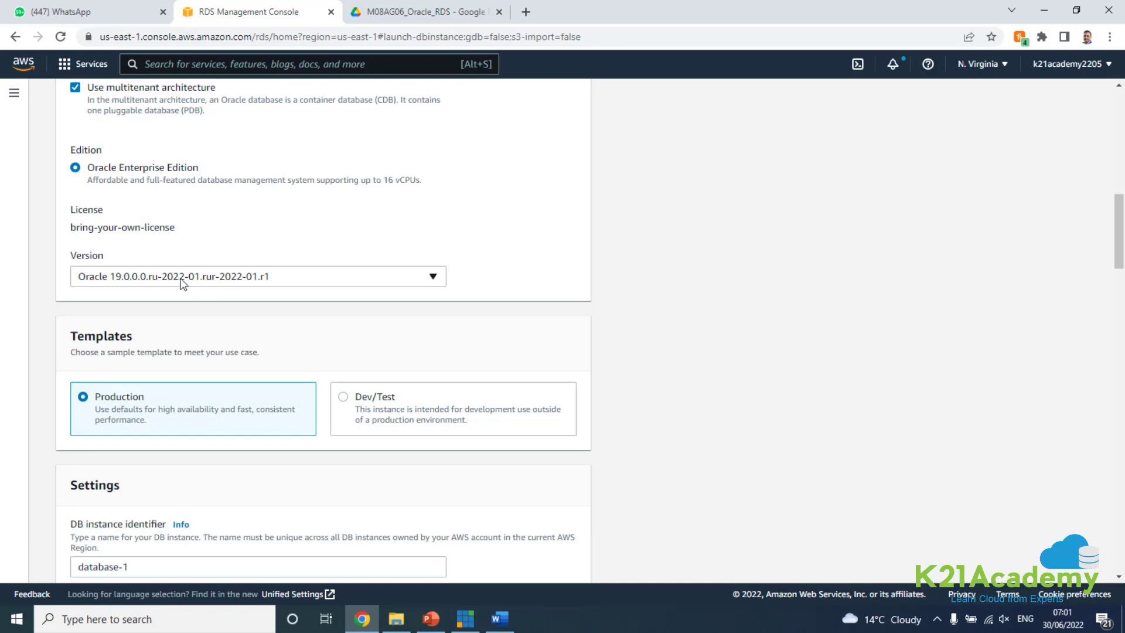
scroll(392, 321, down, 1)
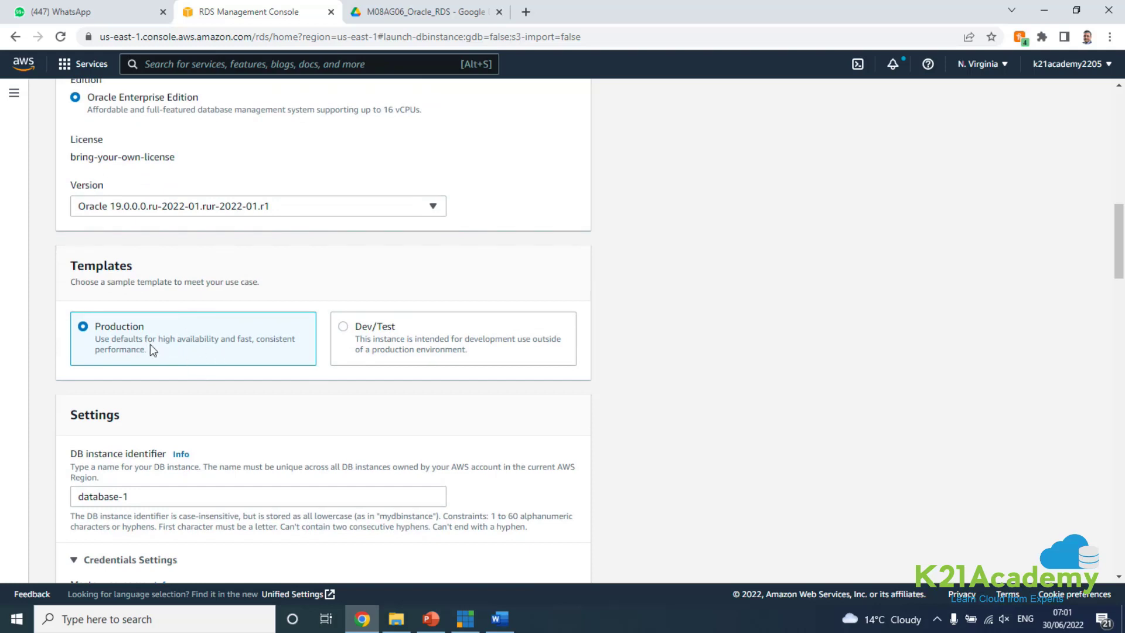
click(347, 328)
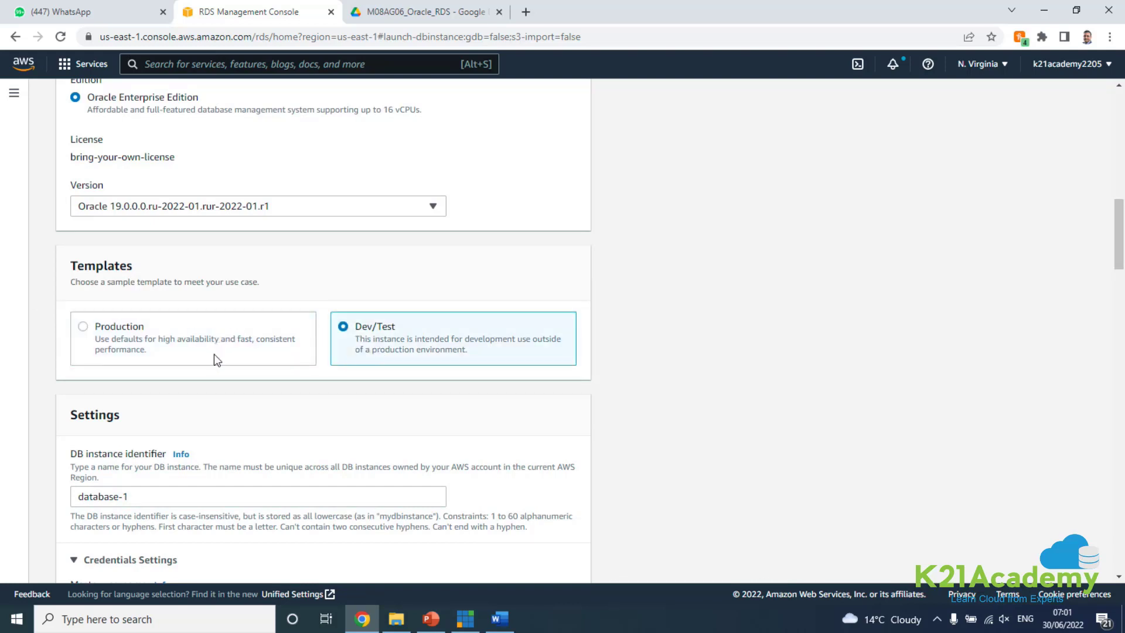
Enable Auto generate a password for the master user in the credentials settings.
scroll(213, 353, down, 1)
scroll(193, 385, down, 1)
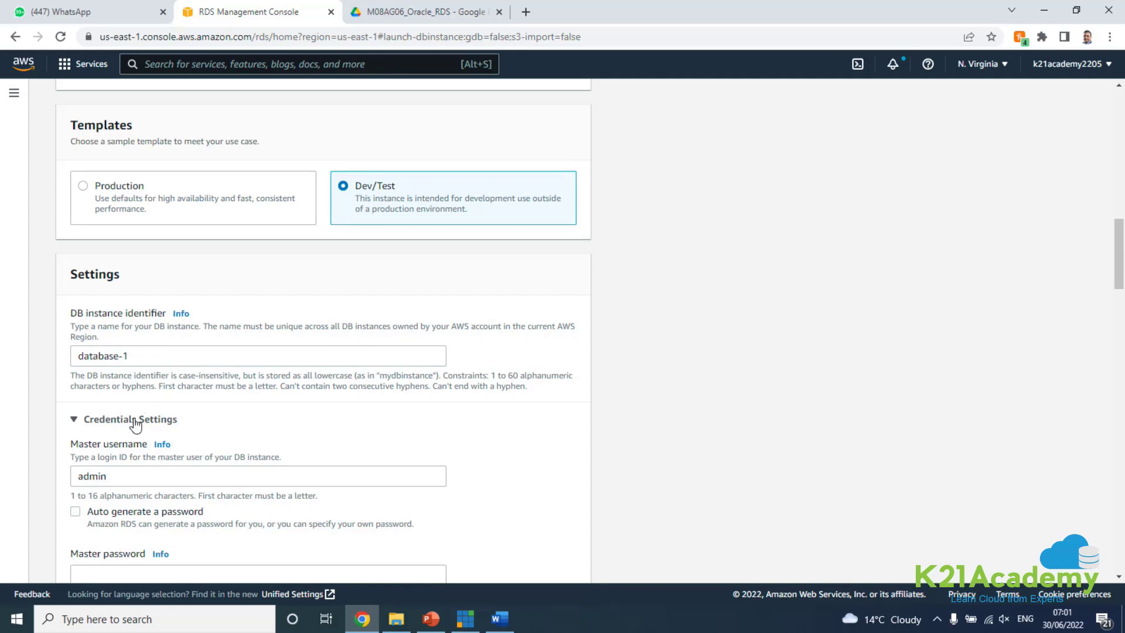
scroll(135, 424, down, 2)
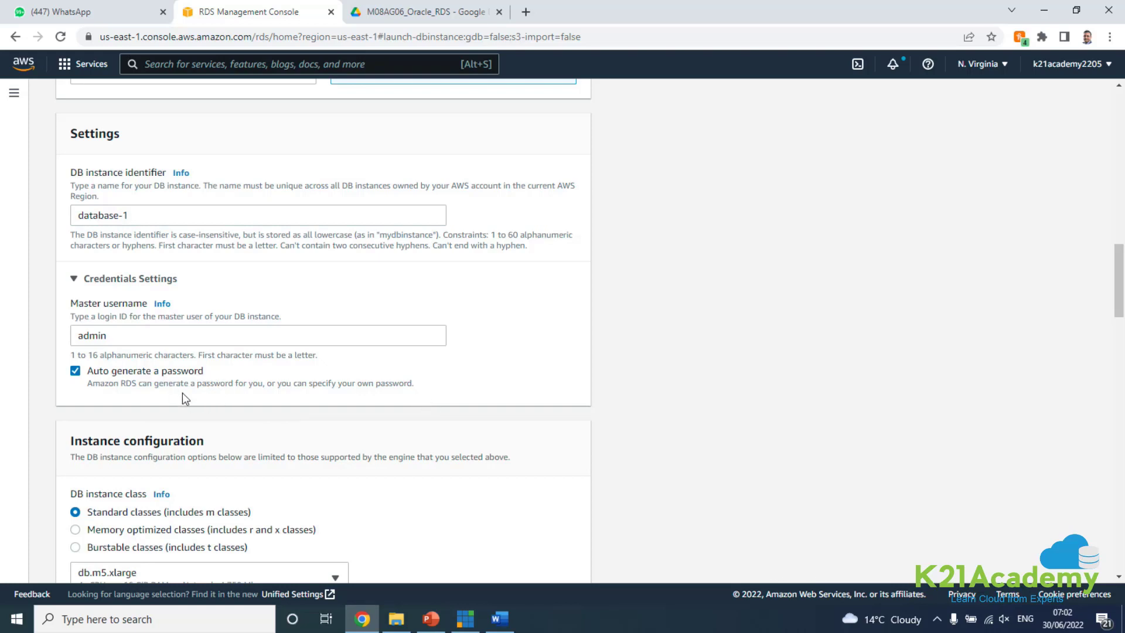
Set the DB instance class to Burstable classes and choose db.t3.small.
scroll(212, 402, down, 1)
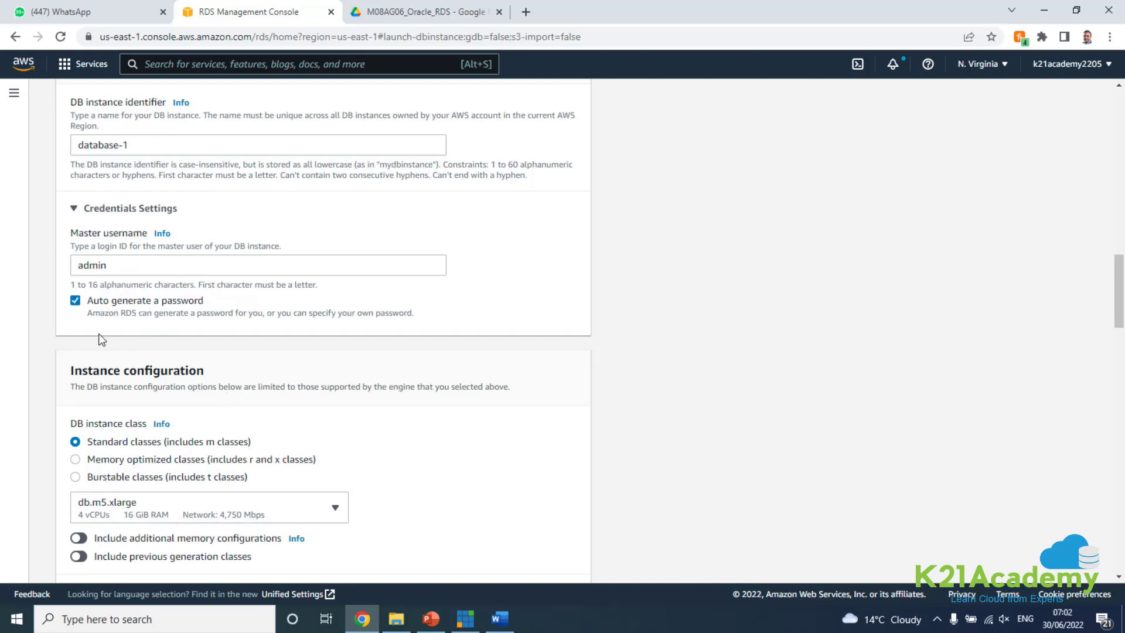
scroll(148, 413, down, 1)
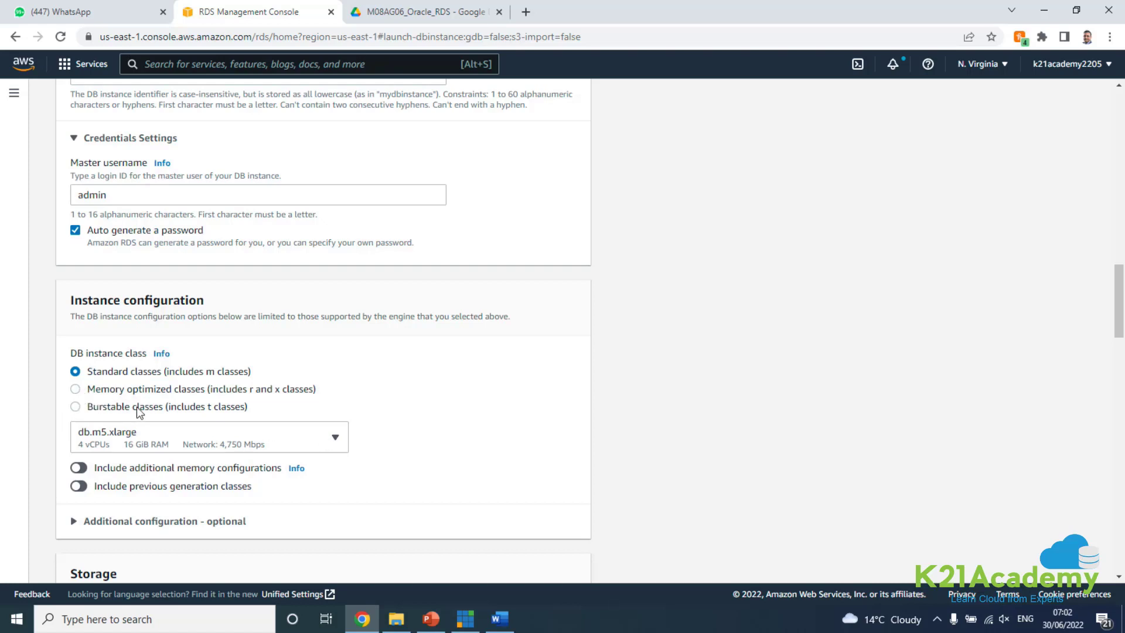
click(78, 408)
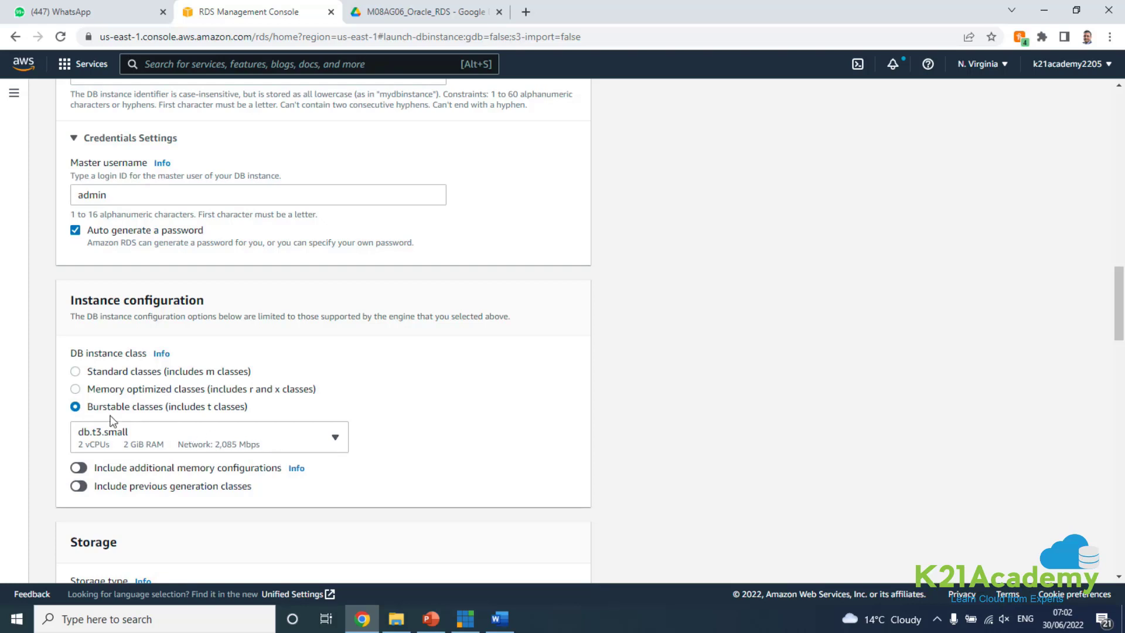
click(333, 440)
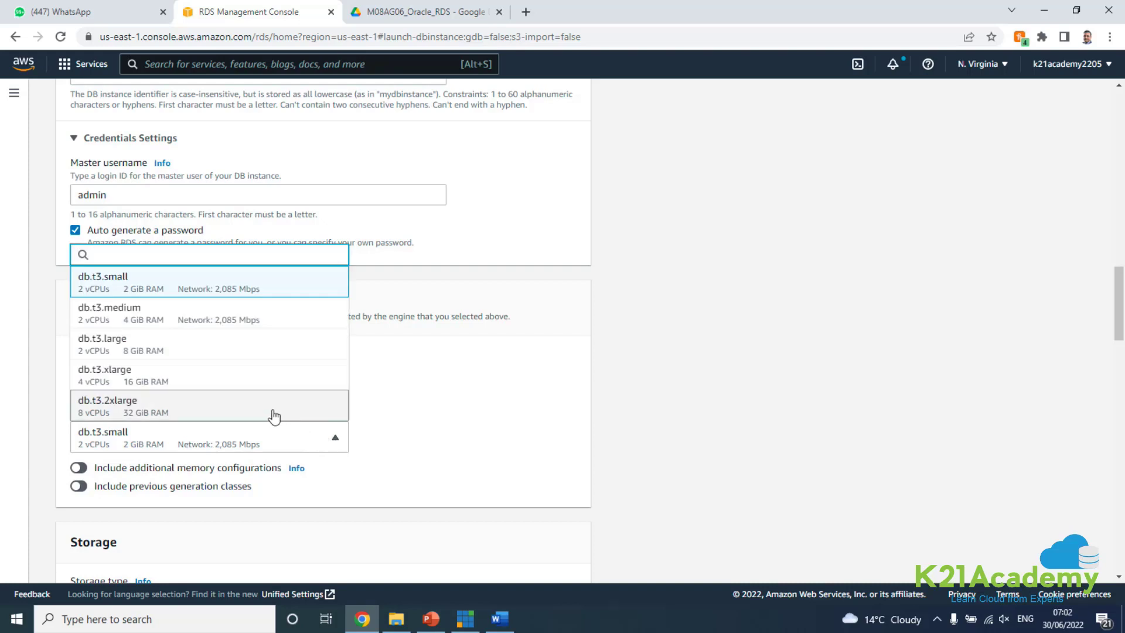
click(185, 289)
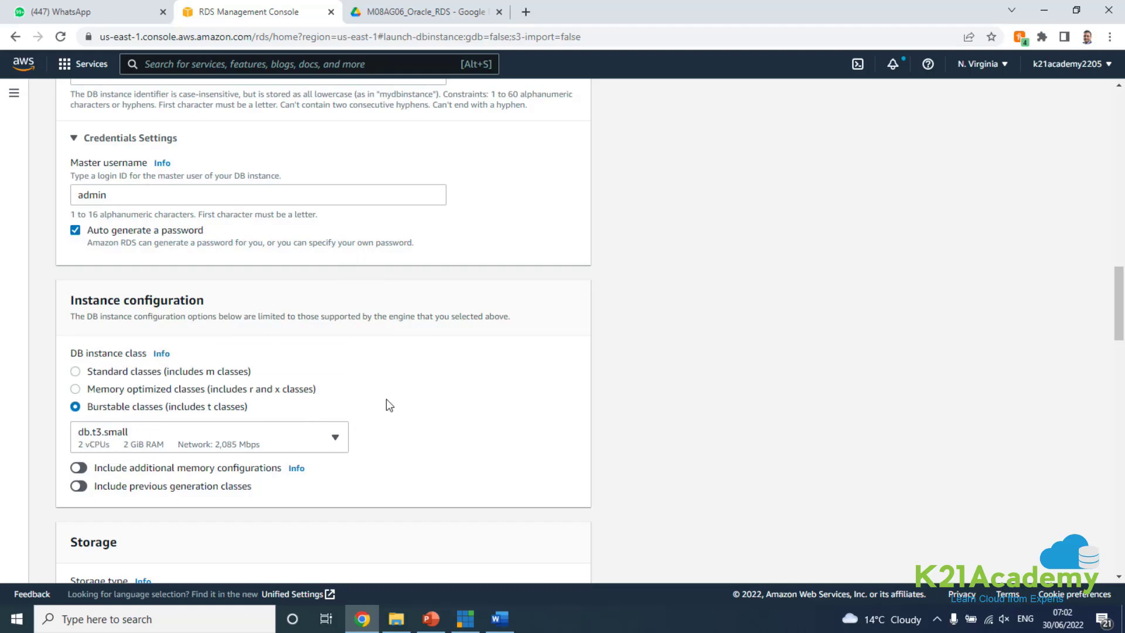
Examine the storage types offered for the DB instance without changing the selection.
scroll(385, 399, down, 3)
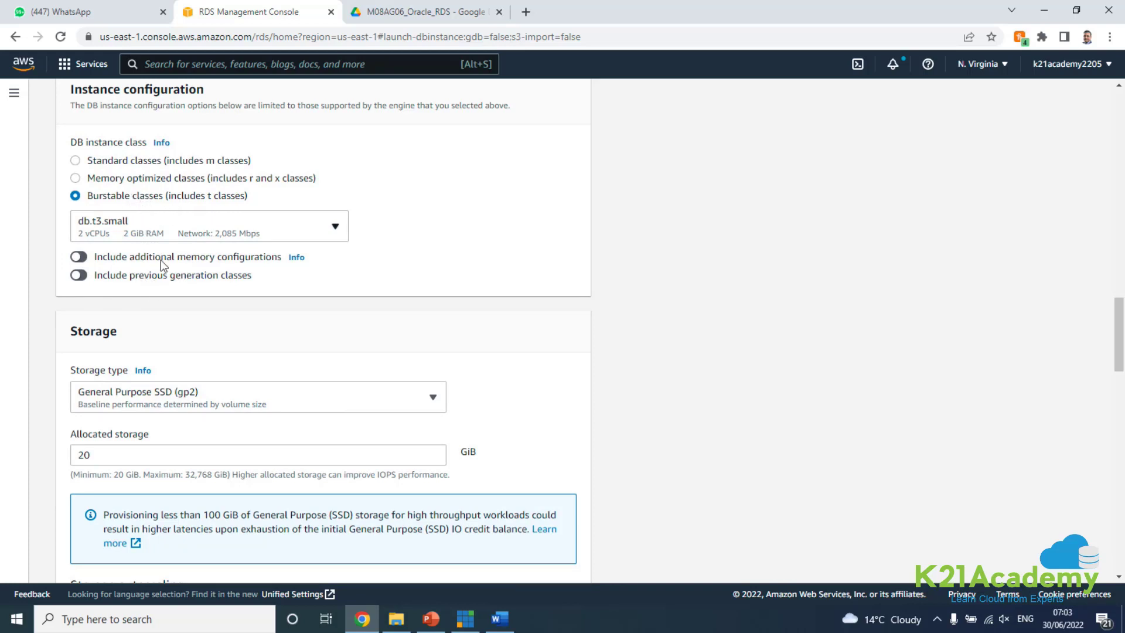
scroll(206, 290, down, 2)
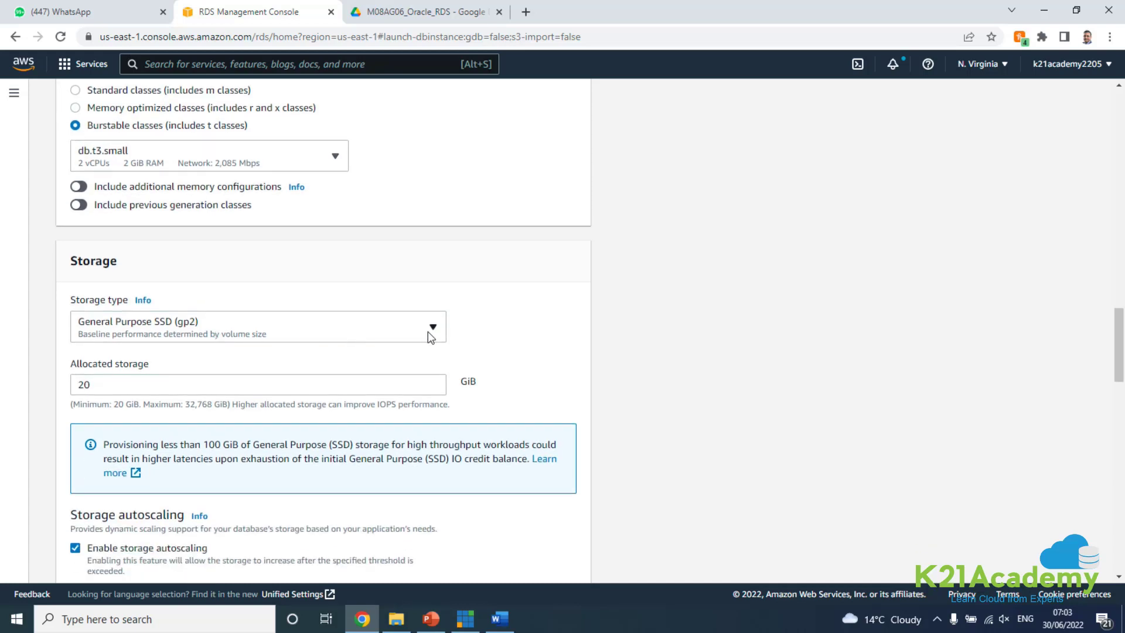
click(431, 337)
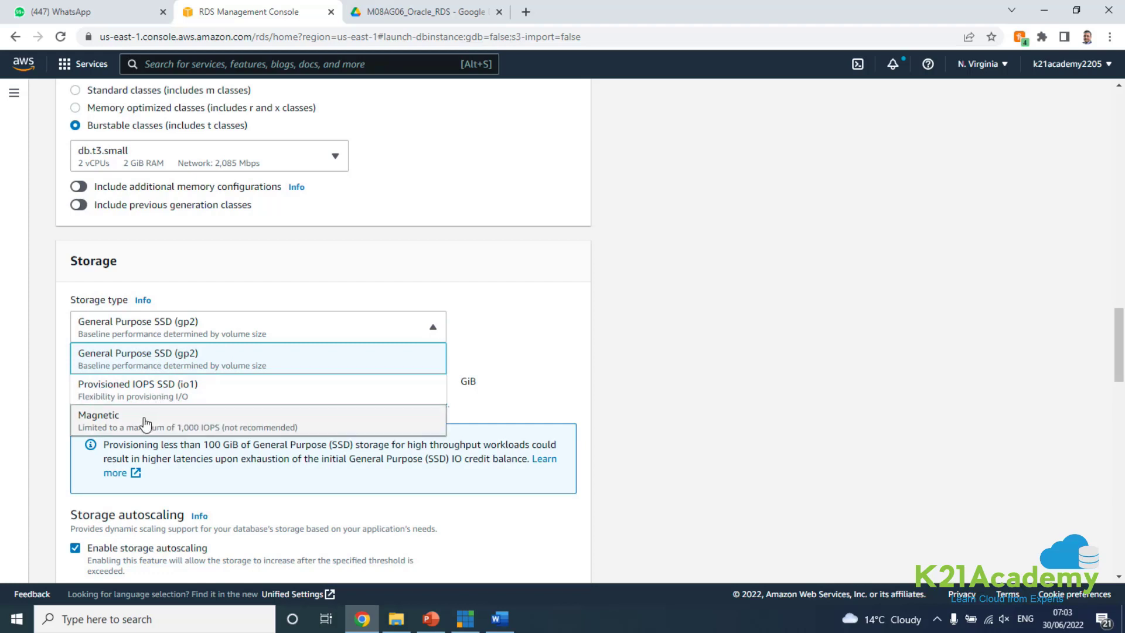
click(500, 328)
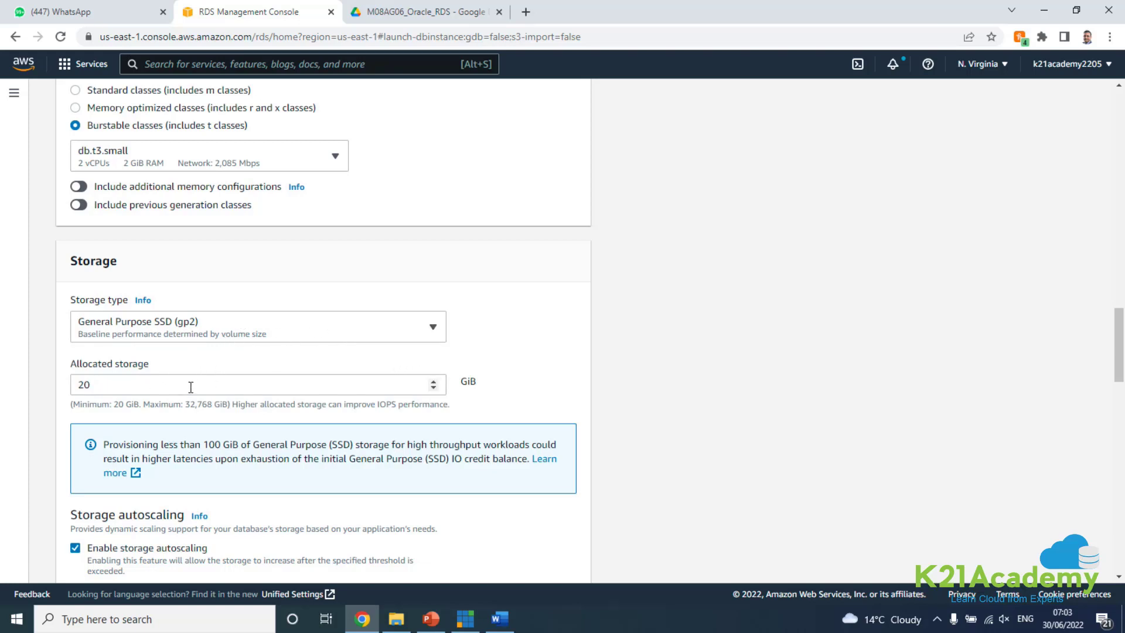
Set the maximum storage threshold for storage autoscaling to 30 GiB.
scroll(191, 386, down, 1)
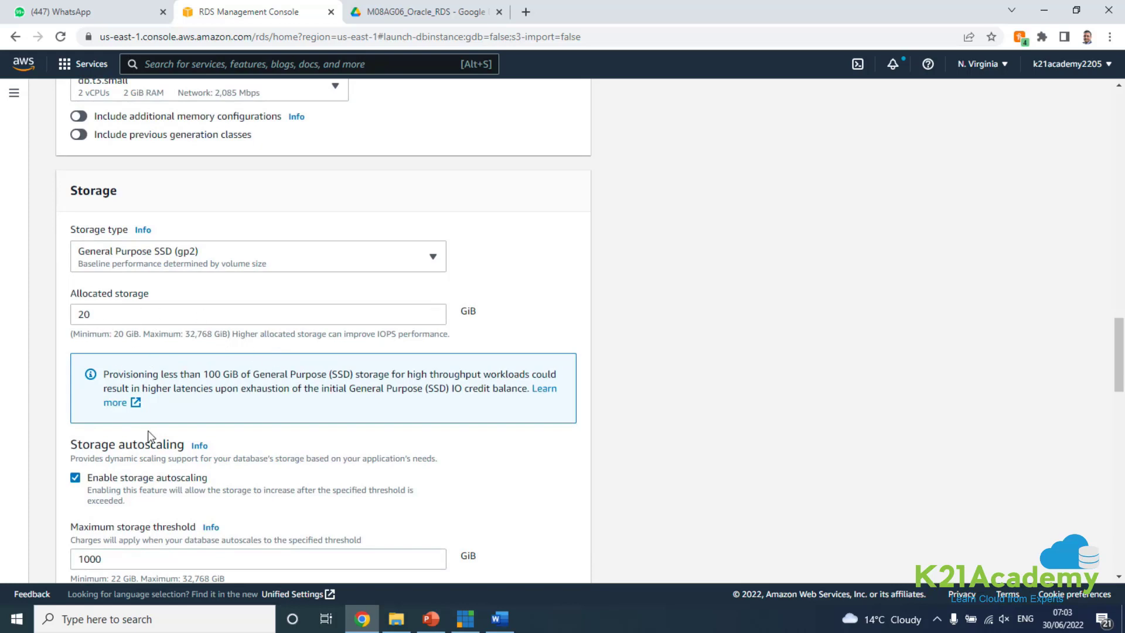
scroll(157, 424, down, 1)
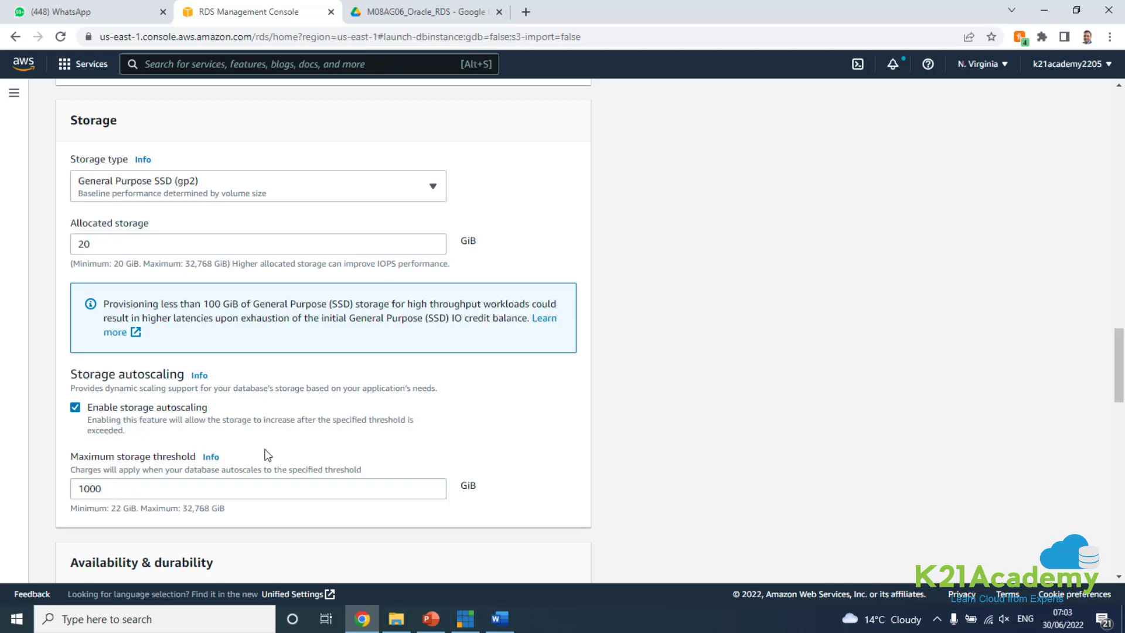
scroll(256, 449, down, 1)
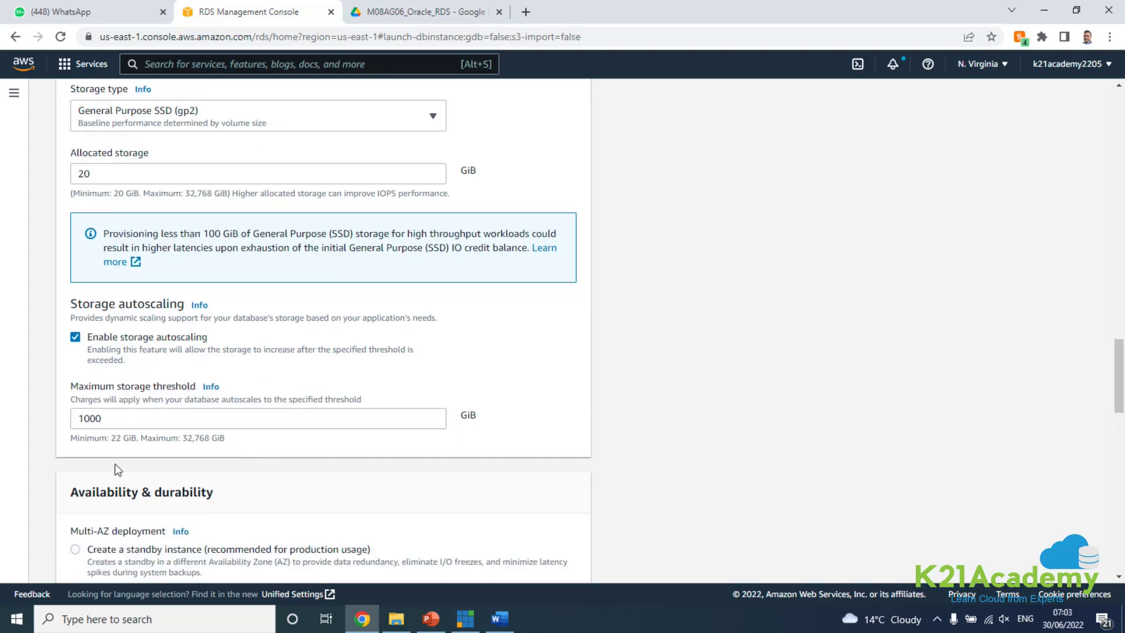
double_click(88, 418)
text(30)
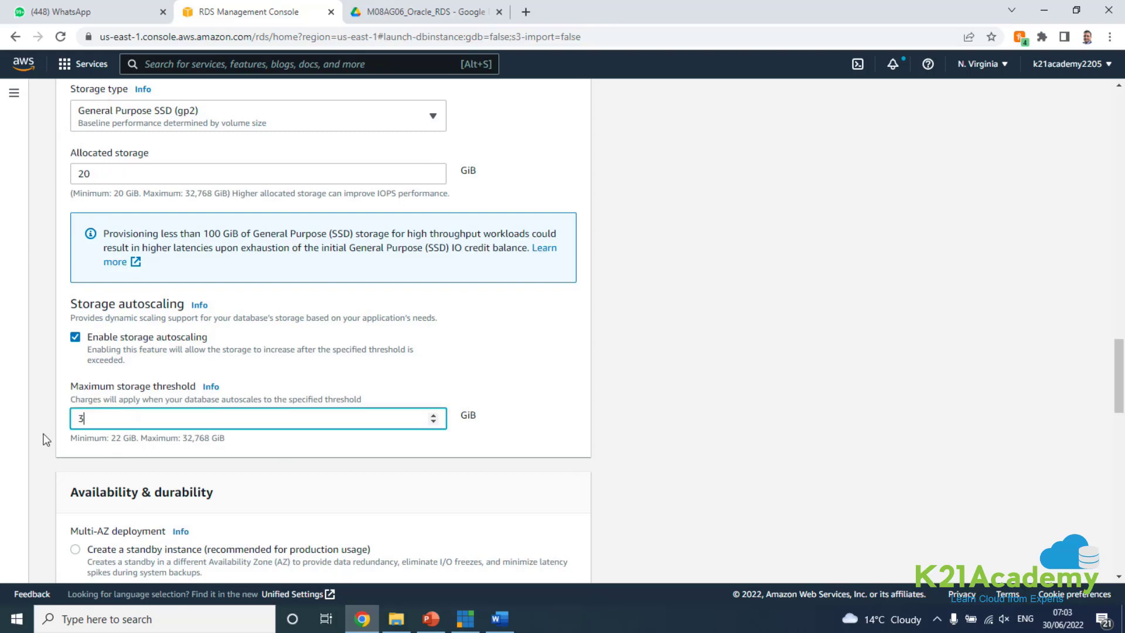
click(485, 387)
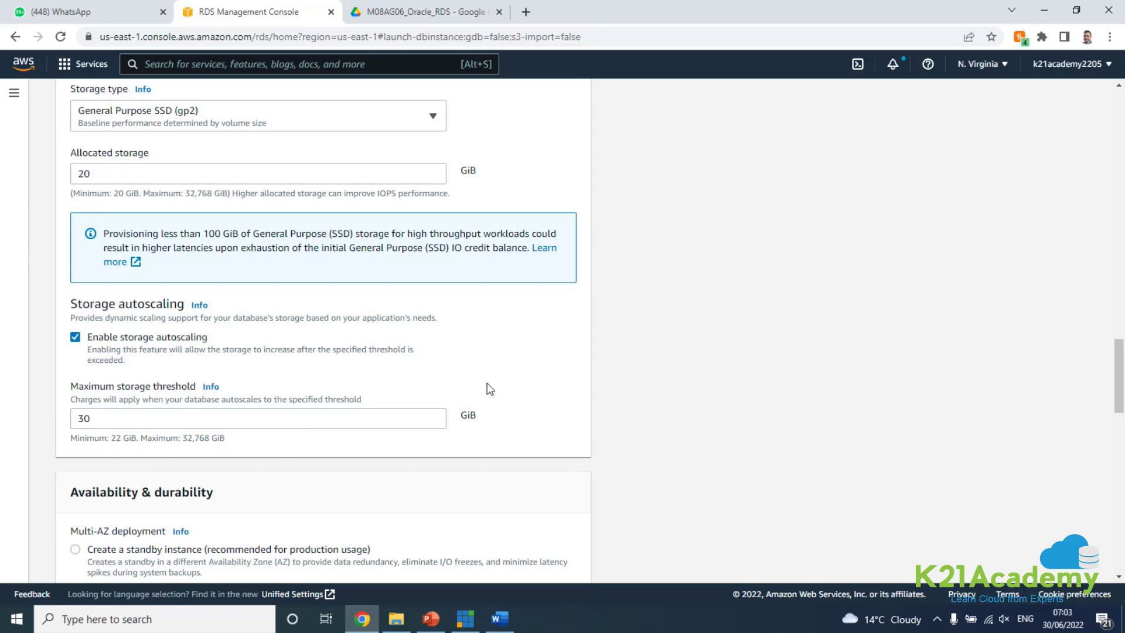
Review the Multi-AZ deployment options, and switch to the Word lab guide to view the Multi-AZ availability and failover diagrams.
scroll(445, 379, down, 1)
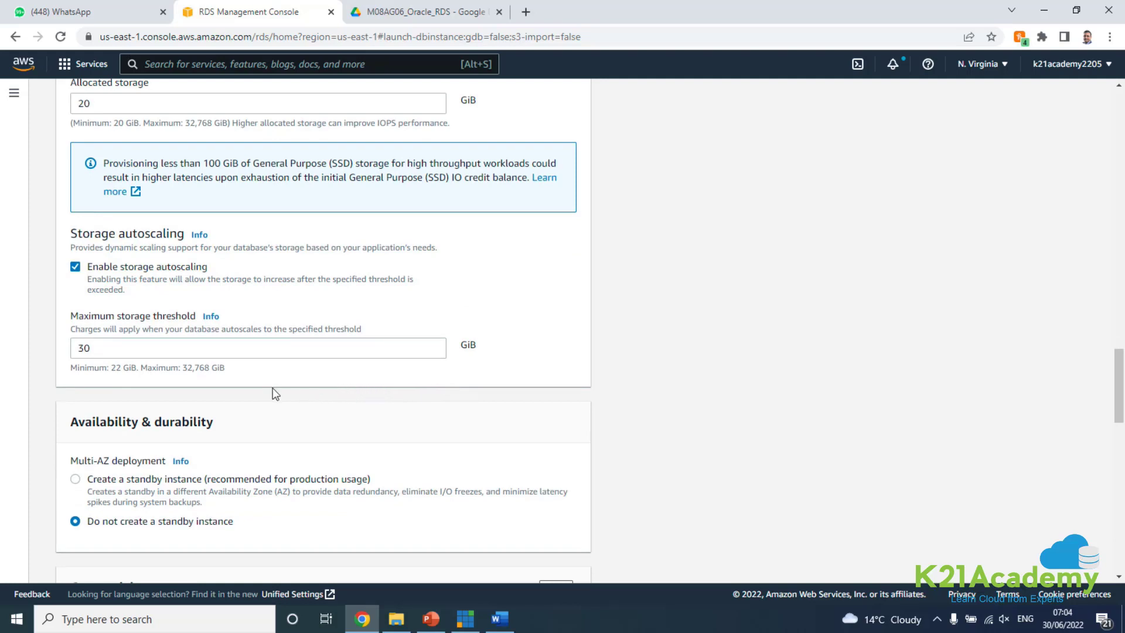
scroll(219, 459, down, 2)
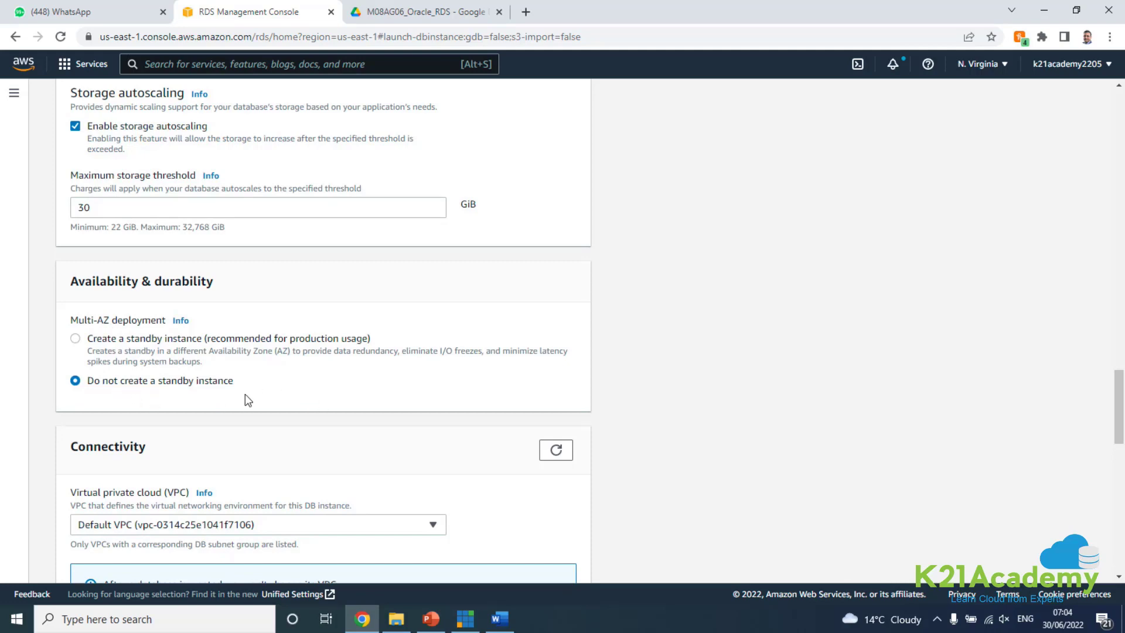
click(500, 618)
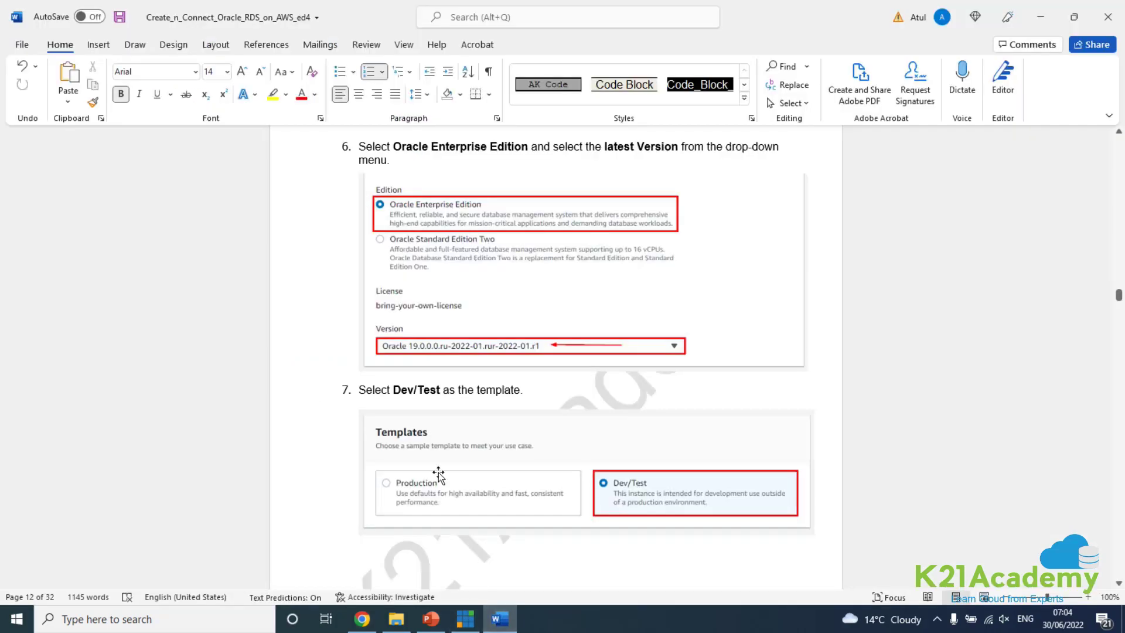
scroll(406, 405, up, 15)
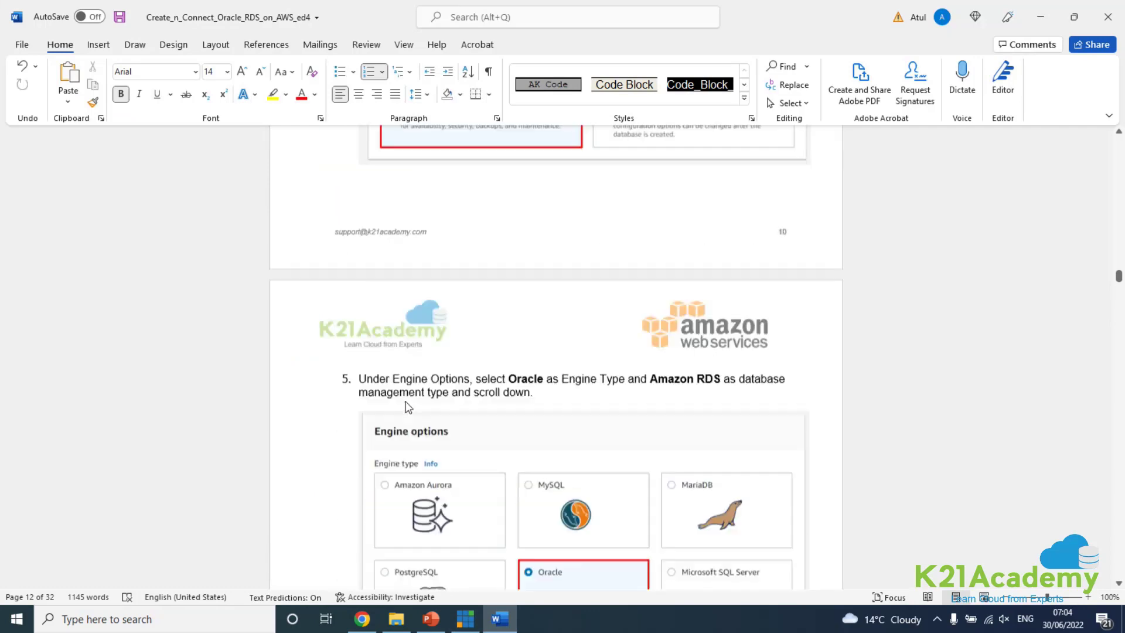
scroll(394, 403, up, 15)
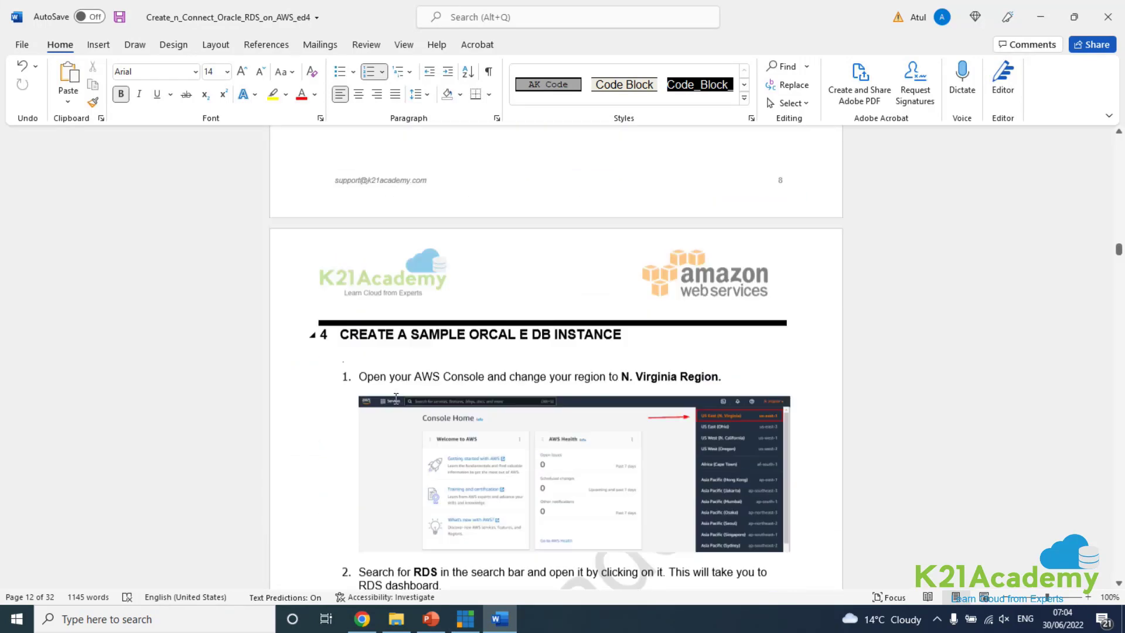
scroll(394, 398, up, 15)
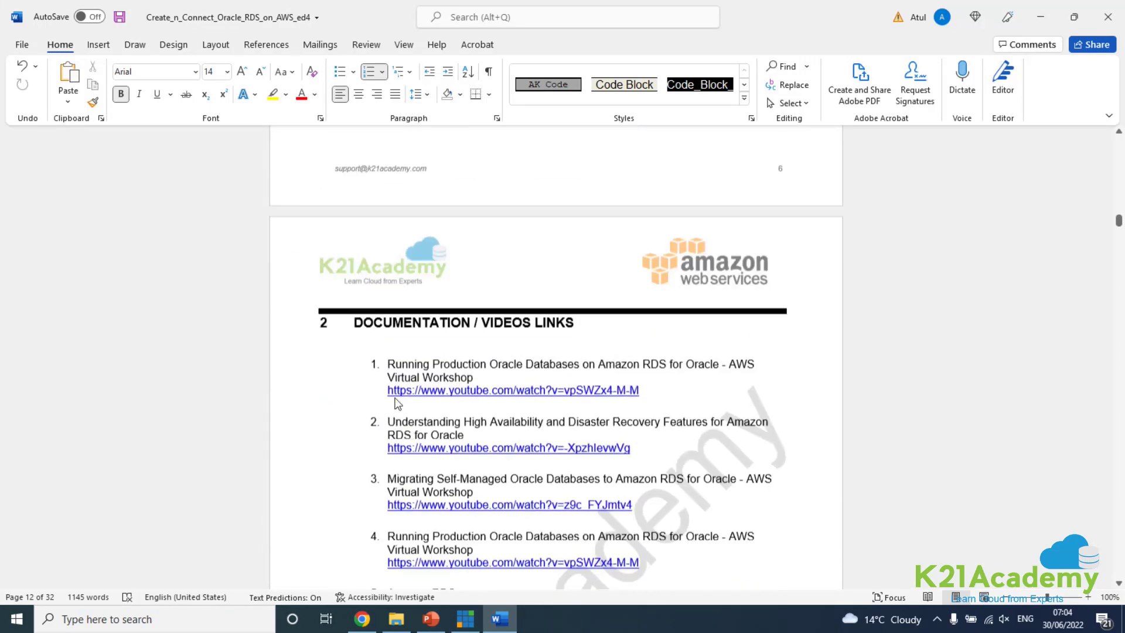
scroll(394, 404, up, 6)
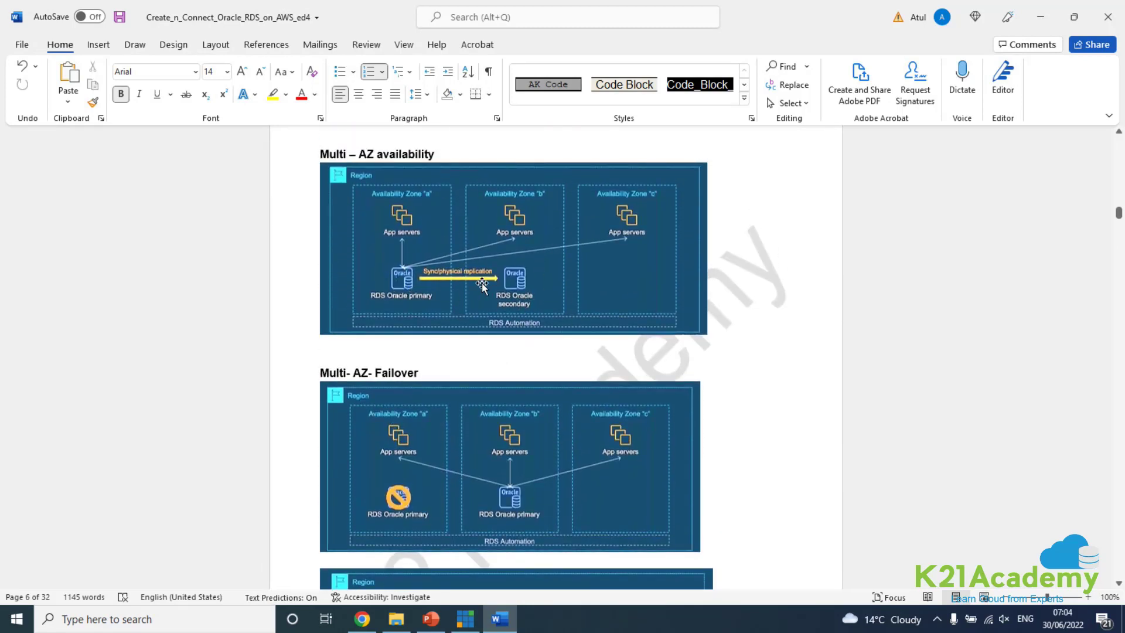
Switch to the RDS console in Chrome and check the VPC and subnet group choices, keeping the default for both.
click(355, 619)
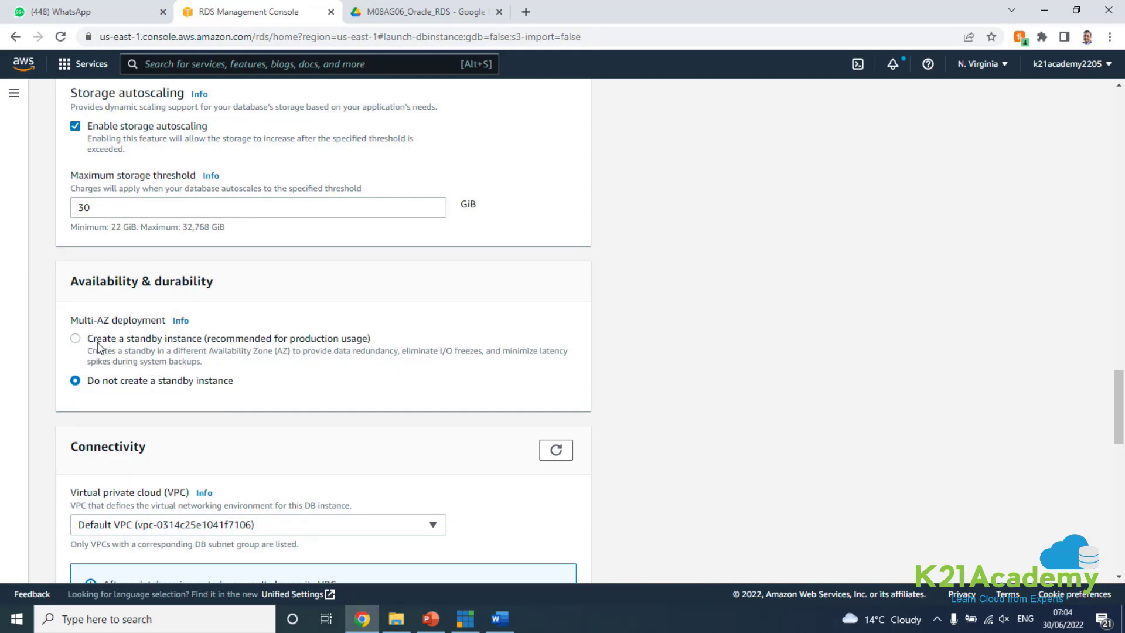
scroll(261, 391, down, 1)
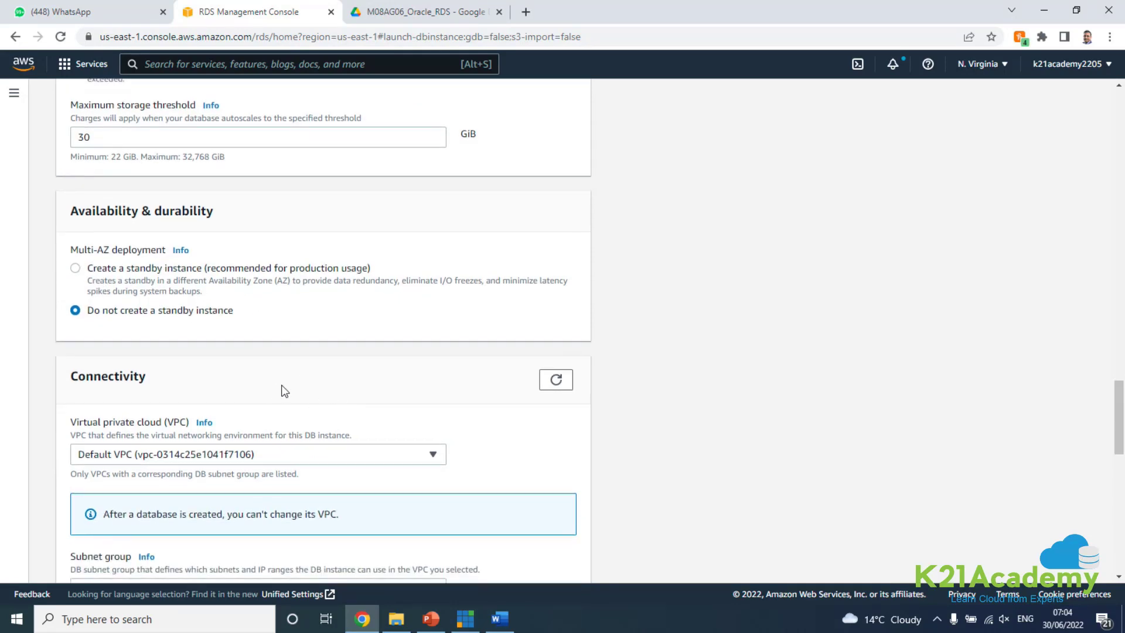
scroll(375, 399, down, 2)
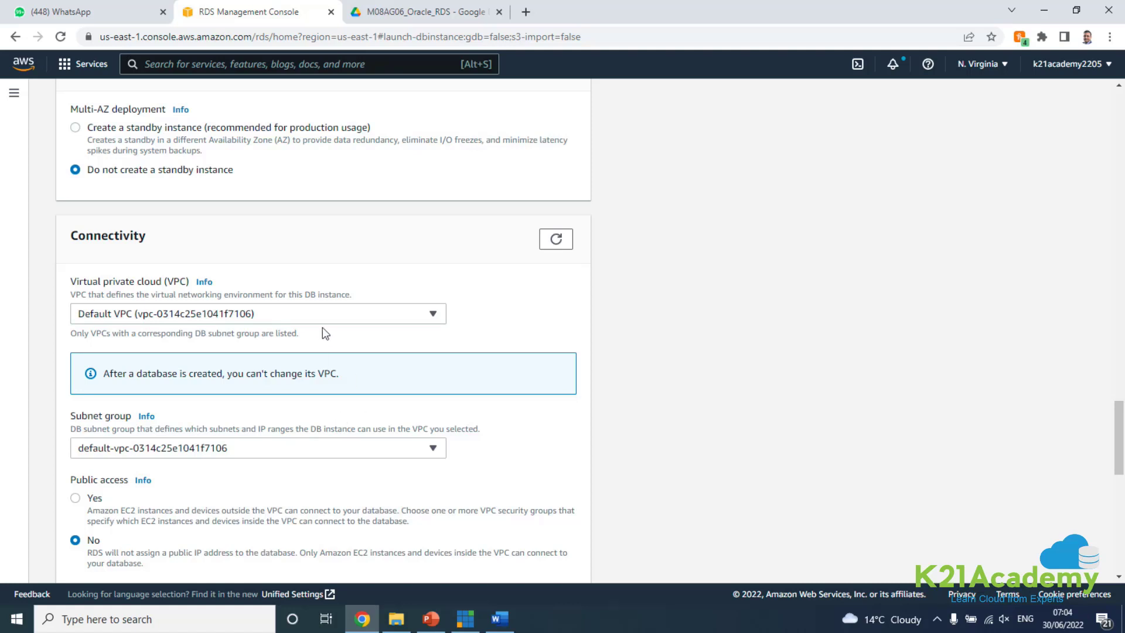
click(208, 319)
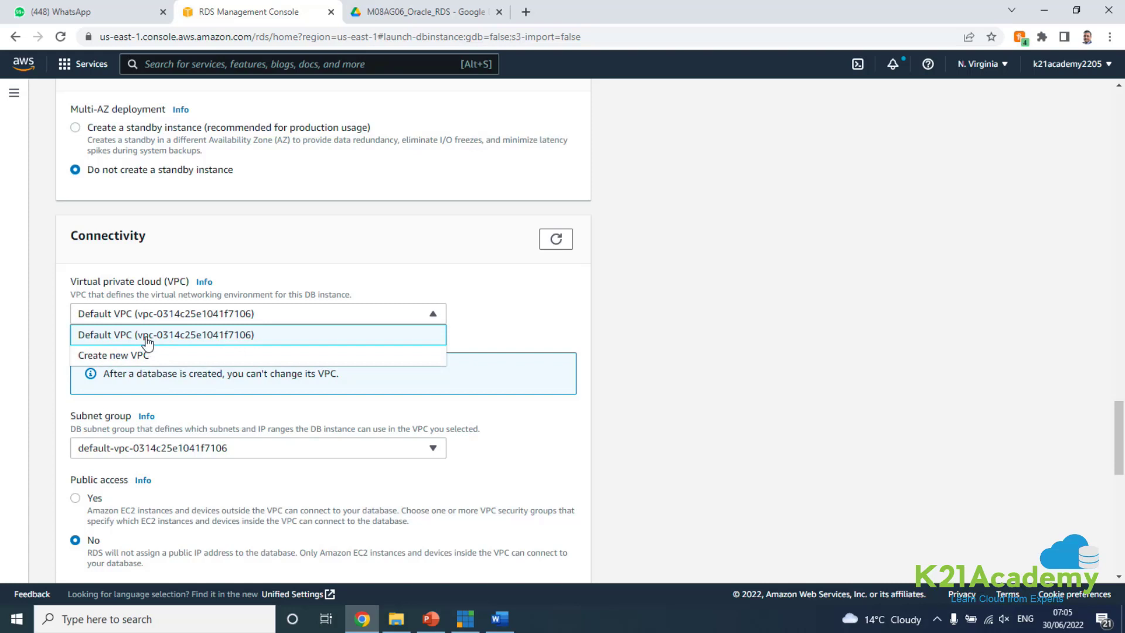
click(311, 373)
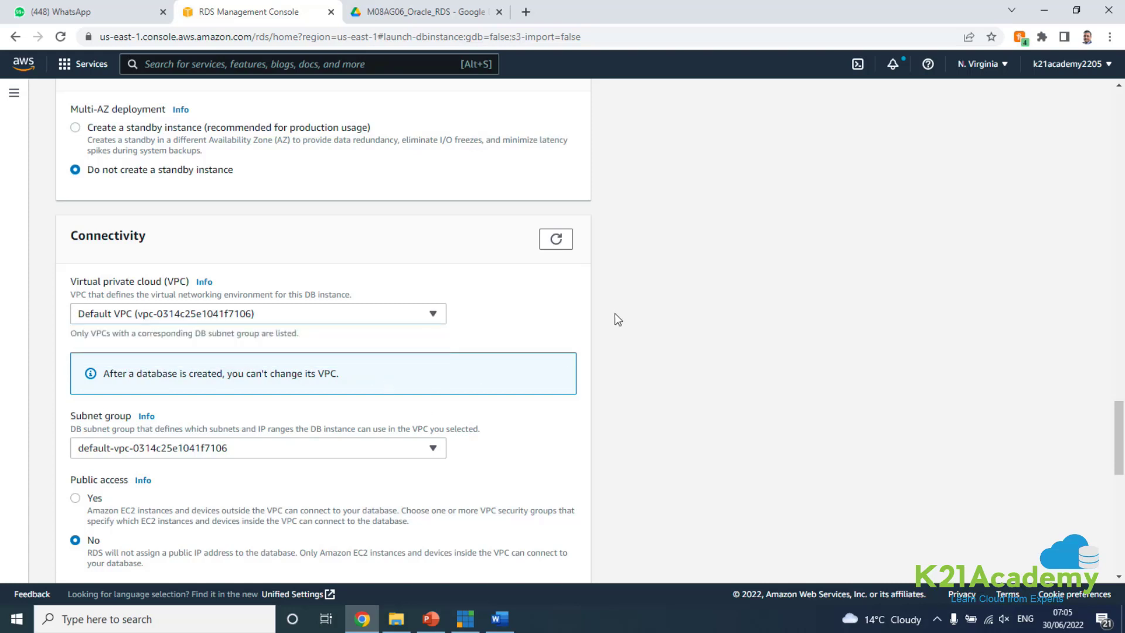
scroll(585, 325, down, 1)
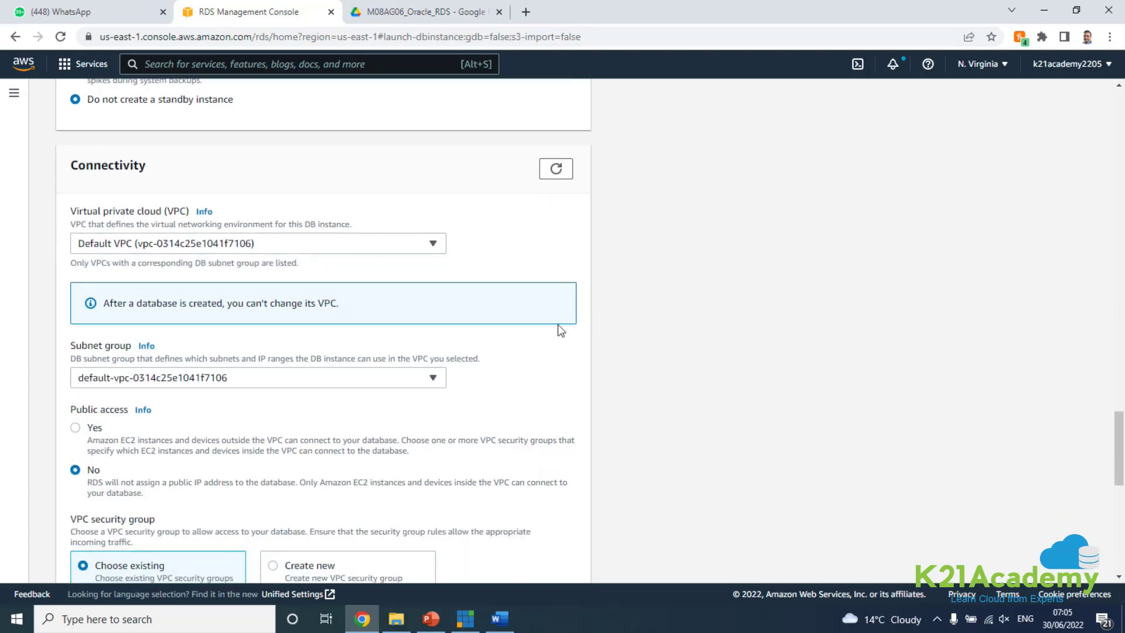
click(156, 379)
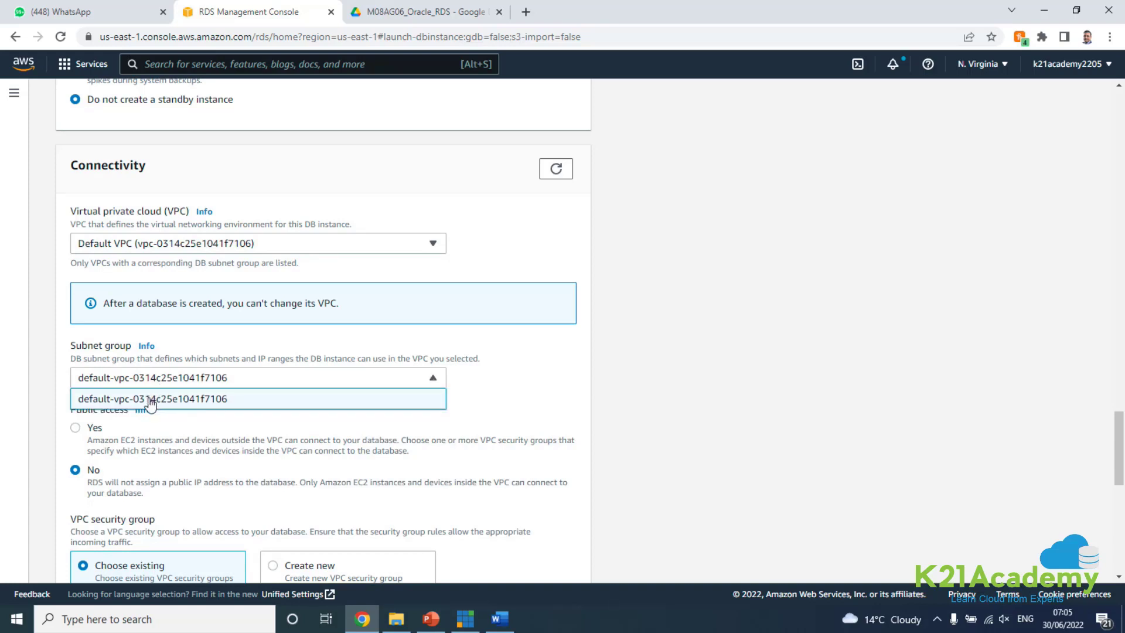
click(152, 397)
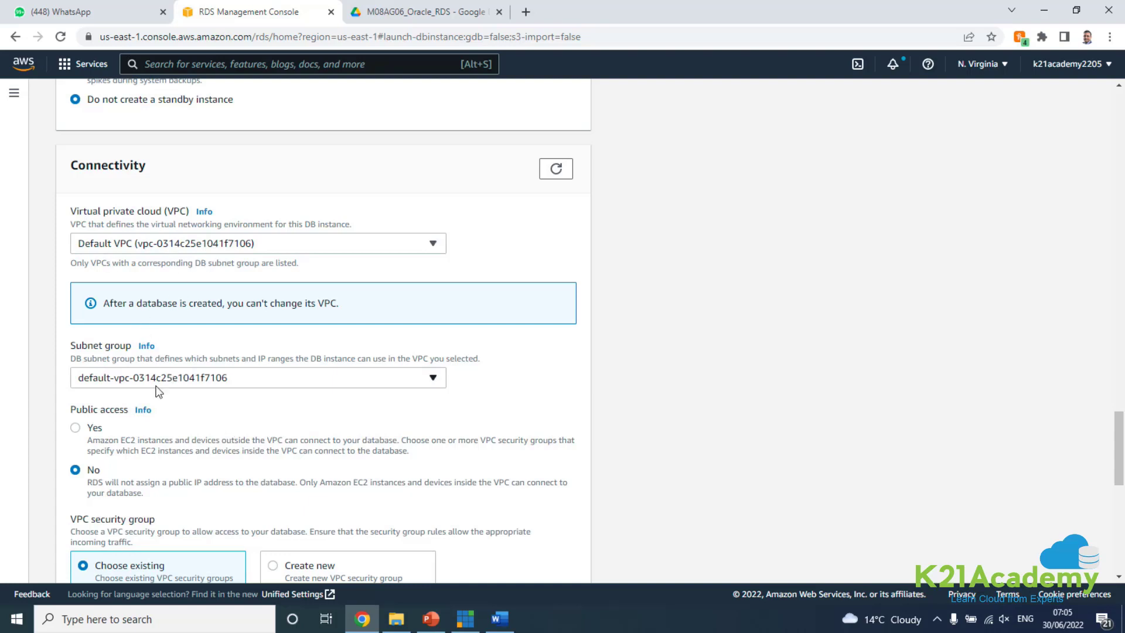
Set public access to Yes and choose to create a new VPC security group named database.
scroll(231, 416, down, 3)
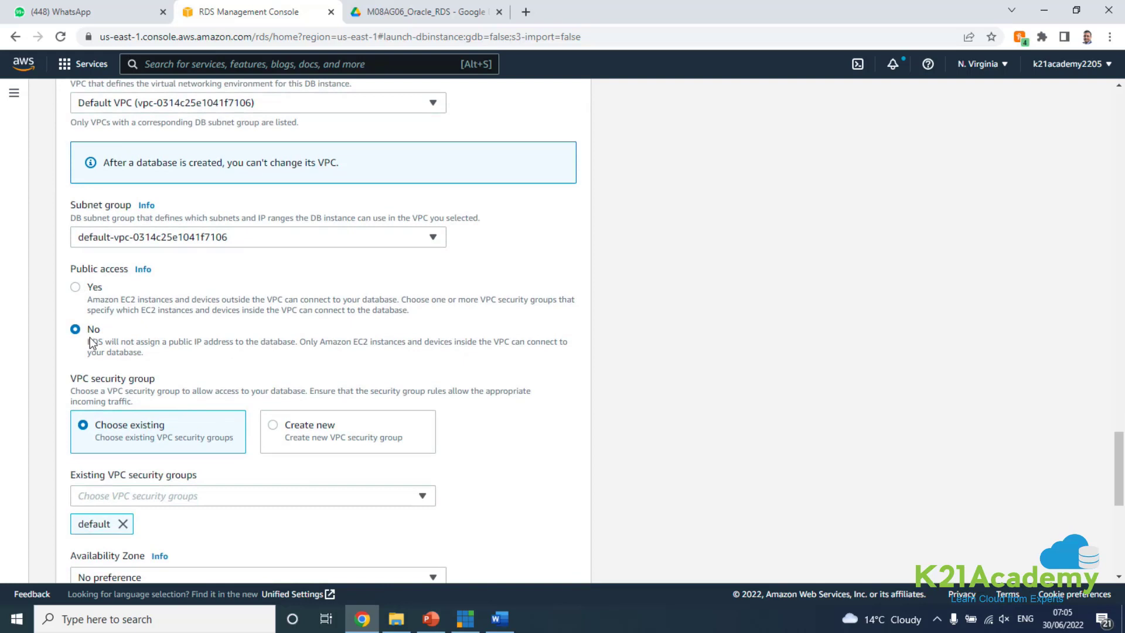
click(79, 295)
click(273, 450)
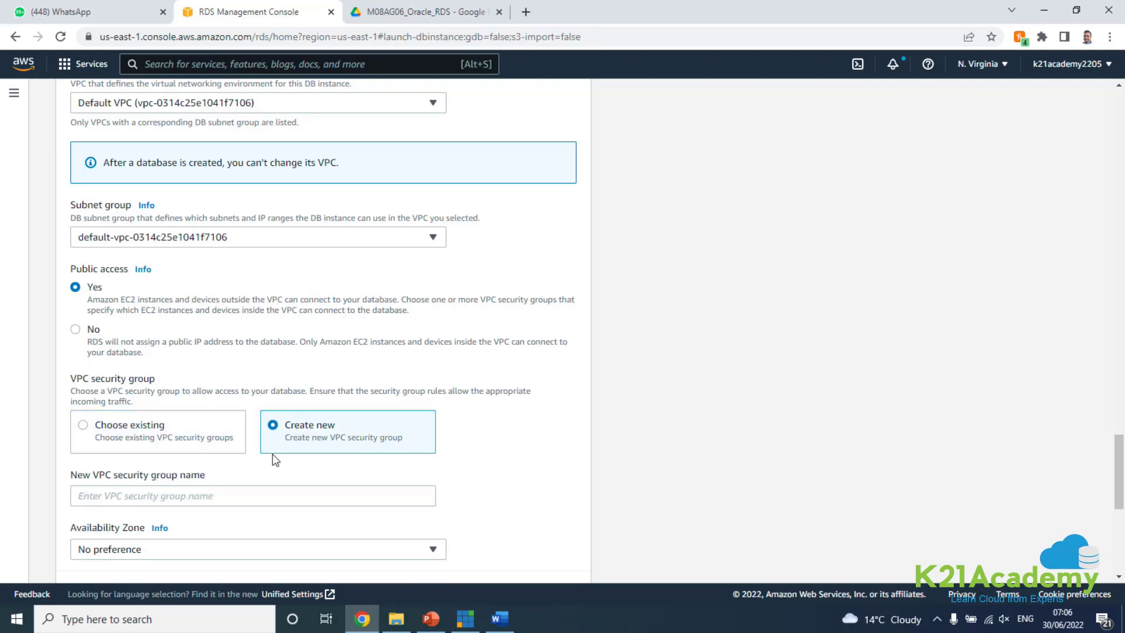
scroll(273, 457, down, 2)
click(150, 356)
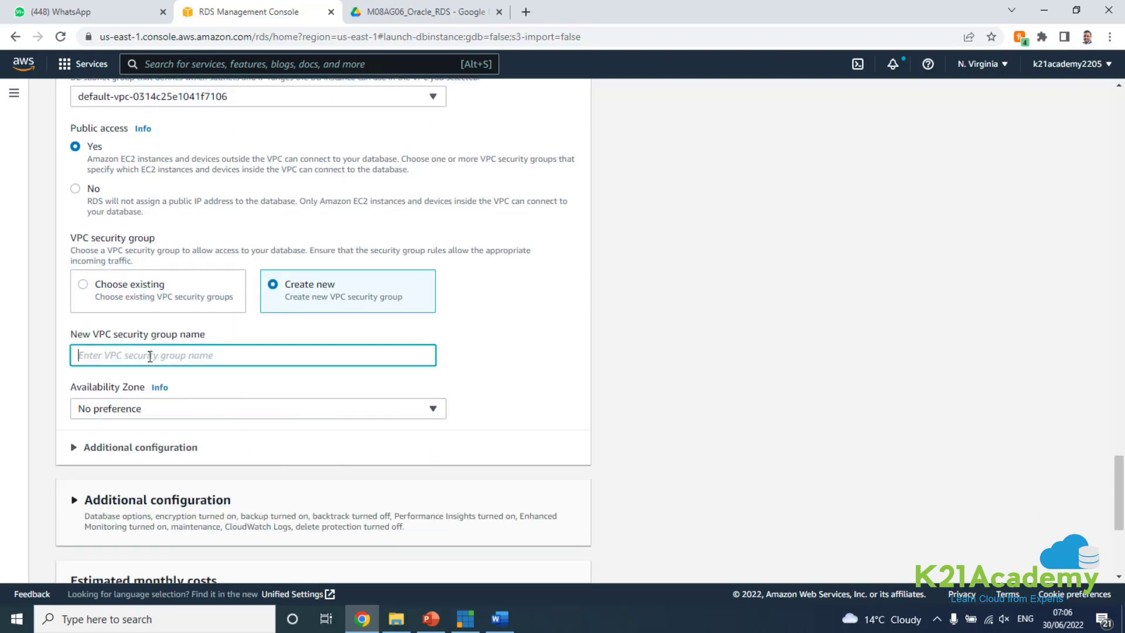
text(database)
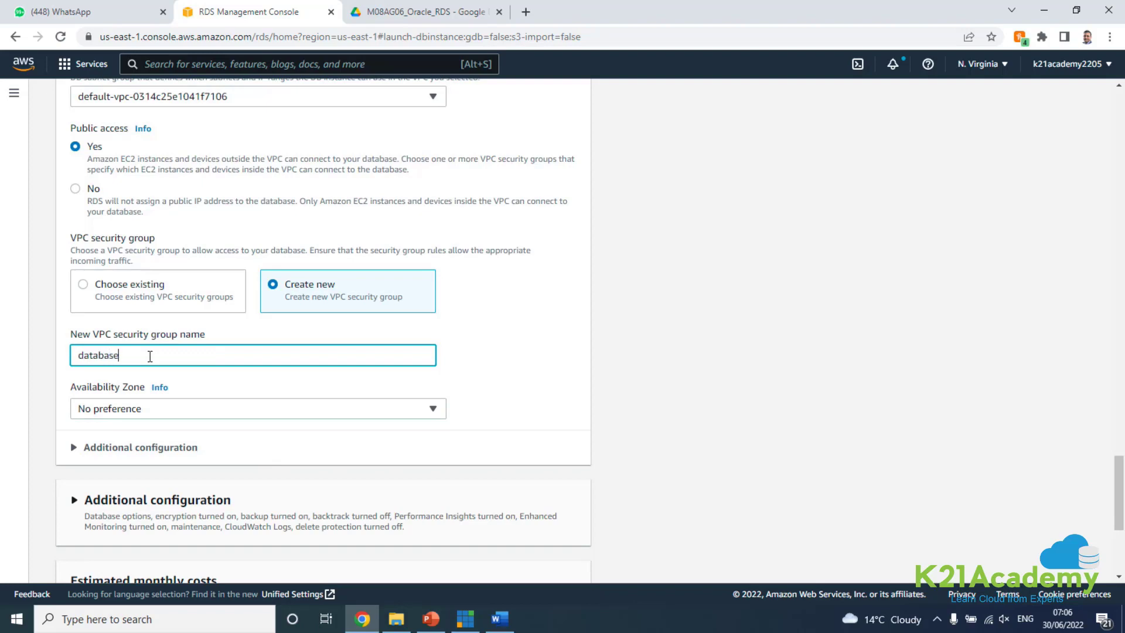
Switch to the Word lab guide and find the instructions for creating the new VPC security group and reviewing estimated costs.
click(500, 618)
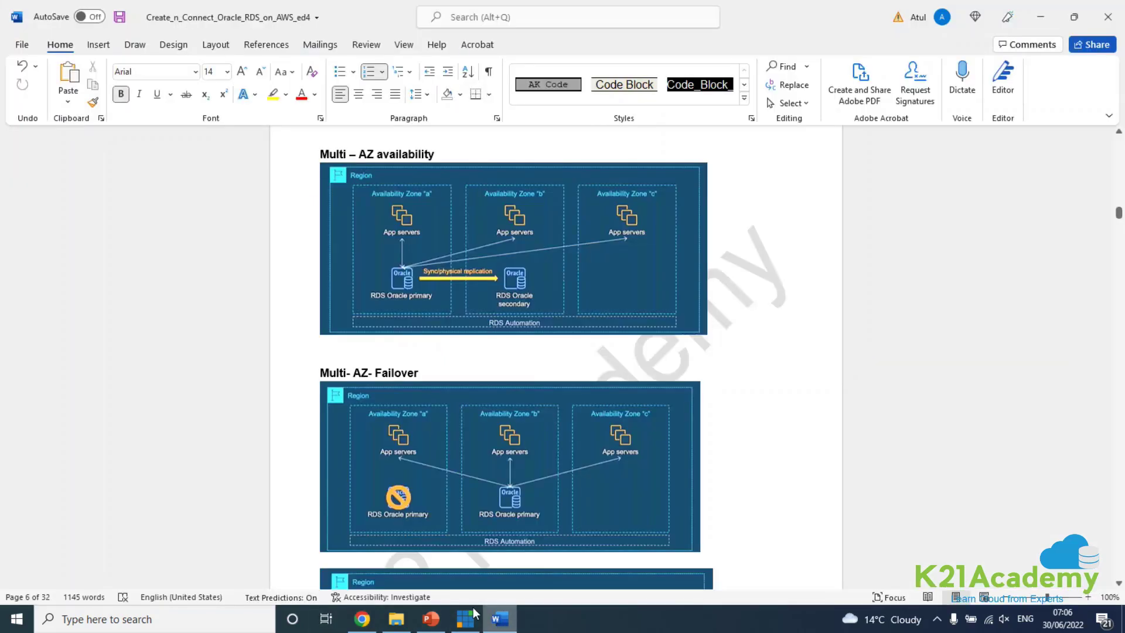
scroll(550, 426, down, 1)
scroll(551, 427, down, 20)
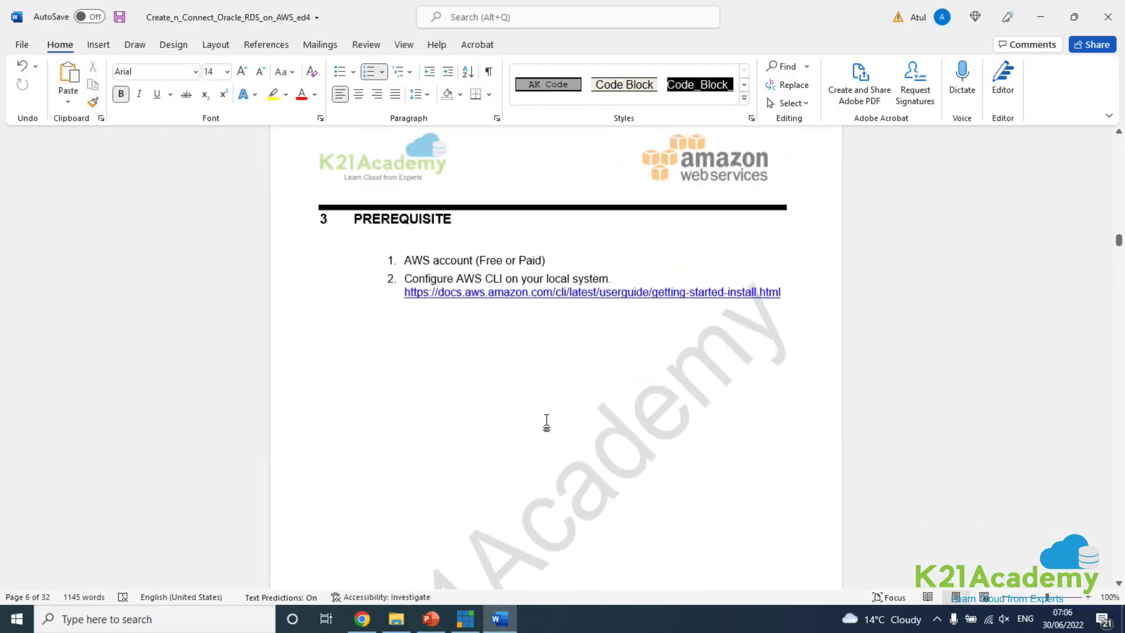
scroll(549, 423, down, 20)
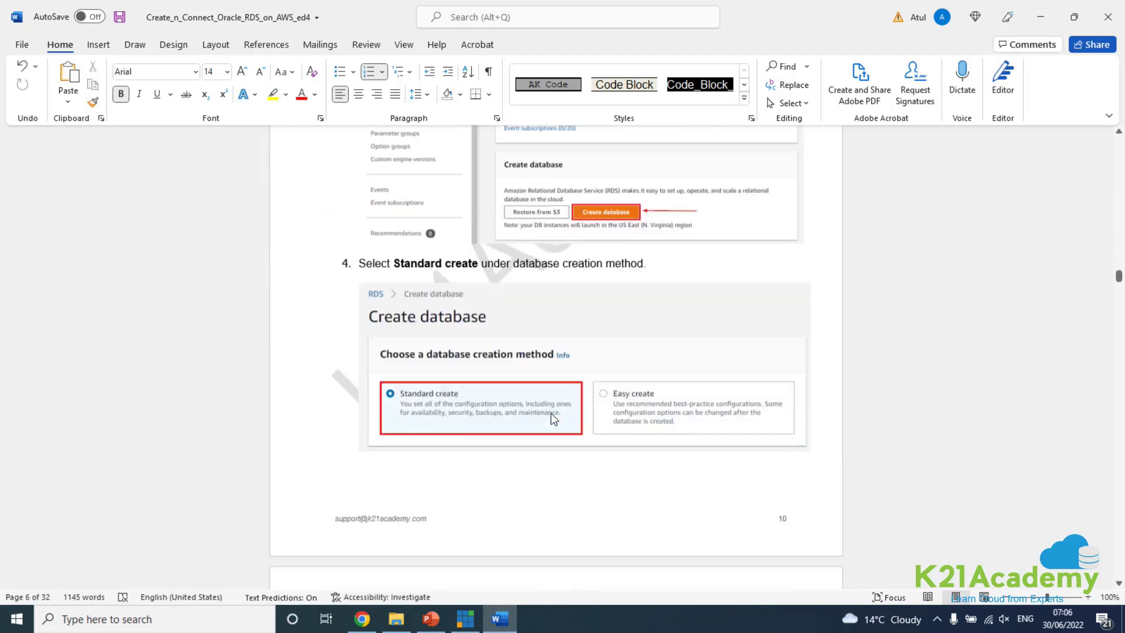
scroll(544, 417, down, 20)
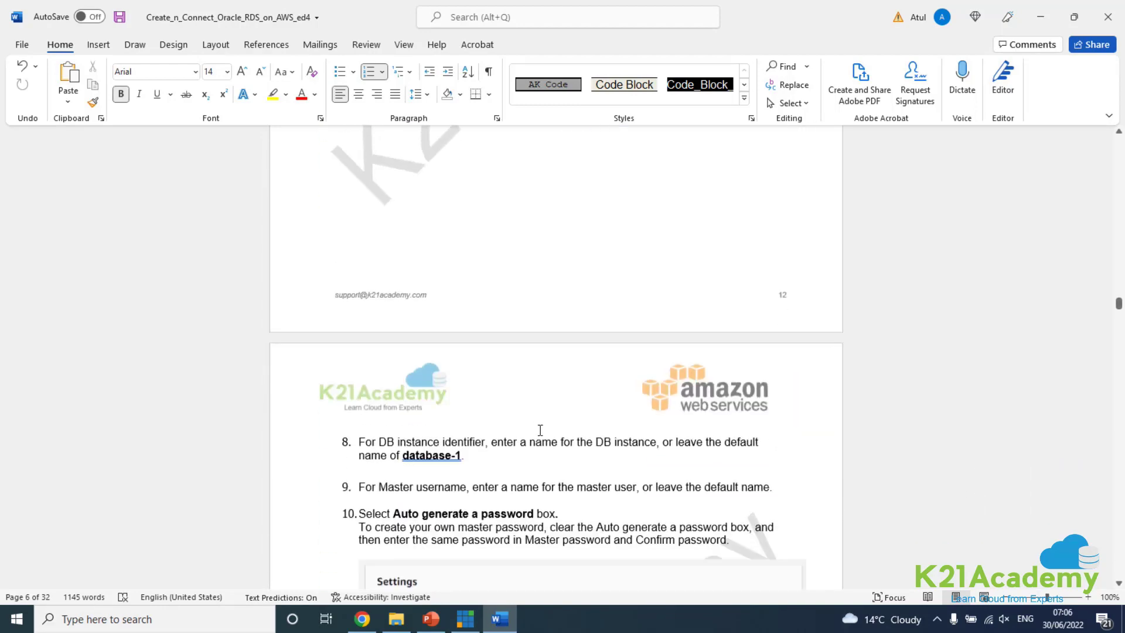
scroll(534, 433, down, 15)
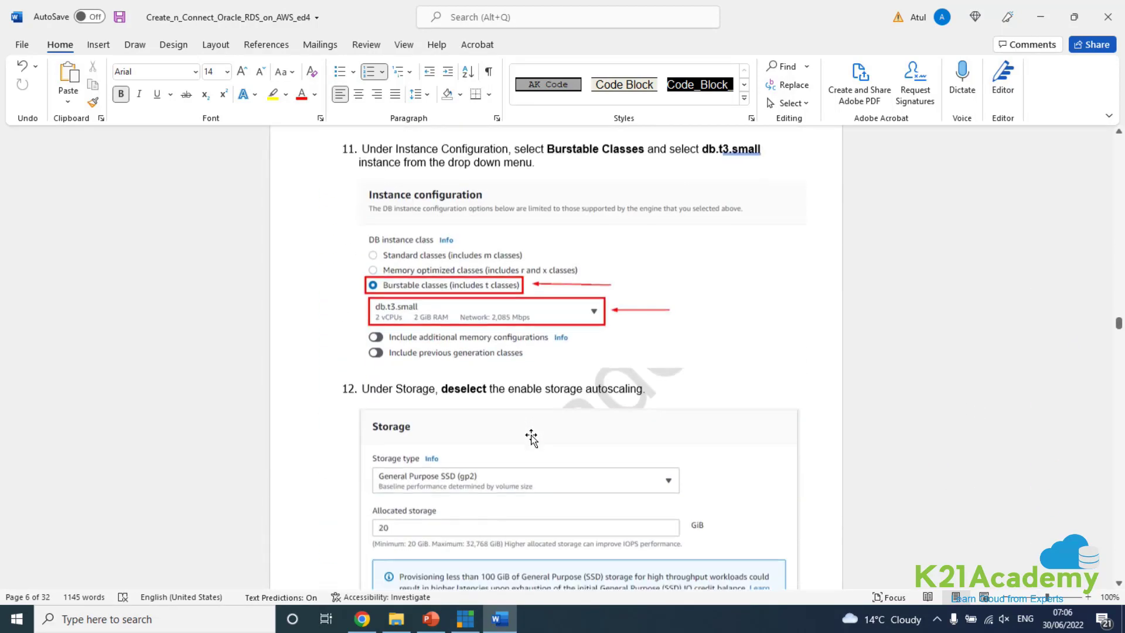
scroll(531, 438, down, 20)
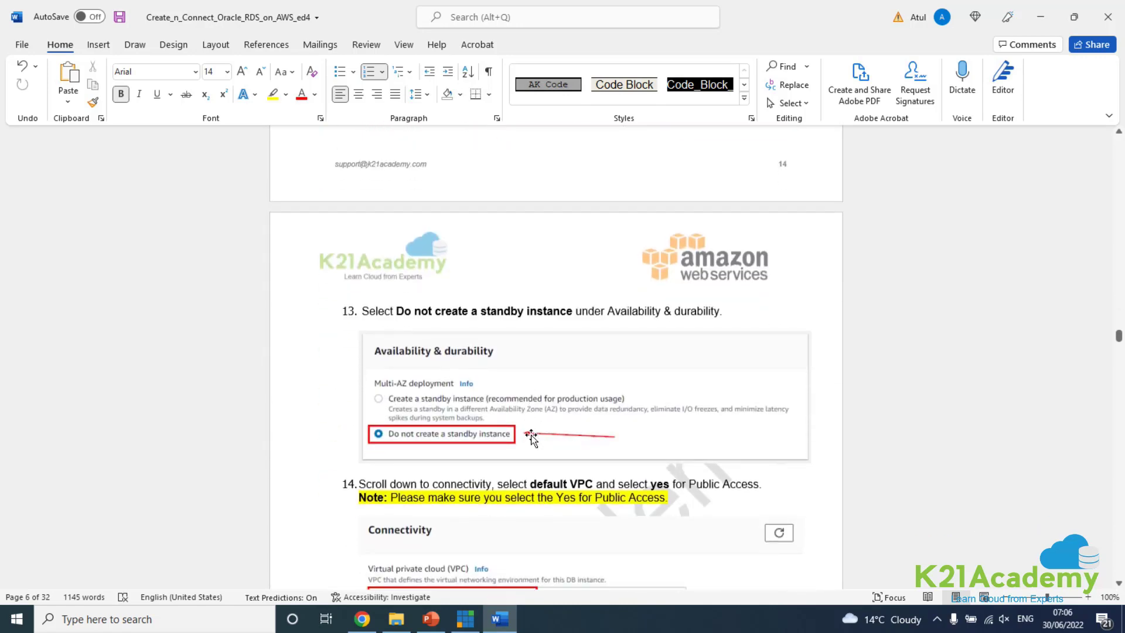
scroll(531, 437, down, 15)
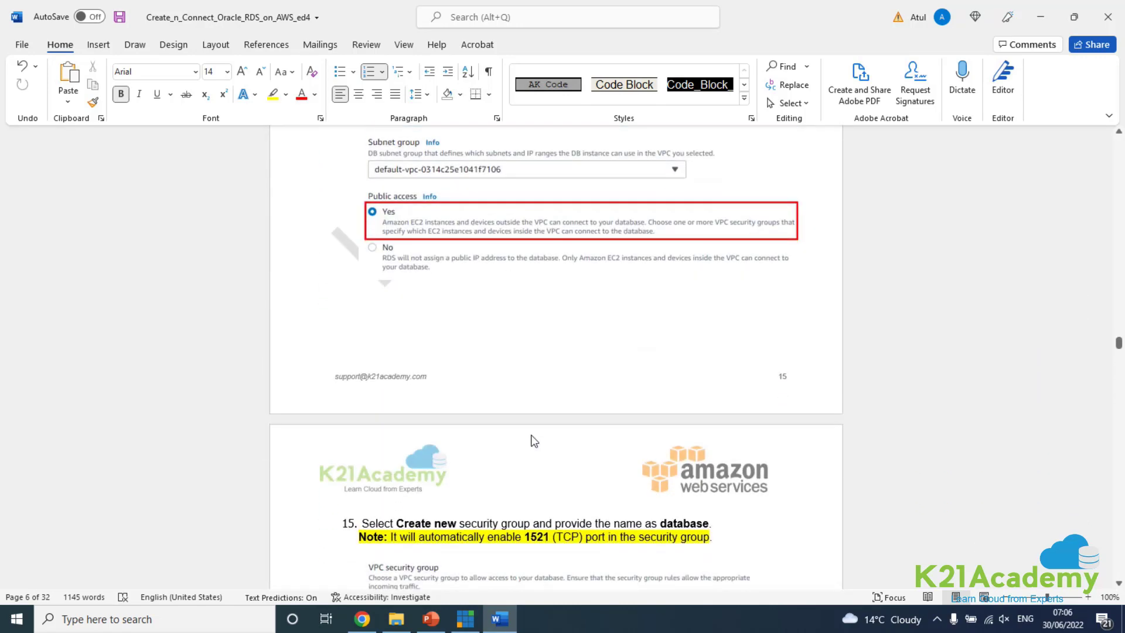
scroll(531, 438, down, 10)
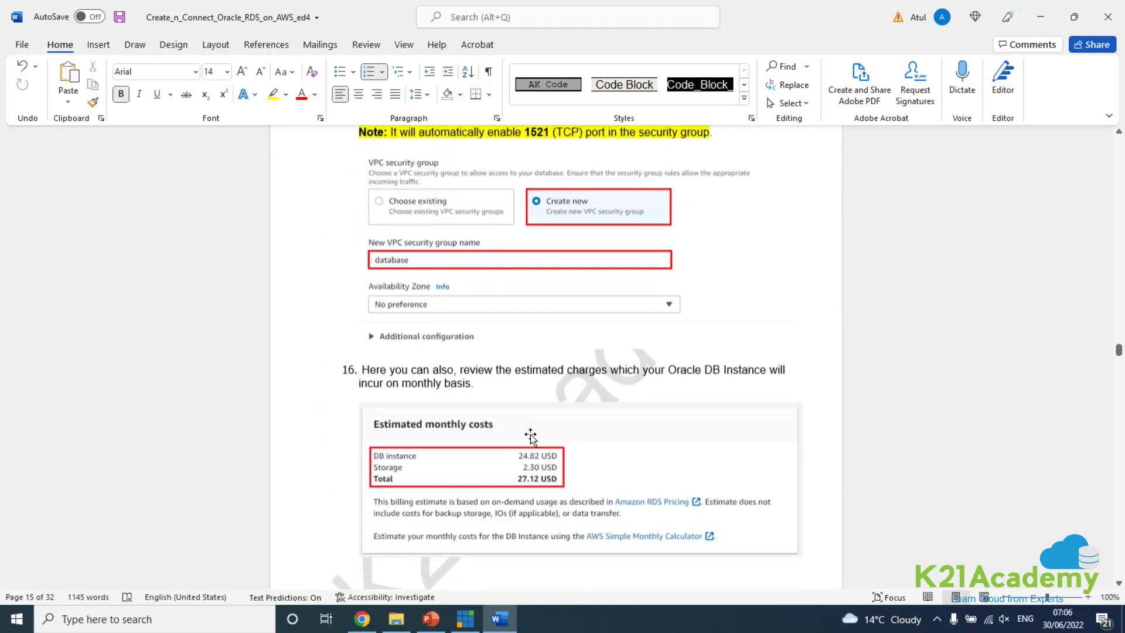
scroll(547, 410, up, 3)
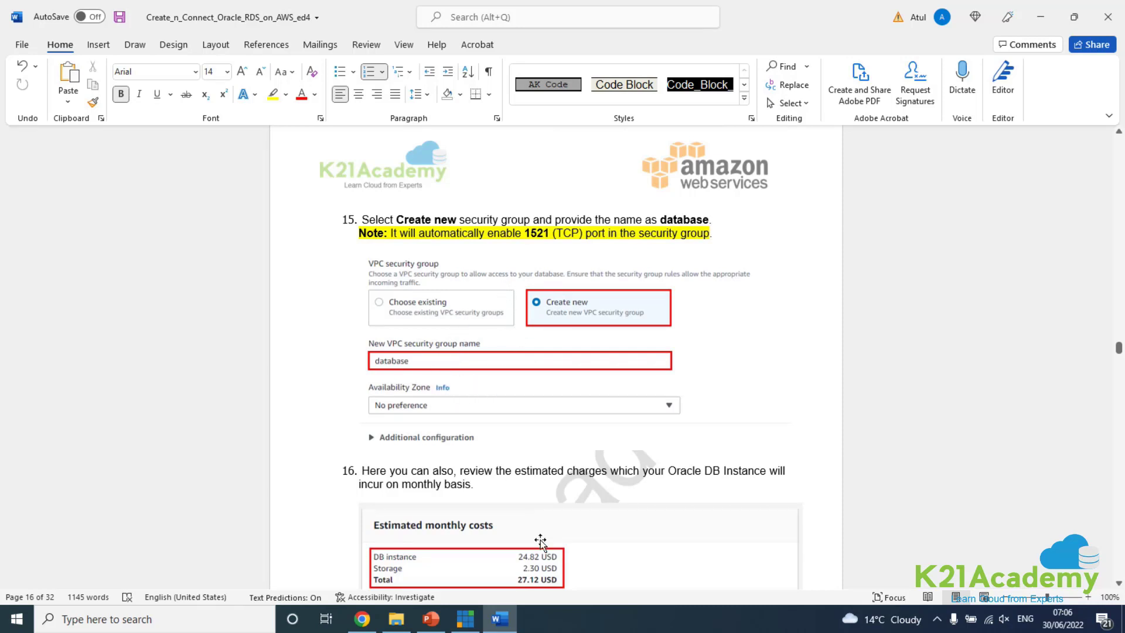
Switch to the RDS console in Chrome and review the Availability Zone choices and the other connectivity settings.
key(alt+Tab)
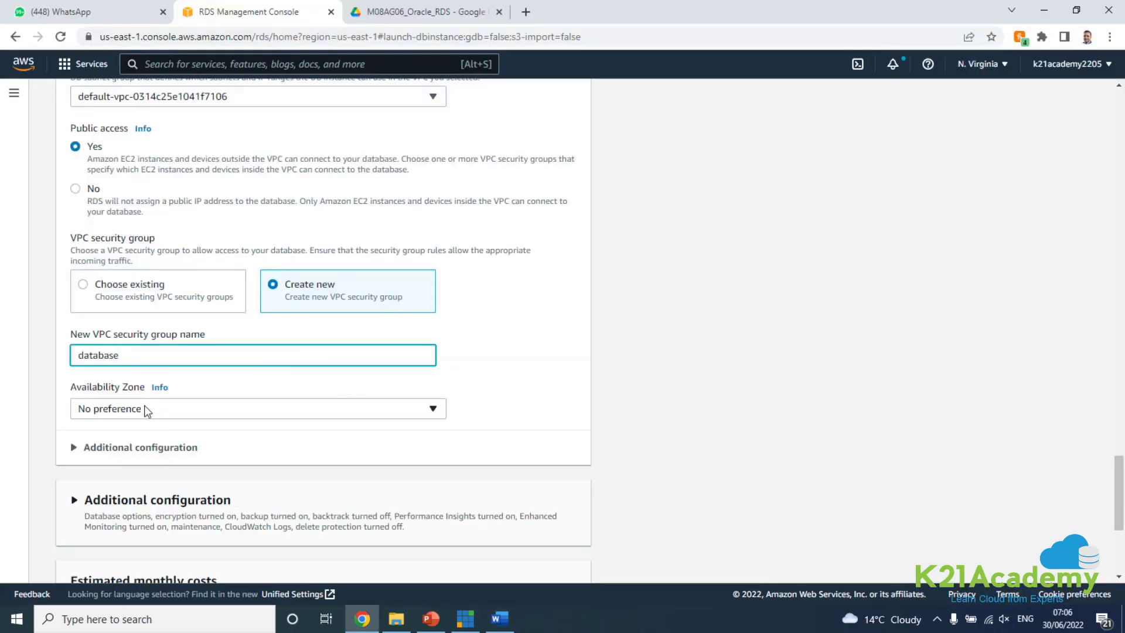
click(236, 414)
click(332, 380)
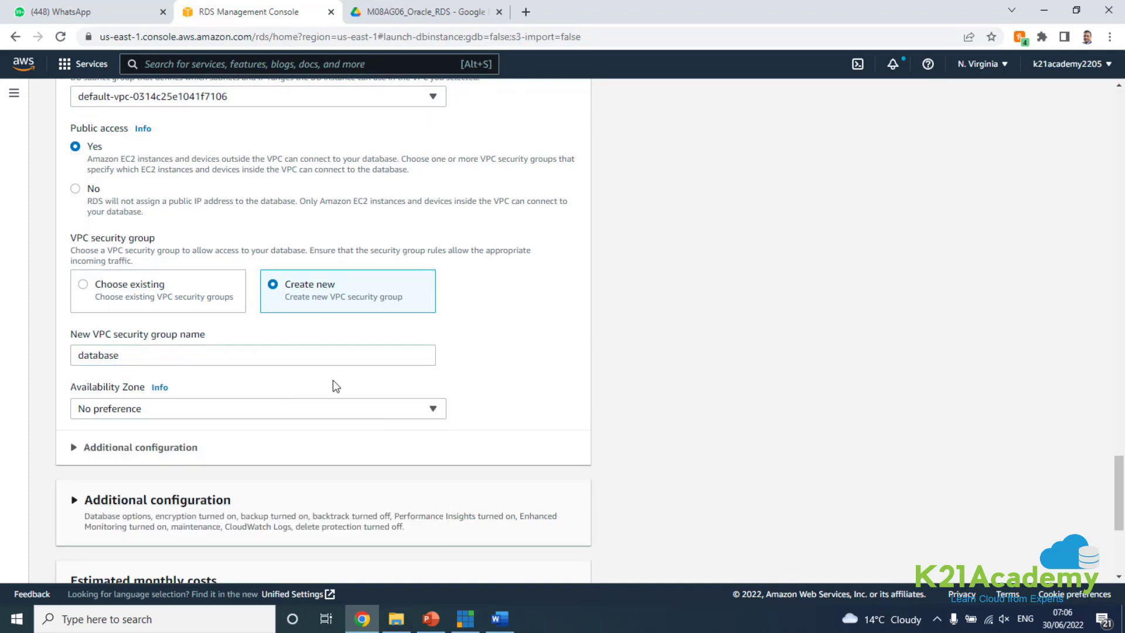
scroll(435, 381, up, 2)
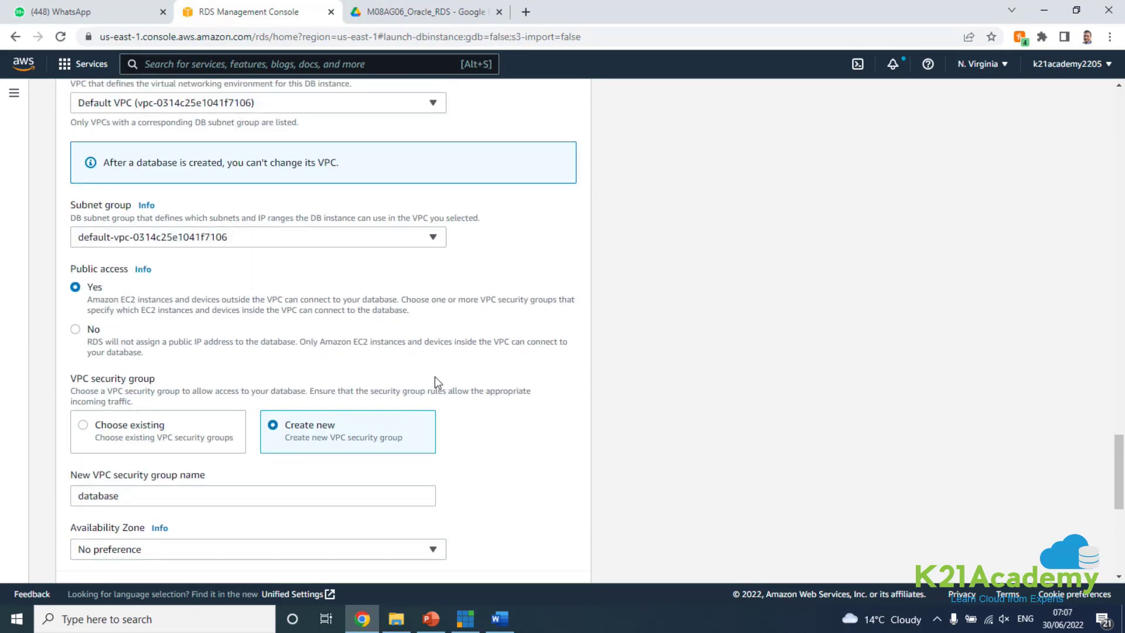
scroll(435, 377, up, 2)
scroll(433, 377, down, 2)
scroll(433, 382, down, 2)
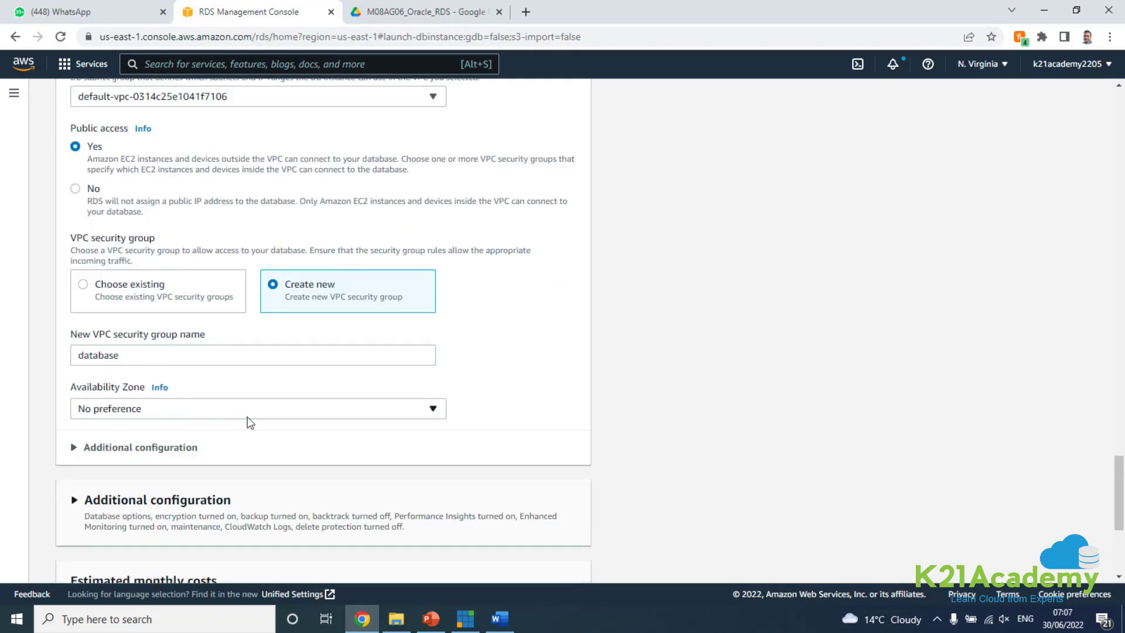
Expand the additional connectivity configuration to check the database port, and review the estimated monthly costs.
scroll(250, 422, down, 1)
click(75, 379)
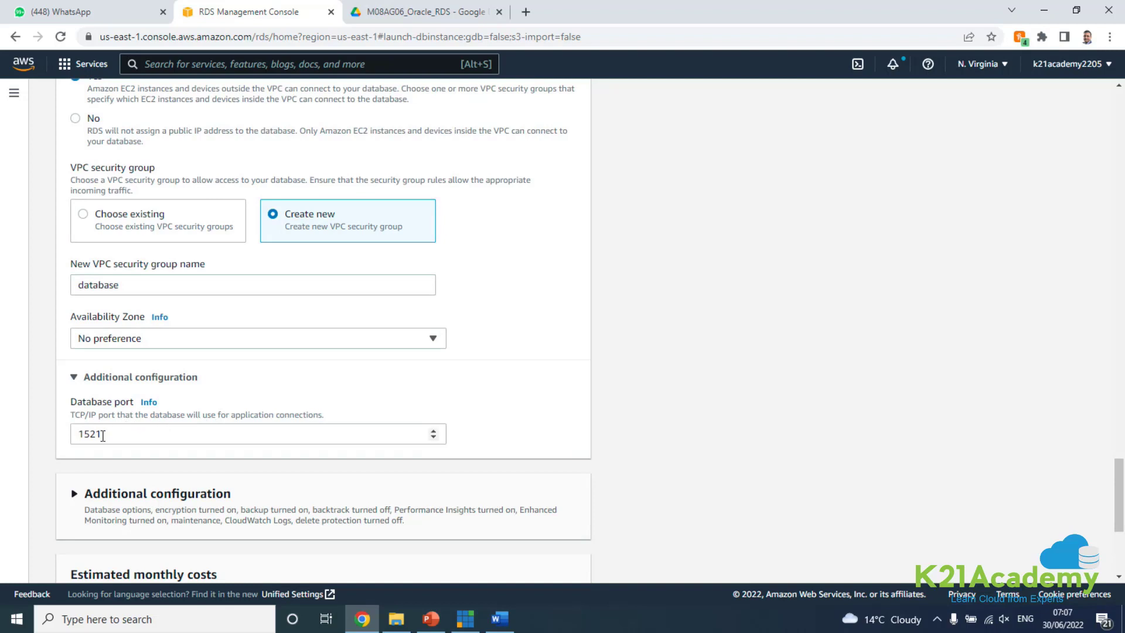
scroll(425, 402, down, 4)
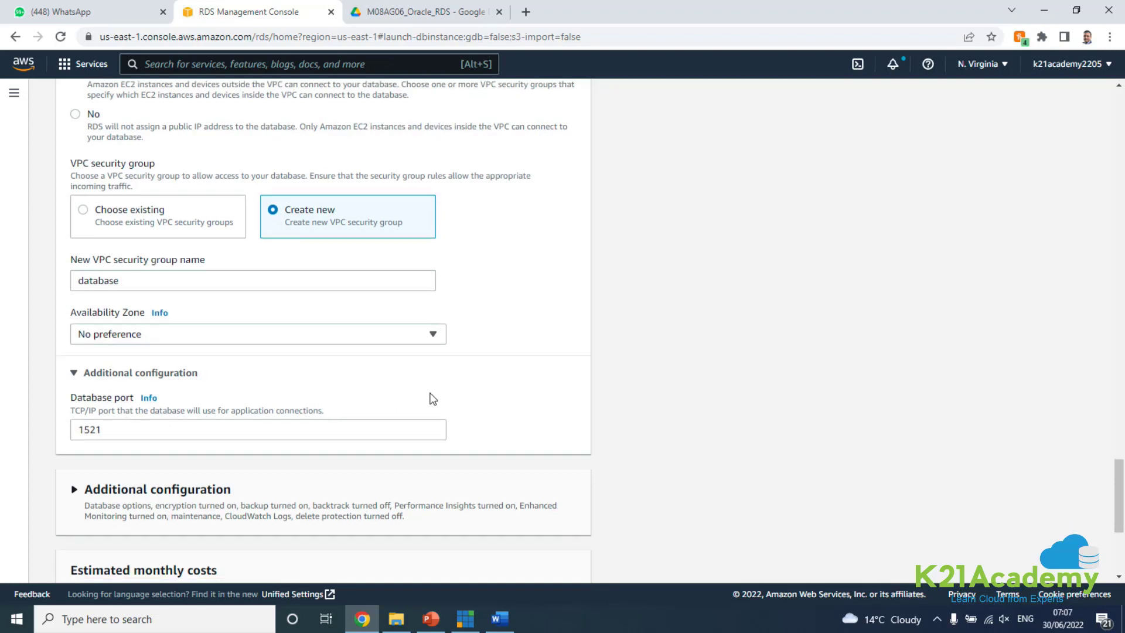
scroll(139, 396, down, 1)
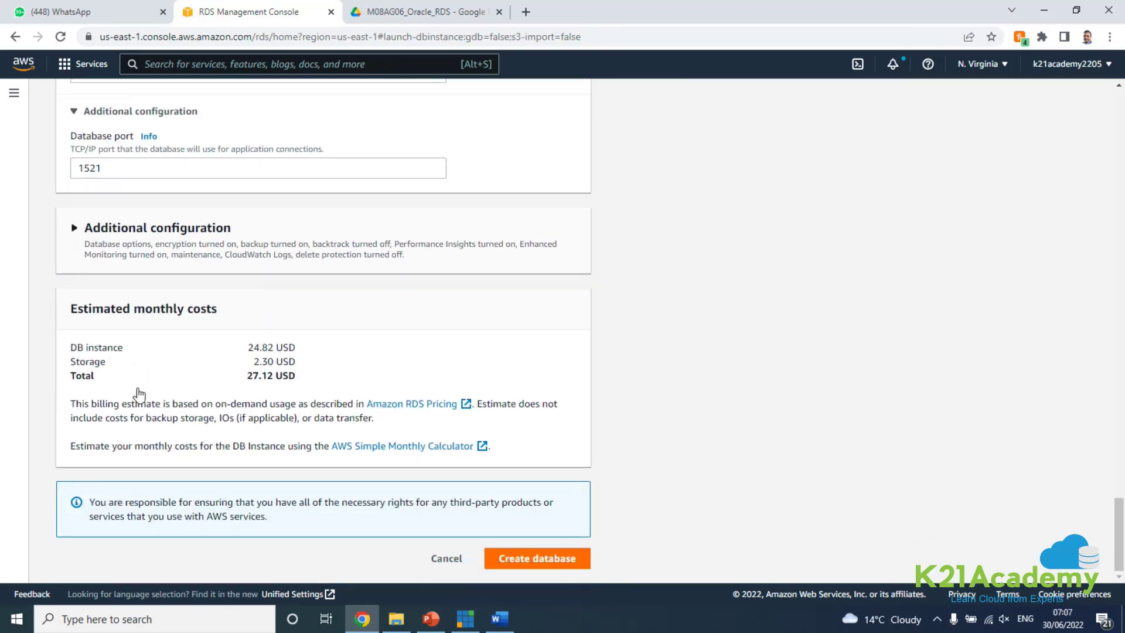
Expand the additional configuration with the database options, and consult the Word lab guide for the remaining database creation steps.
click(74, 228)
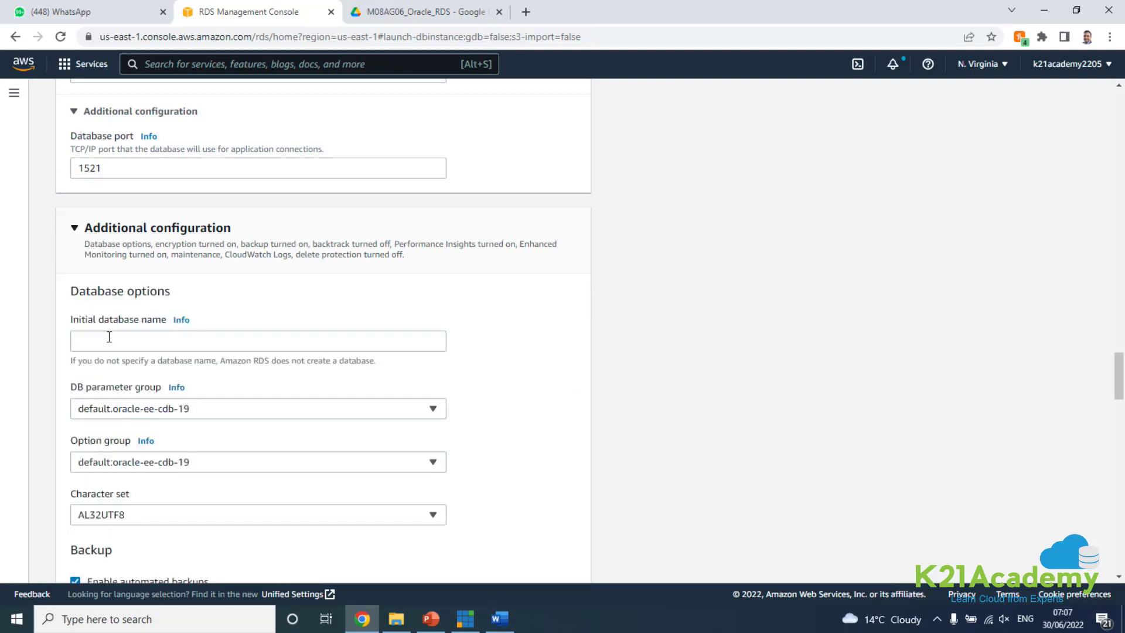
click(499, 618)
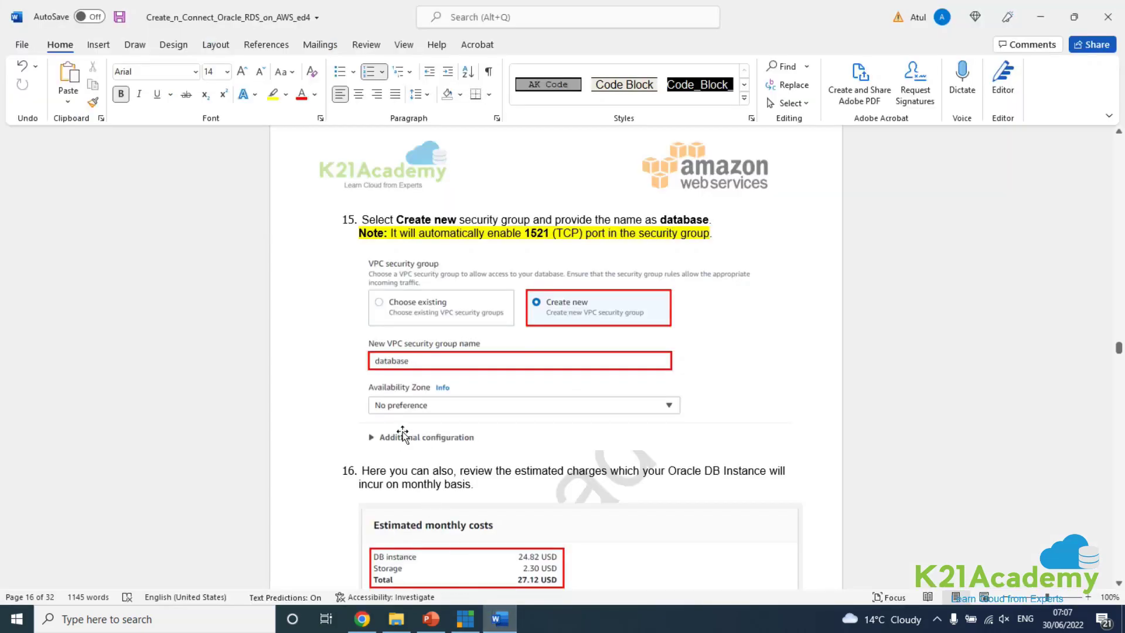
scroll(402, 418, down, 3)
scroll(402, 418, down, 3)
scroll(357, 402, up, 6)
scroll(398, 405, down, 15)
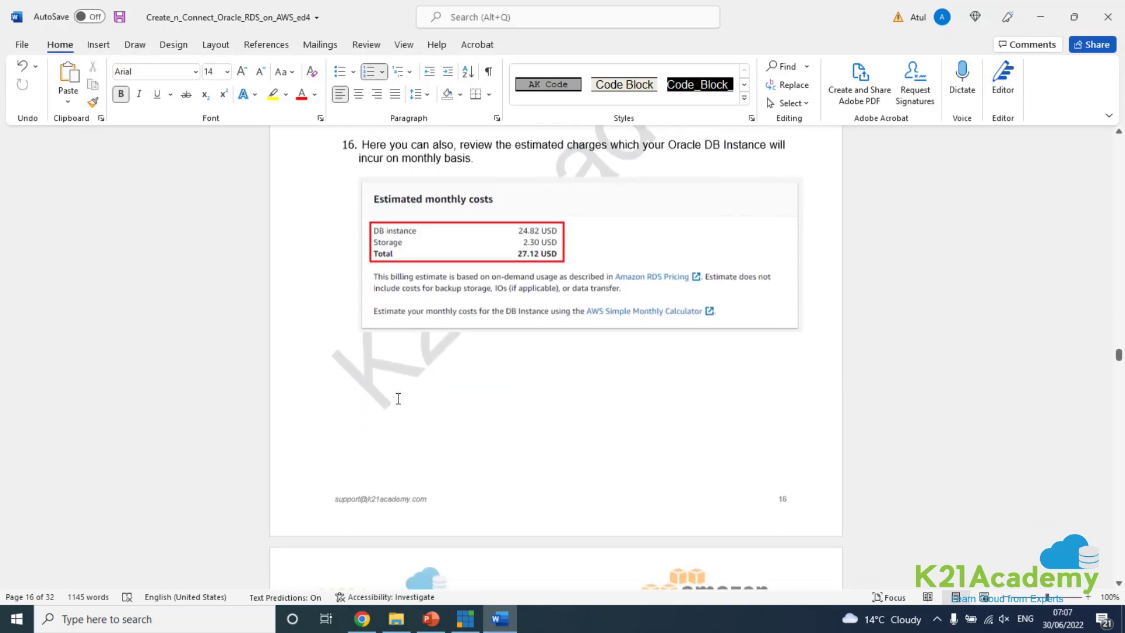
scroll(397, 407, down, 10)
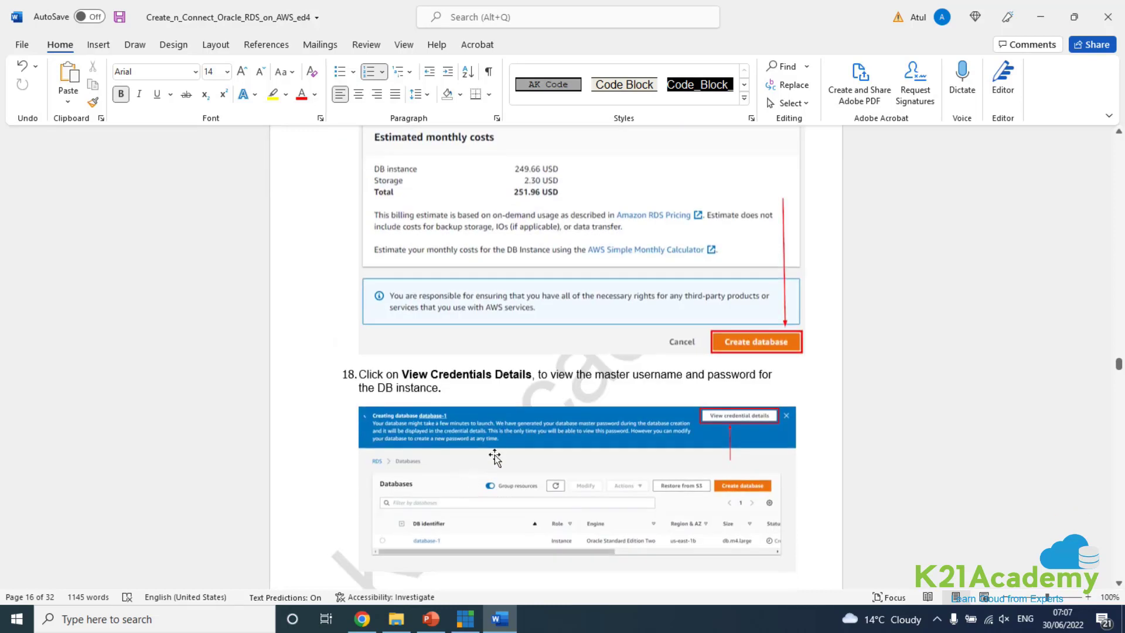
Switch to the RDS console in Chrome and set the initial database name to database01.
click(362, 618)
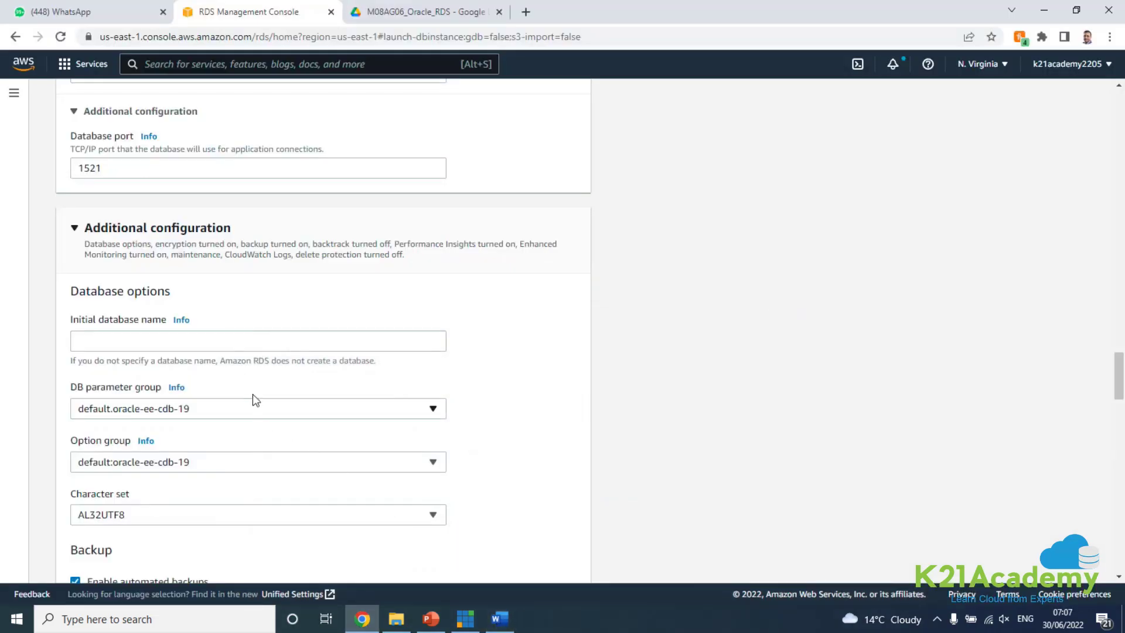
click(179, 343)
text(databaa)
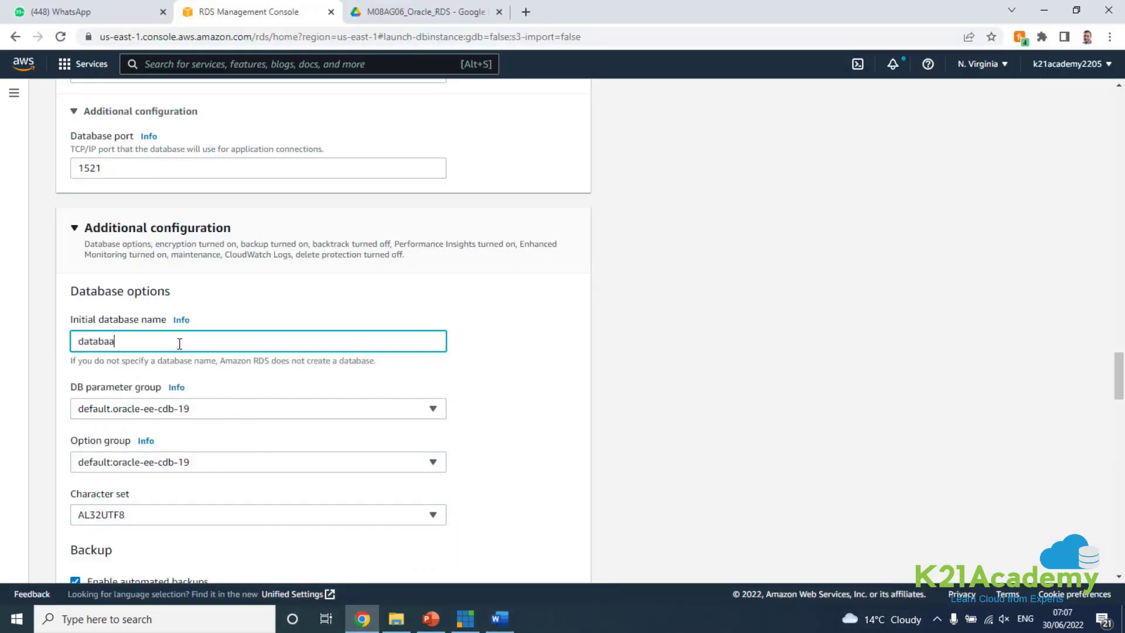
key(BackSpace)
text(se)
text(-1)
text(01)
scroll(136, 359, down, 1)
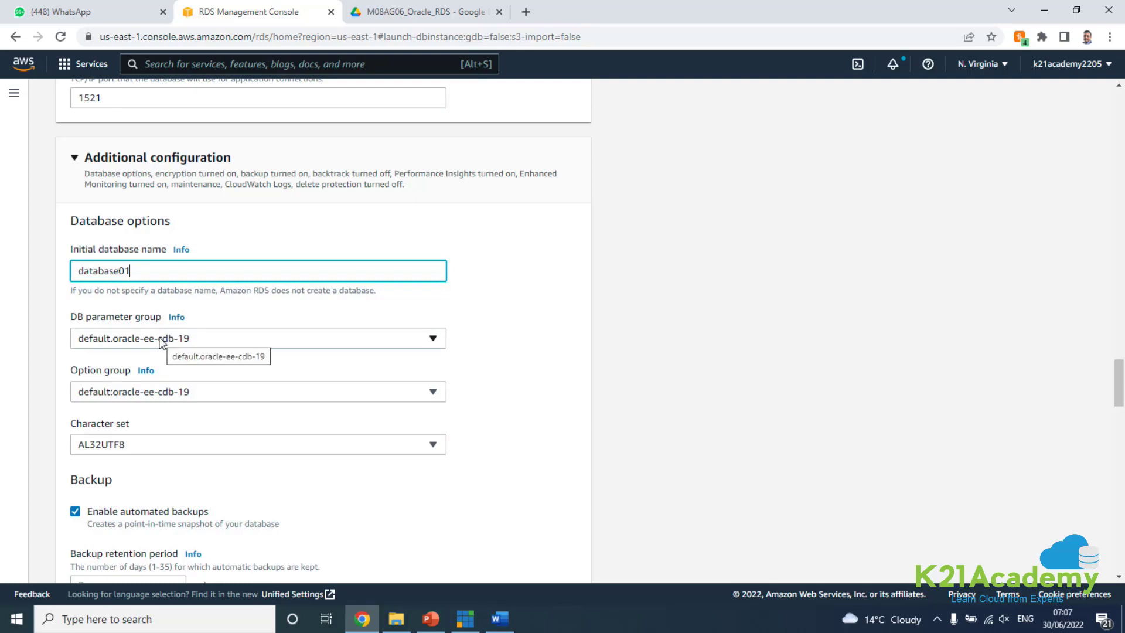
Check the available DB parameter groups, and turn off automated backups for the database.
click(191, 341)
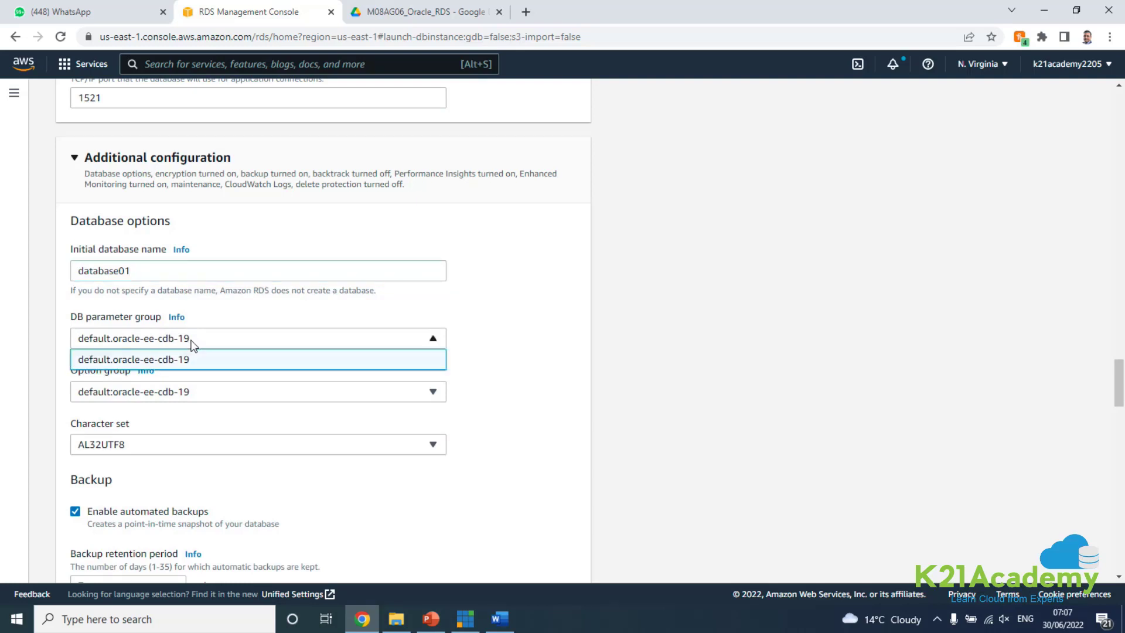
click(193, 338)
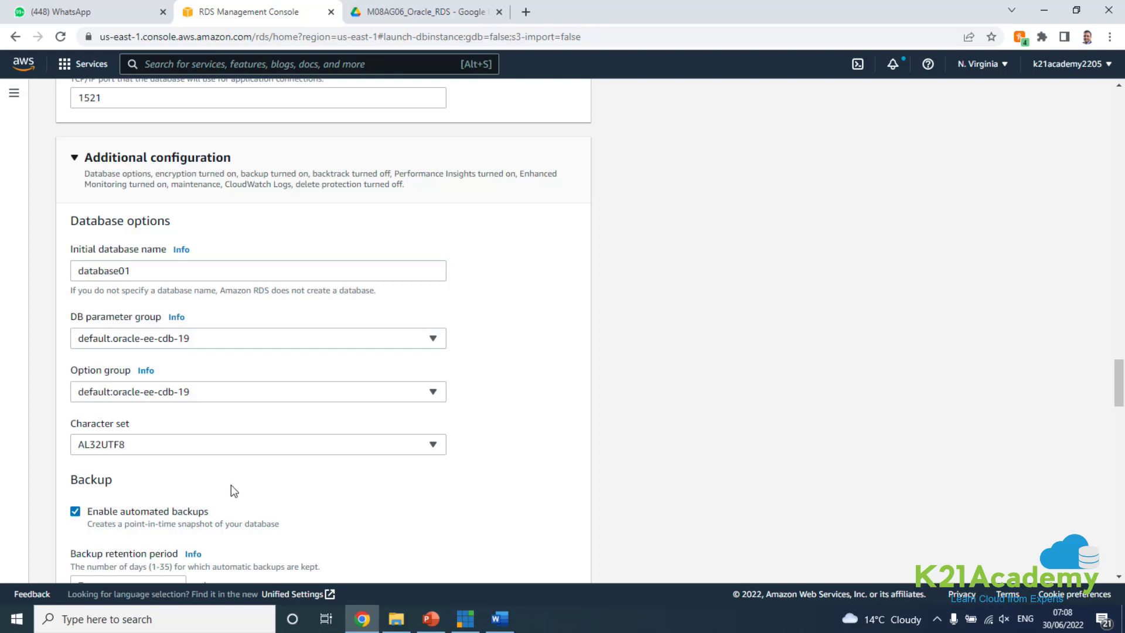
scroll(231, 490, down, 2)
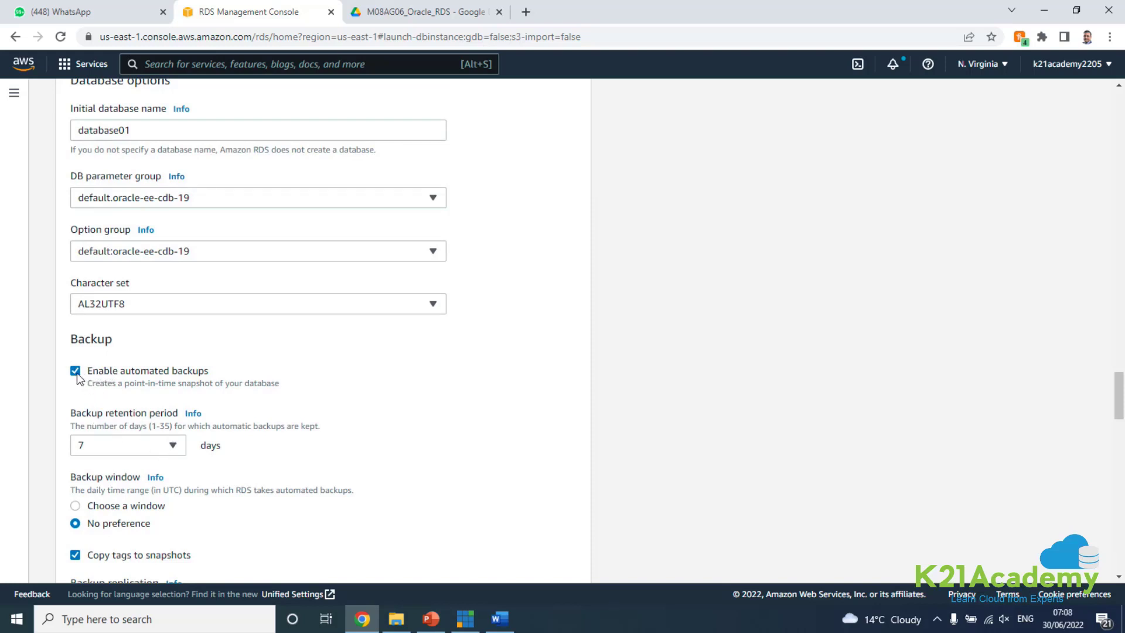
scroll(113, 410, down, 2)
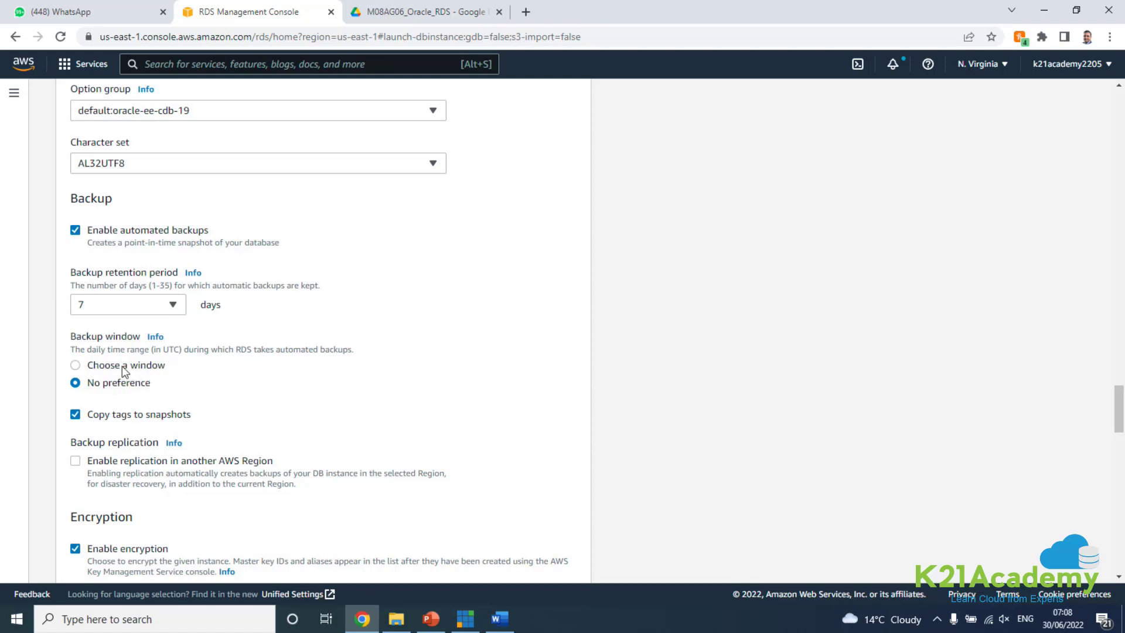
click(75, 230)
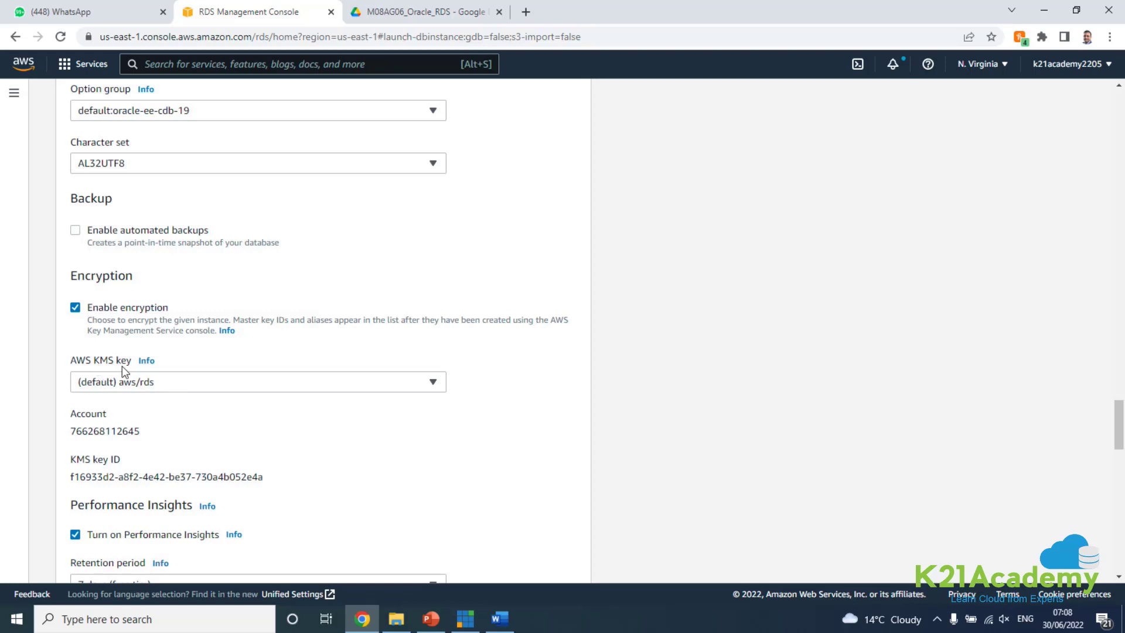
Review the encryption, Performance Insights, monitoring, log export, maintenance and cost sections, and try to create the database.
scroll(171, 421, down, 1)
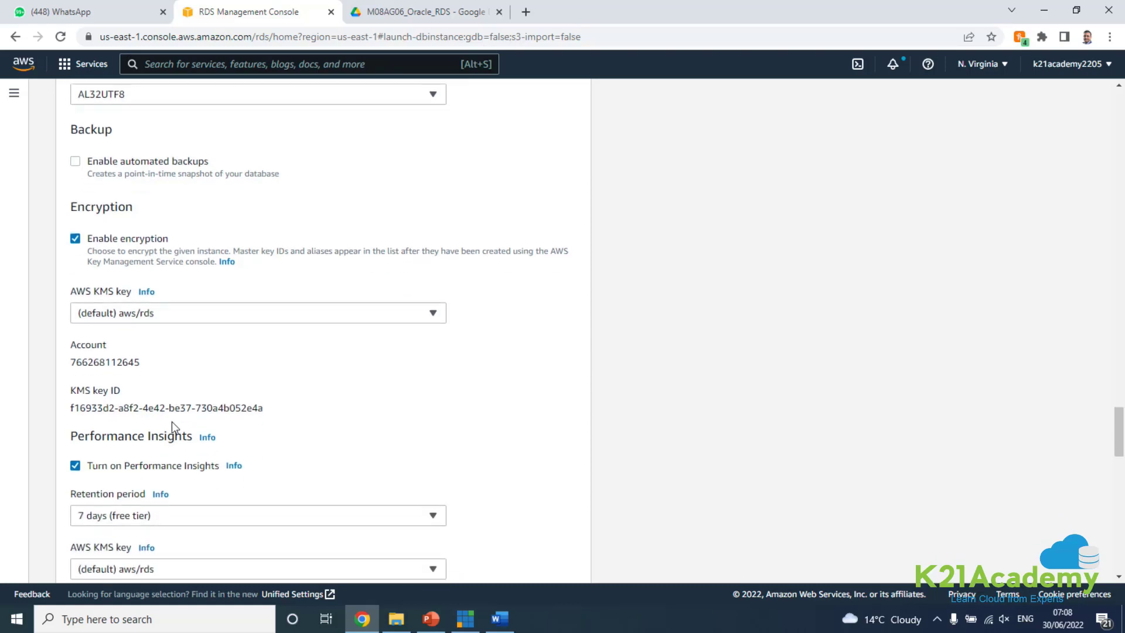
scroll(236, 442, down, 1)
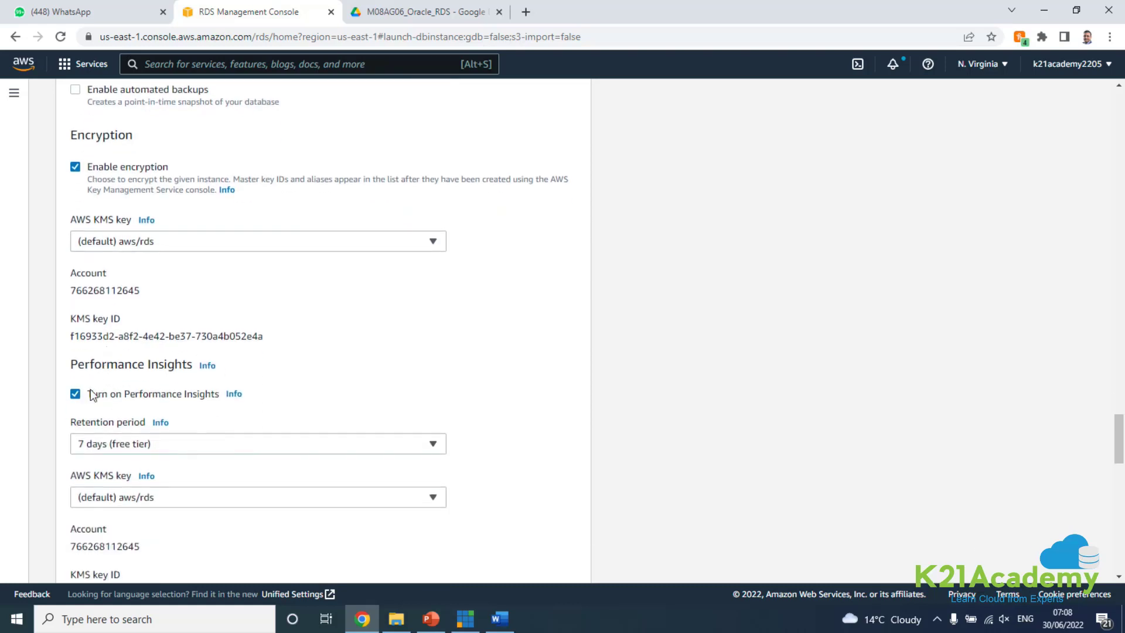
scroll(132, 389, down, 1)
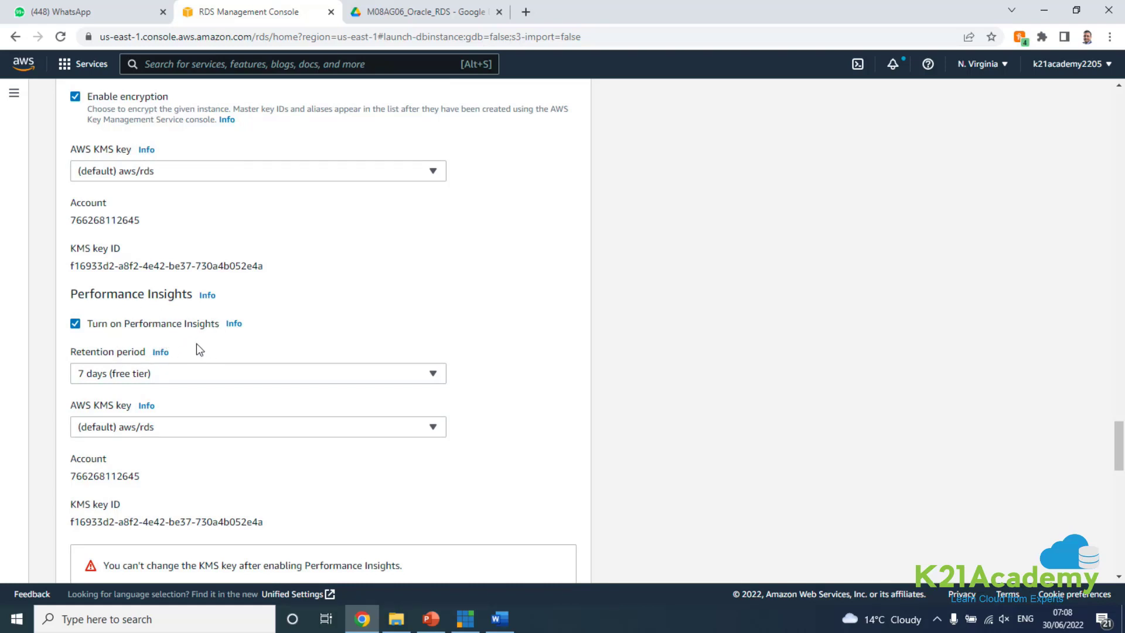
scroll(196, 347, down, 2)
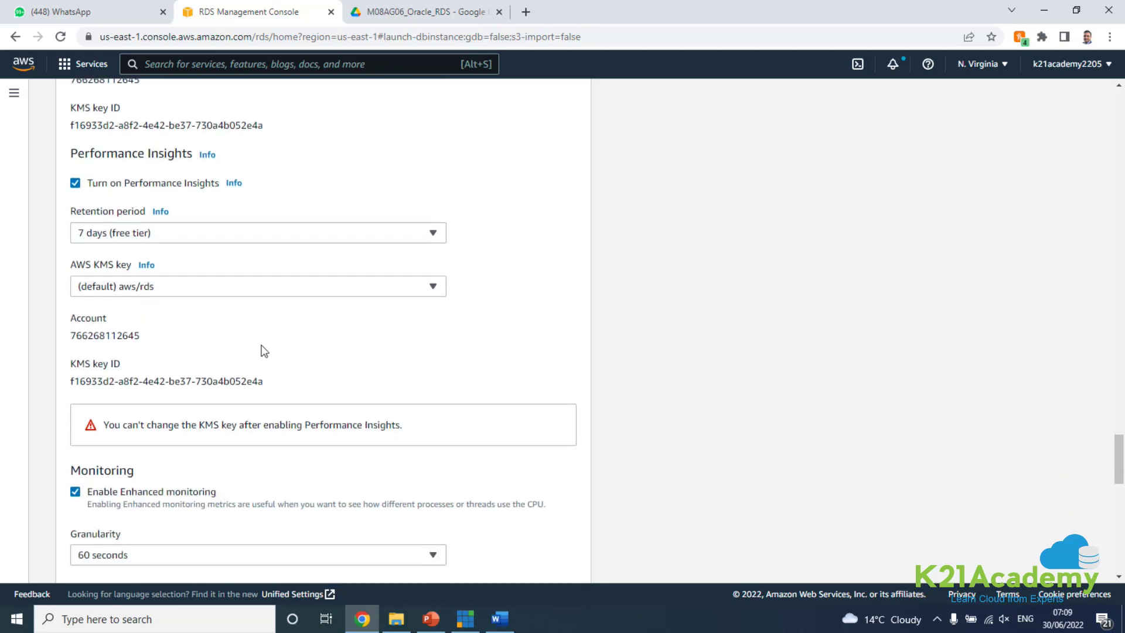
scroll(266, 352, down, 1)
scroll(263, 348, down, 2)
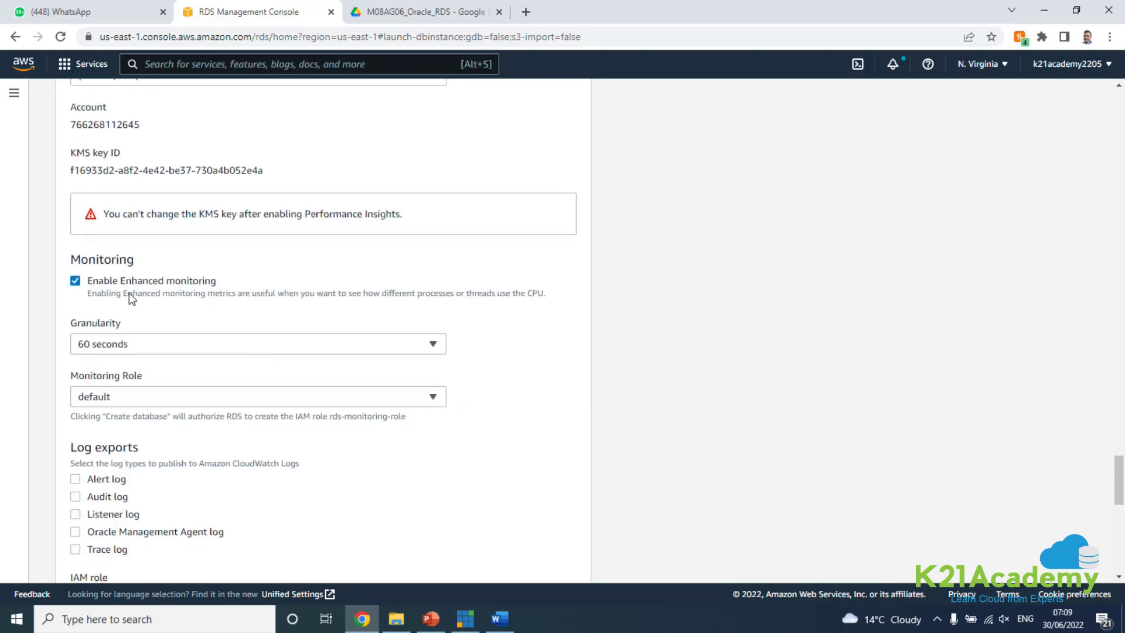
scroll(167, 345, down, 1)
scroll(161, 345, down, 2)
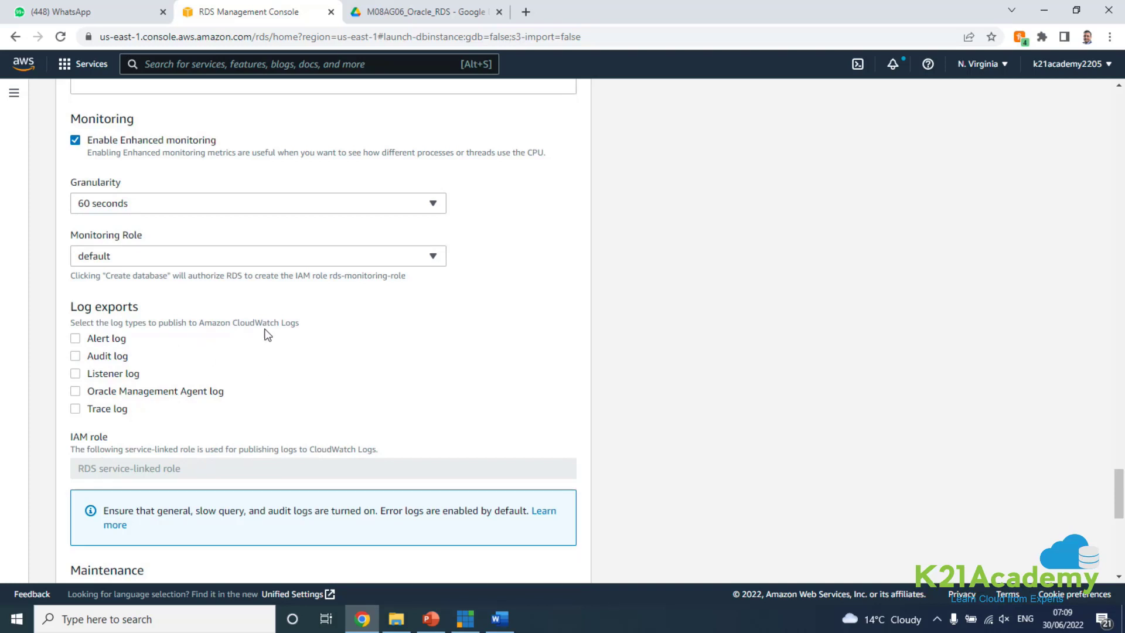
scroll(286, 381, down, 1)
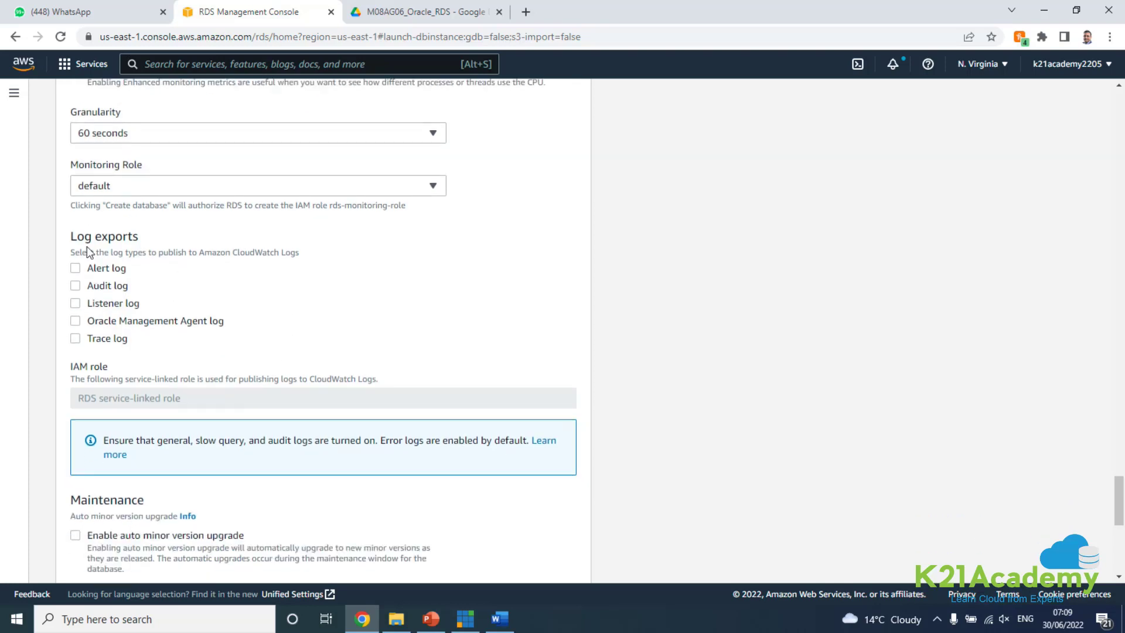
scroll(228, 341, down, 3)
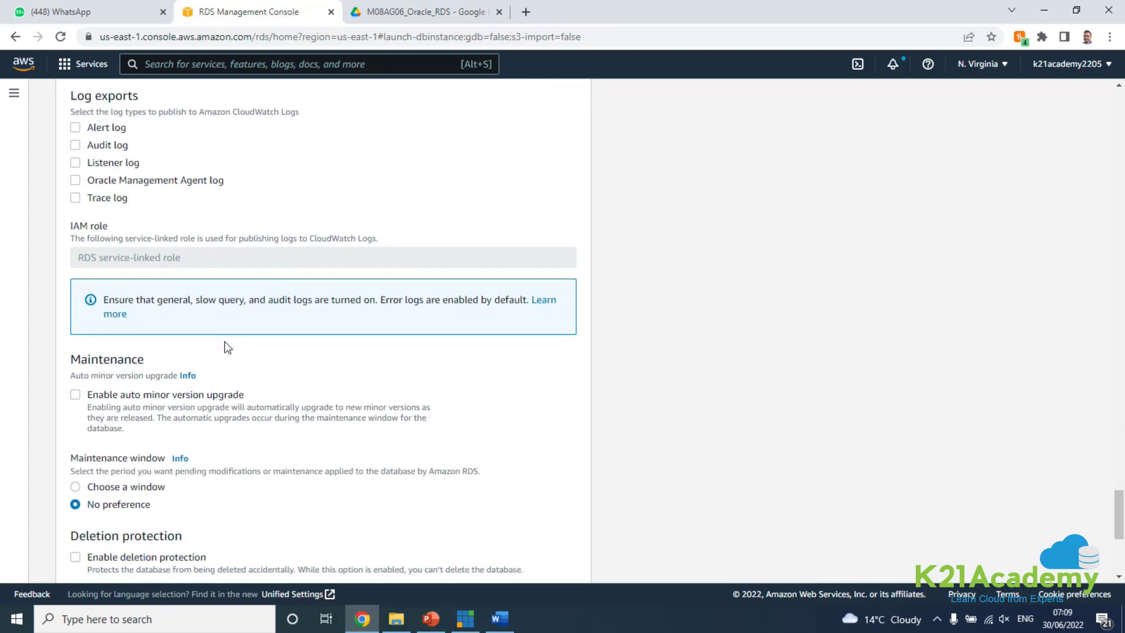
scroll(224, 345, down, 4)
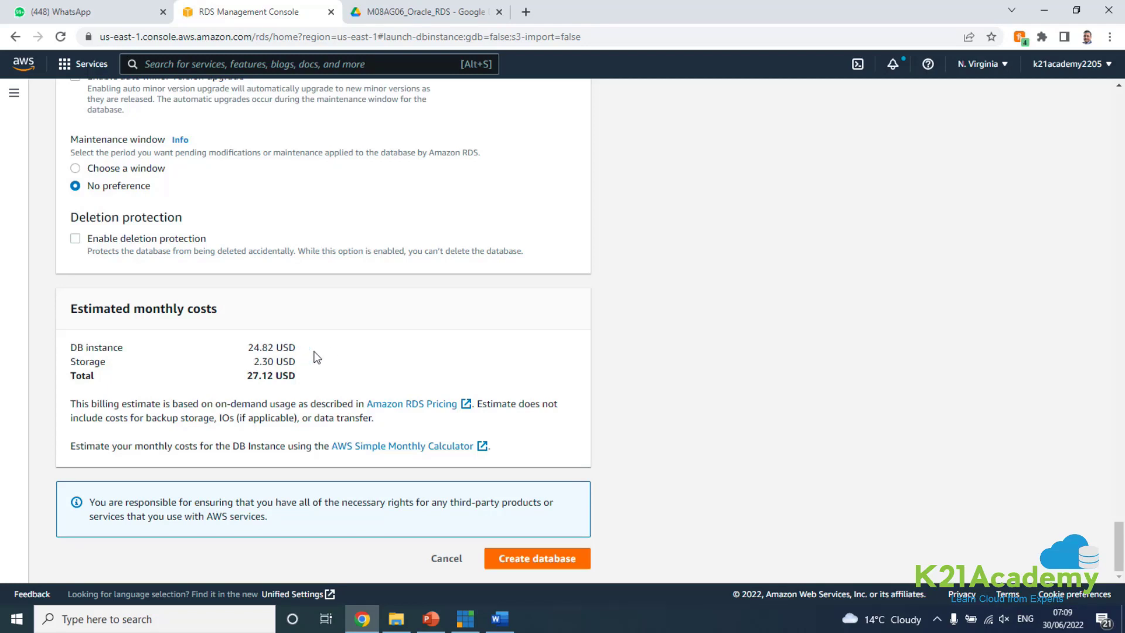
click(501, 564)
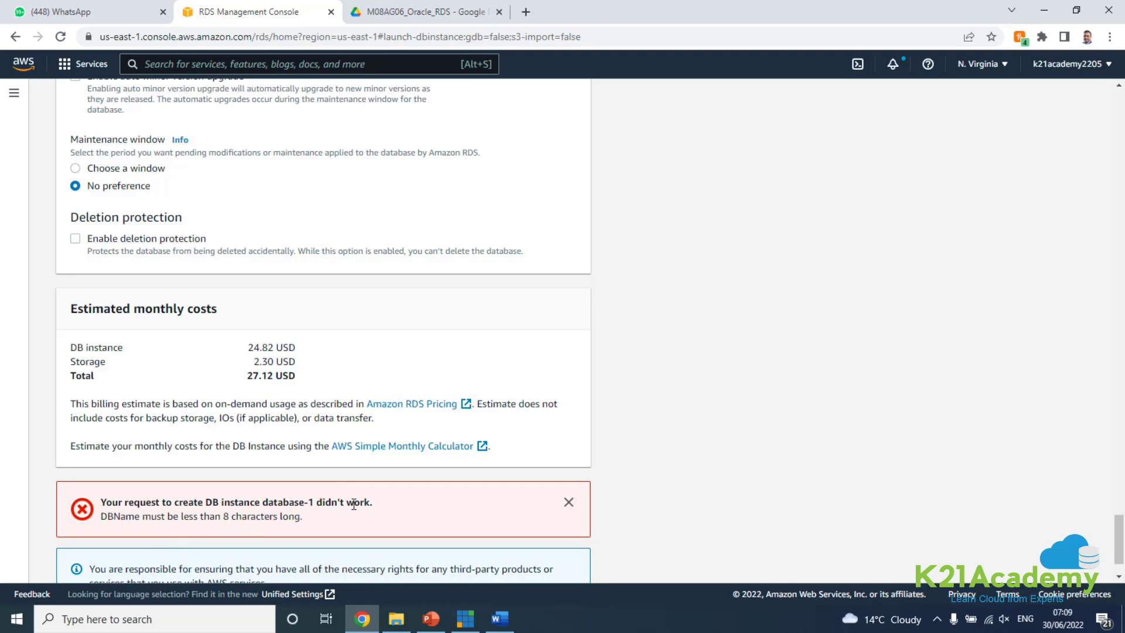
Set the initial database name to k21db01 in the database options.
scroll(368, 486, up, 10)
scroll(368, 486, up, 1)
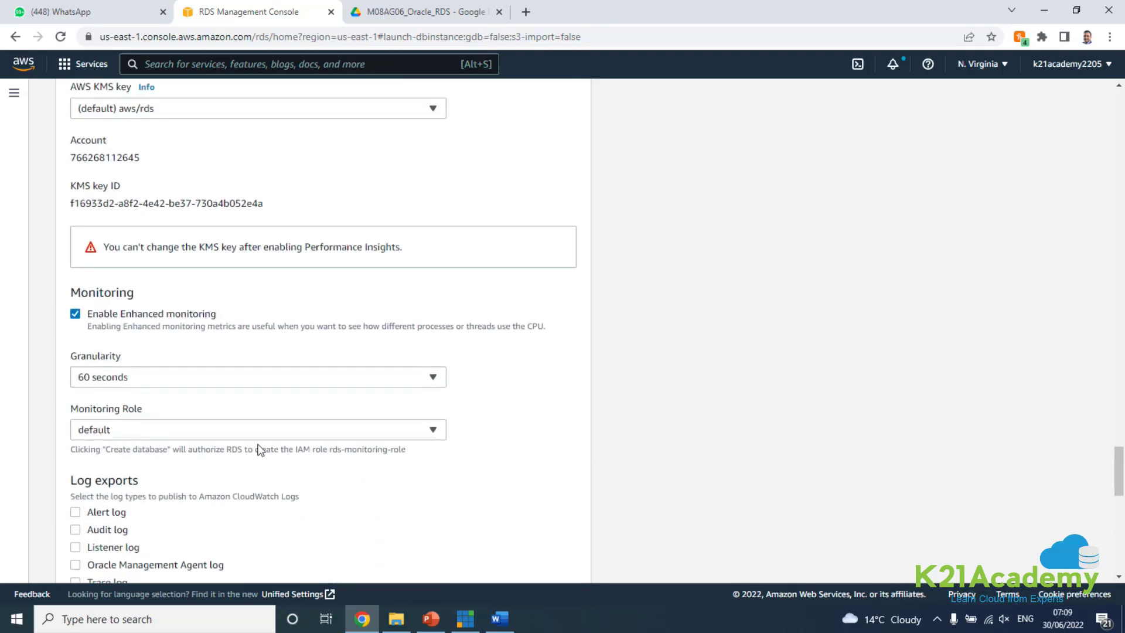
scroll(224, 427, up, 10)
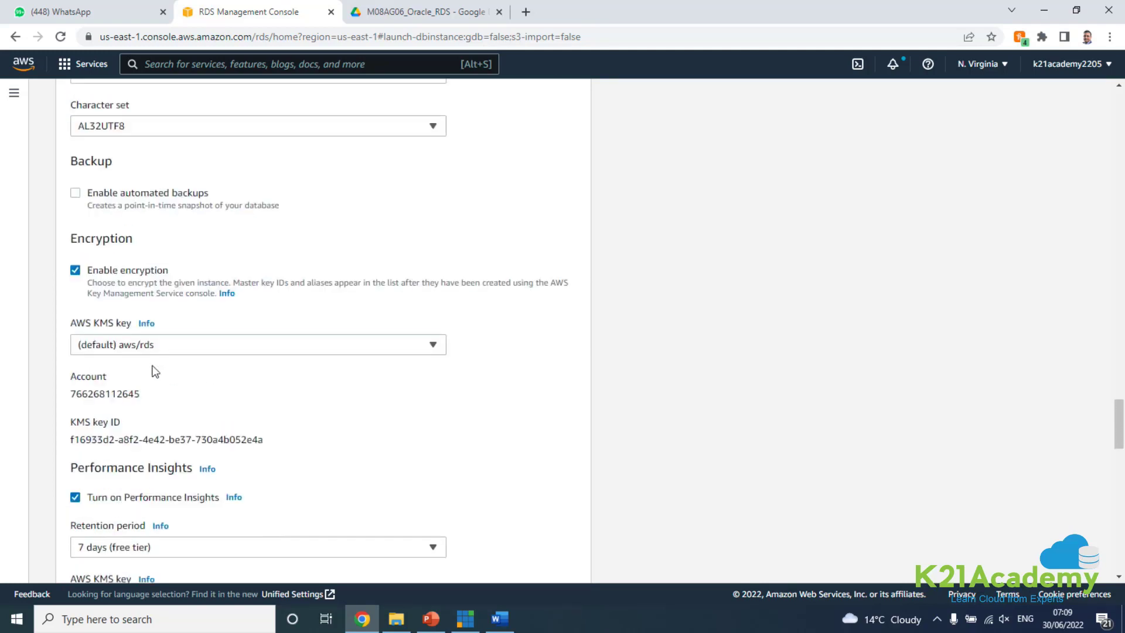
scroll(155, 371, up, 4)
drag(141, 302, 78, 302)
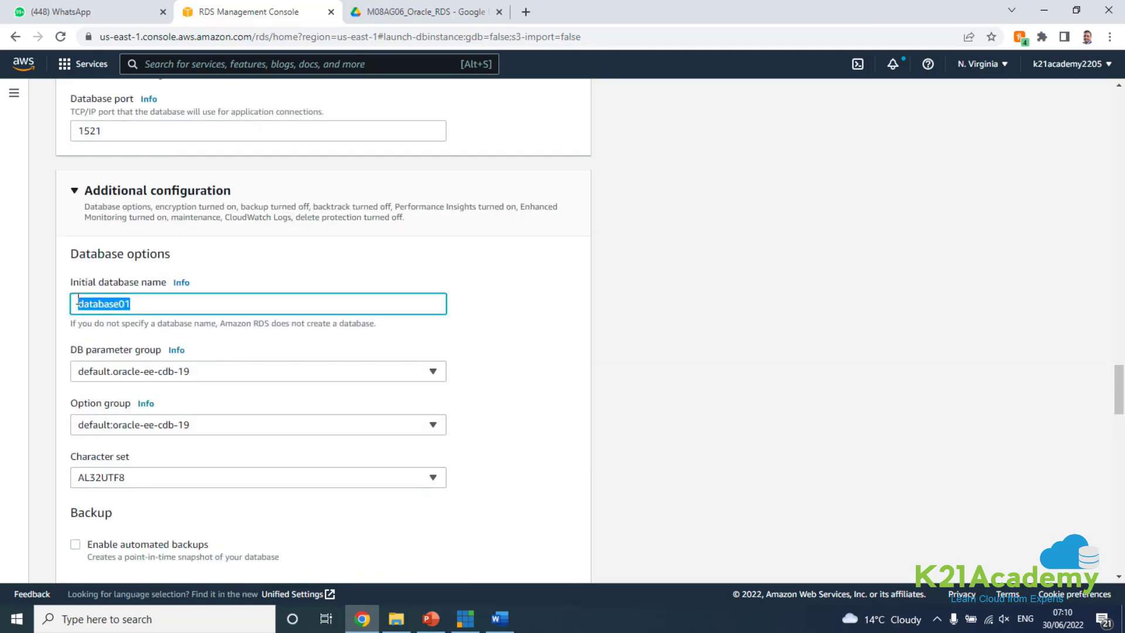
text(k21db01)
Set the DB instance identifier in the Settings section to k21db01.
scroll(226, 288, up, 16)
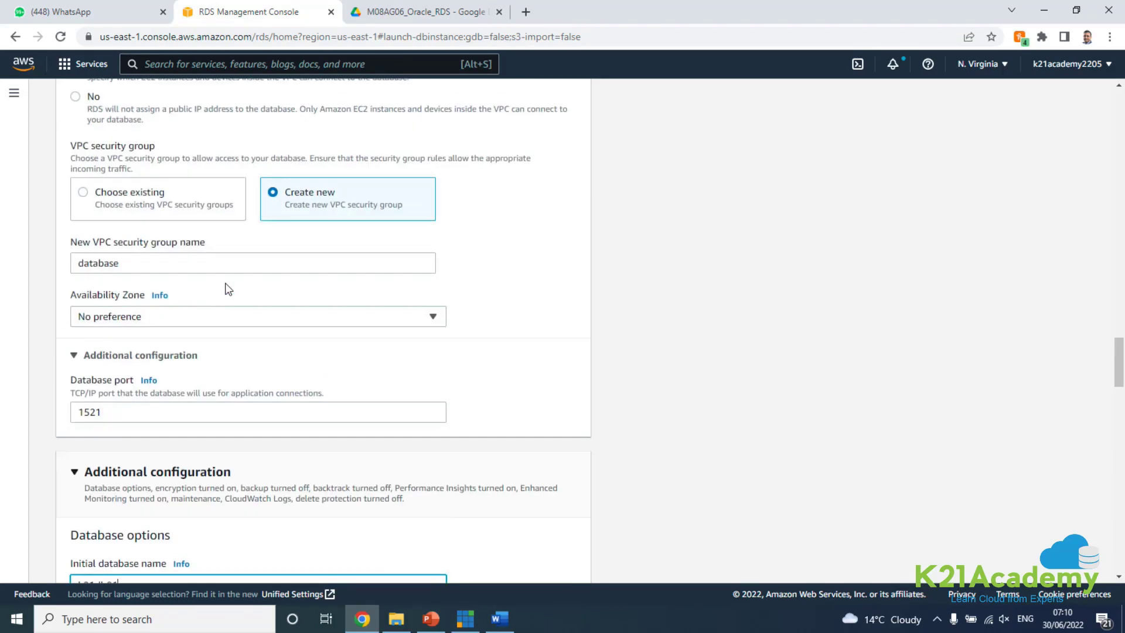
scroll(229, 288, up, 15)
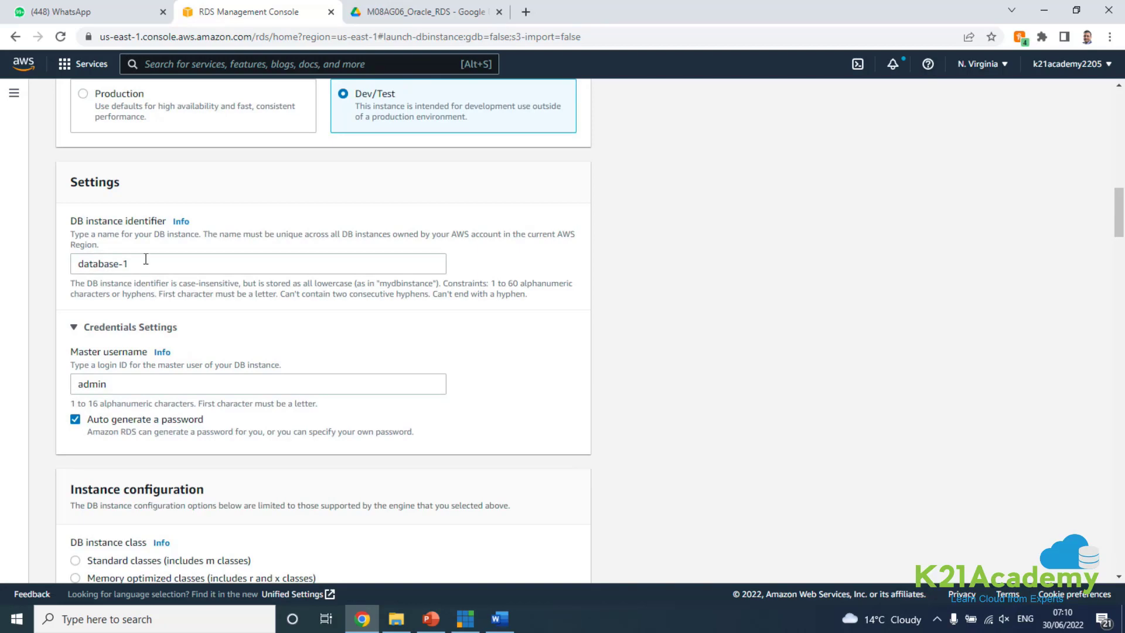
triple_click(141, 263)
text(k21)
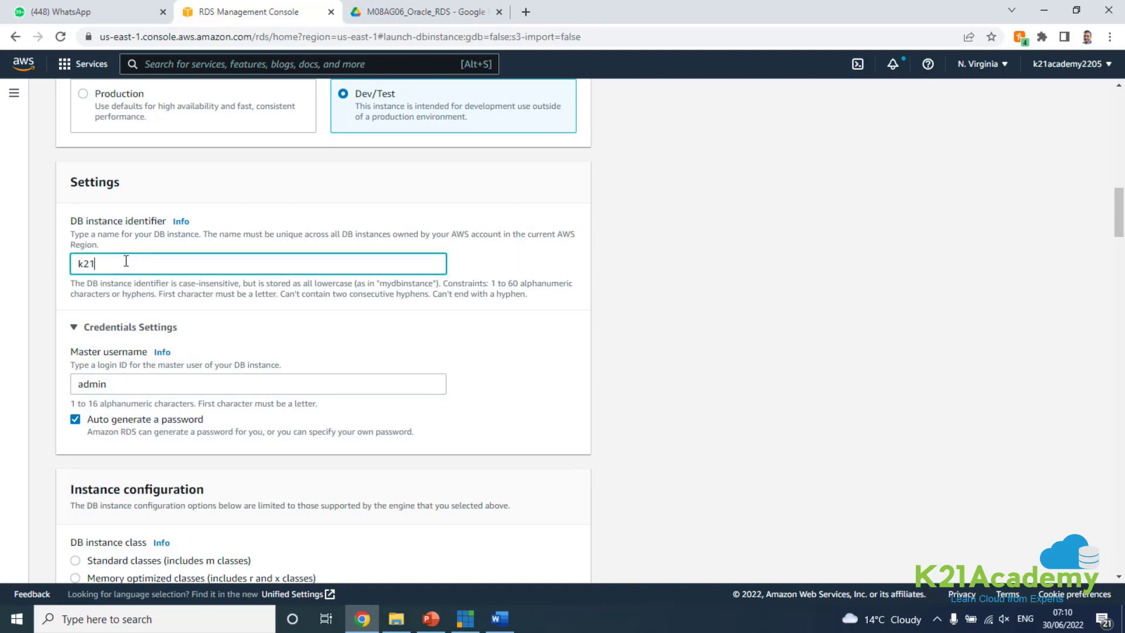
text(db01)
Dismiss the error about the earlier request and create the database.
scroll(398, 324, down, 13)
scroll(404, 327, down, 20)
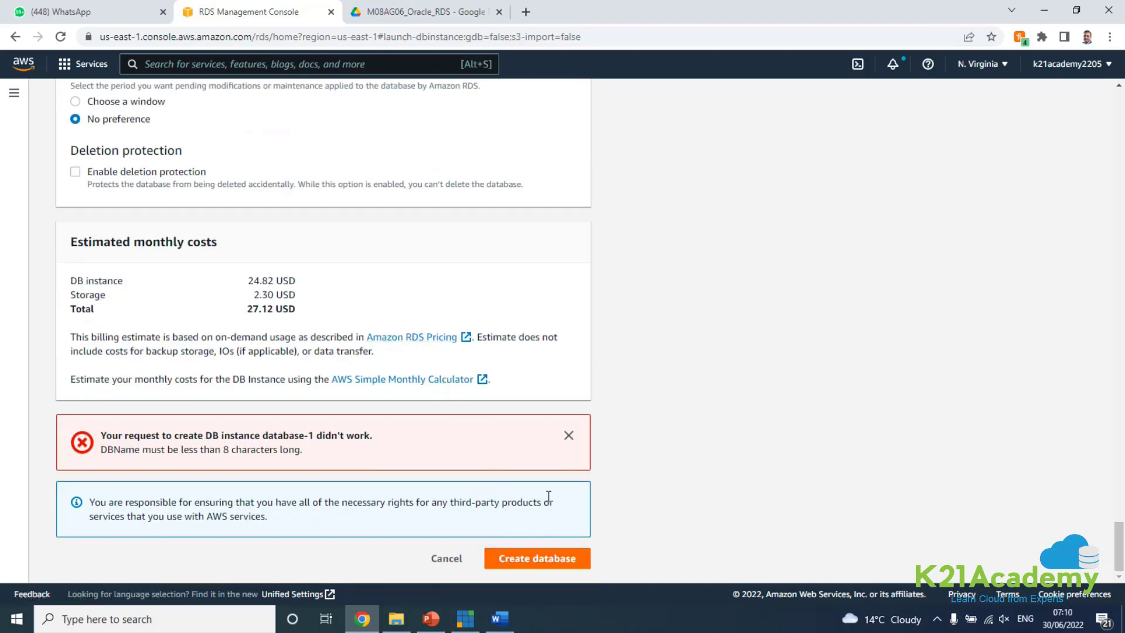
click(567, 436)
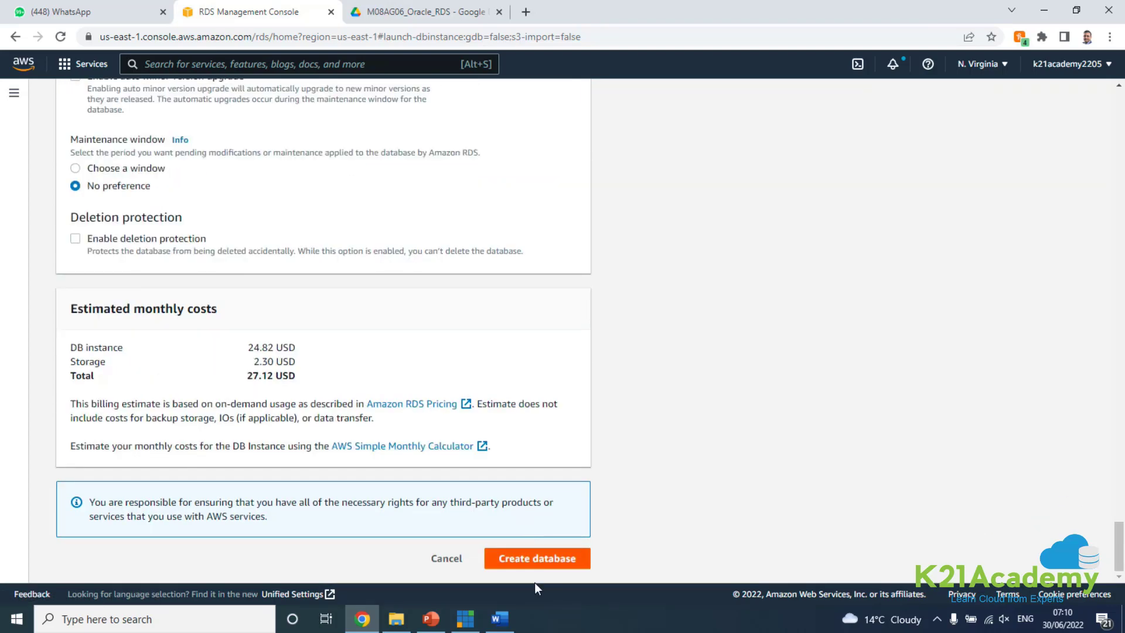
click(528, 564)
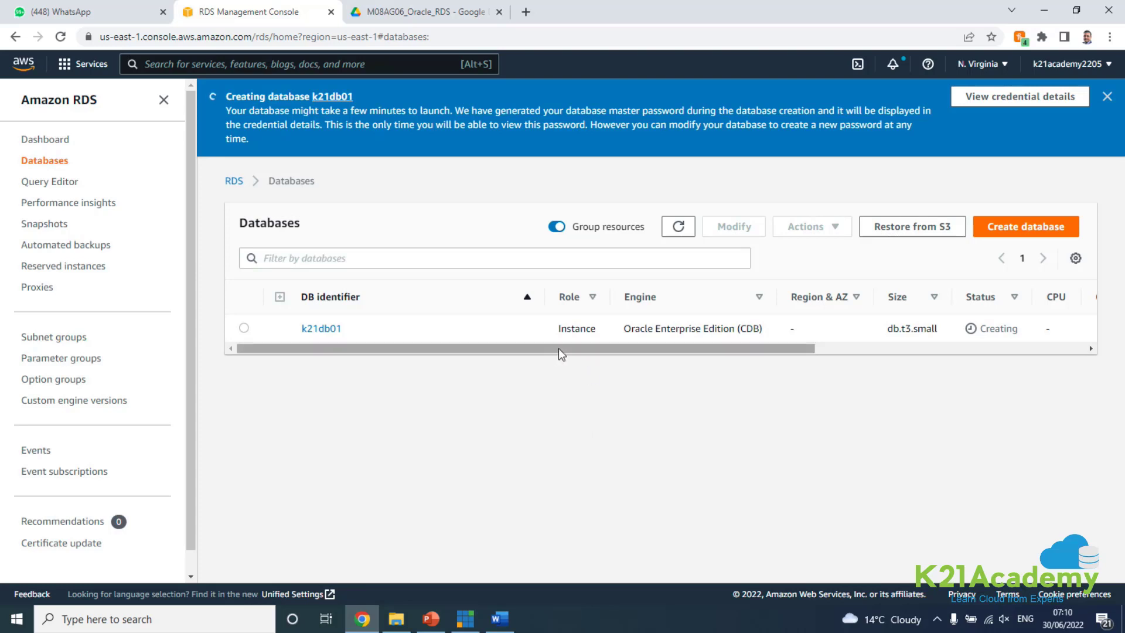
Open the credential details of the new k21db01 database and copy its generated master password.
drag(556, 348, 503, 351)
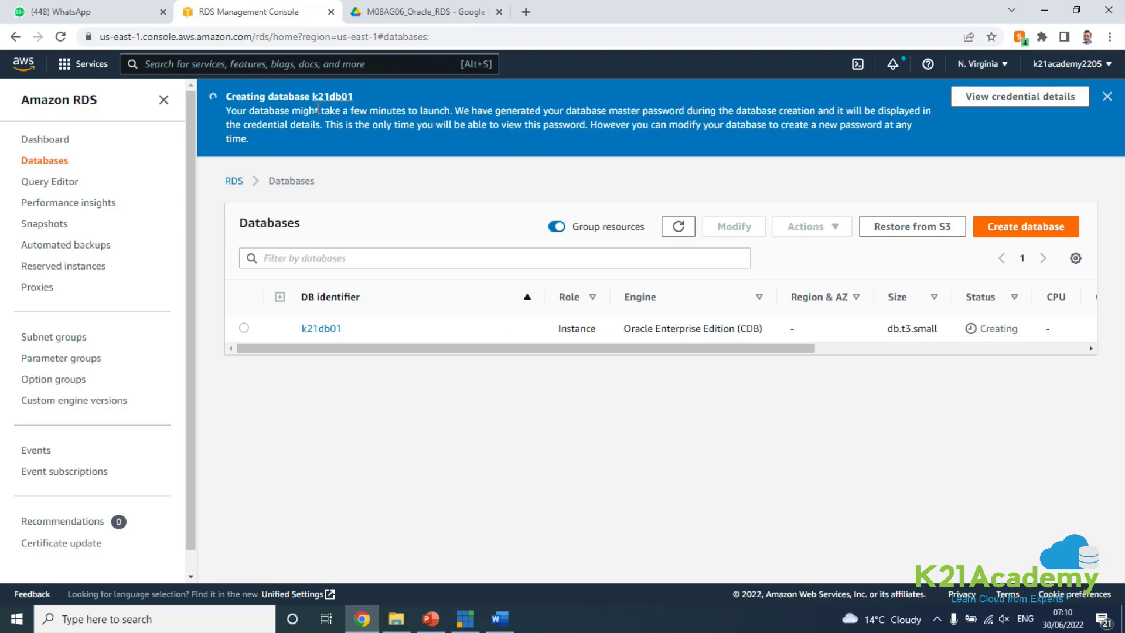
click(981, 100)
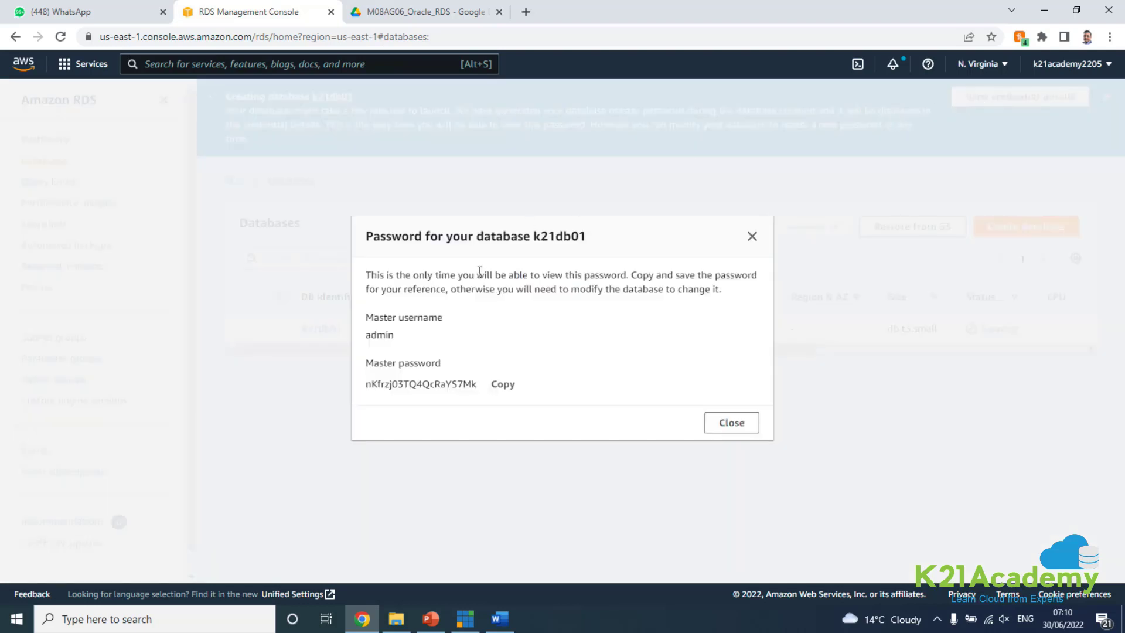
click(493, 386)
Open Notepad and paste the copied master password into the blank document.
click(114, 619)
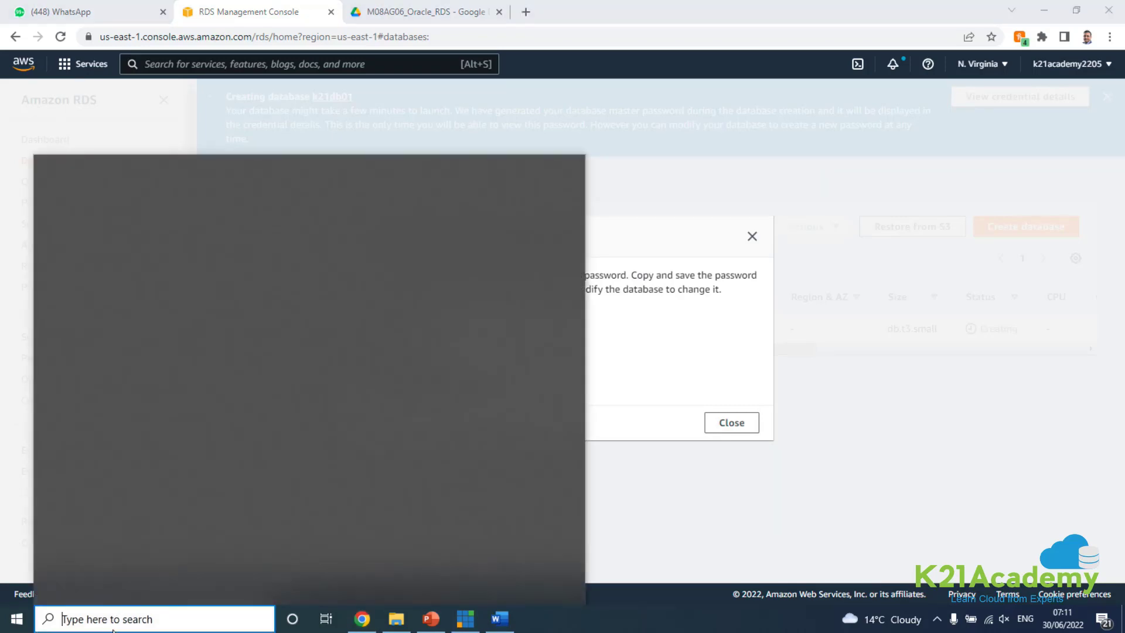
text(note)
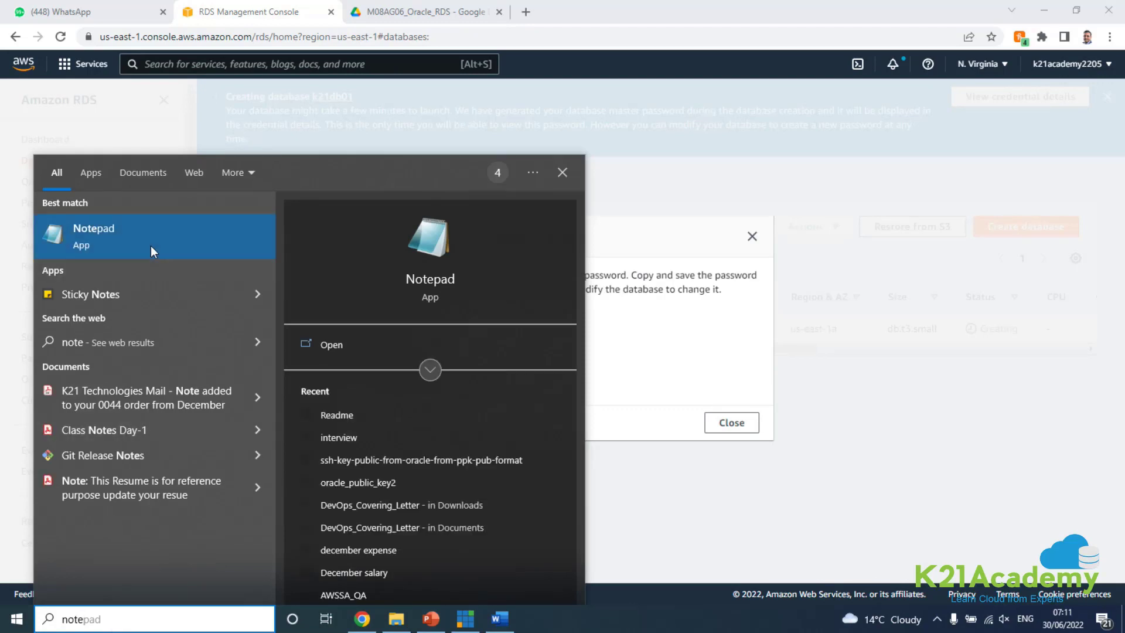
click(217, 235)
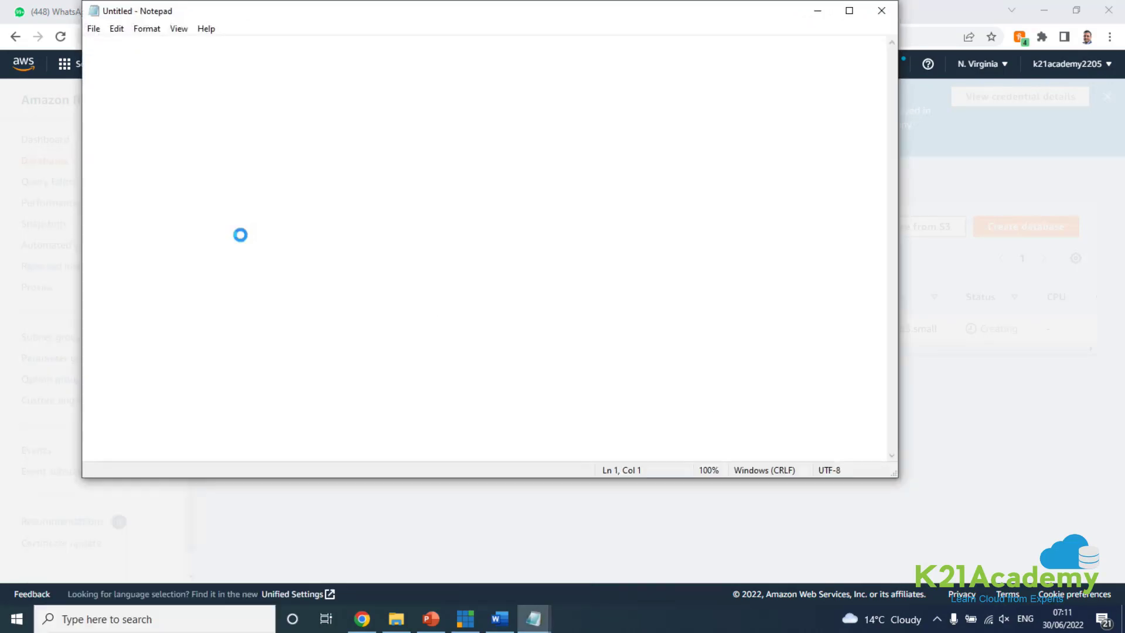
key(ctrl+v)
Save the note in the Documents folder as AWS_RDS_Password, minimize it, and close the blank Notepad window.
click(94, 28)
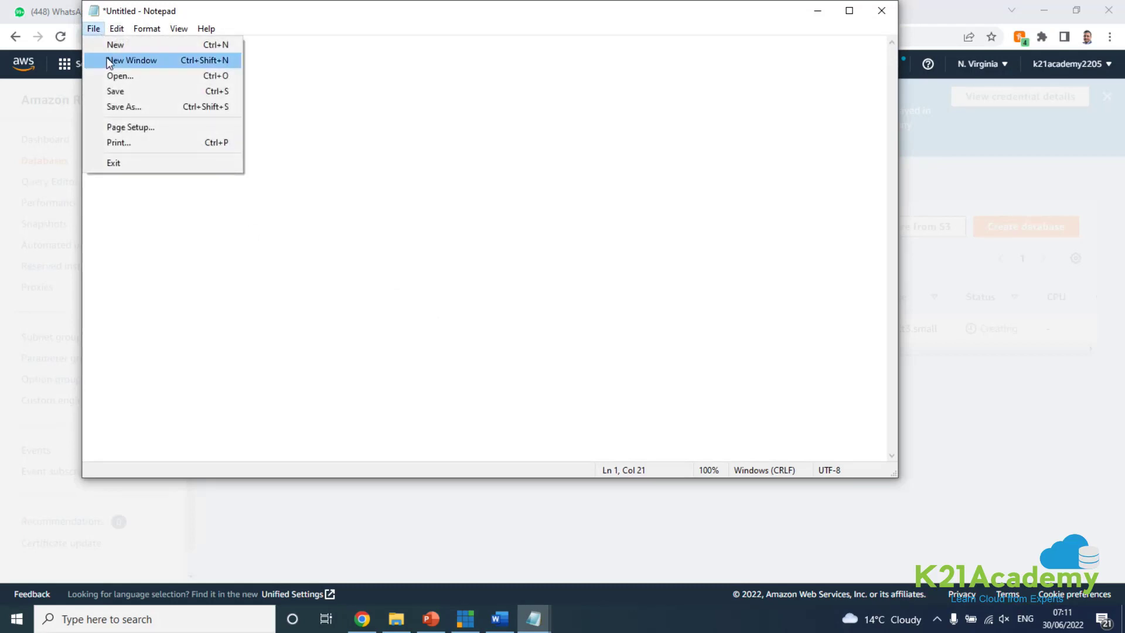
click(118, 108)
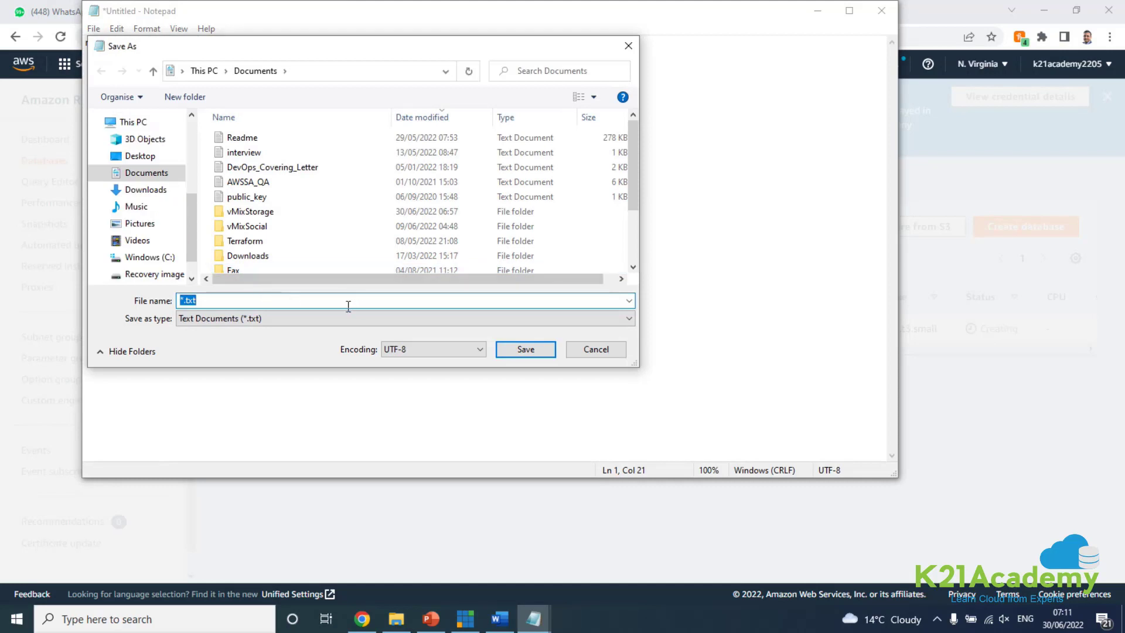
text(AWS_)
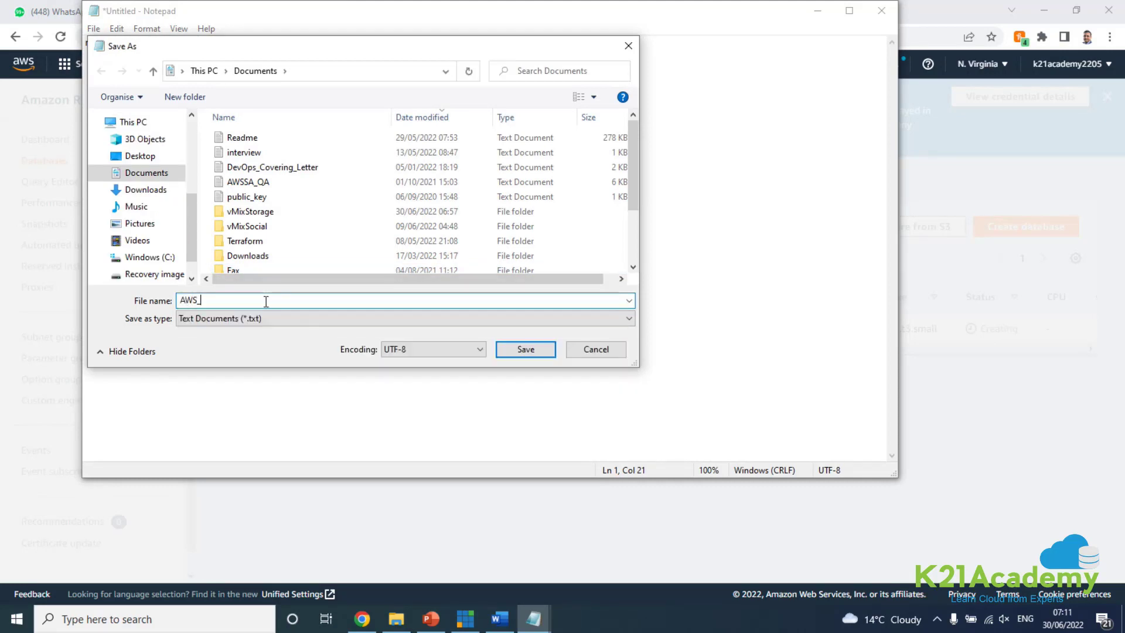
text(RDS_Password)
key(Return)
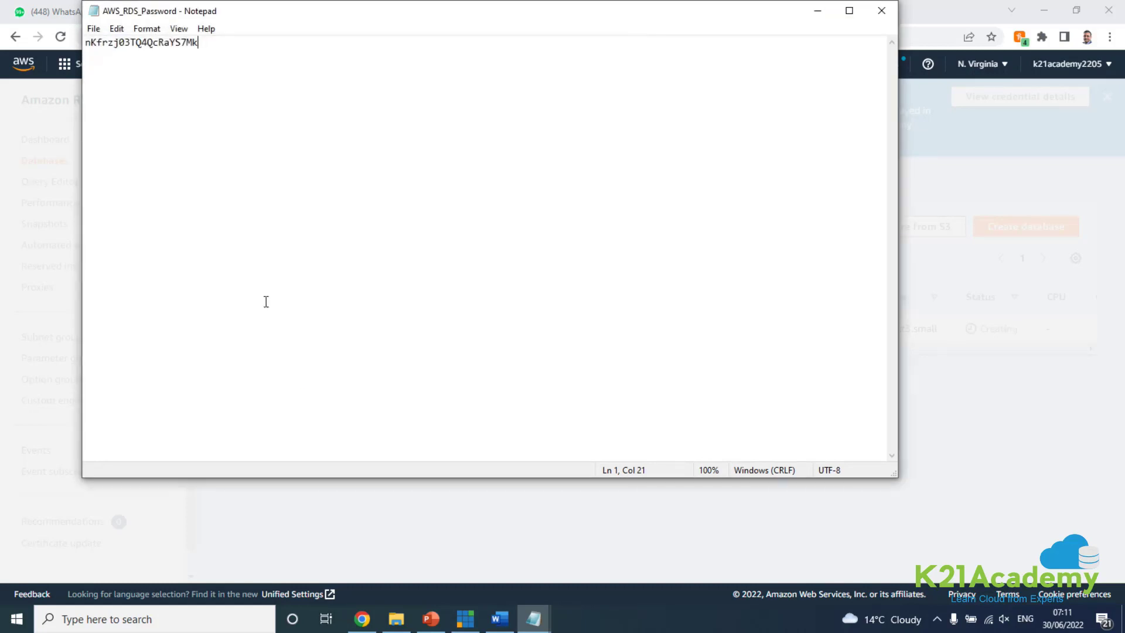
click(812, 10)
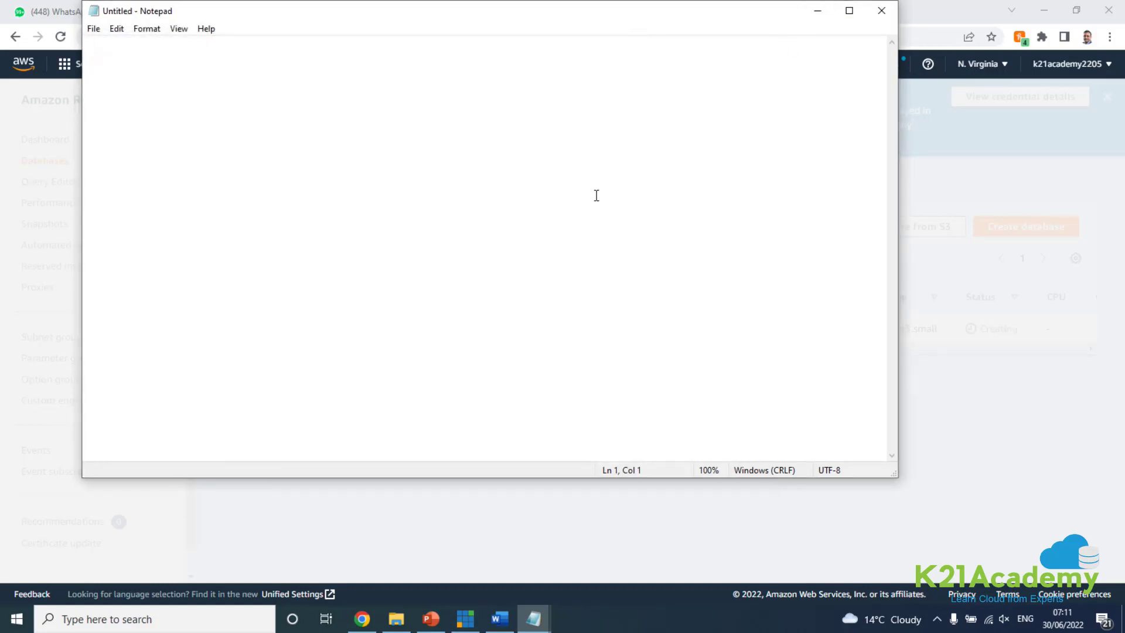
click(871, 14)
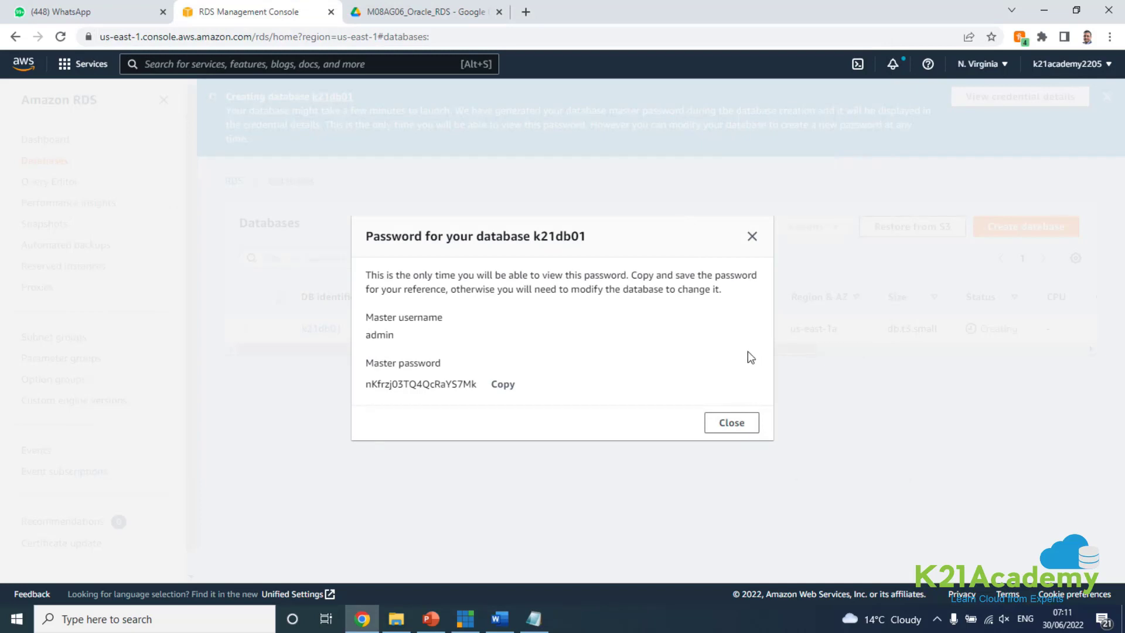
Close the credential details of k21db01 and refresh the database list to check its creation status.
click(752, 236)
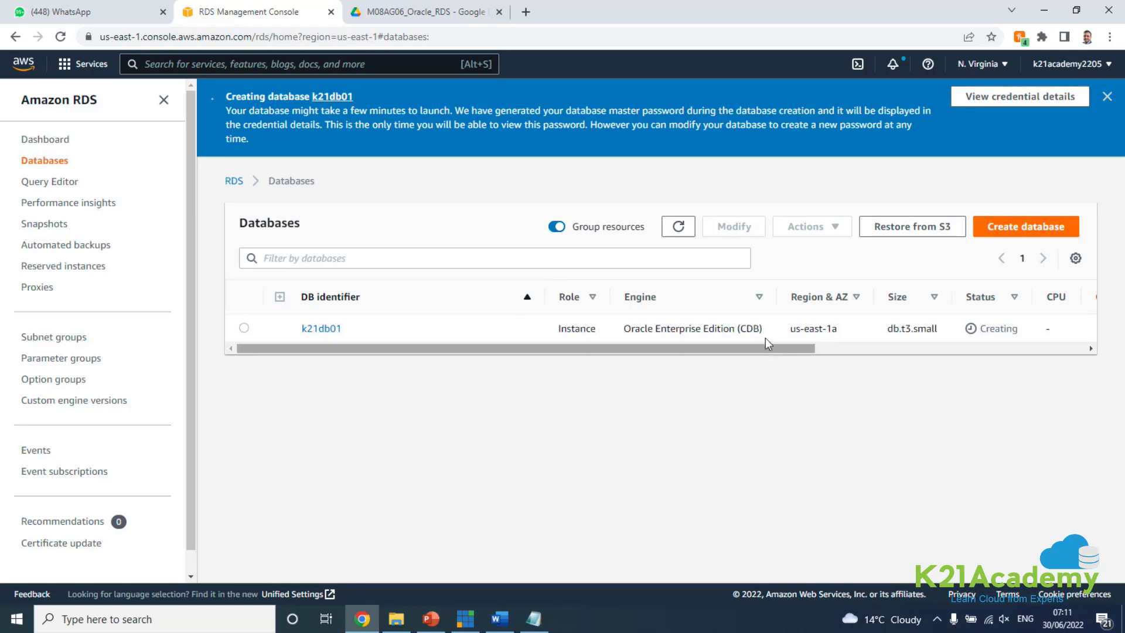
click(678, 226)
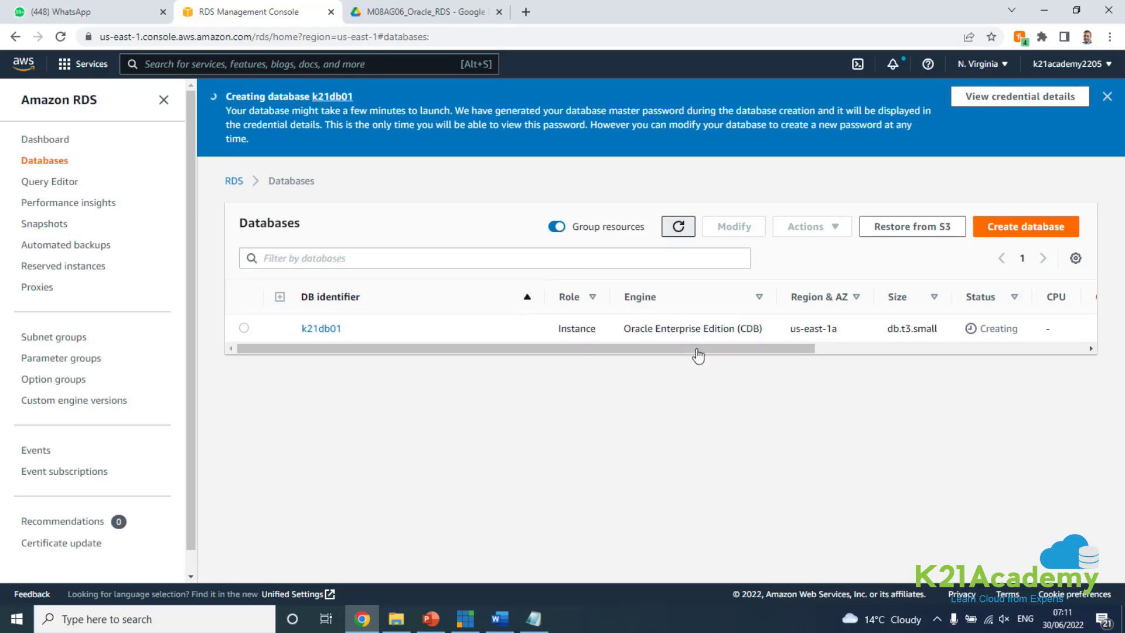
drag(697, 350, 505, 350)
drag(505, 350, 449, 351)
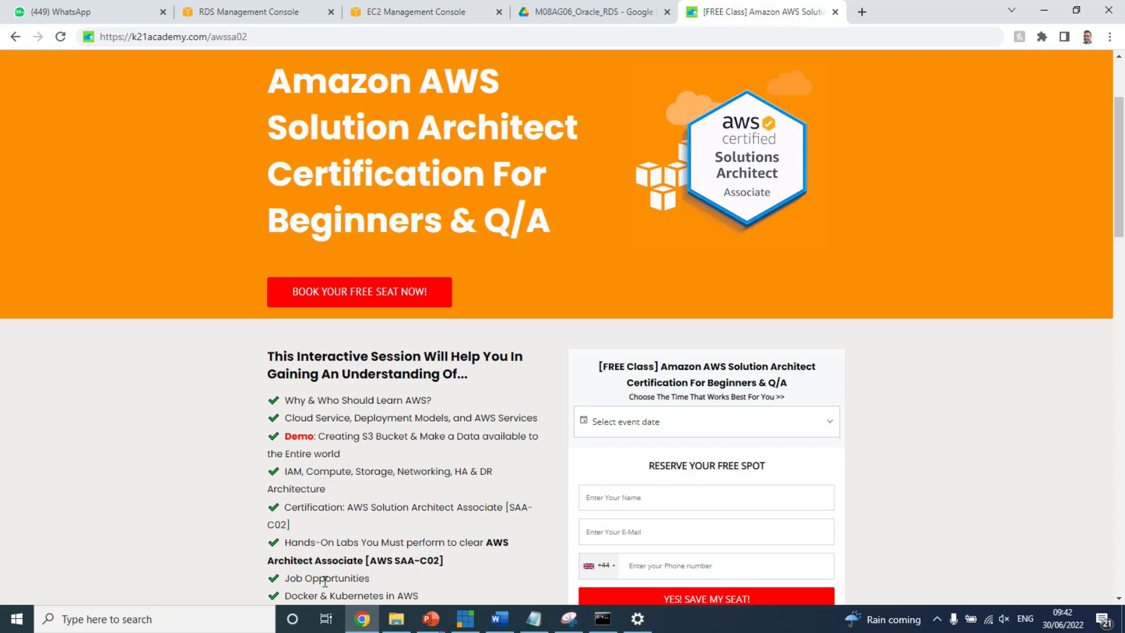
scroll(385, 513, down, 1)
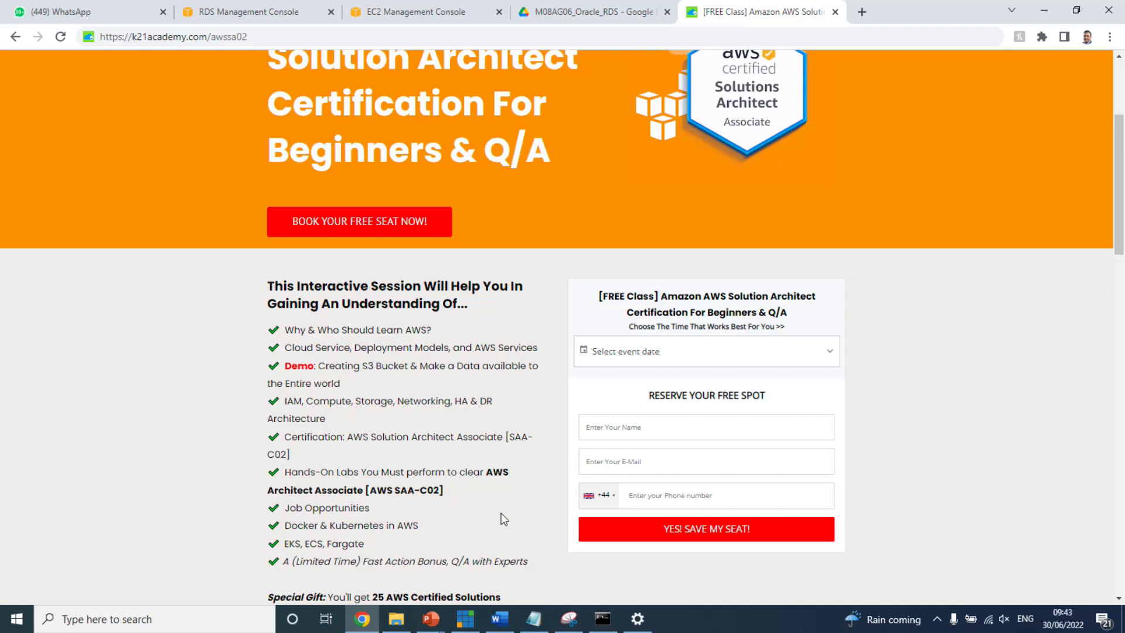
scroll(501, 512, up, 2)
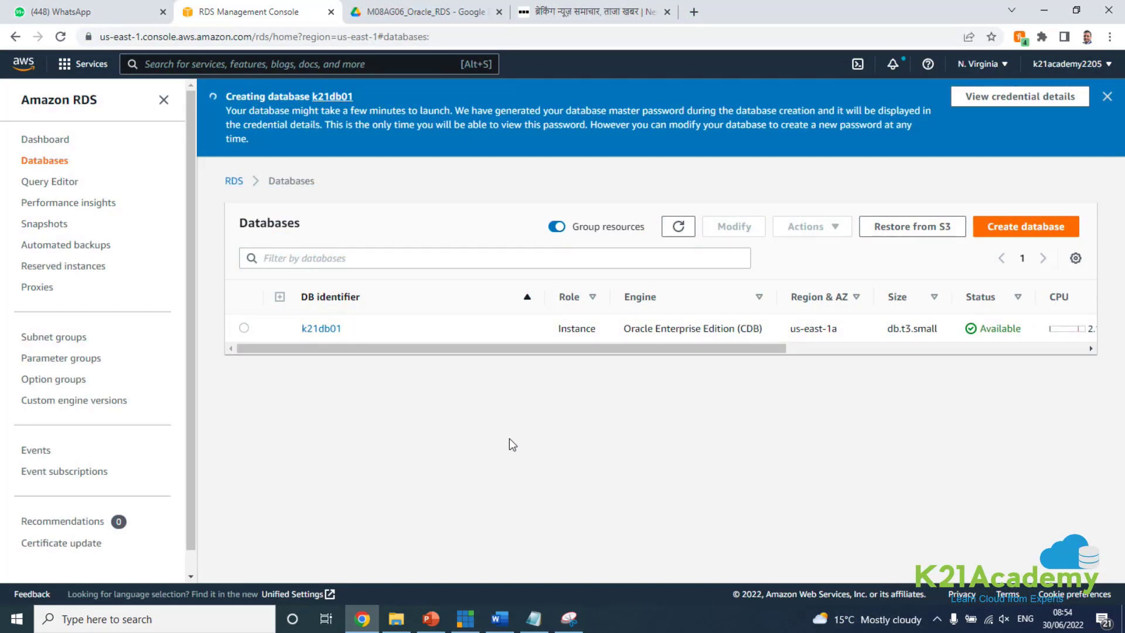
Switch to the Word lab guide, read steps 18 to 21 on the credentials and instance status, and return to the RDS console.
drag(577, 349, 518, 356)
click(499, 618)
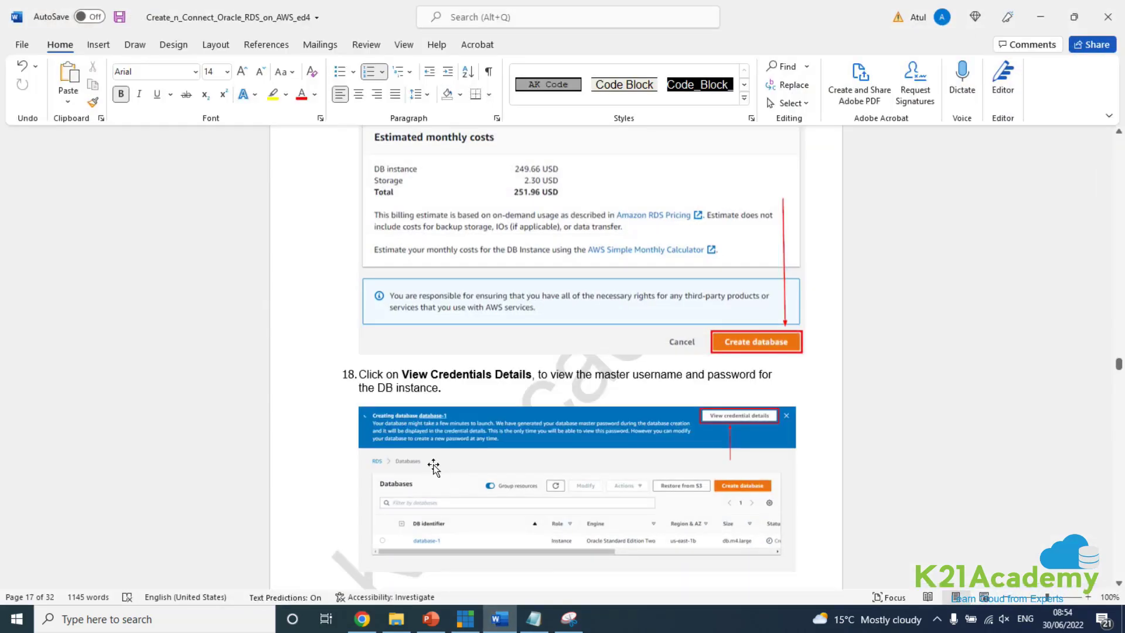
scroll(434, 467, down, 3)
scroll(434, 467, down, 20)
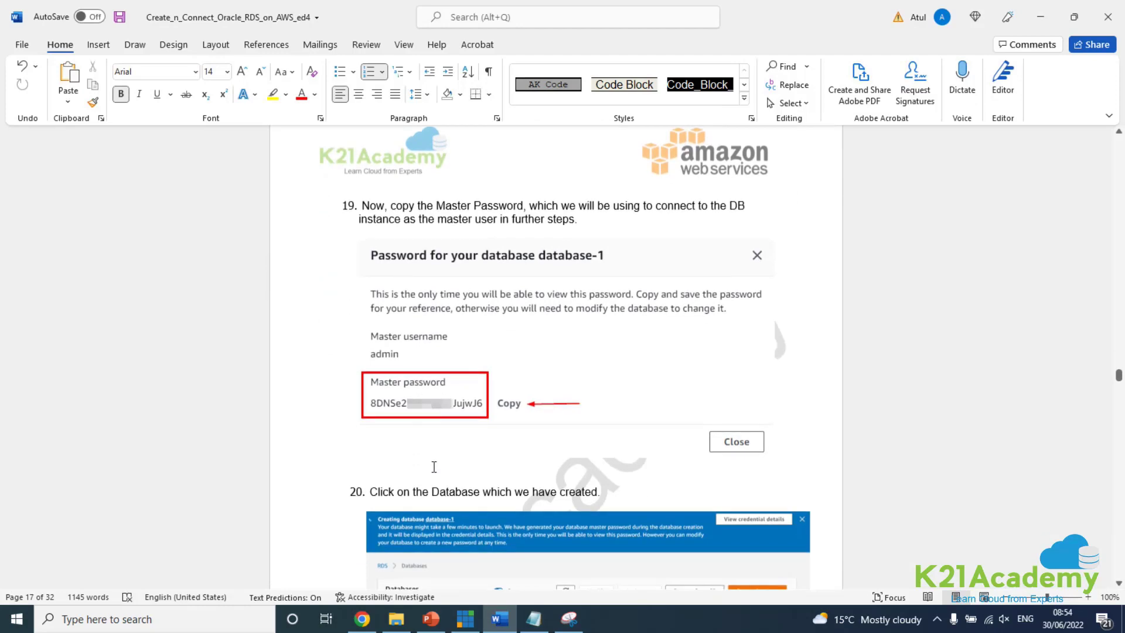
scroll(433, 468, down, 15)
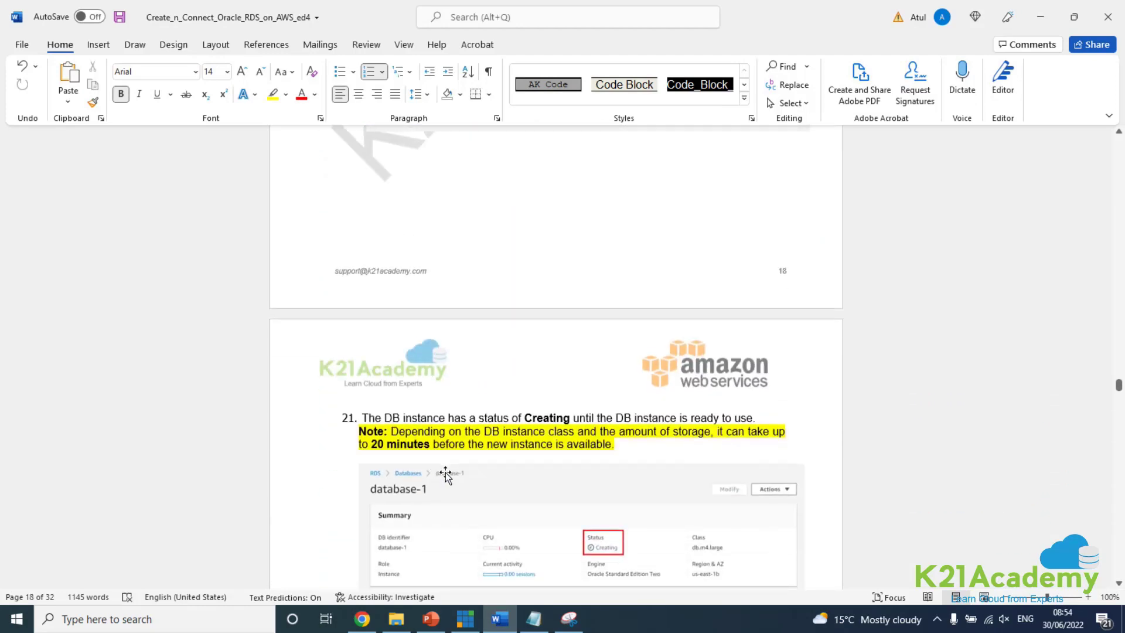
key(alt+Tab)
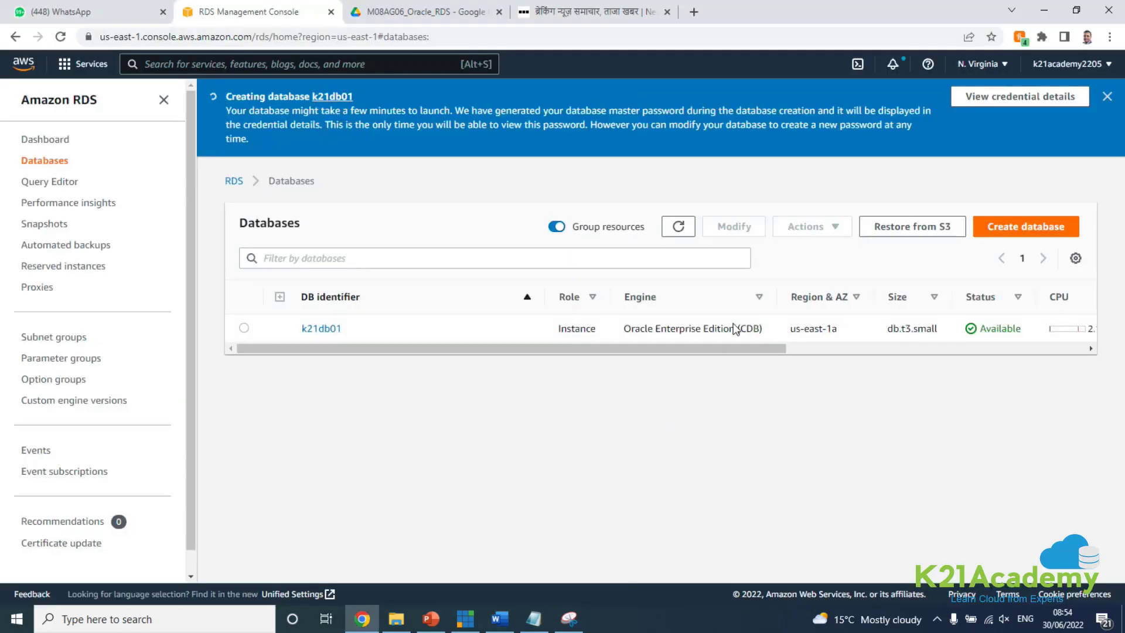
Reopen the credential details of k21db01, copy the master password again, and close the details.
click(976, 98)
click(505, 387)
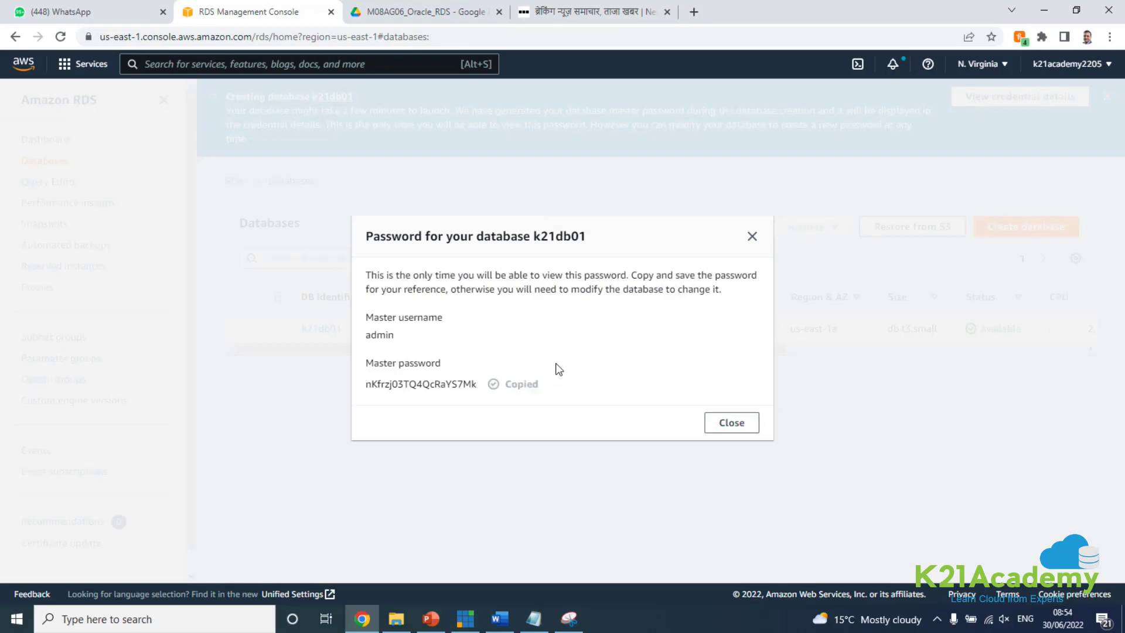
click(752, 236)
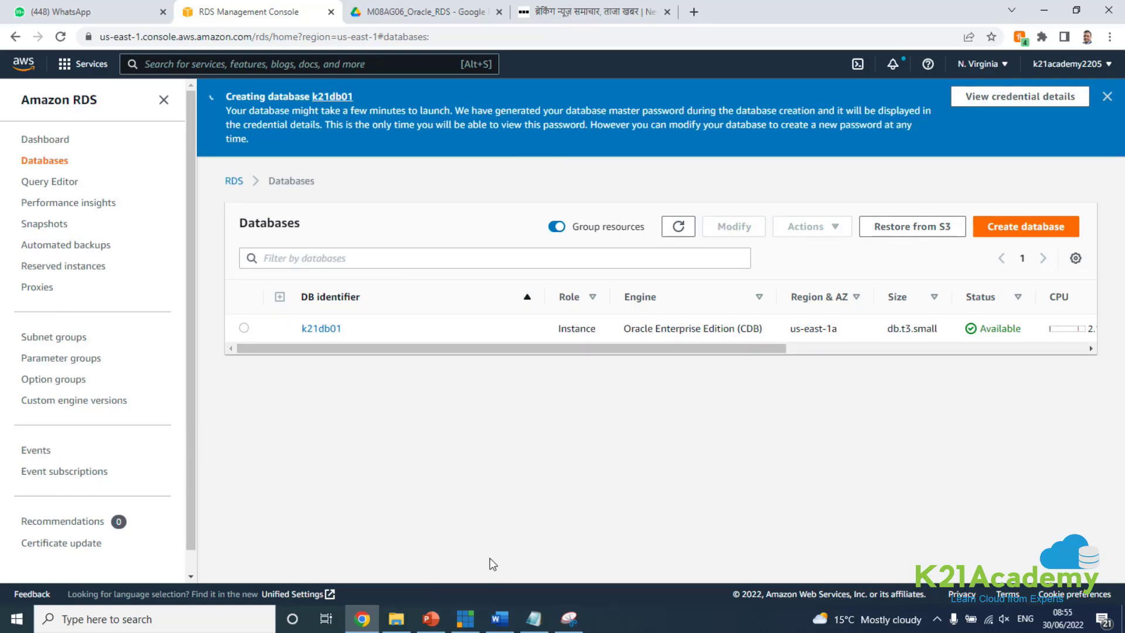
Switch to the Word lab guide and find section 5.1, Enable Telnet Client.
click(500, 618)
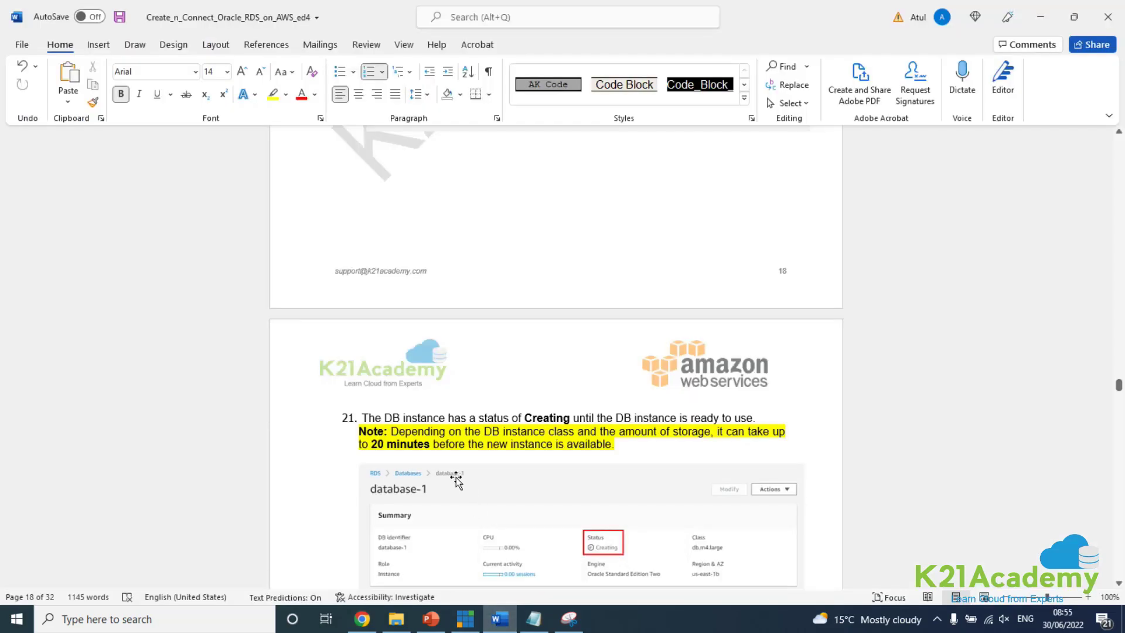
scroll(449, 484, down, 10)
scroll(449, 483, down, 10)
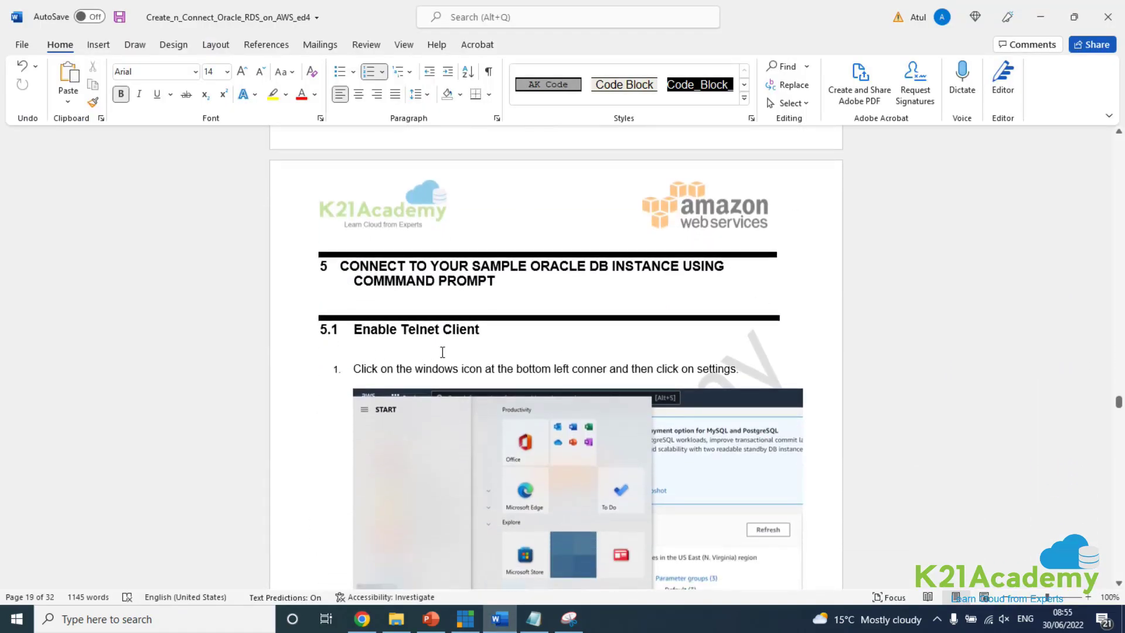
scroll(442, 351, down, 2)
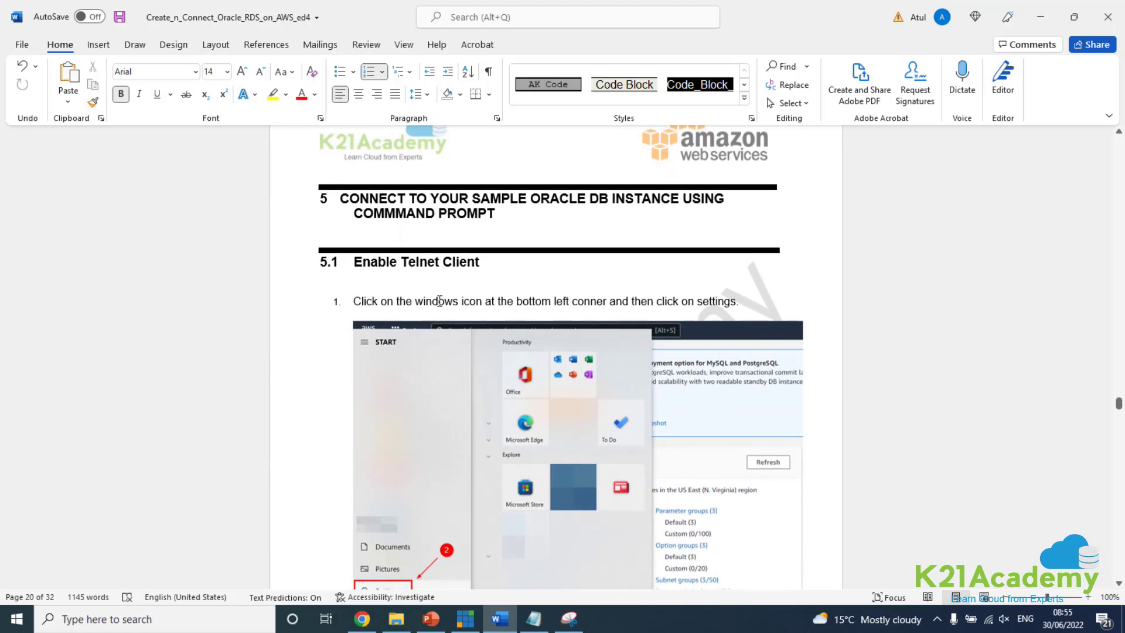
Open a Command Prompt, start telnet to test whether the client is installed, and quit it.
click(148, 624)
text(cmd)
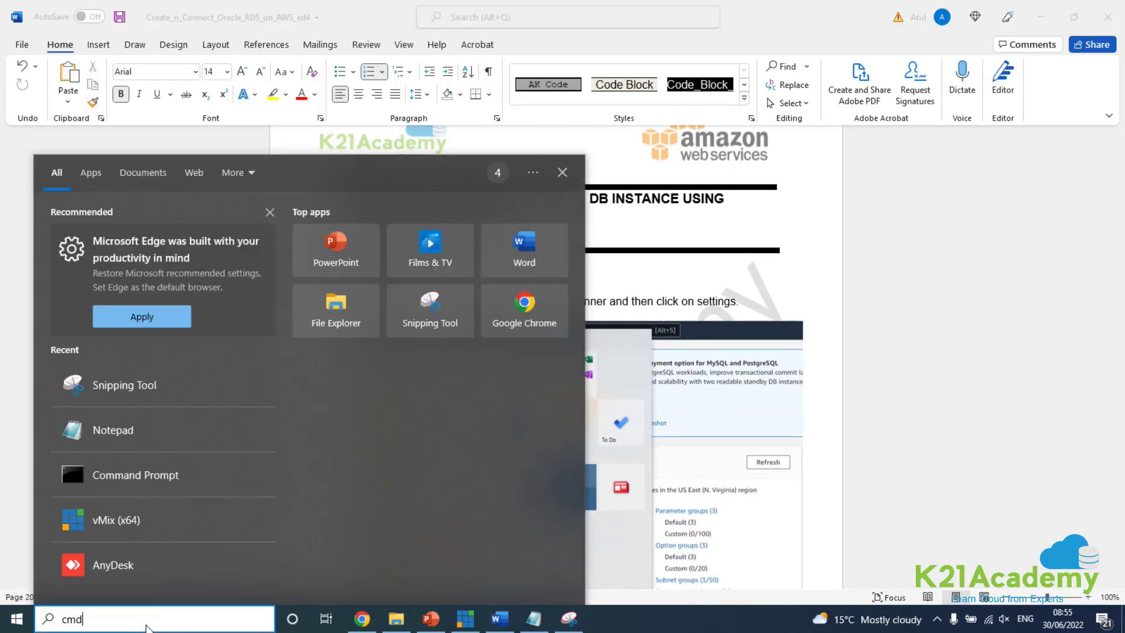
key(Return)
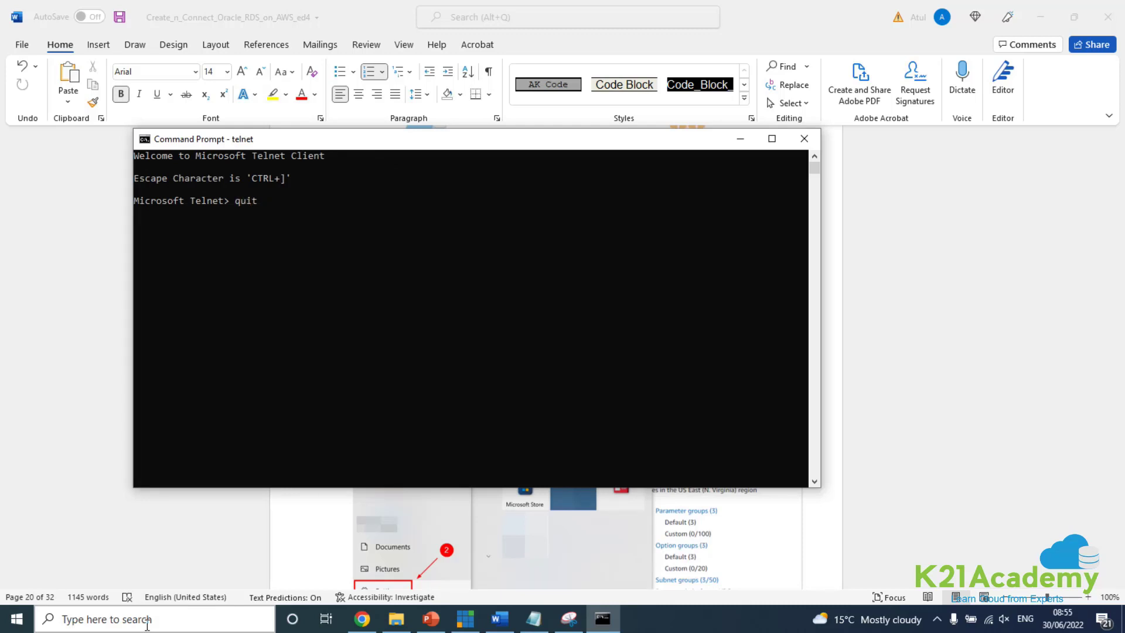
key(Return)
Return to the Word lab guide and read the section 5.1 steps for enabling the Telnet Client.
key(alt+Tab)
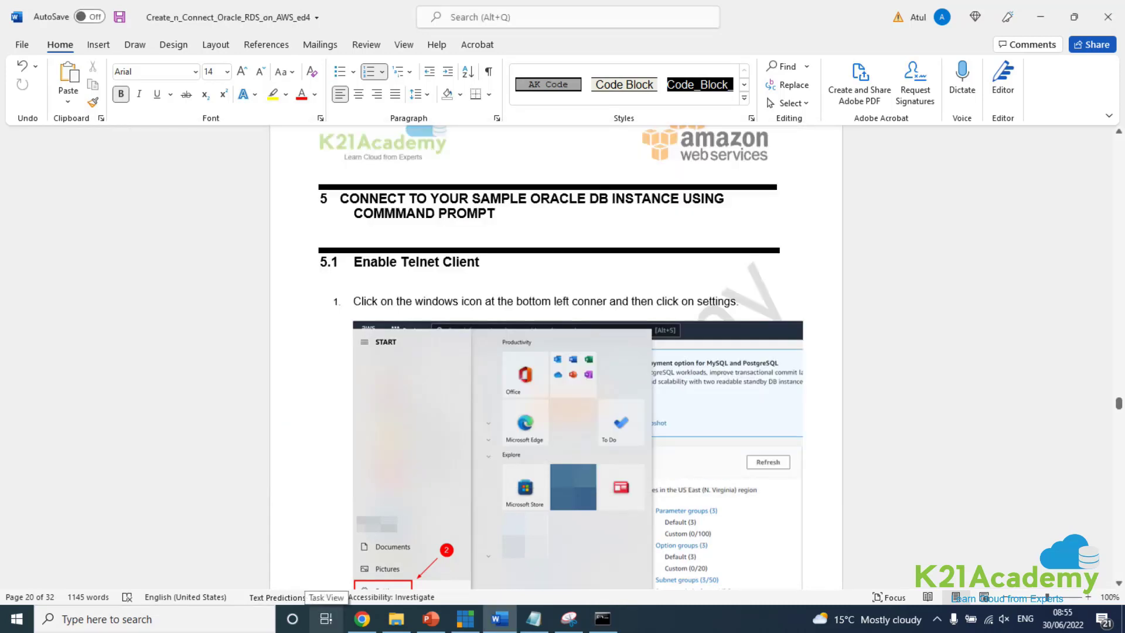
scroll(355, 481, down, 2)
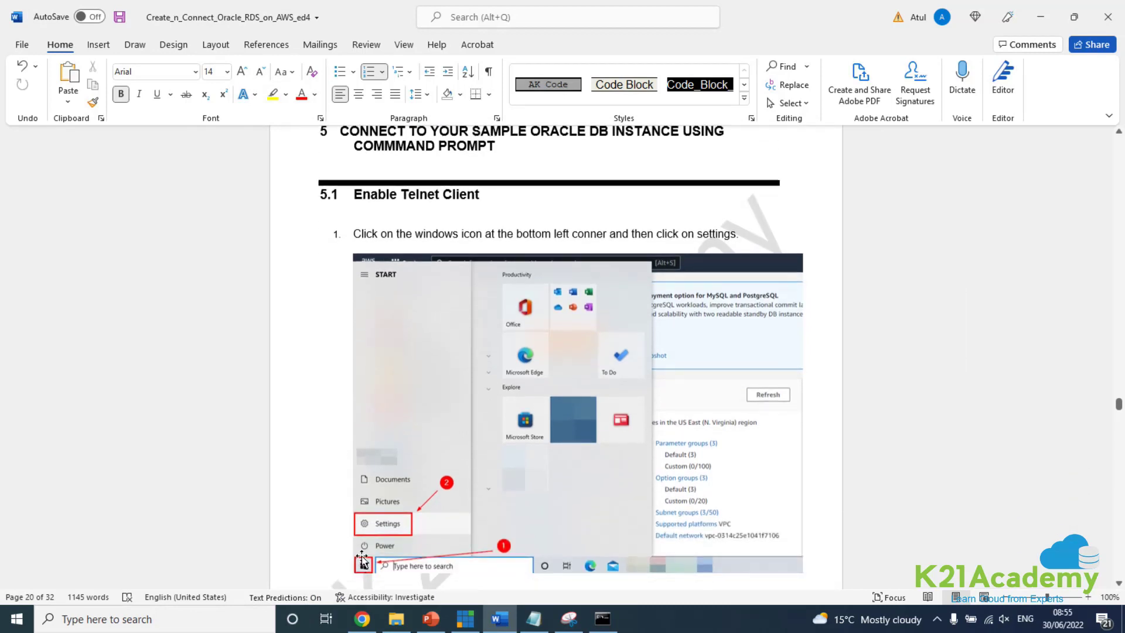
scroll(388, 527, down, 1)
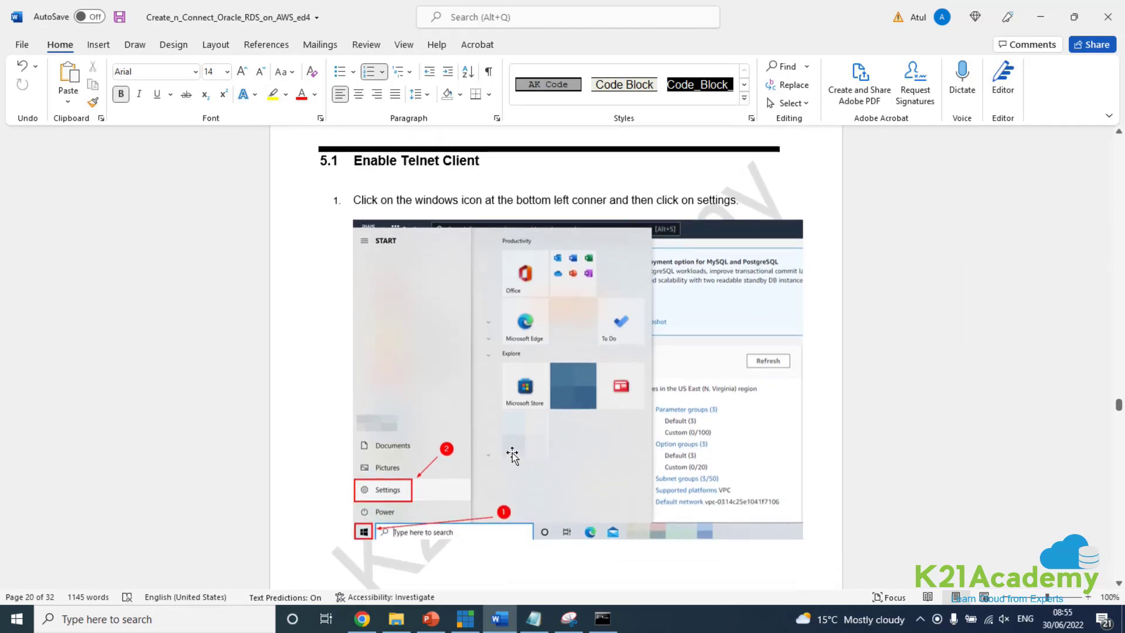
scroll(512, 454, down, 18)
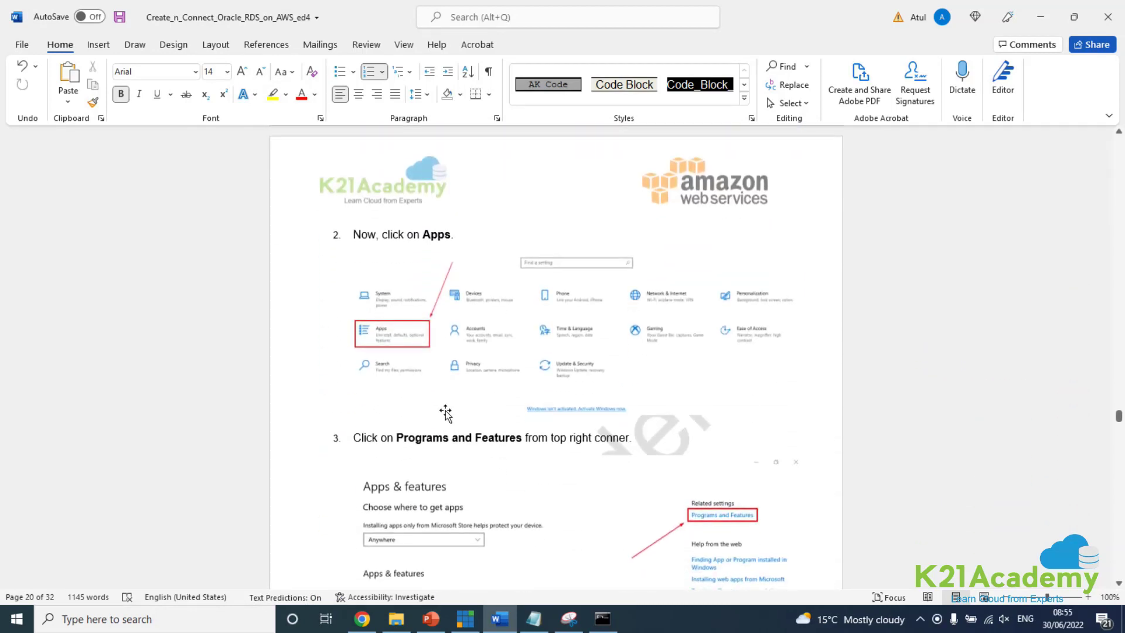
scroll(417, 363, down, 2)
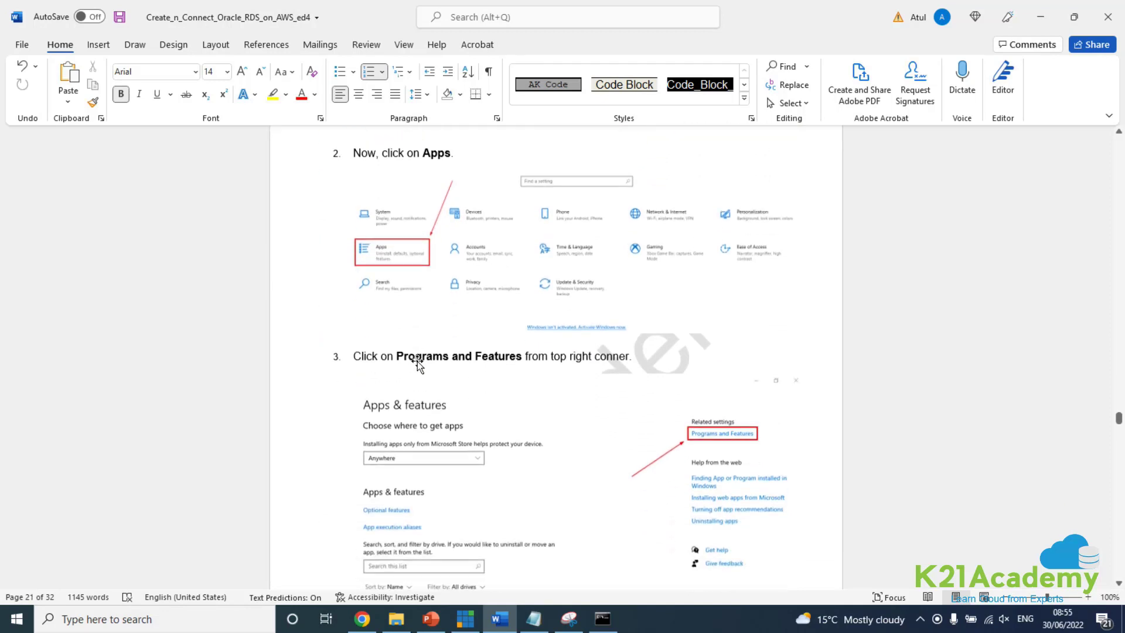
scroll(665, 445, down, 3)
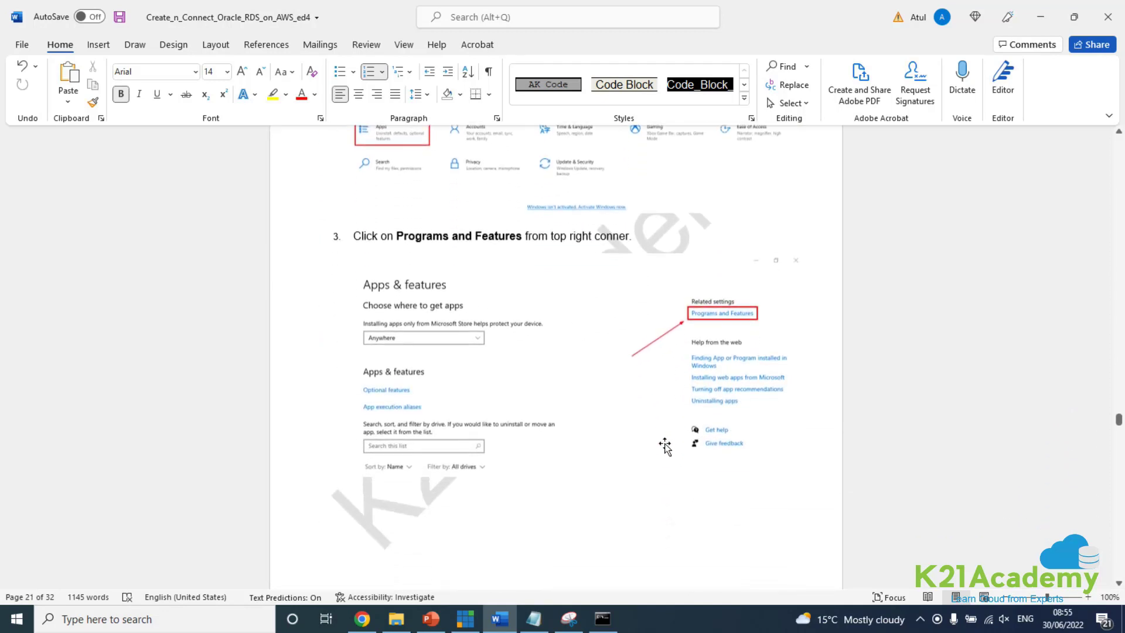
scroll(665, 445, down, 13)
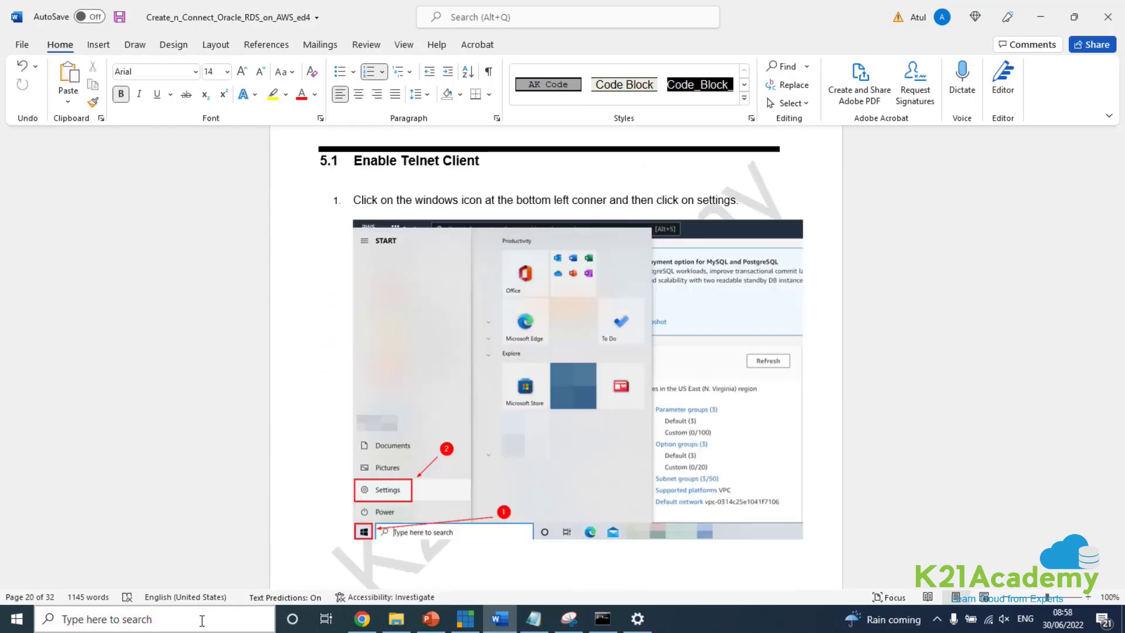
Open the Windows Settings app and move its window aside so the lab guide stays readable.
click(201, 620)
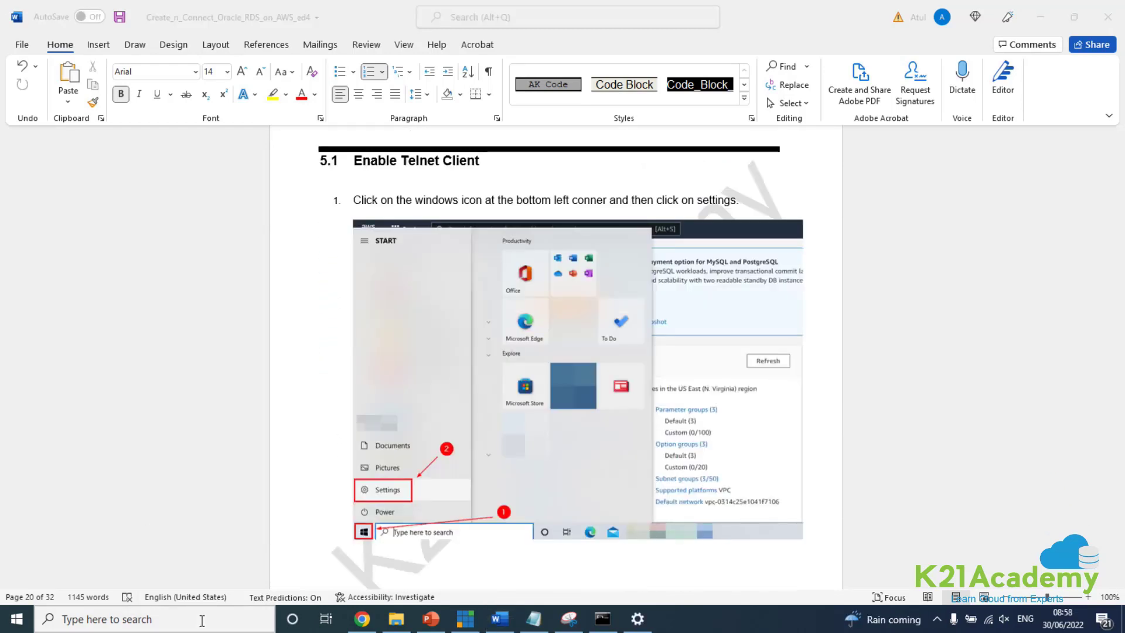
text(sett)
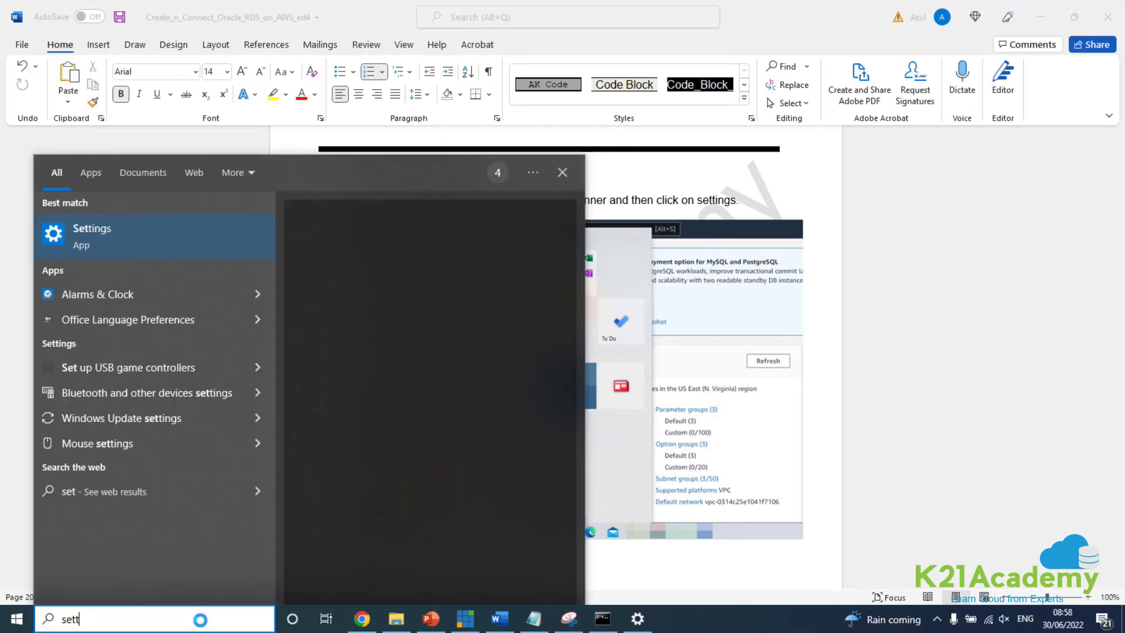
click(499, 273)
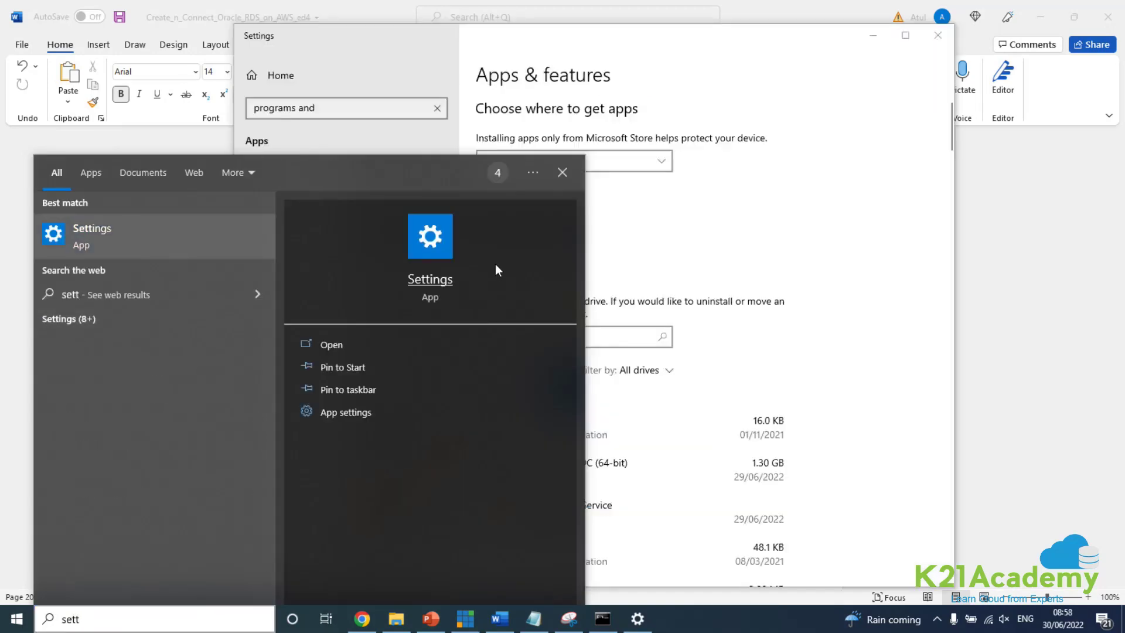
drag(588, 48, 981, 61)
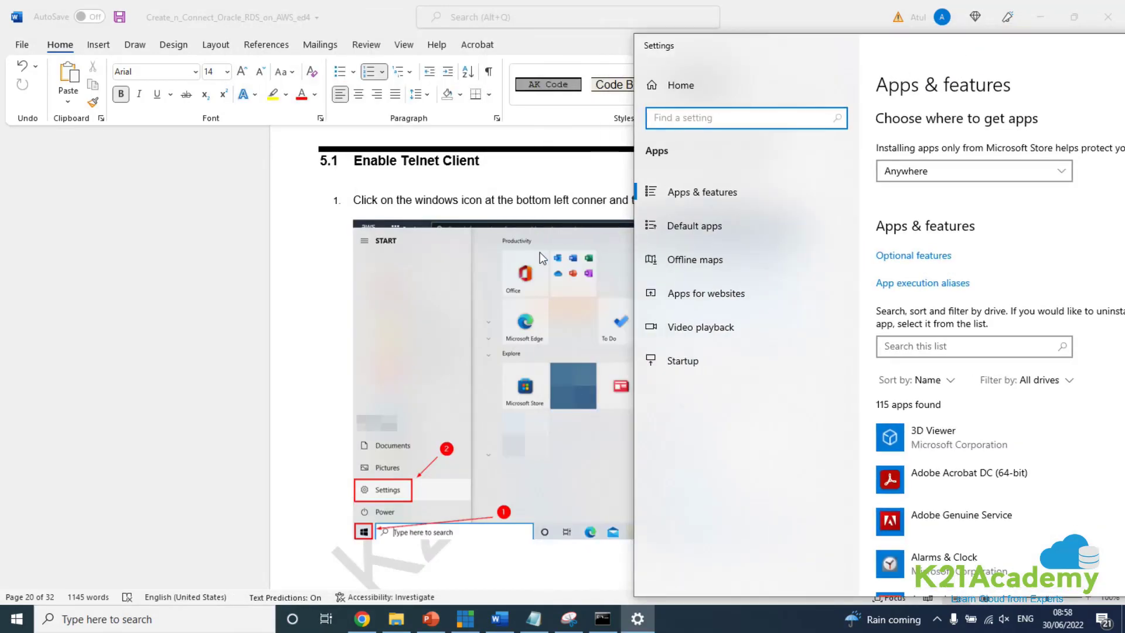
Read the lab guide up to step 4, then search Settings for Turn Windows features on or off and open it.
scroll(530, 268, down, 6)
scroll(527, 286, down, 6)
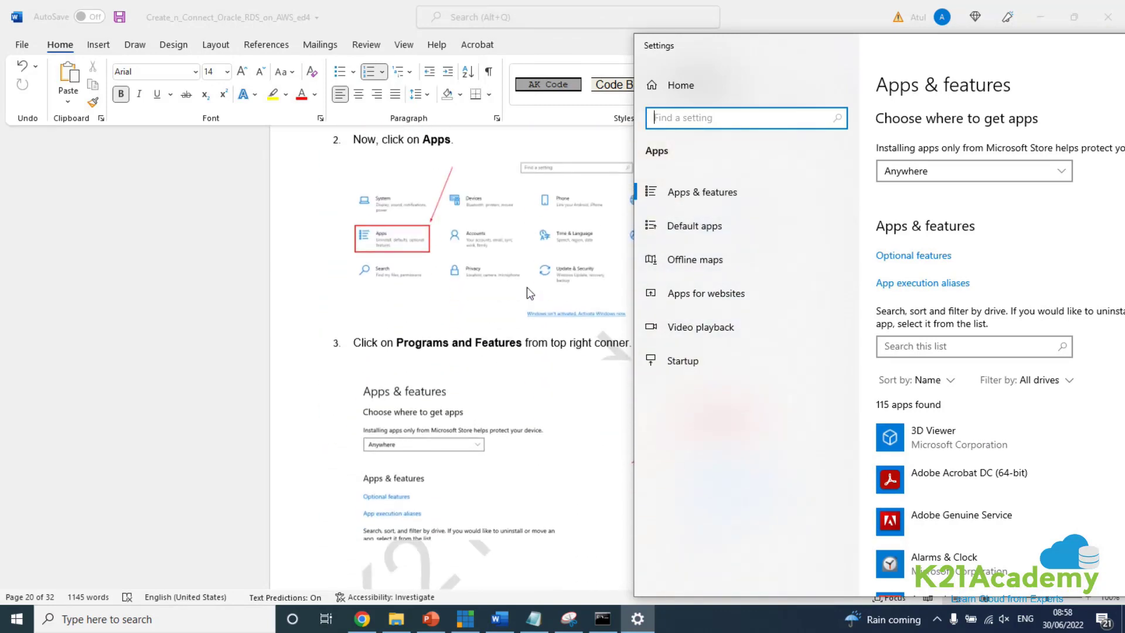
scroll(526, 288, down, 3)
scroll(527, 296, down, 3)
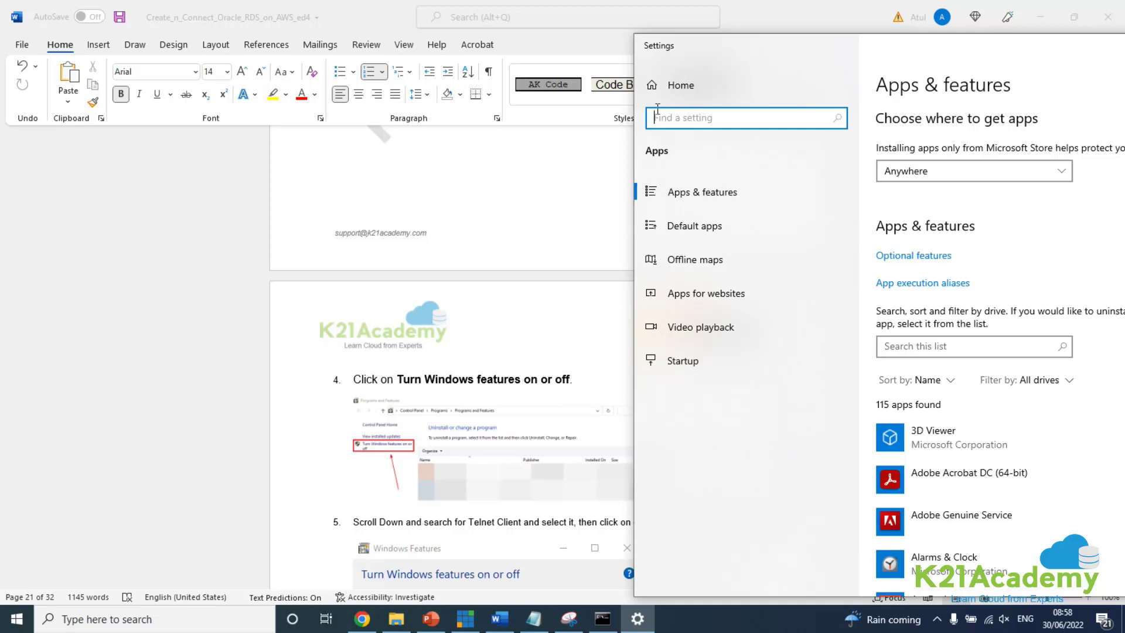
text(turn window)
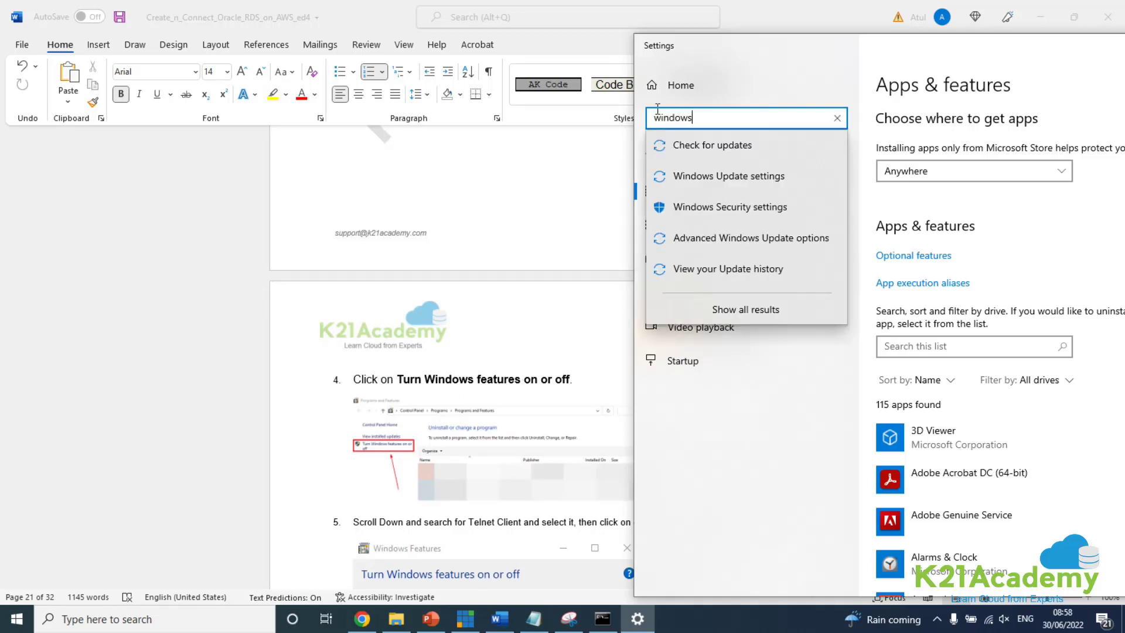
click(740, 144)
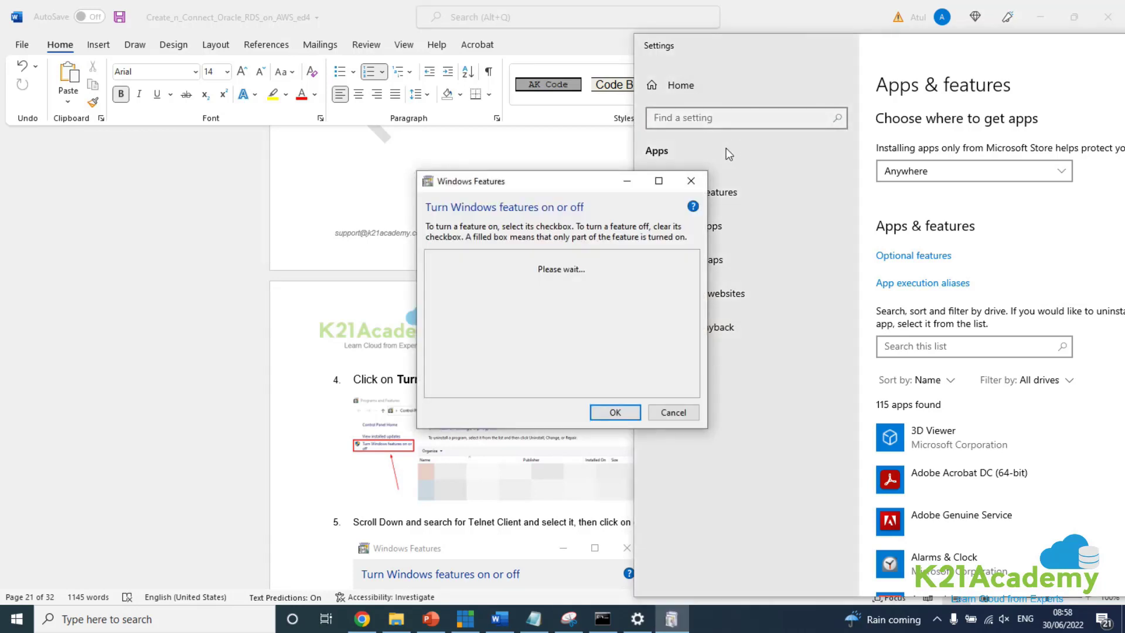
Move the Windows Features dialog aside, check that Telnet Client is enabled in the feature list, and accept the dialog.
drag(562, 185, 693, 100)
click(824, 305)
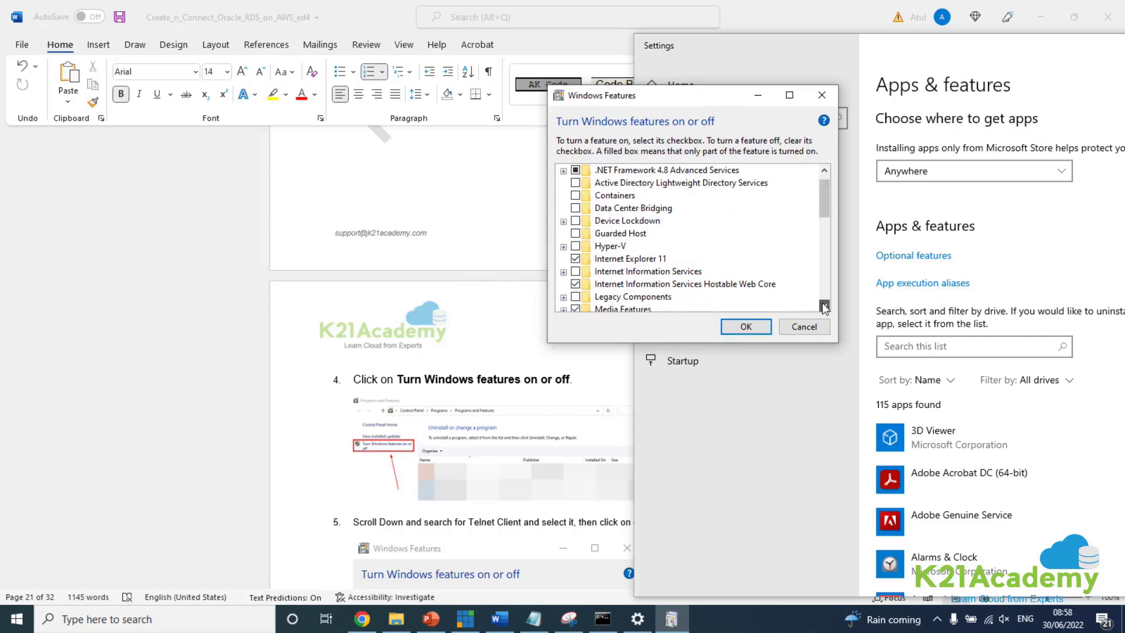
scroll(824, 306, down, 5)
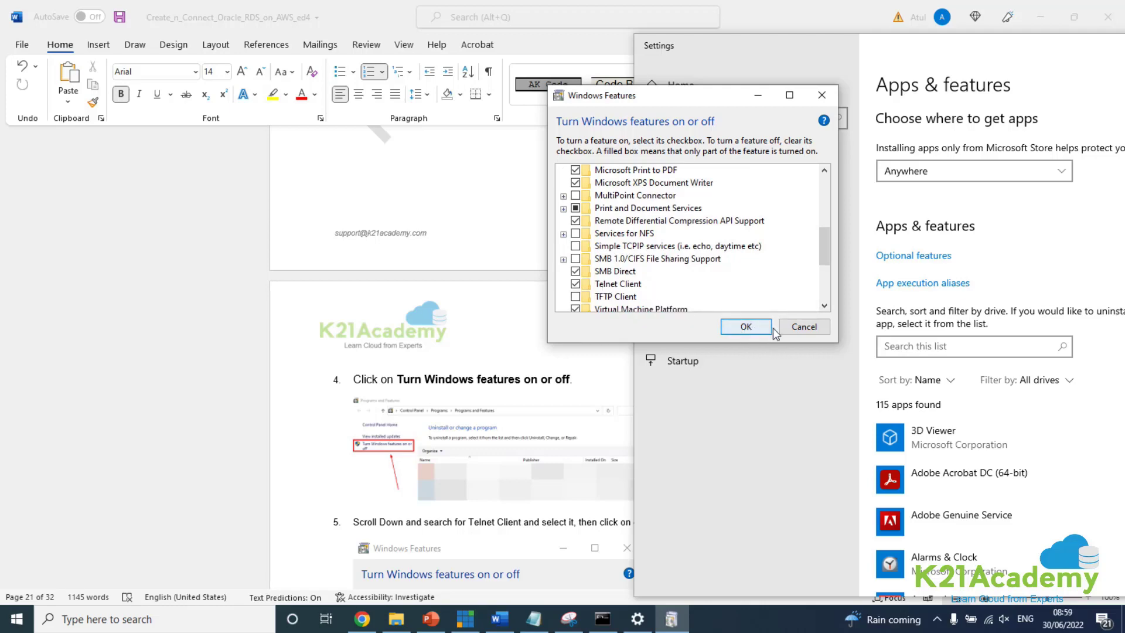
click(755, 332)
Check step 5 of the lab guide against the Telnet setup and move the Settings window back over the document.
scroll(561, 340, down, 3)
scroll(561, 340, down, 3)
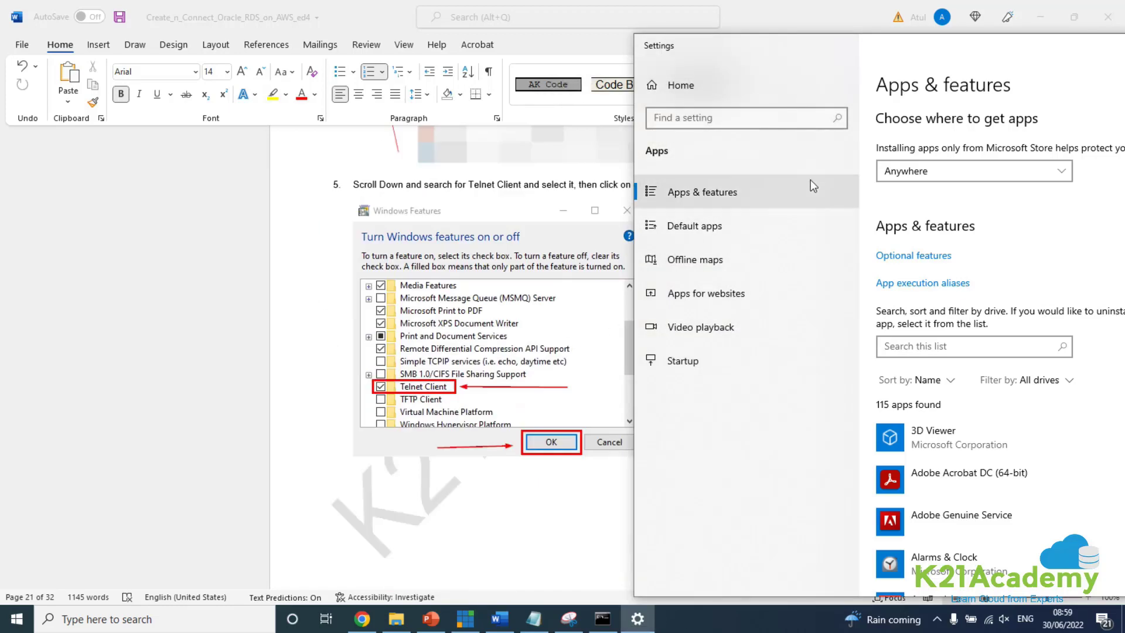
drag(912, 50, 528, 47)
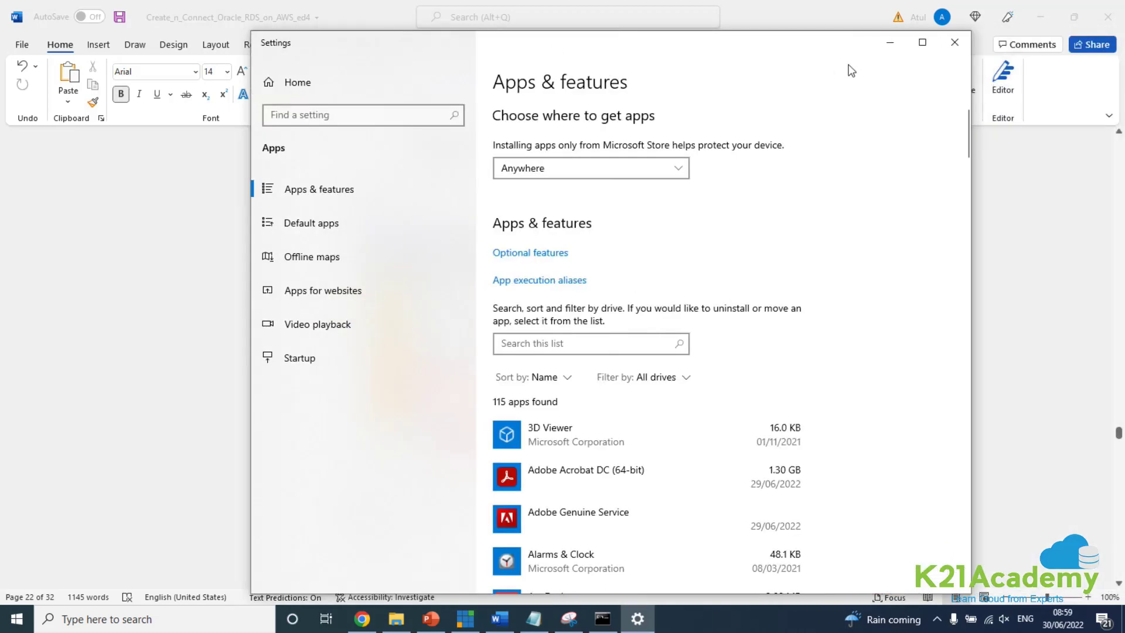
Minimize the Settings window and read step 1 of section 5.2, Connect to Oracle DB Instance, in the lab guide.
click(895, 44)
scroll(551, 348, down, 4)
scroll(551, 347, down, 5)
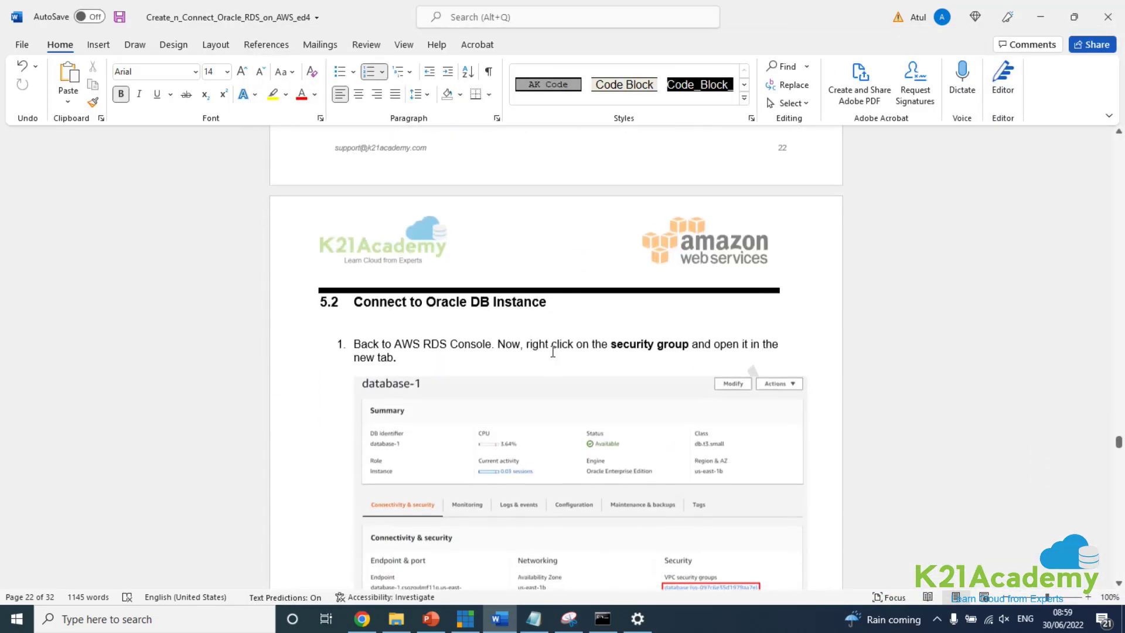
scroll(571, 339, down, 1)
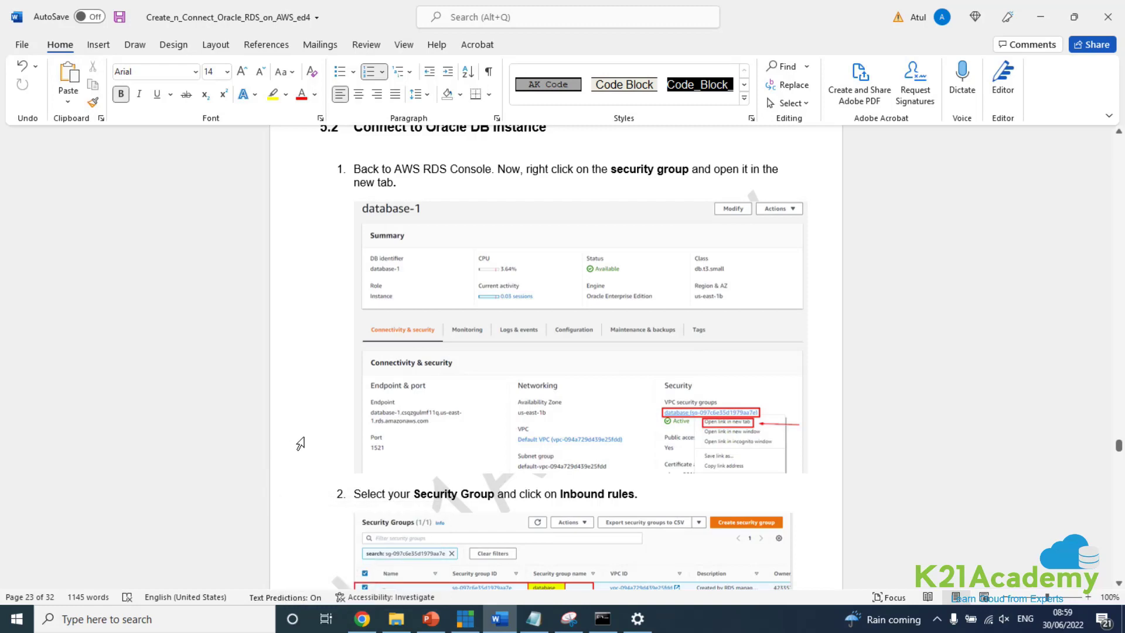
Switch to the RDS console in Chrome, open the k21db01 database, and look over its summary and Monitoring before returning to Connectivity & security.
key(alt+Tab)
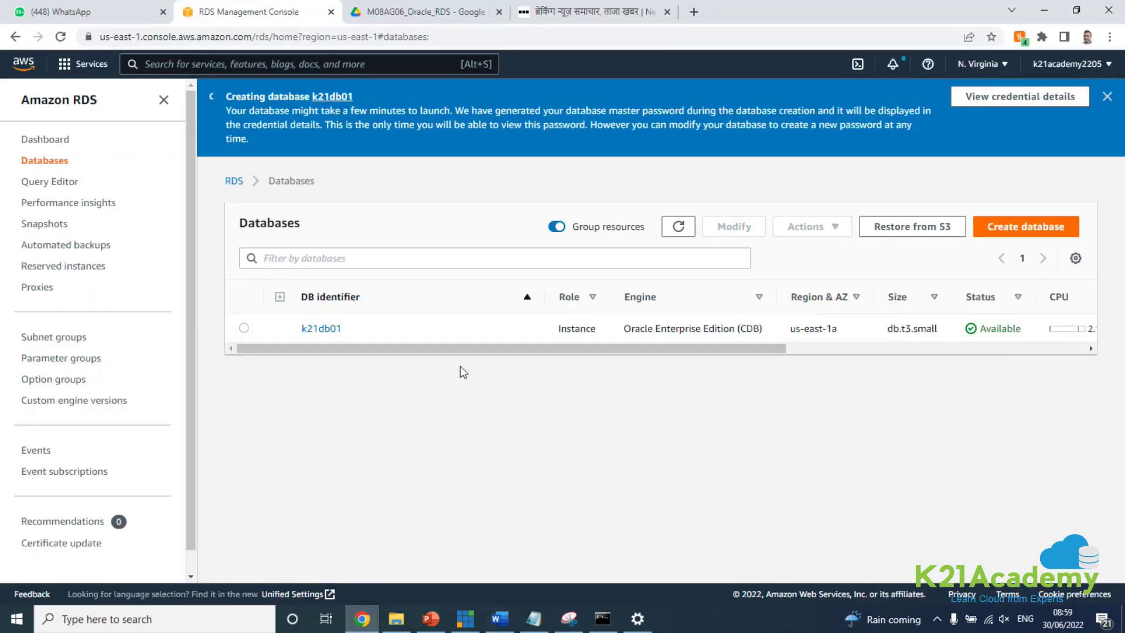
drag(508, 350, 363, 353)
click(324, 331)
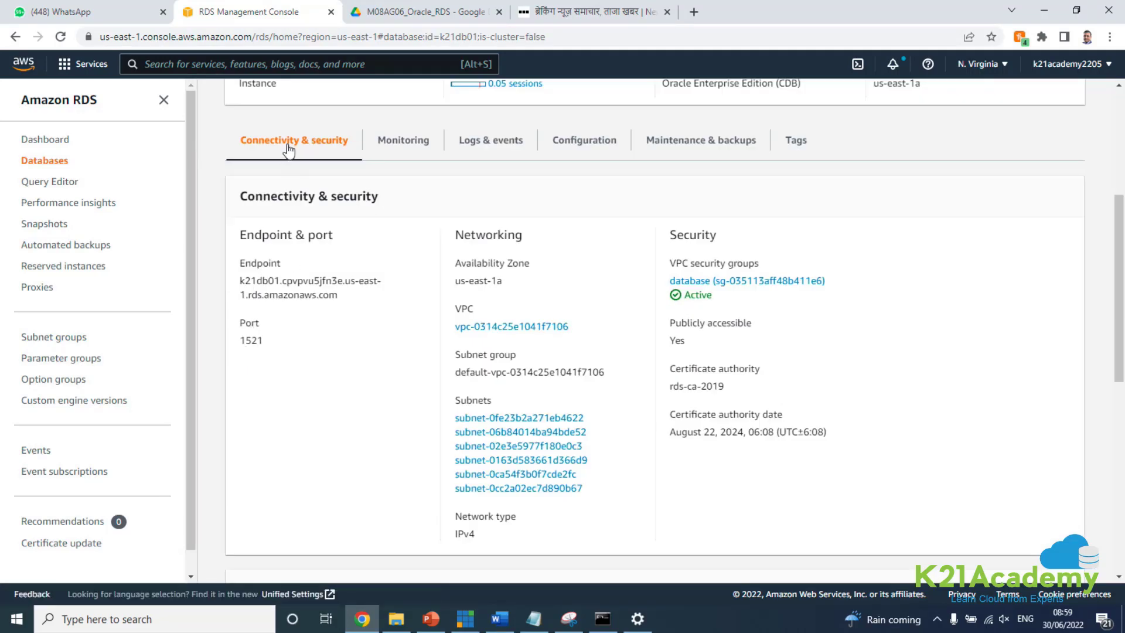
scroll(314, 156, up, 3)
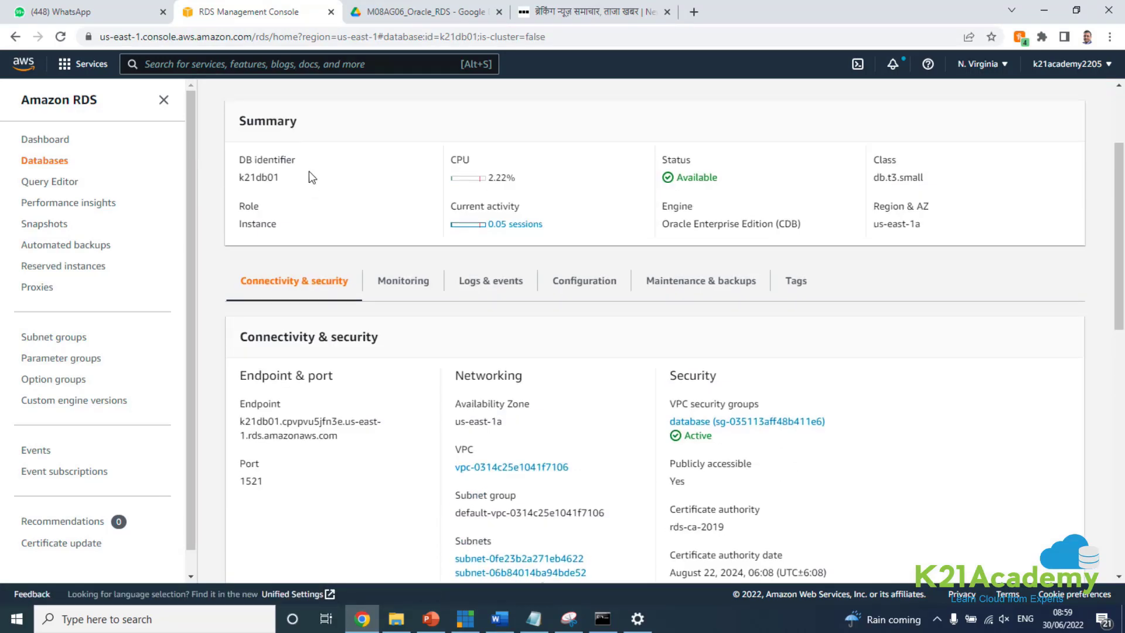
scroll(328, 266, up, 2)
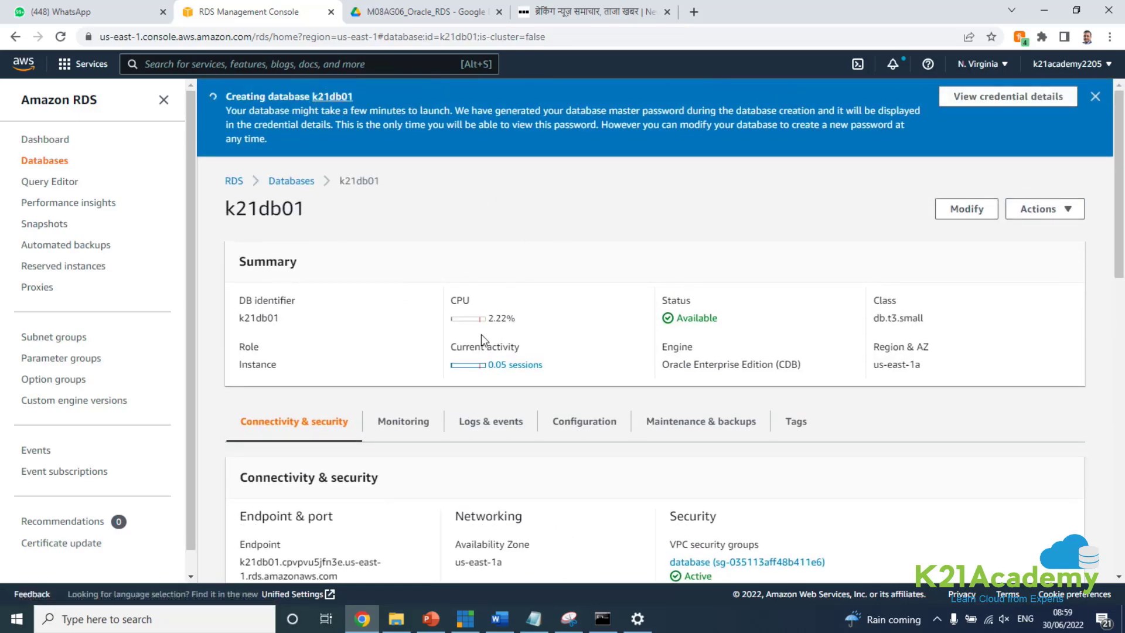
scroll(409, 378, down, 2)
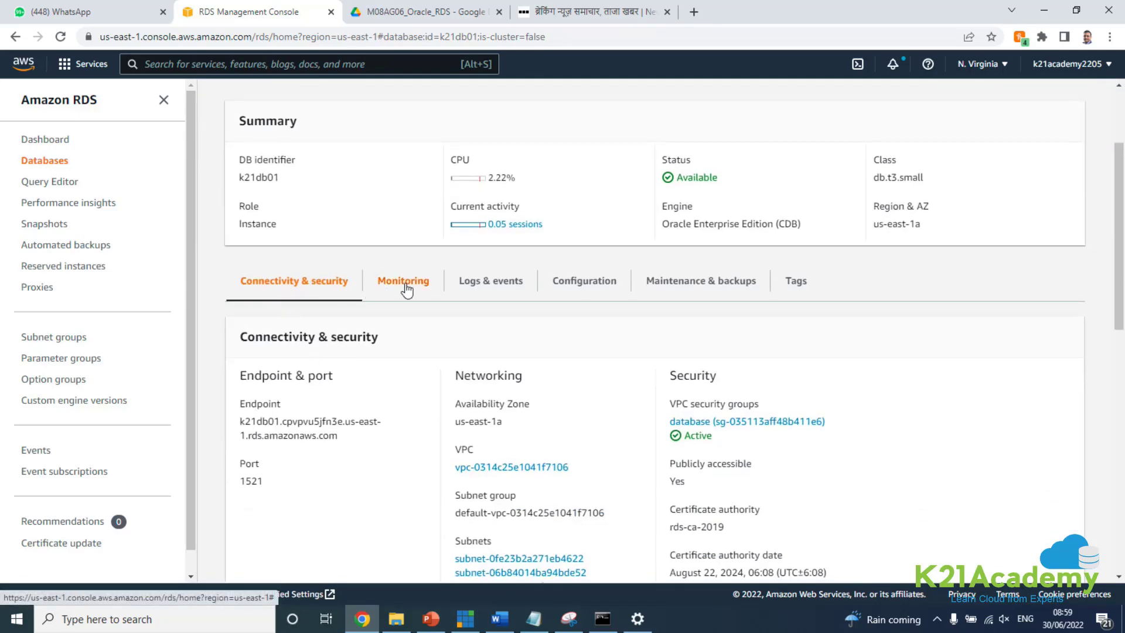
click(404, 282)
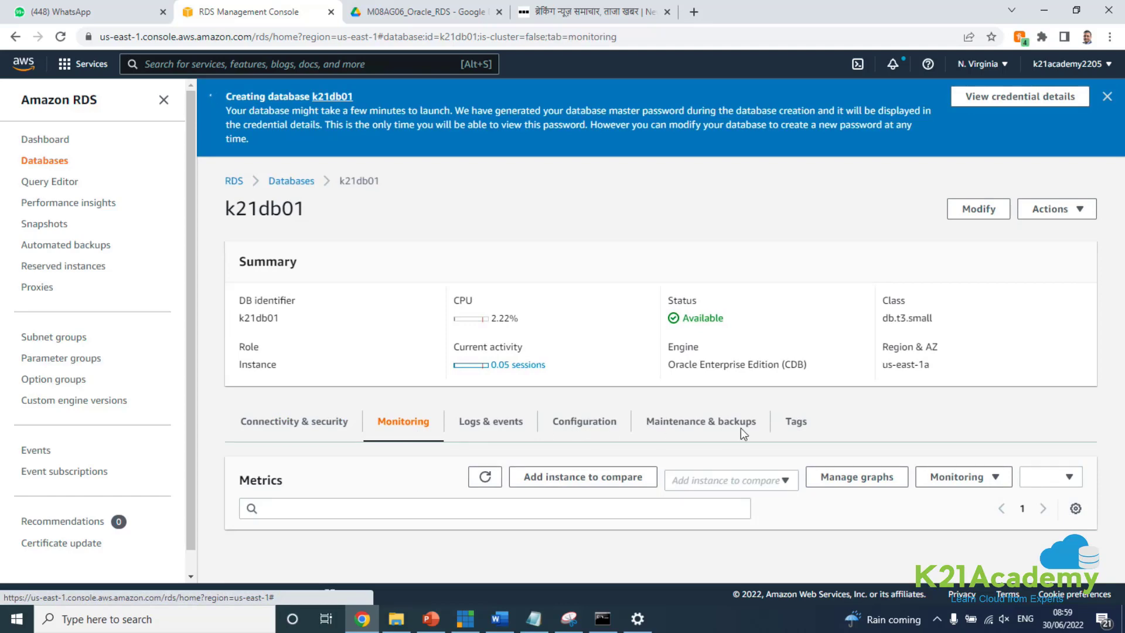
click(318, 426)
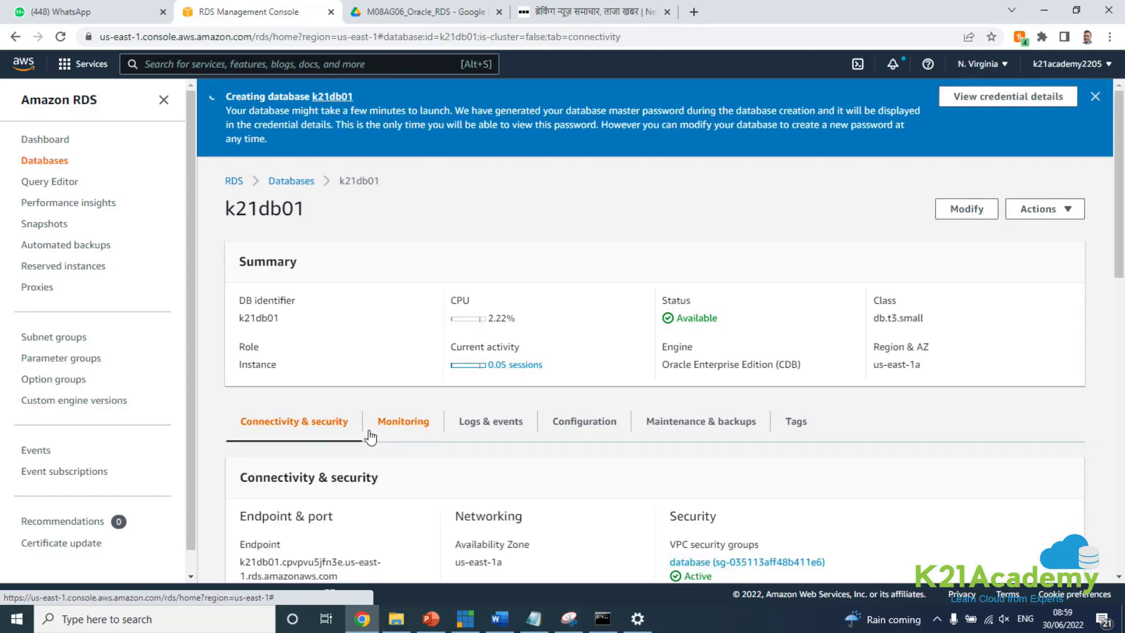
Copy the k21db01 endpoint address from the Connectivity & security details.
scroll(340, 445, down, 3)
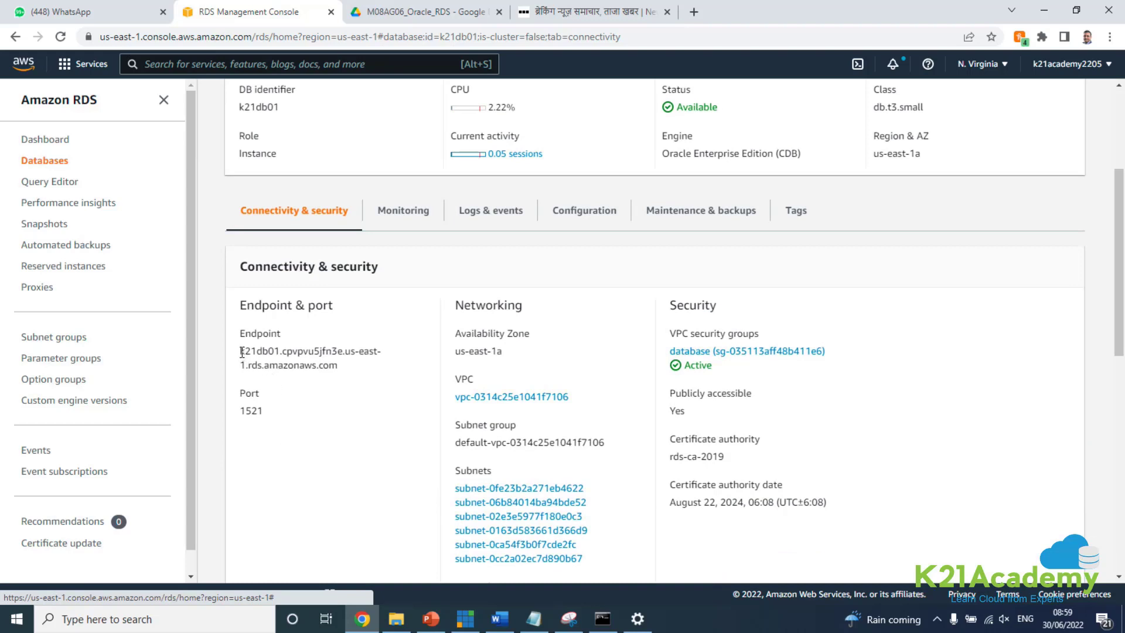
drag(241, 351, 338, 364)
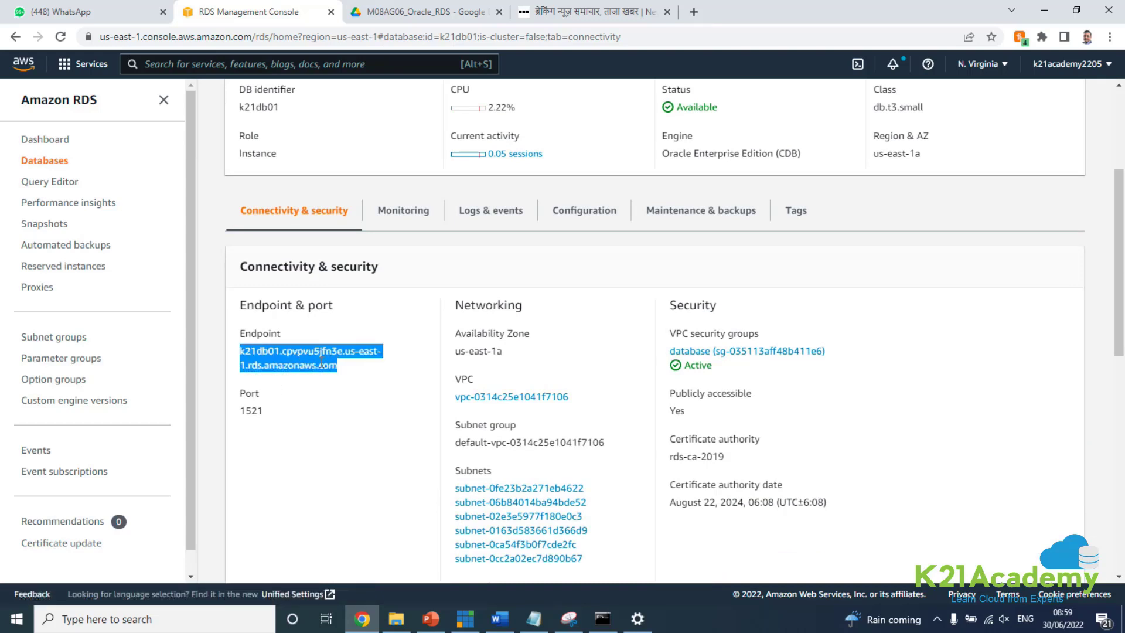
right_click(321, 362)
click(339, 375)
In Command Prompt, run telnet against the copied k21db01 endpoint on port 1521 and move the window off the endpoint details.
click(602, 618)
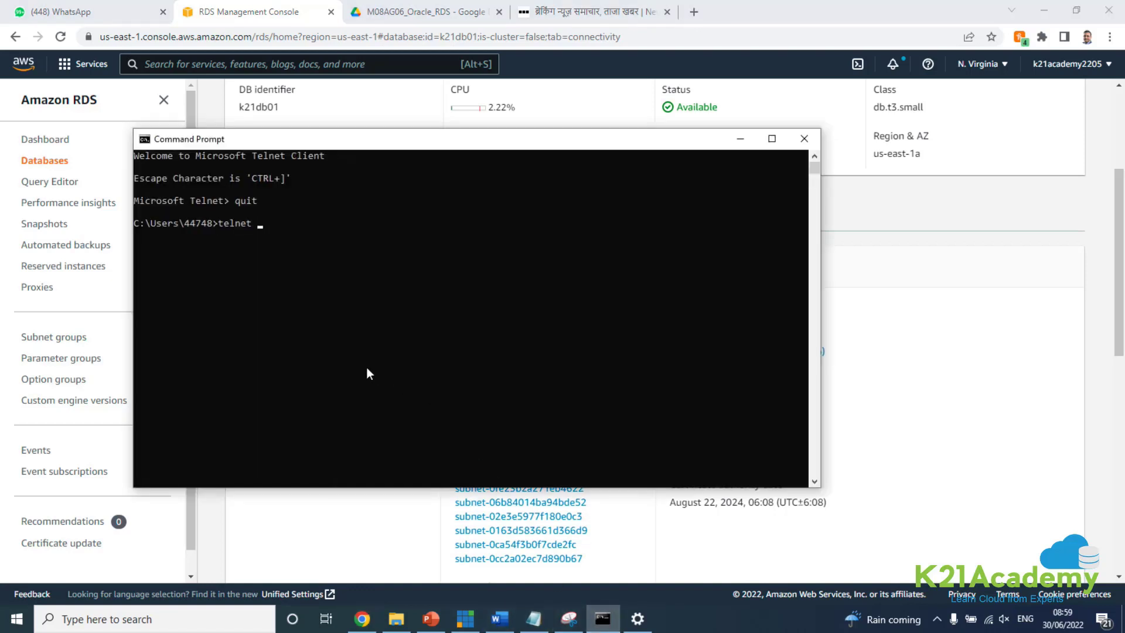
key(ctrl+v)
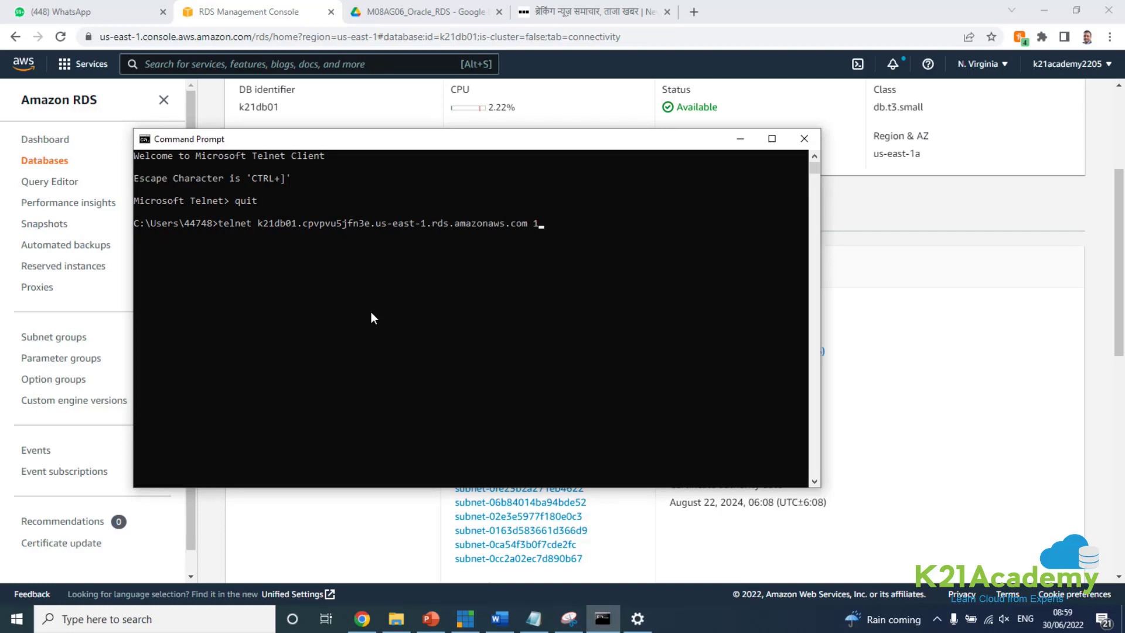
text(1521)
key(Return)
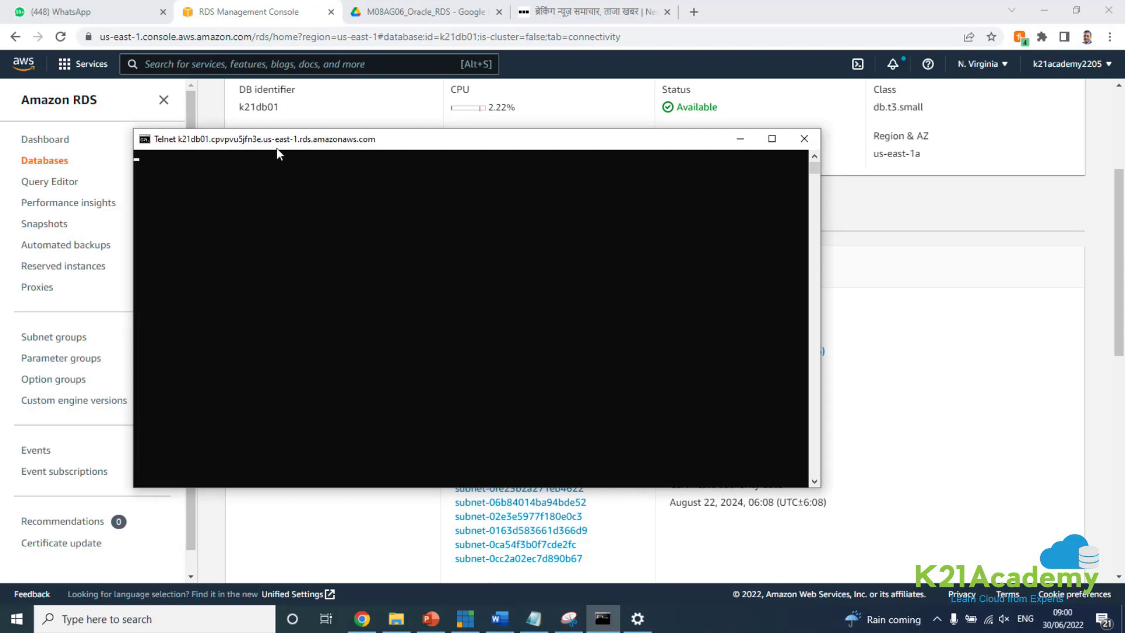
drag(276, 149, 429, 155)
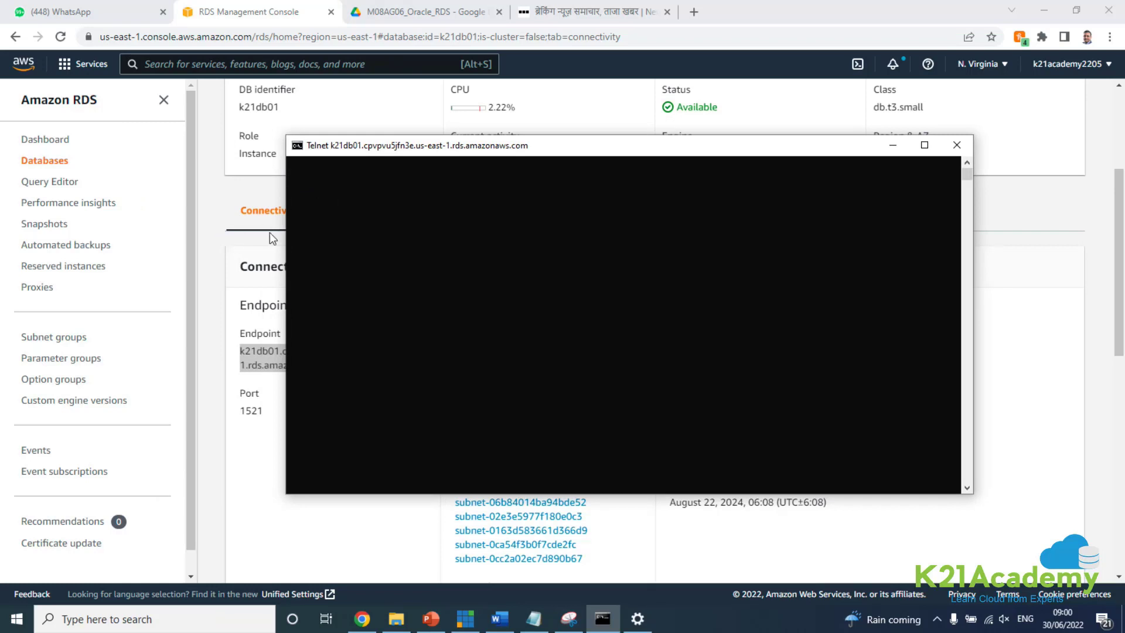
Review the k21db01 connectivity details, security group rules, replication and IAM role sections in the RDS console.
click(238, 234)
scroll(234, 240, down, 10)
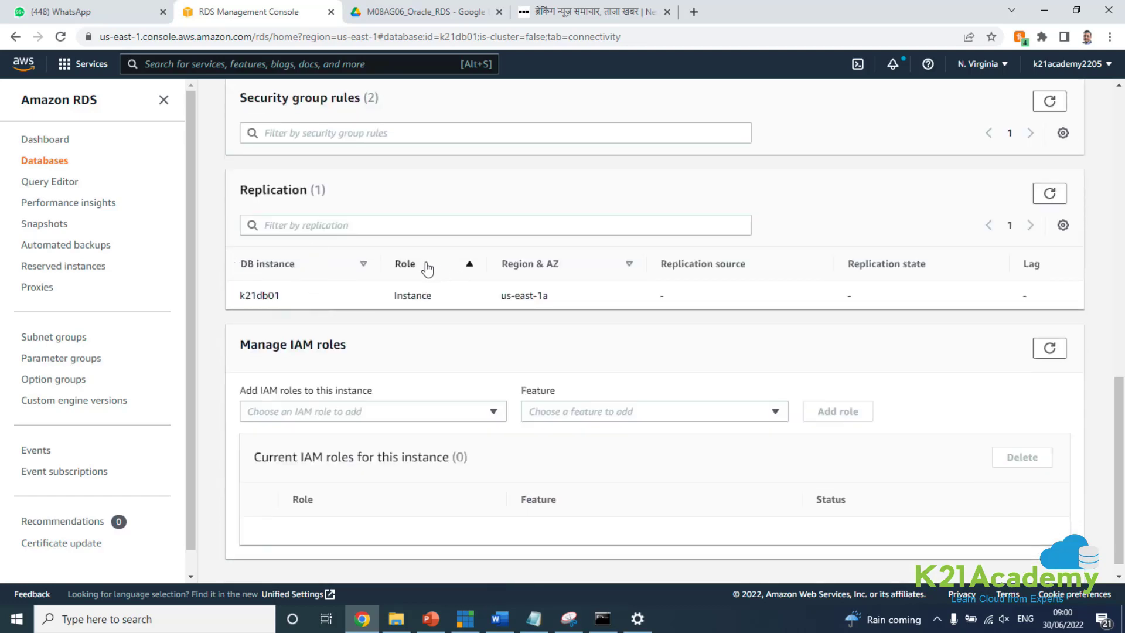
scroll(376, 272, up, 8)
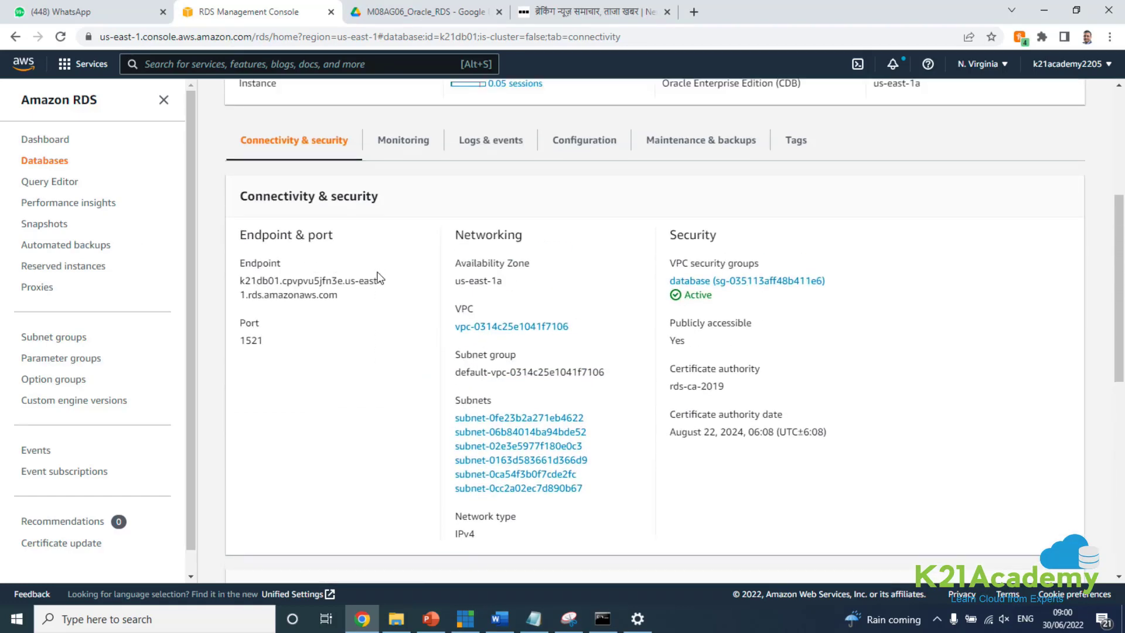
scroll(378, 278, down, 5)
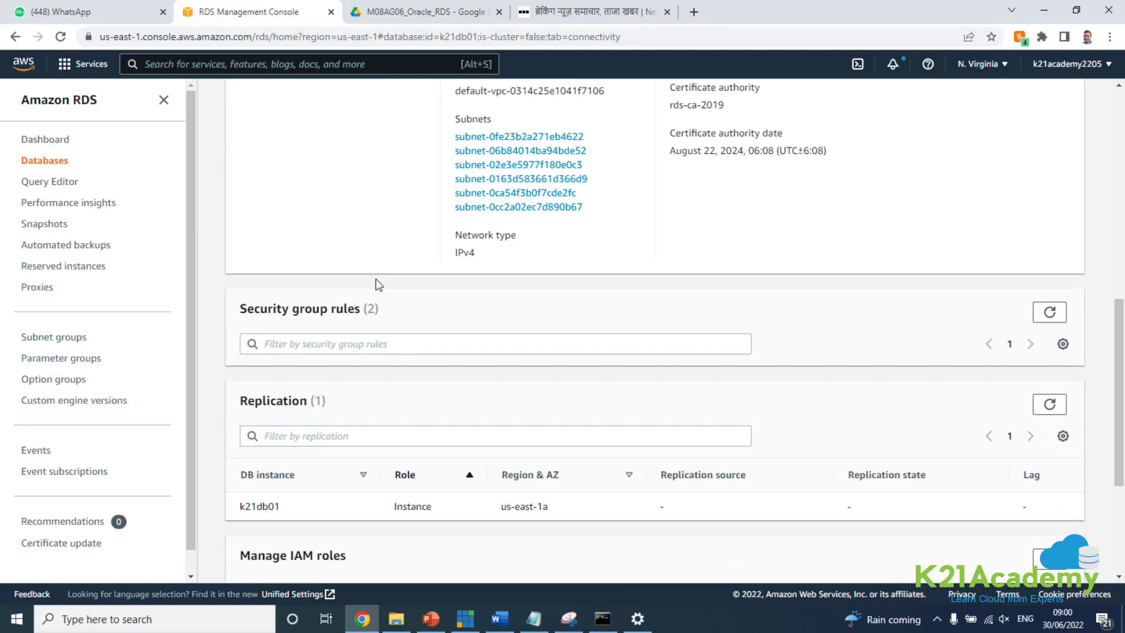
scroll(374, 279, down, 1)
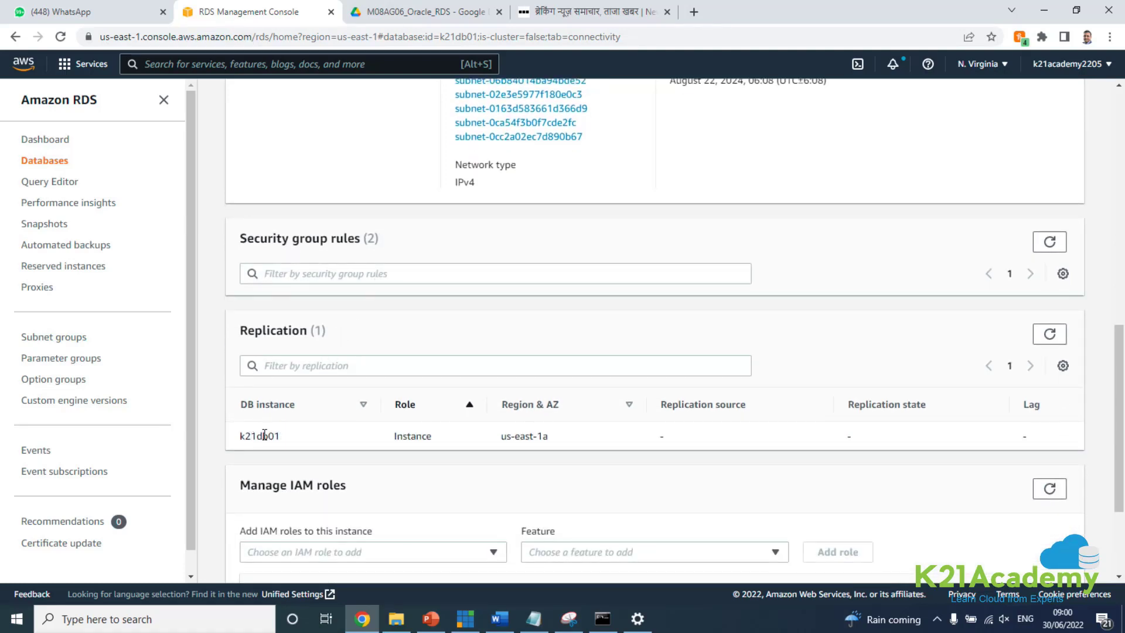
scroll(276, 434, down, 1)
scroll(276, 434, up, 5)
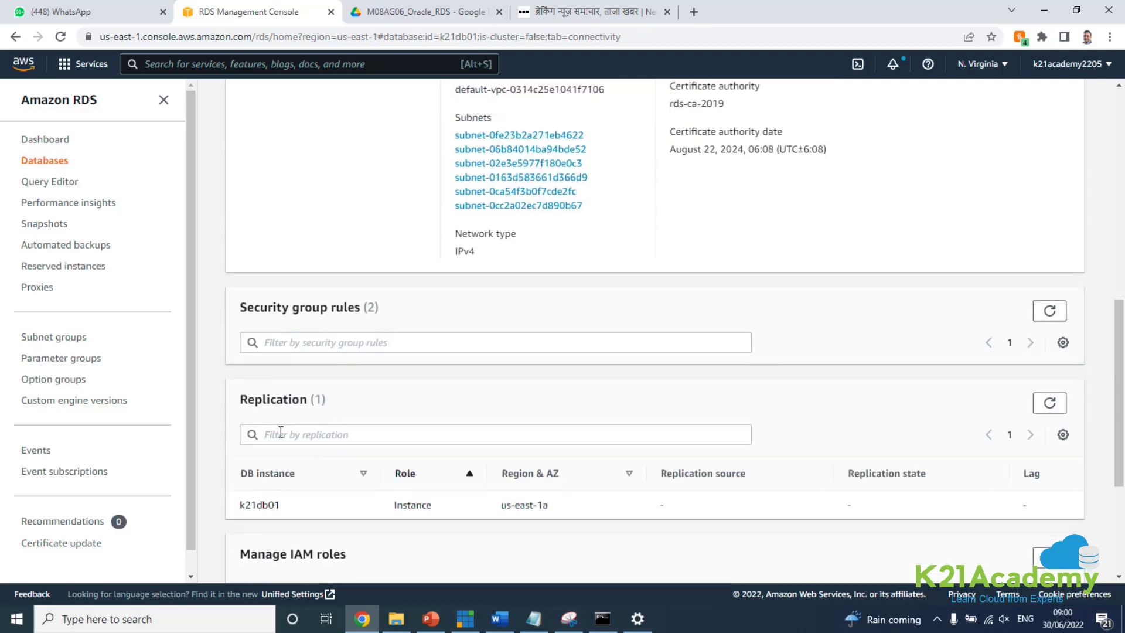
scroll(281, 438, up, 2)
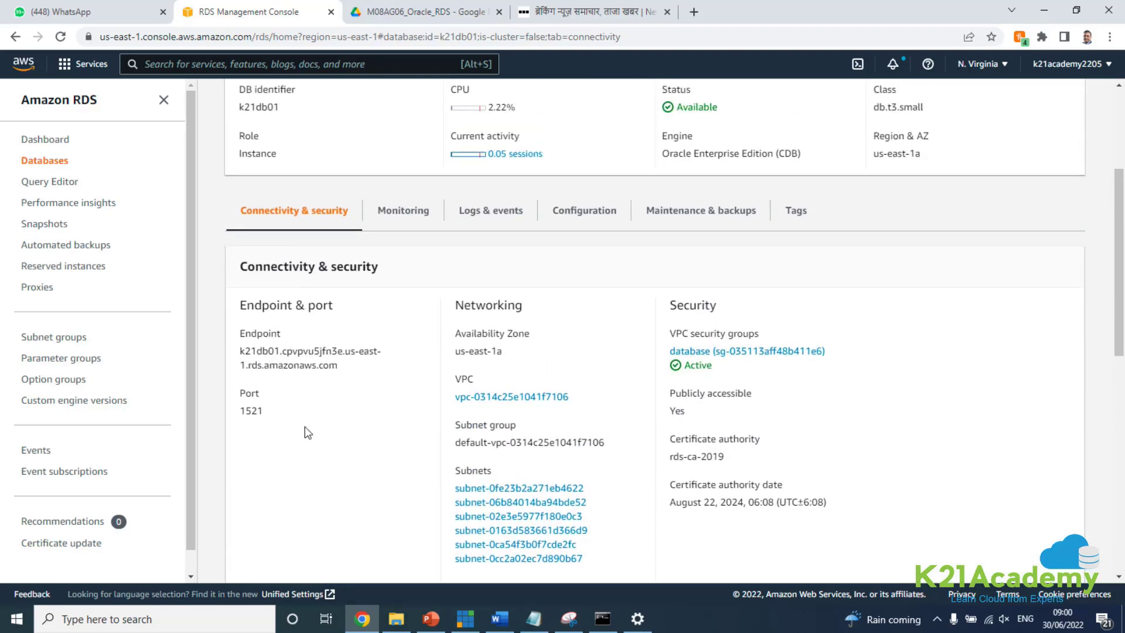
scroll(306, 431, up, 2)
scroll(465, 397, down, 5)
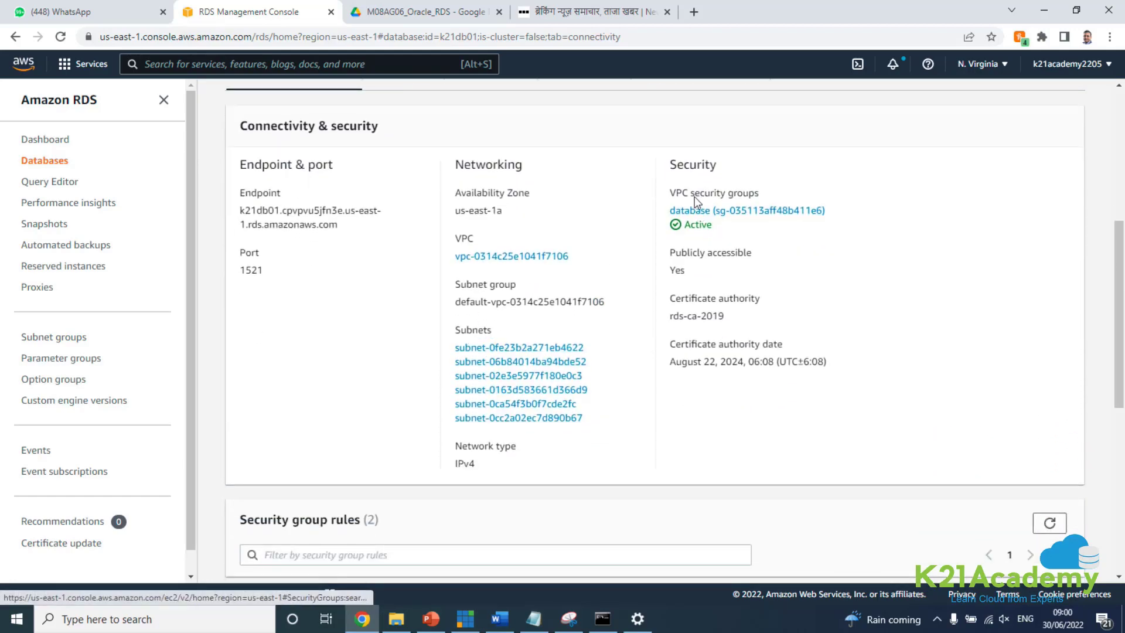
Open the database VPC security group of k21db01 in a new browser tab and show that group's details page.
right_click(727, 215)
click(761, 219)
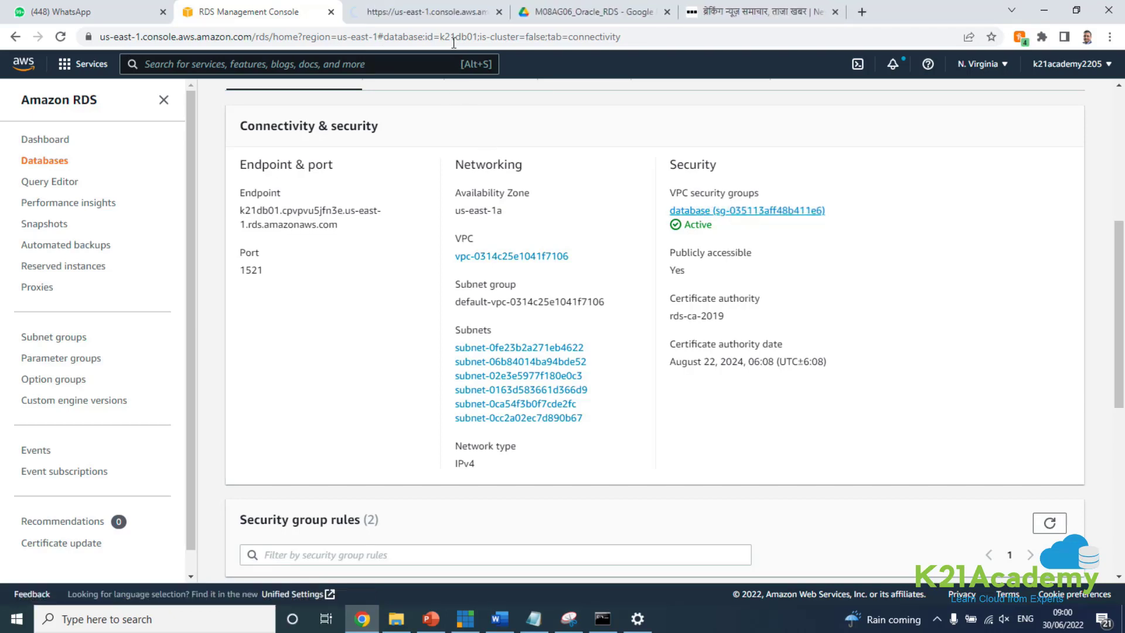
click(439, 16)
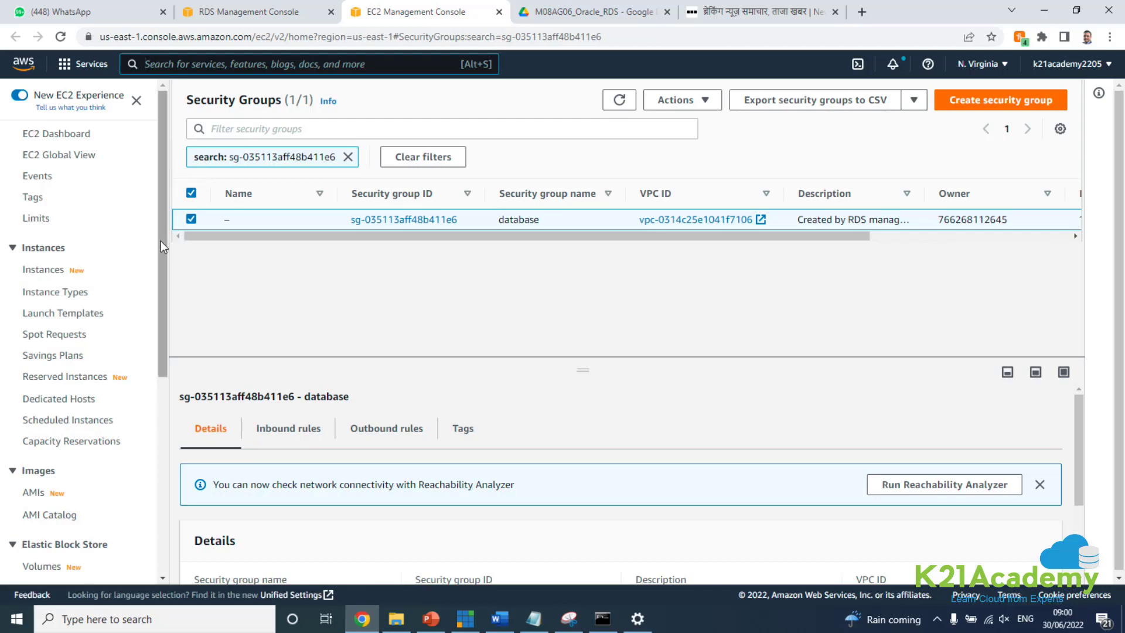
drag(160, 240, 154, 350)
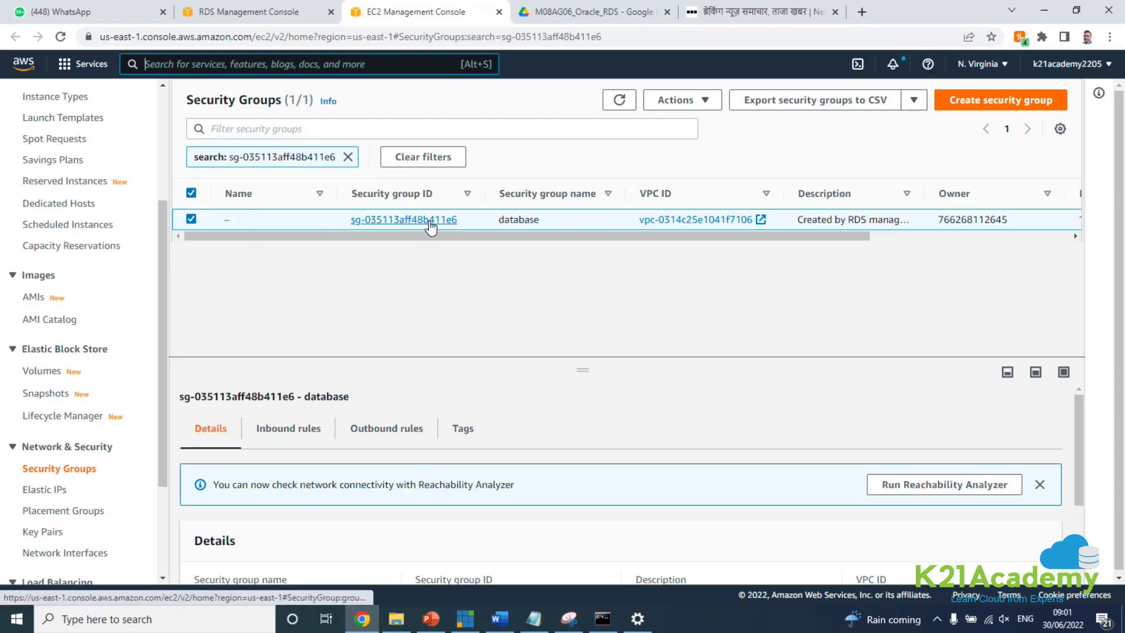
click(398, 221)
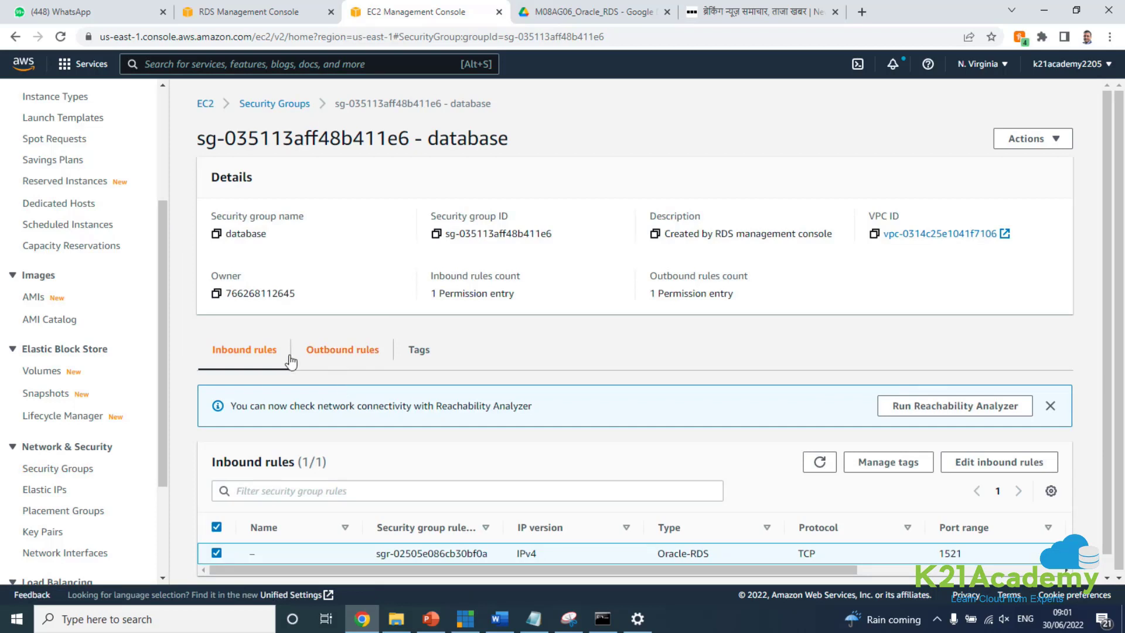
Examine the type, port range and source IP of the security group's inbound rule, and open a new browser tab.
scroll(302, 376, down, 1)
drag(684, 550, 836, 550)
scroll(771, 487, down, 1)
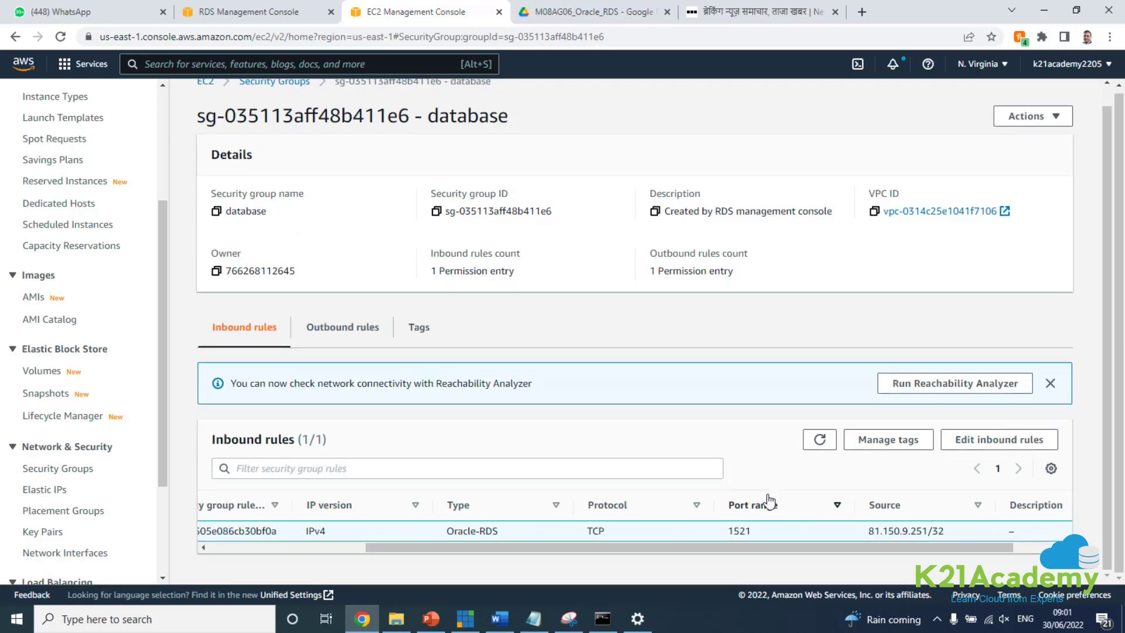
drag(732, 547, 884, 533)
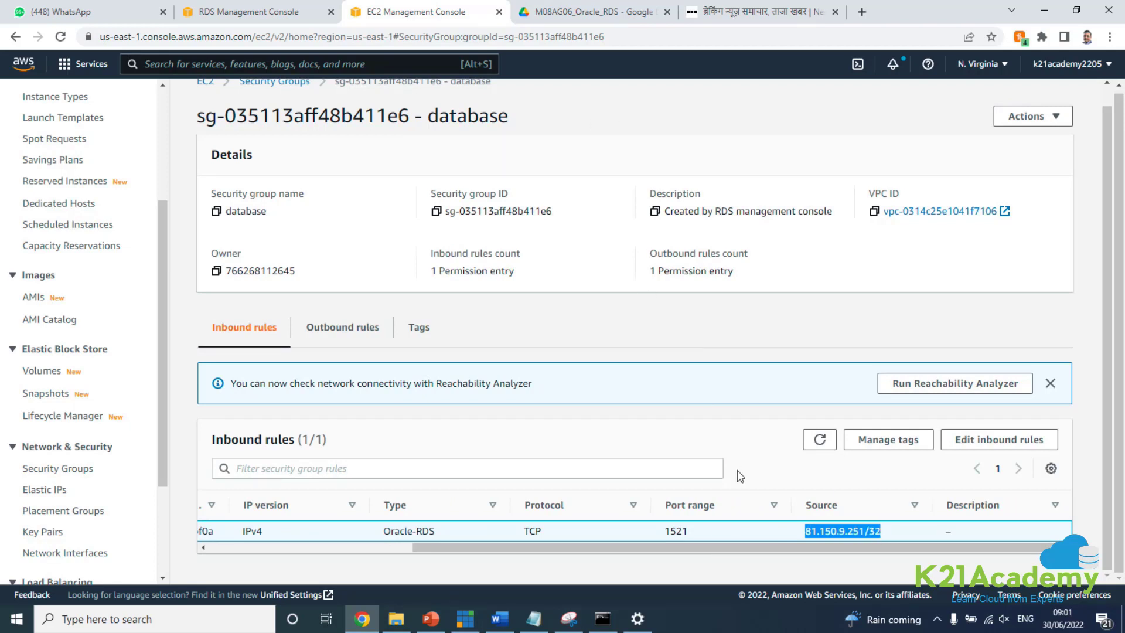
drag(548, 549, 587, 553)
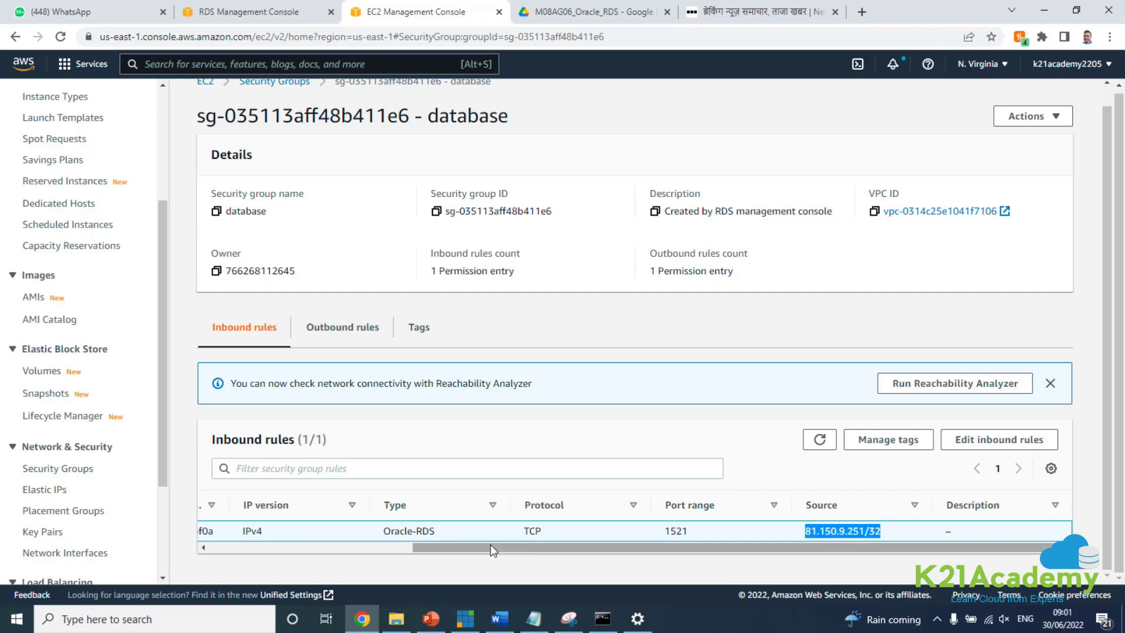
drag(490, 547, 679, 571)
click(814, 535)
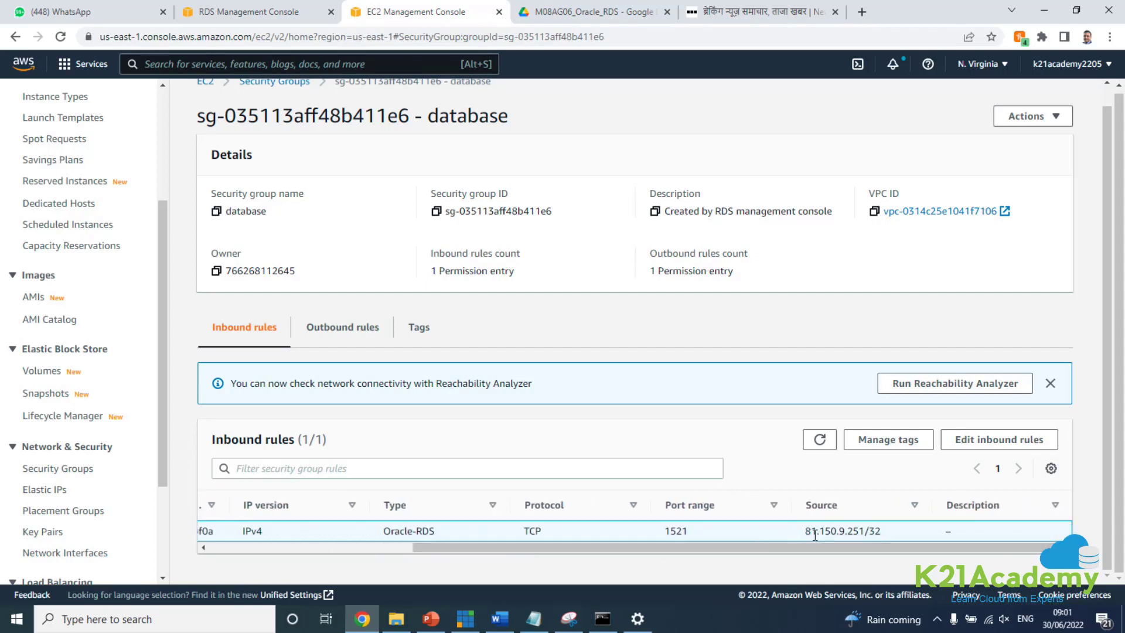
drag(806, 530, 860, 529)
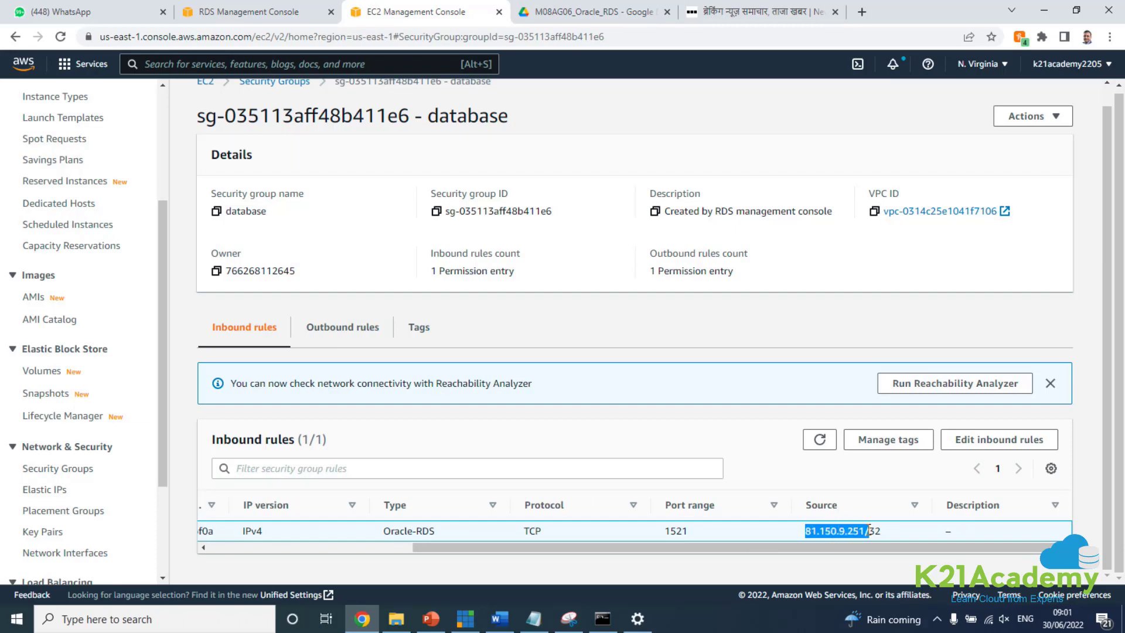
click(862, 12)
text(81.150.9.251/)
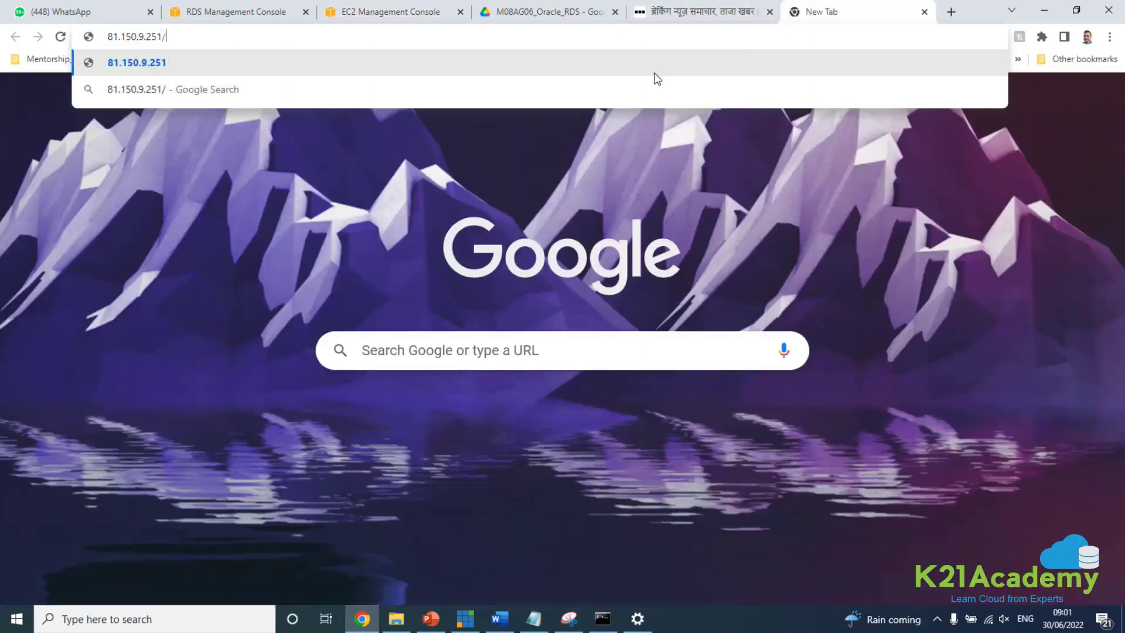
key(BackSpace)
key(BackSpace)
key(BackSpace)
key(BackSpace)
key(BackSpace)
key(BackSpace)
key(BackSpace)
key(BackSpace)
key(BackSpace)
key(BackSpace)
key(BackSpace)
key(BackSpace)
key(BackSpace)
Search Google for "what is my IP" to look up the computer's public IP address.
text(w)
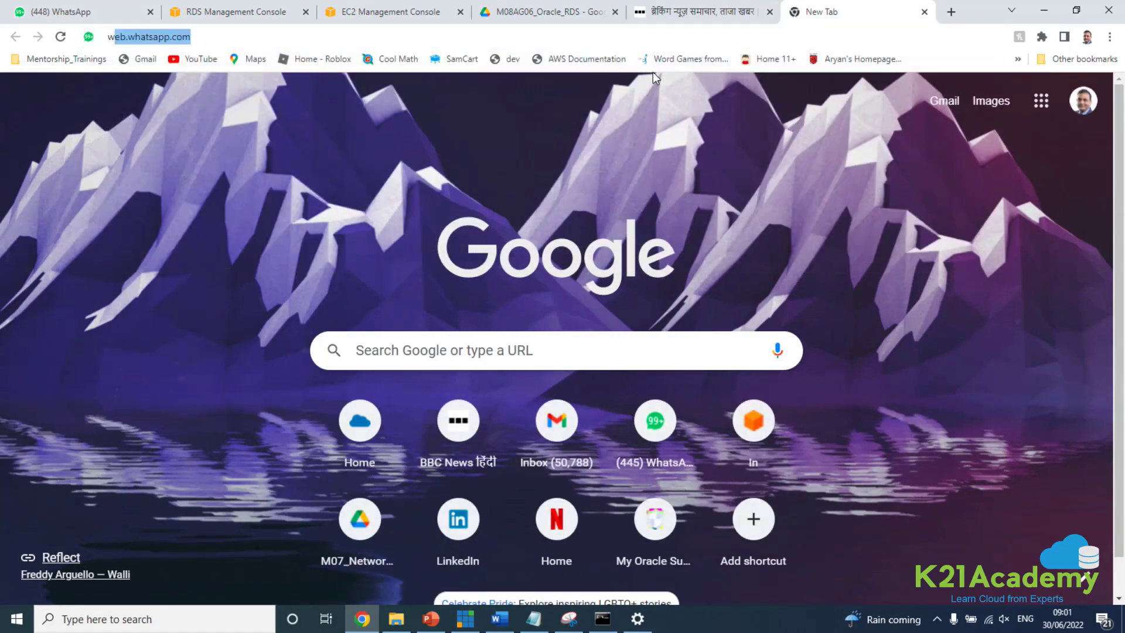
text(hat is my I)
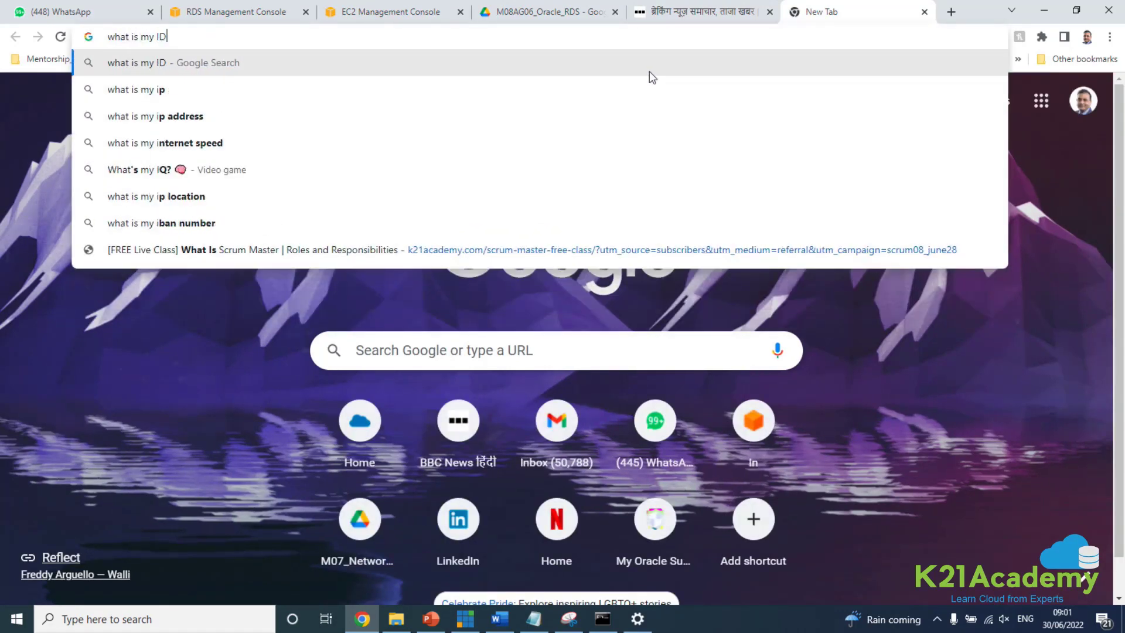
text(P)
key(Return)
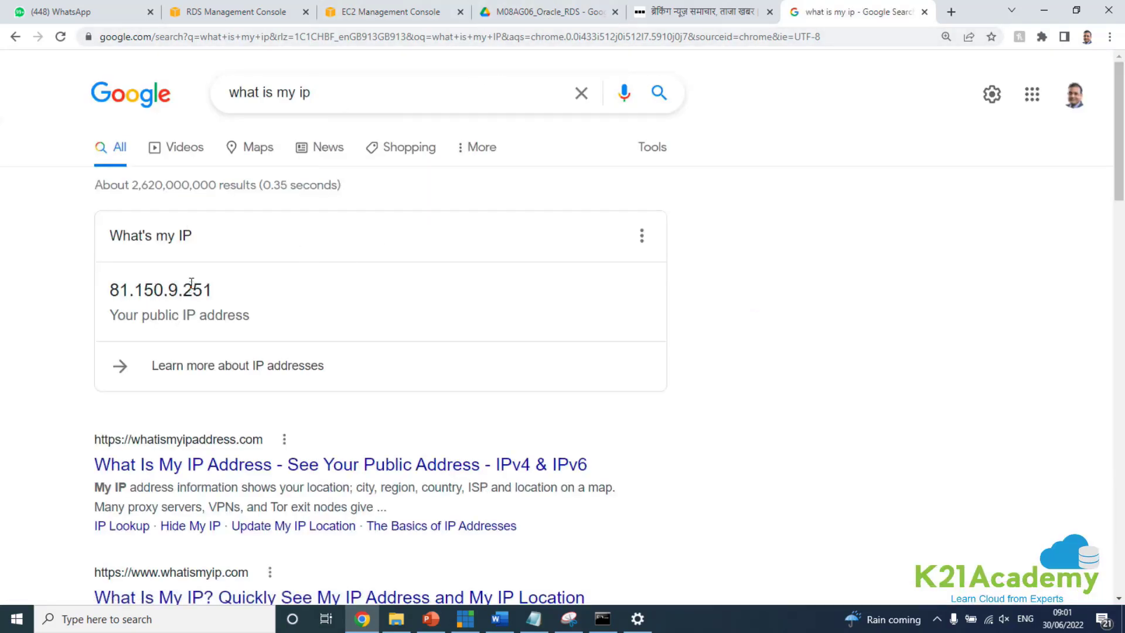
Compare the source IP and its /32 suffix in the security group's inbound rule with the computer's public IP address.
click(360, 17)
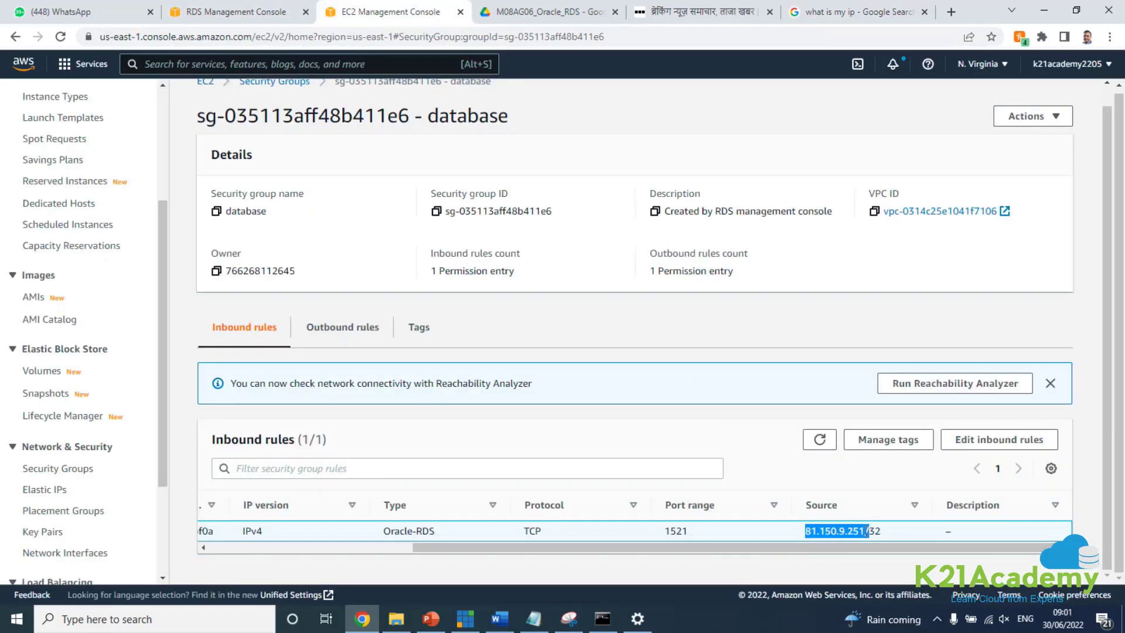
click(873, 530)
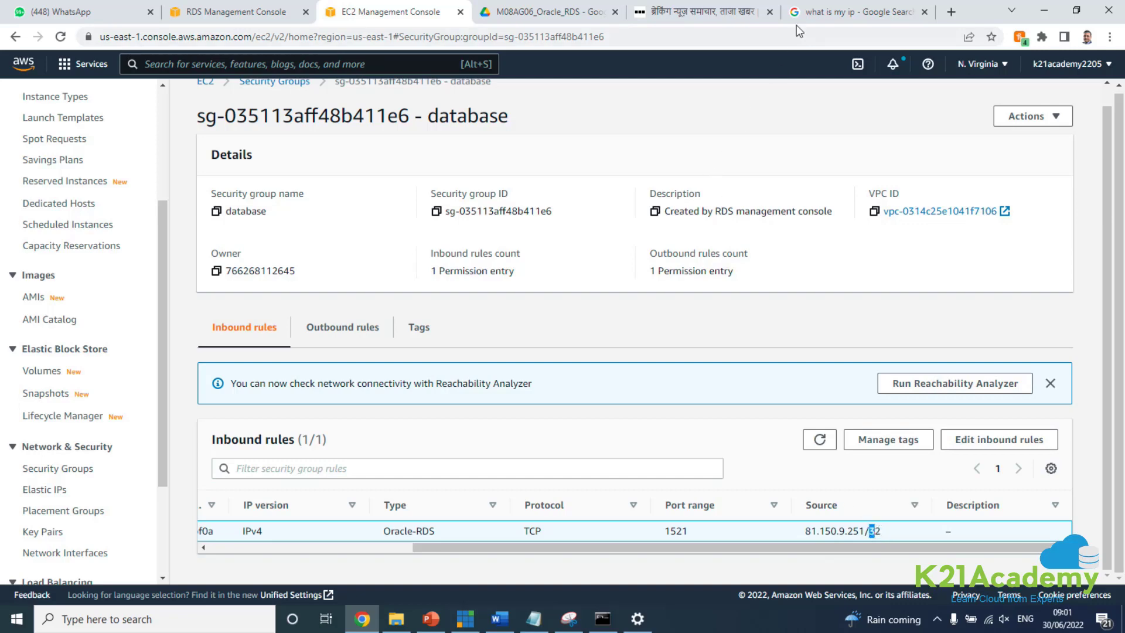
click(856, 12)
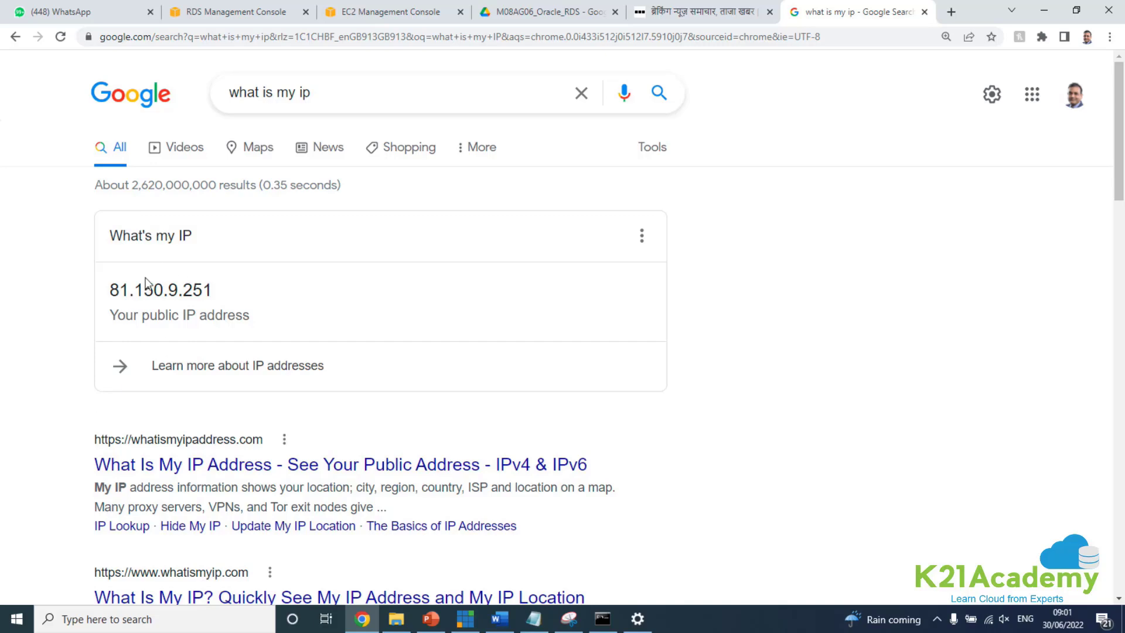
click(275, 11)
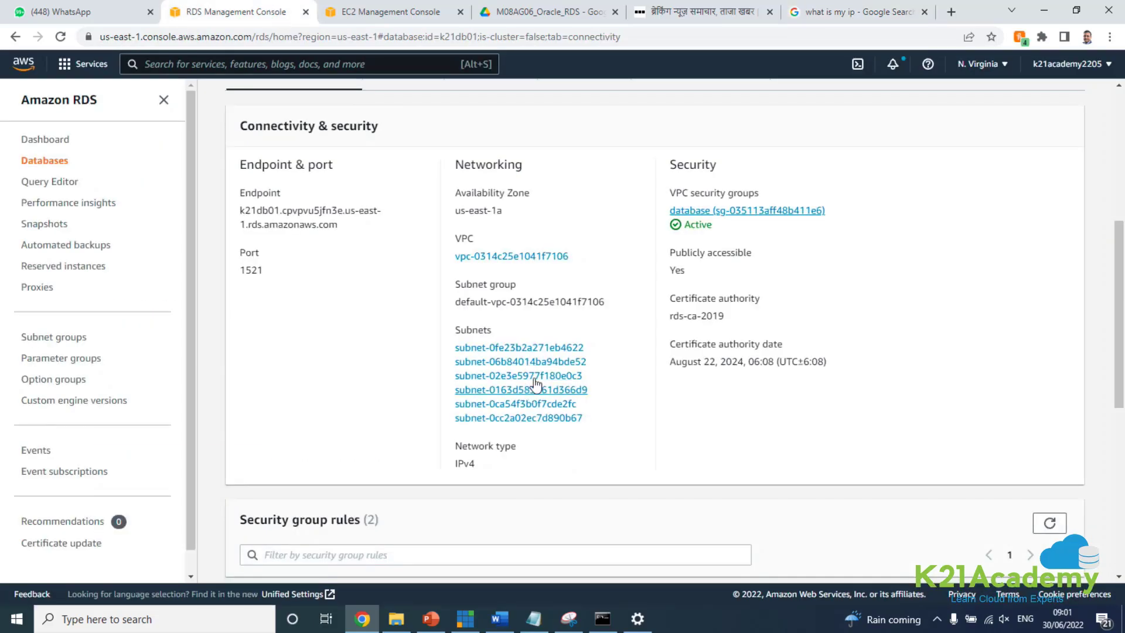
click(403, 15)
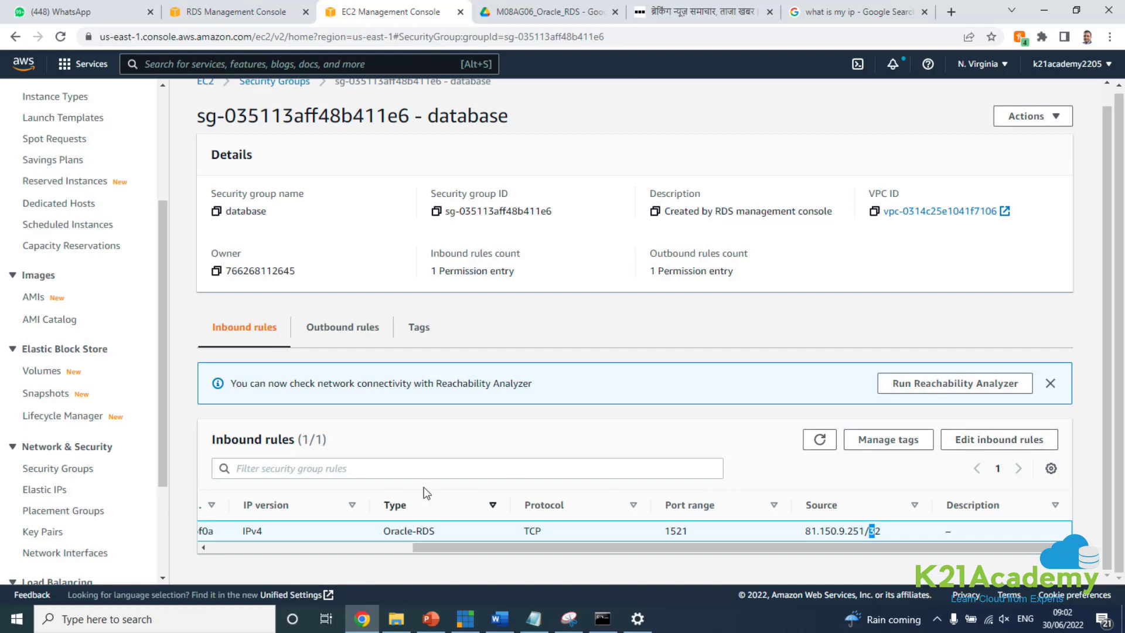
Start editing the database security group's inbound rules and add a second rule of type Oracle-RDS.
drag(537, 533, 944, 460)
click(967, 439)
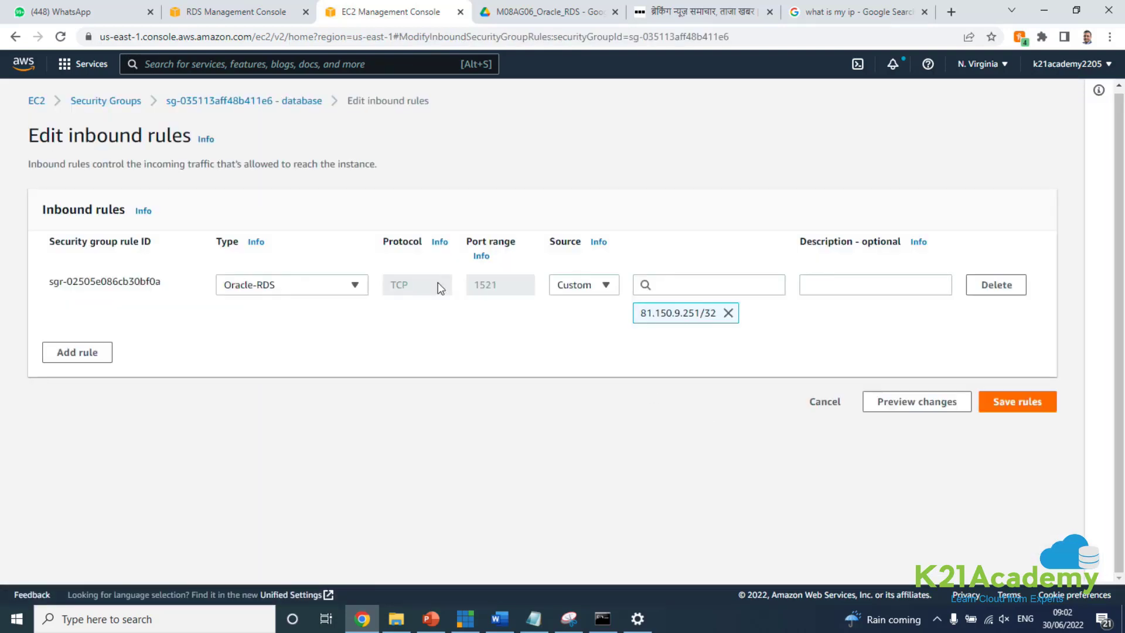
click(90, 353)
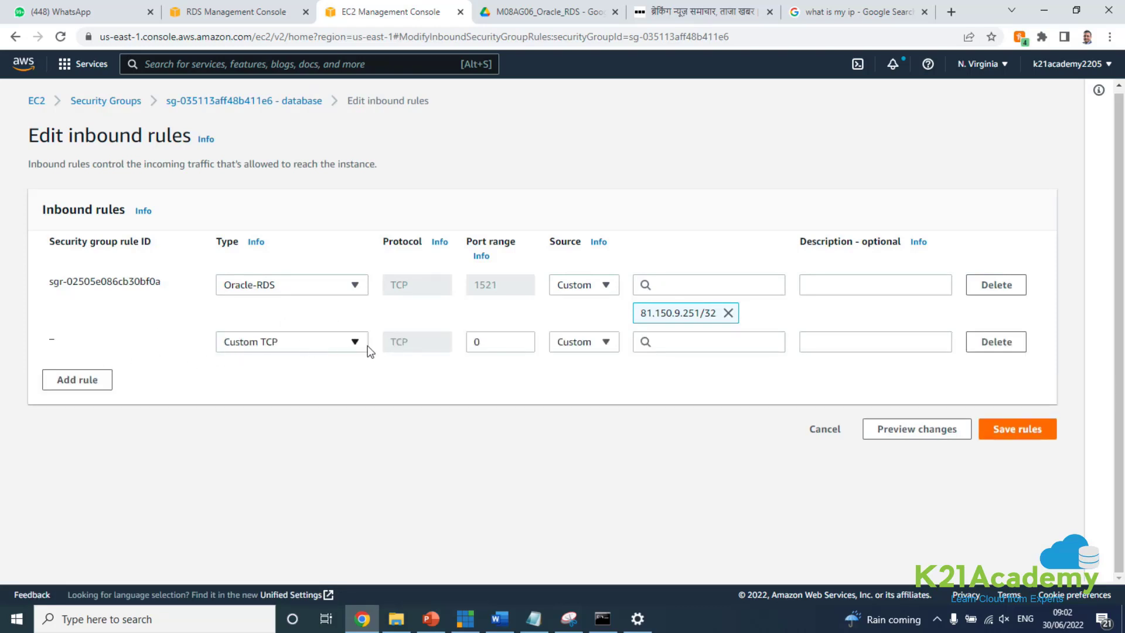
click(368, 346)
drag(360, 167, 349, 287)
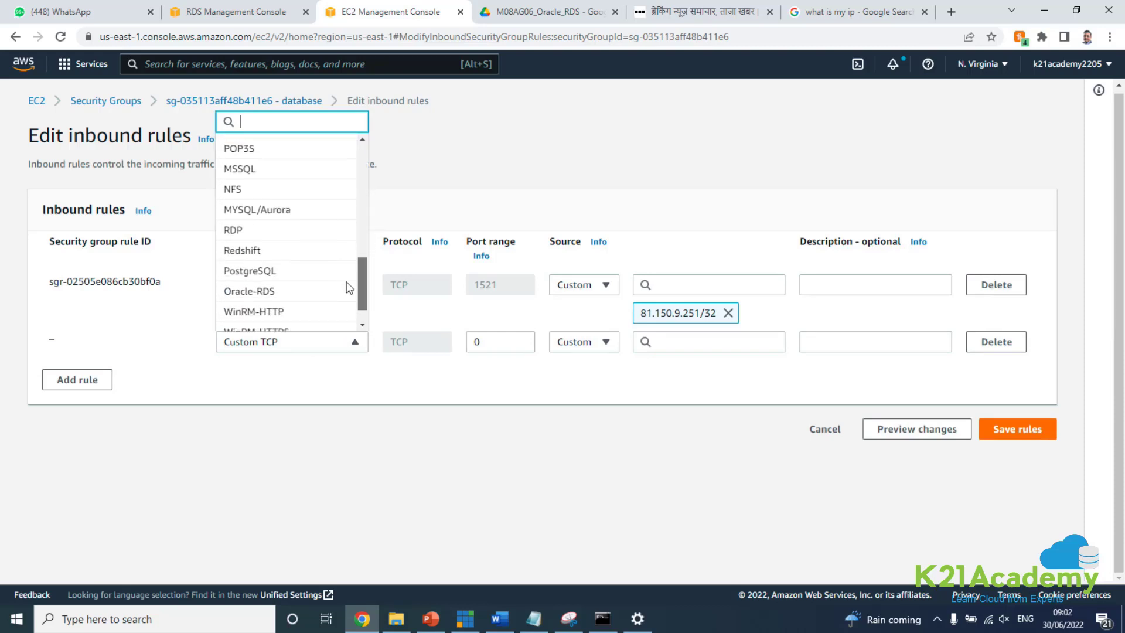
click(276, 293)
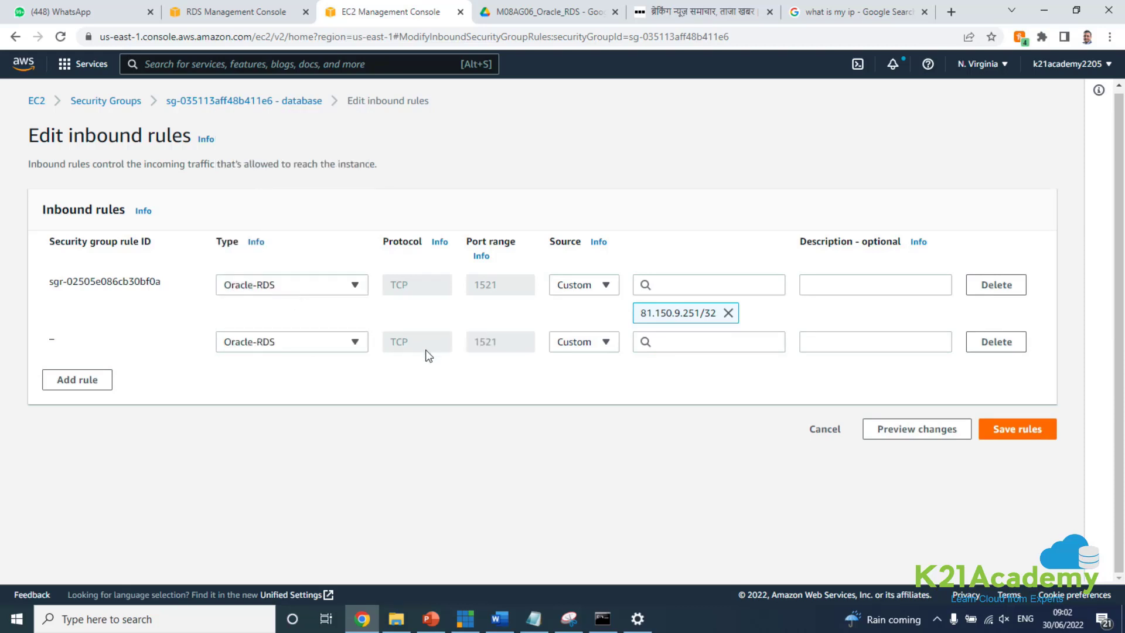
Set the new Oracle-RDS rule's source to 0.0.0.0/0 and save the inbound rules.
click(640, 342)
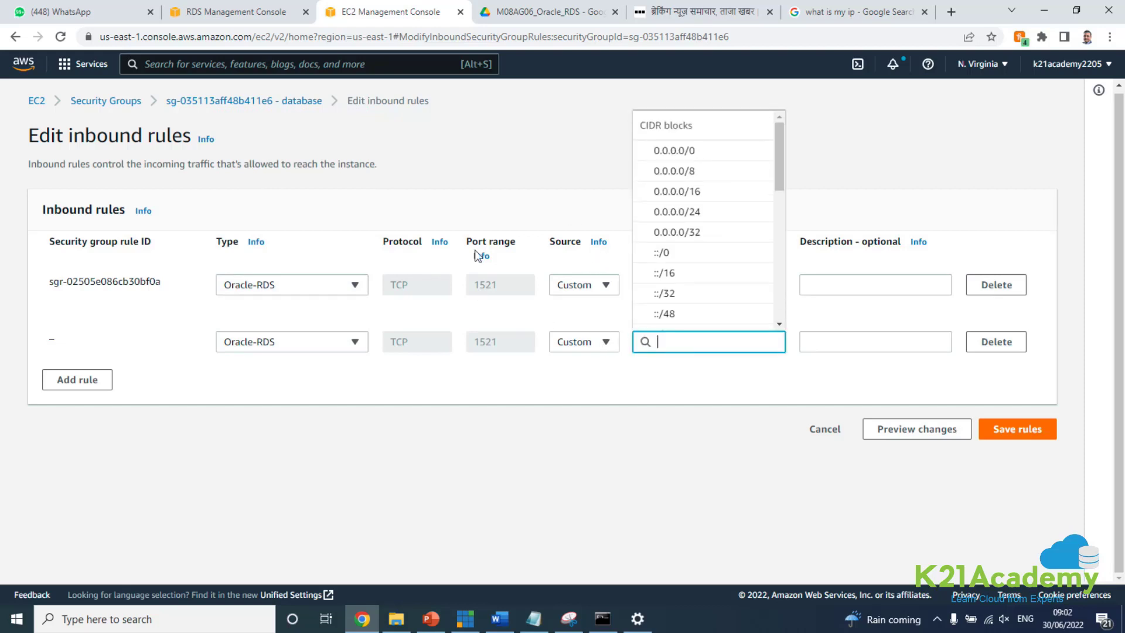
click(667, 151)
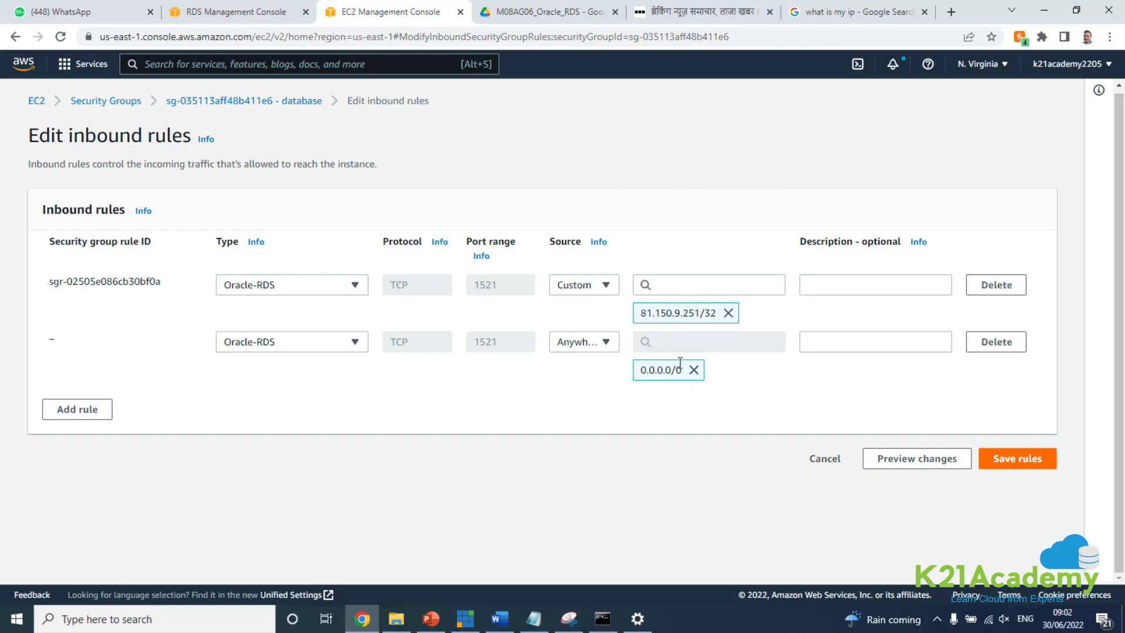
click(1025, 459)
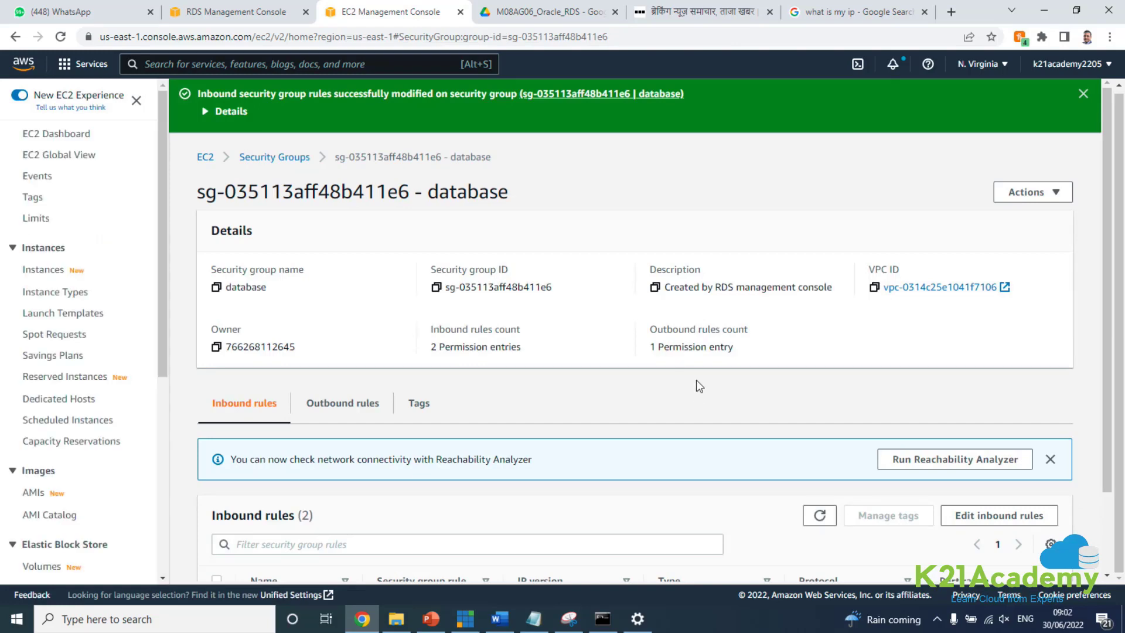
Examine the source ranges of both Oracle-RDS inbound rules in the database security group.
scroll(700, 410, down, 2)
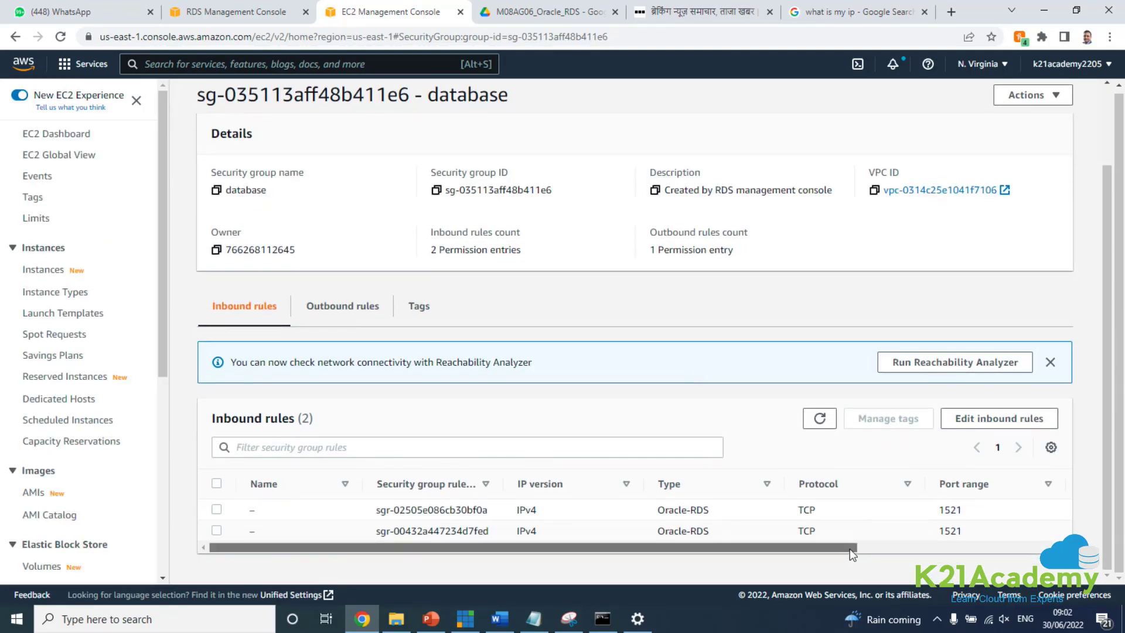
scroll(849, 549, right, 3)
drag(907, 515, 954, 507)
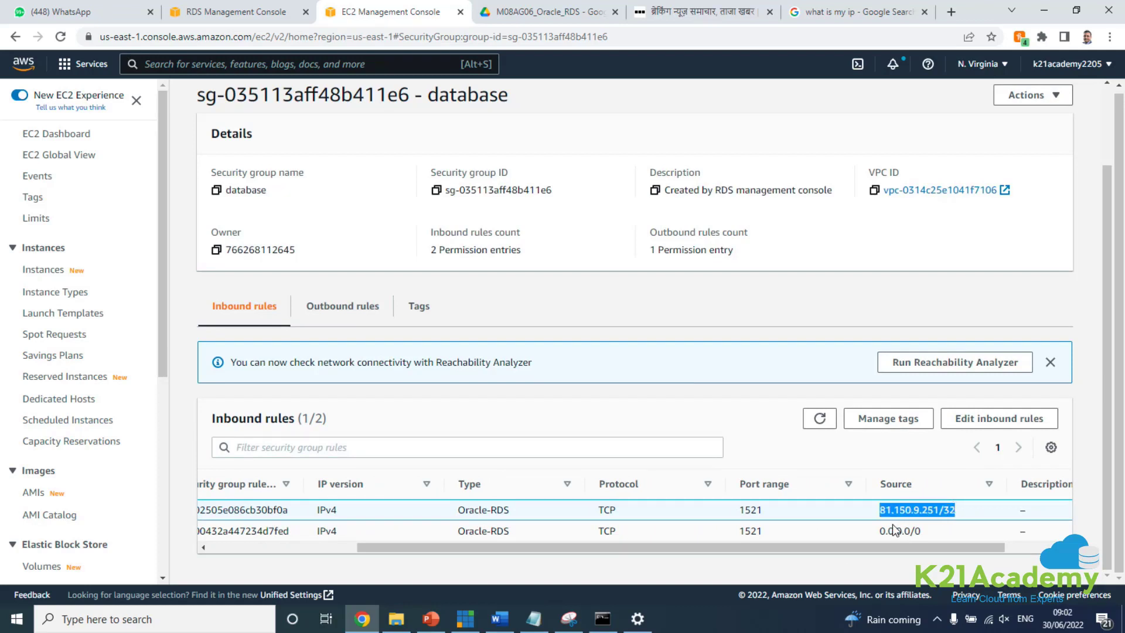
drag(879, 531, 932, 536)
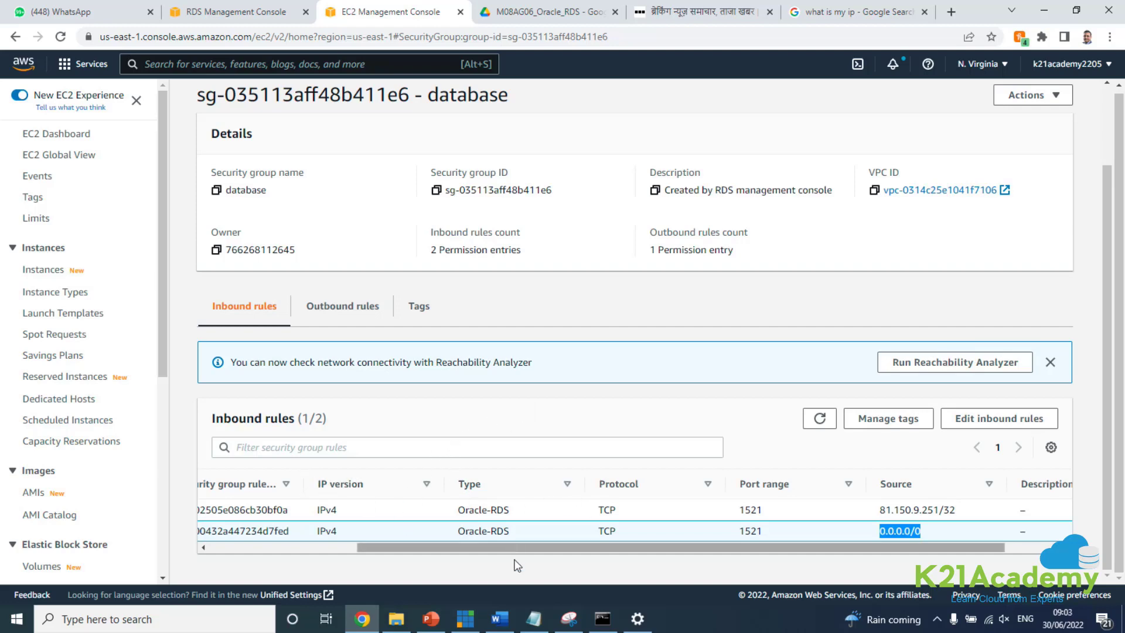
Switch to Command Prompt and run telnet against k21db01.cpvpvu5jfn3e.us-east-1.rds.amazonaws.com on port 1522.
click(499, 619)
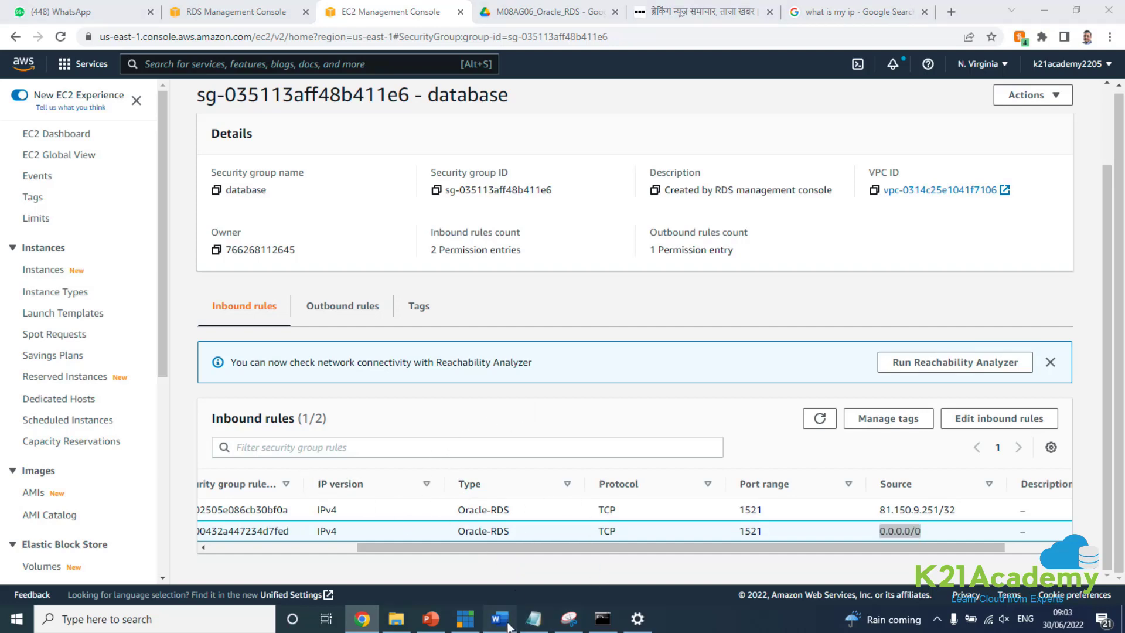
scroll(563, 449, down, 5)
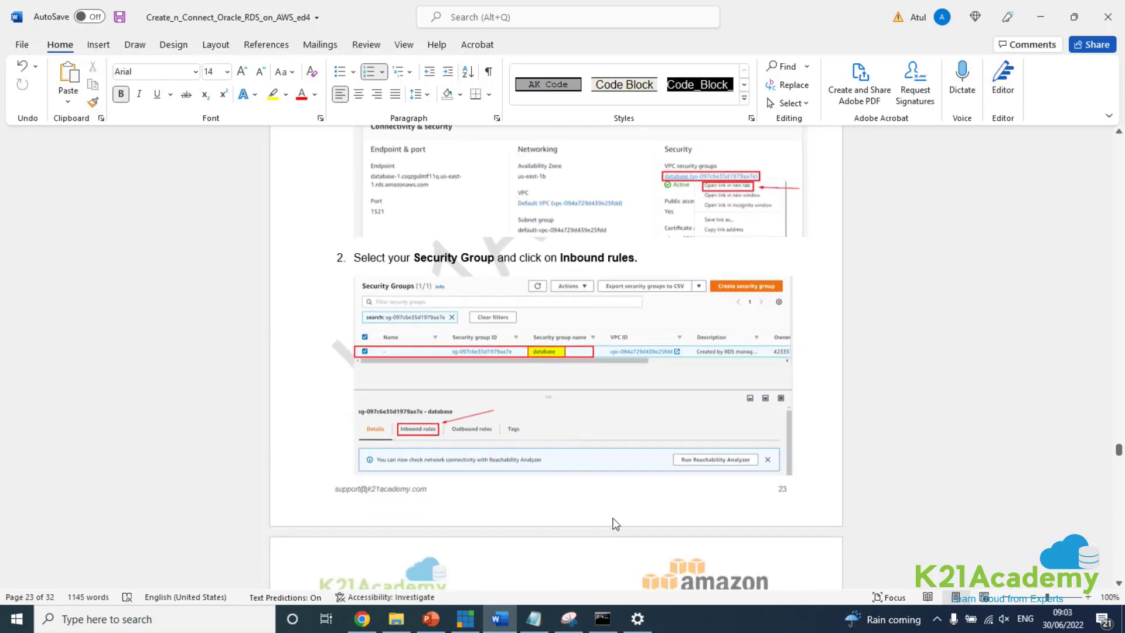
click(602, 618)
click(542, 374)
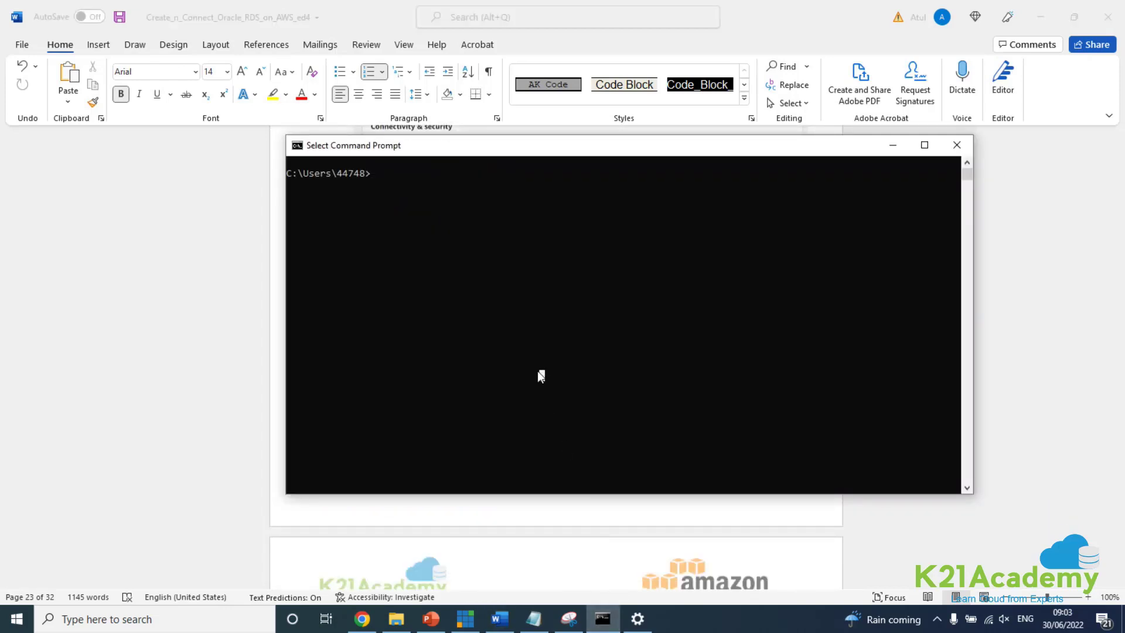
text(telnet k21db01.cpvpvu5jfn3e.us-east-1.rds.amazonaws.com 1521)
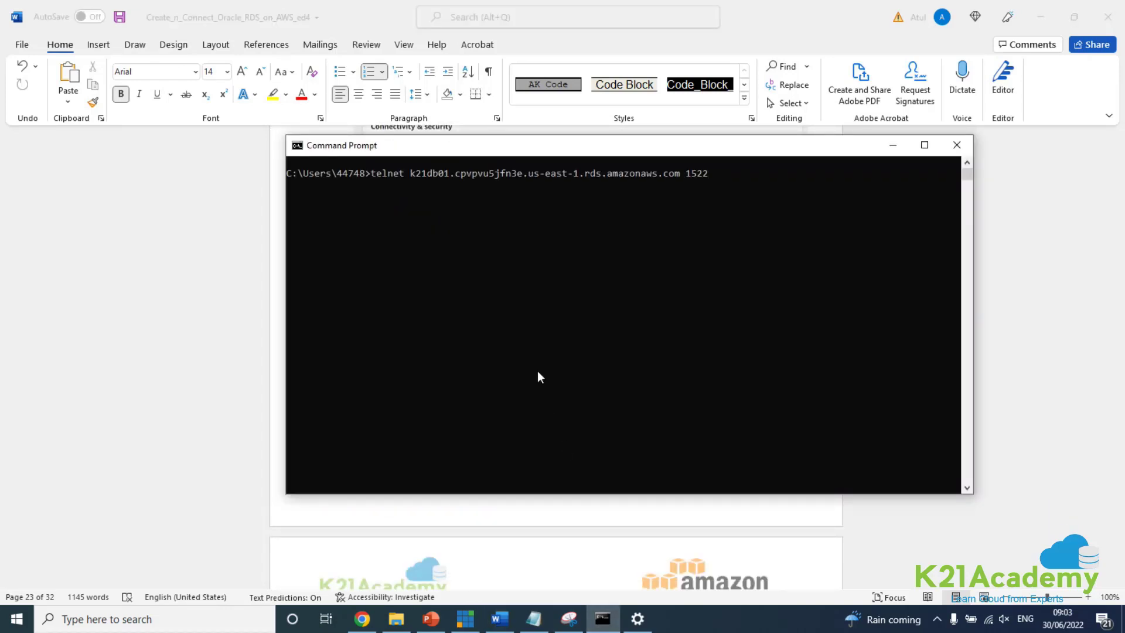
key(Return)
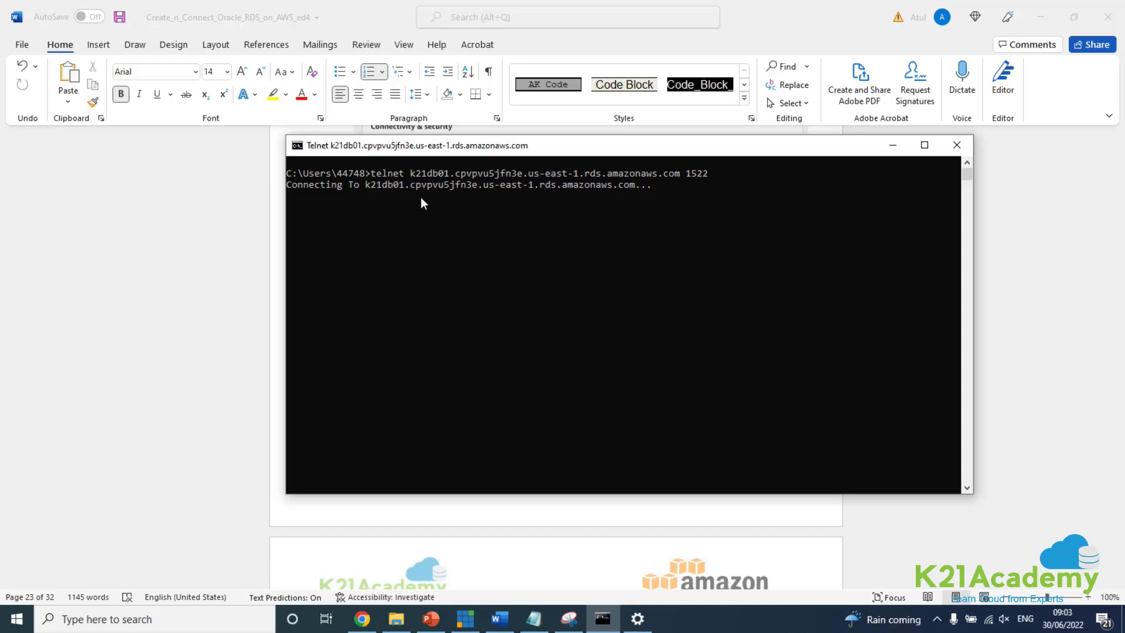
Read the Word lab guide from the Edit Inbound Rules instructions through the telnet connection steps to section 6, Terminate Oracle DB Instance.
click(210, 241)
scroll(449, 314, down, 6)
scroll(449, 314, down, 2)
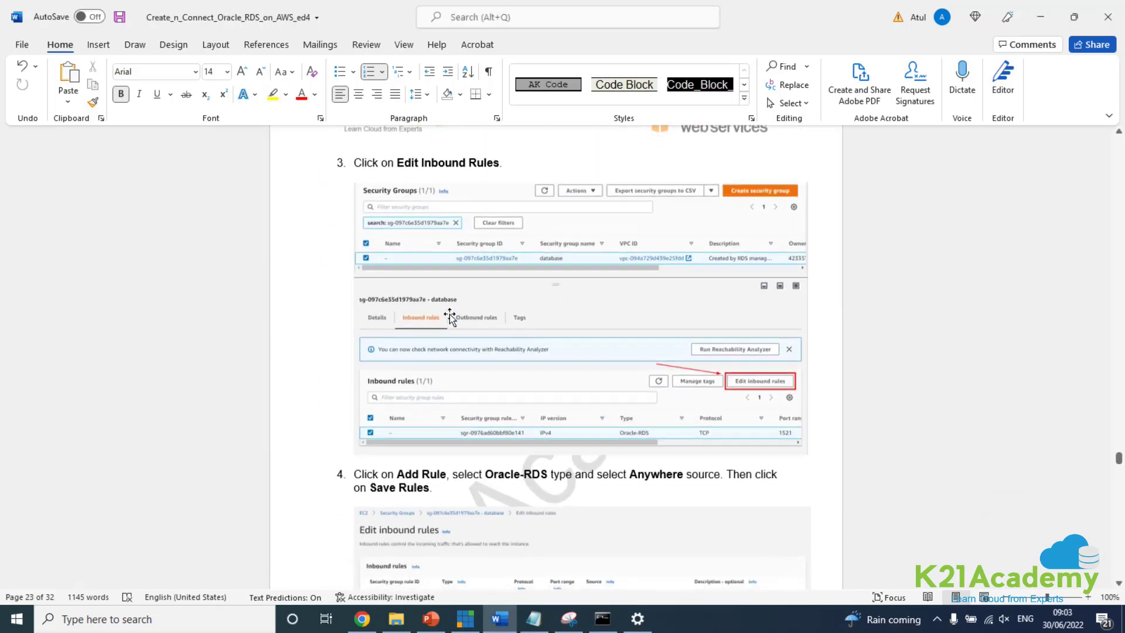
scroll(591, 336, down, 1)
scroll(592, 338, down, 3)
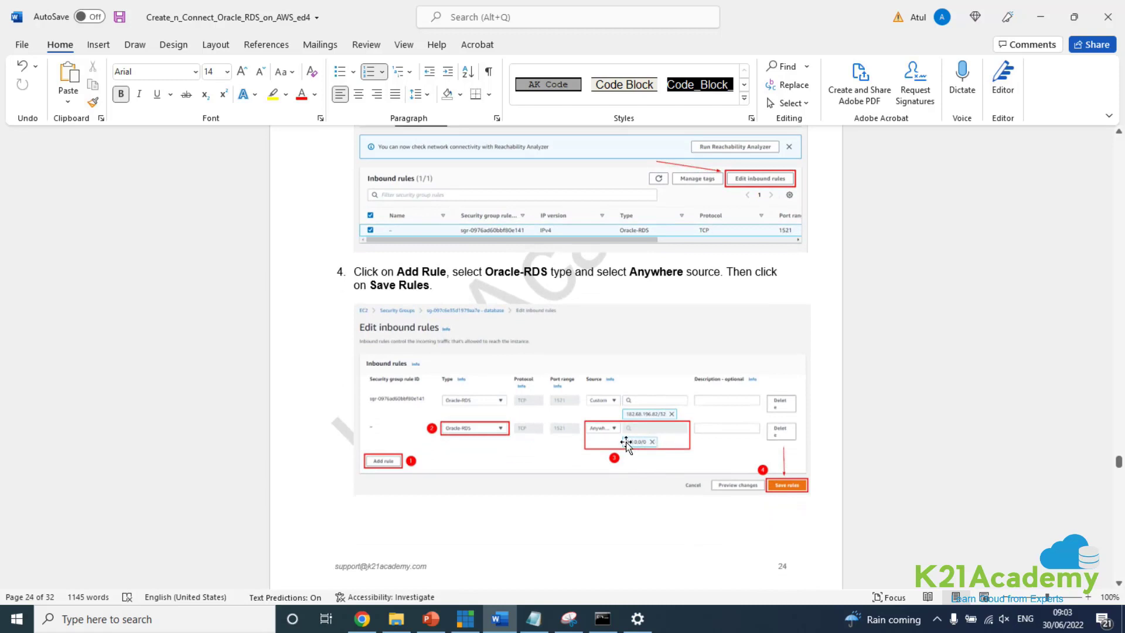
scroll(619, 460, down, 9)
scroll(618, 463, down, 6)
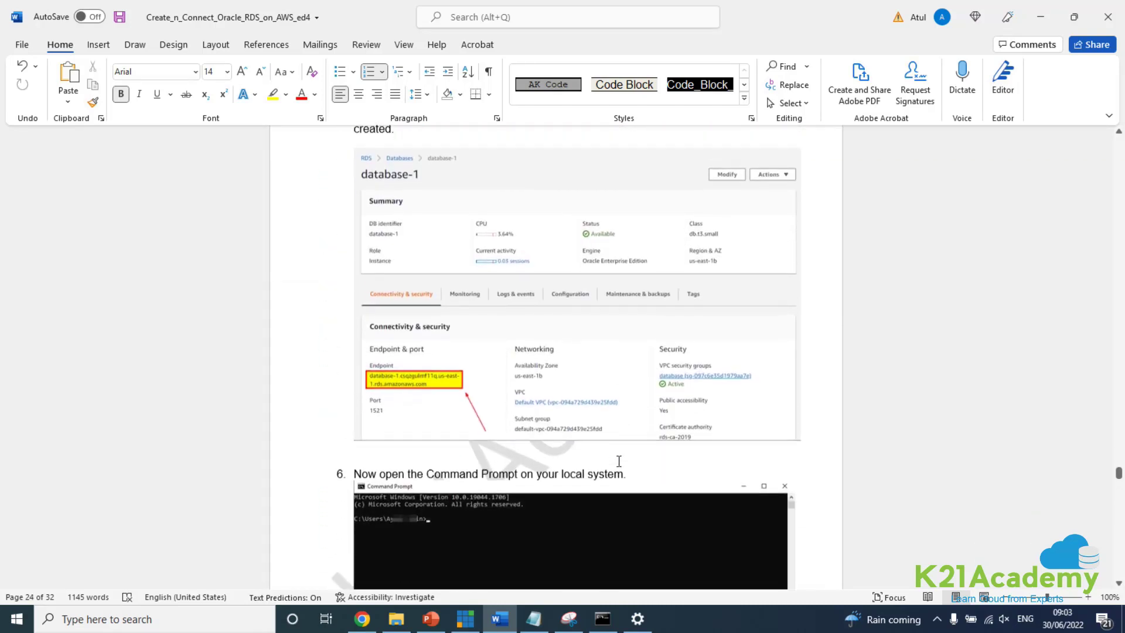
scroll(618, 463, down, 6)
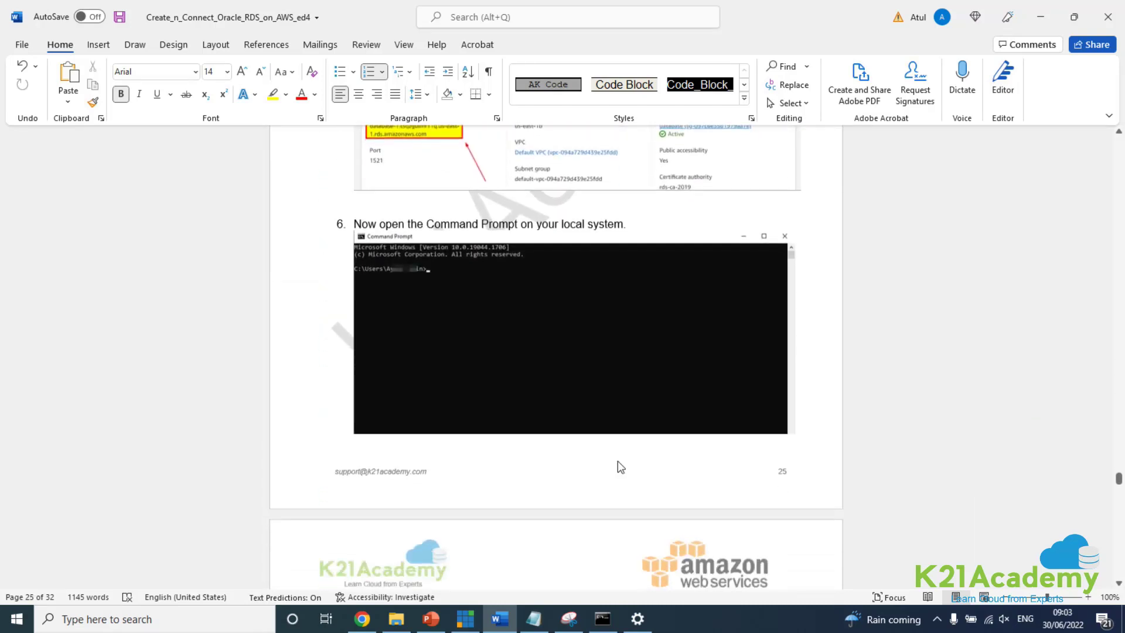
scroll(613, 469, down, 5)
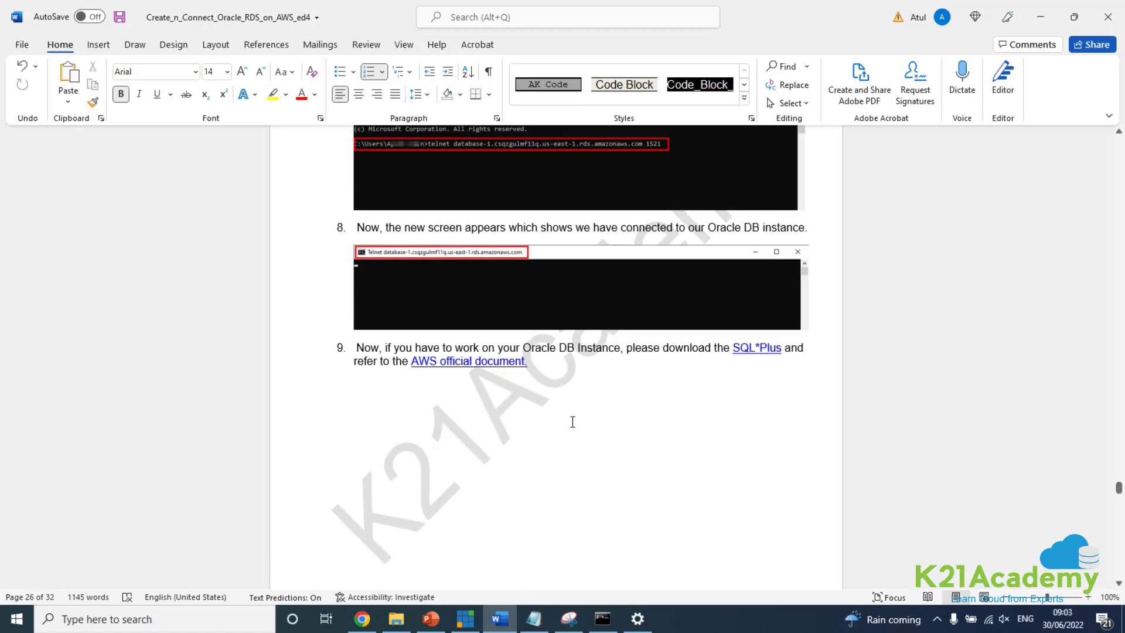
scroll(572, 421, down, 3)
scroll(644, 258, down, 8)
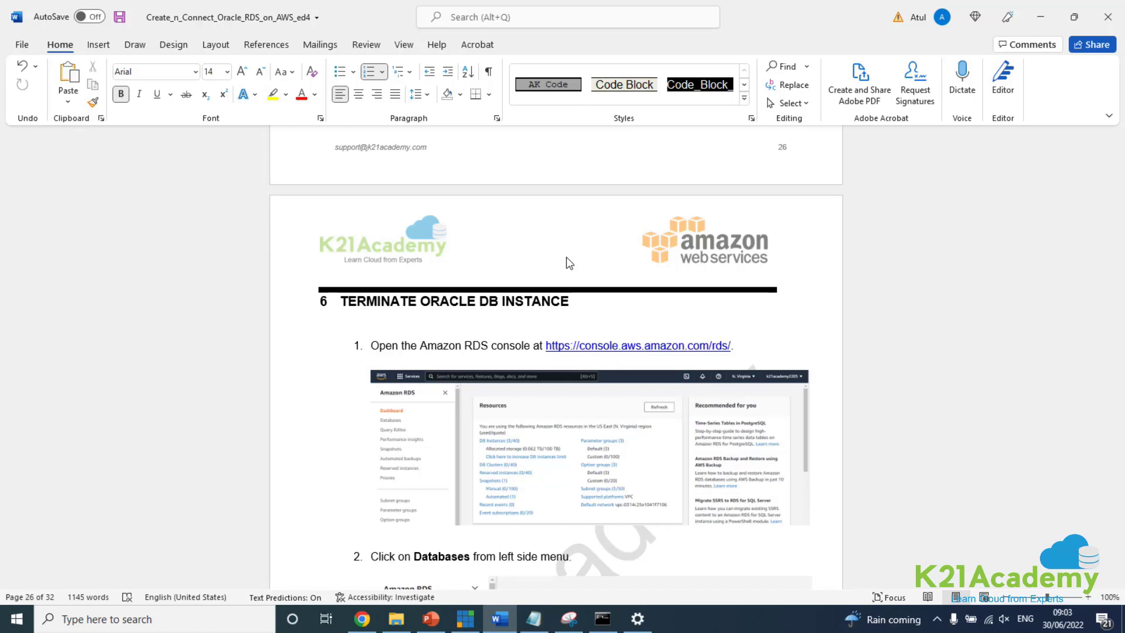
Switch back to Chrome and review the summary of k21db01 in the RDS console.
click(361, 619)
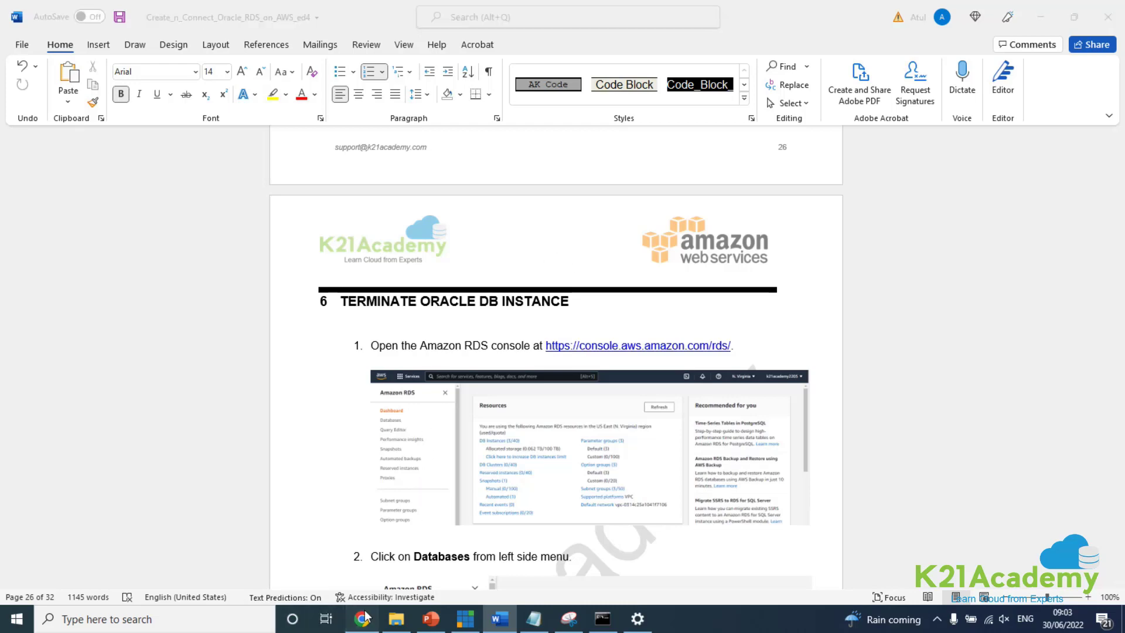
scroll(414, 293, up, 1)
scroll(414, 293, up, 2)
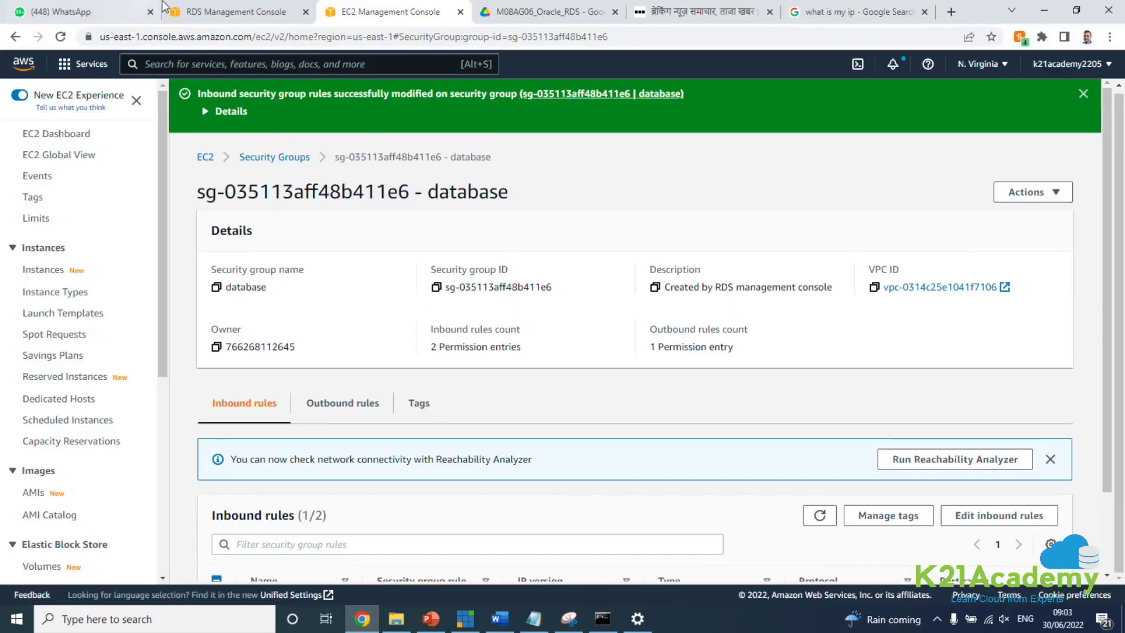
click(257, 13)
scroll(413, 255, up, 5)
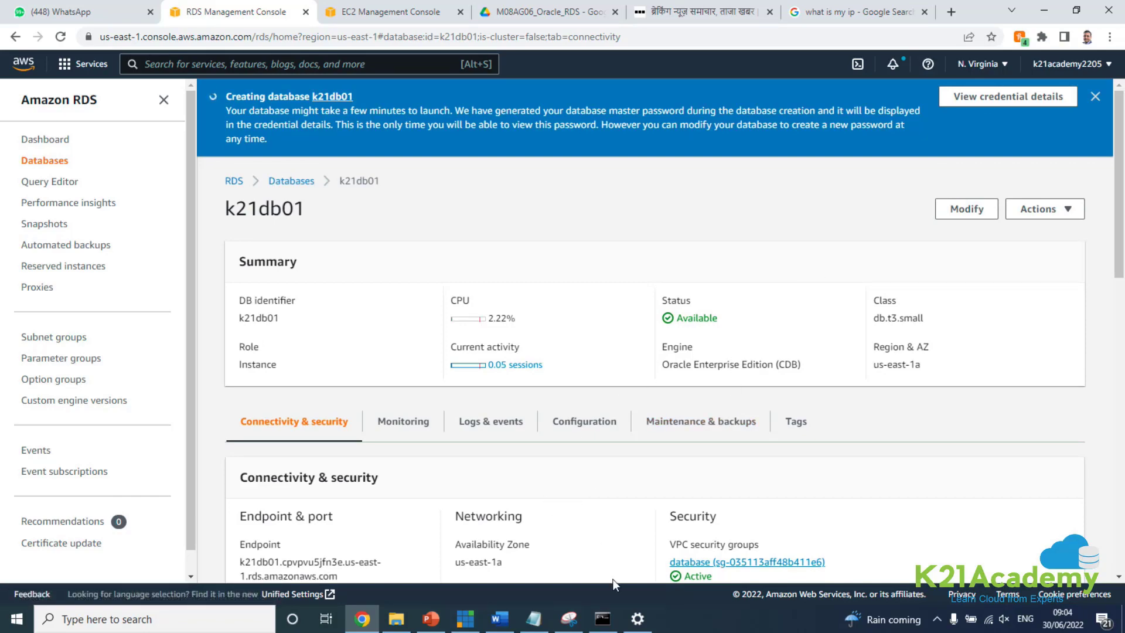
Read the lab guide's instructions for deleting the database instance, including the snapshot, backup and confirmation options.
click(497, 620)
scroll(577, 477, down, 4)
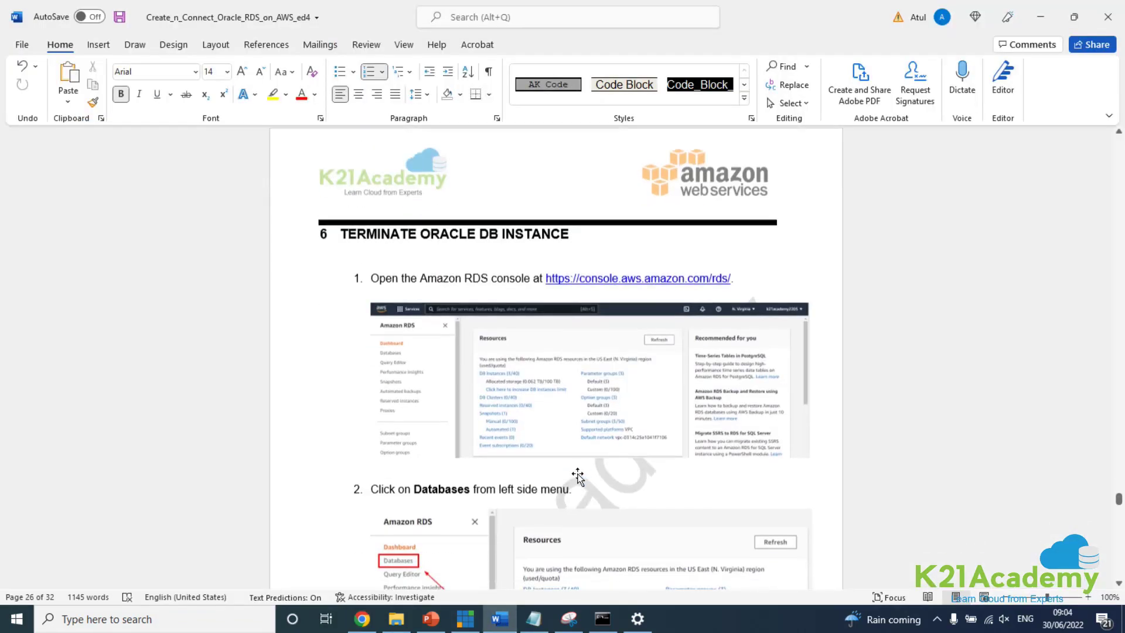
scroll(577, 478, down, 7)
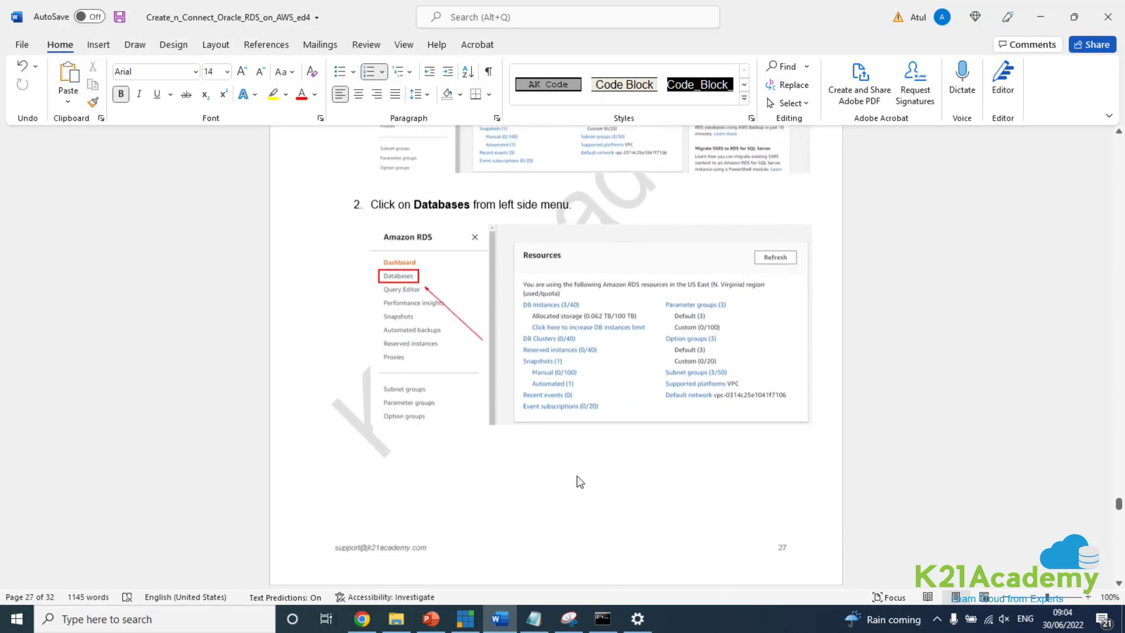
scroll(490, 495, down, 3)
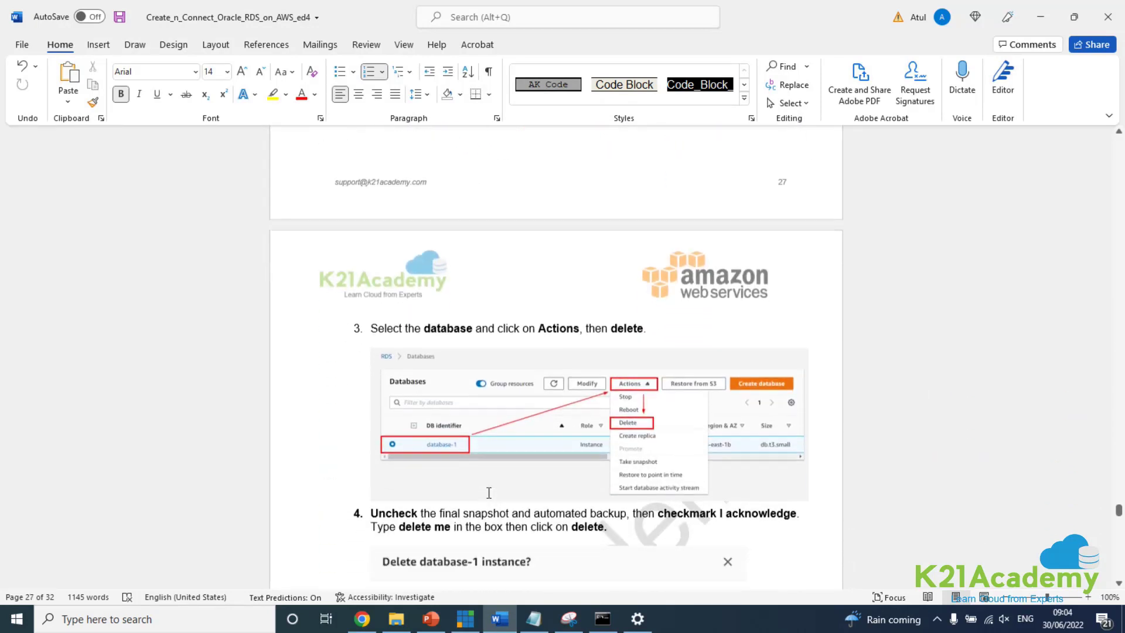
scroll(608, 448, down, 3)
scroll(607, 448, down, 6)
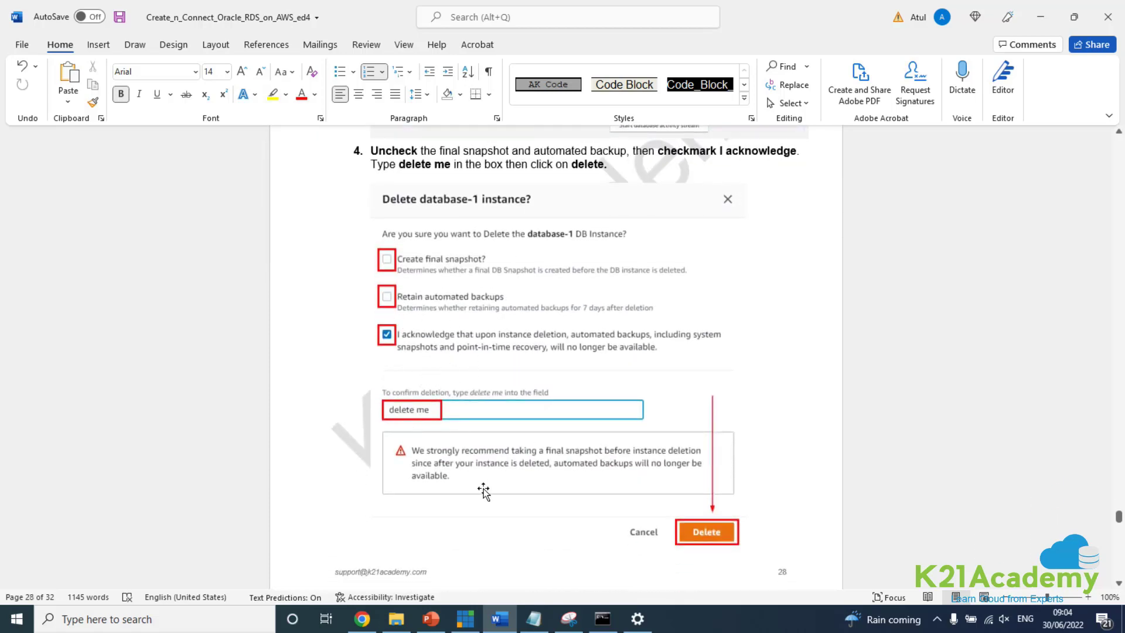
Return to the RDS console in Chrome and show the list of databases.
click(361, 616)
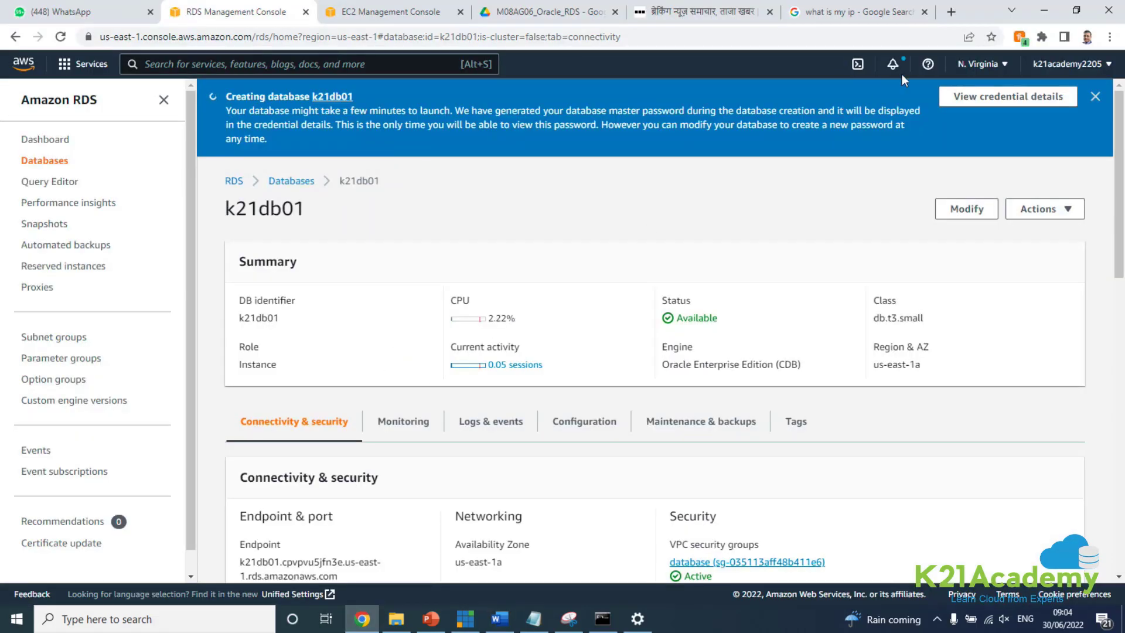
click(50, 164)
click(279, 187)
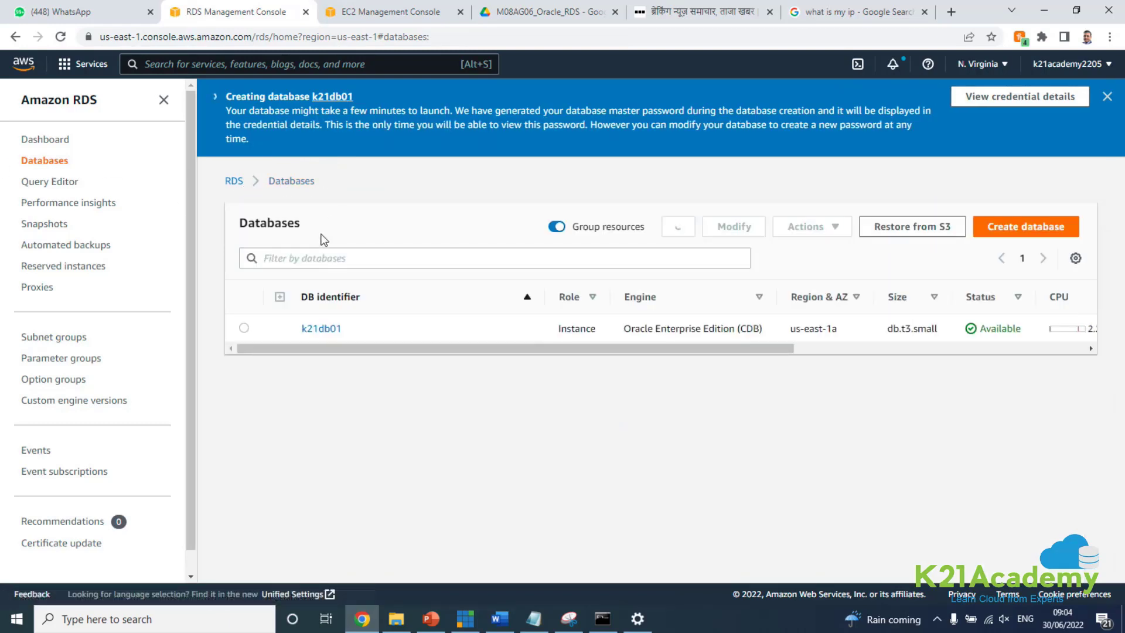
Delete the k21db01 instance without a final snapshot, acknowledging the loss of automated backups and confirming with "delete me".
click(244, 329)
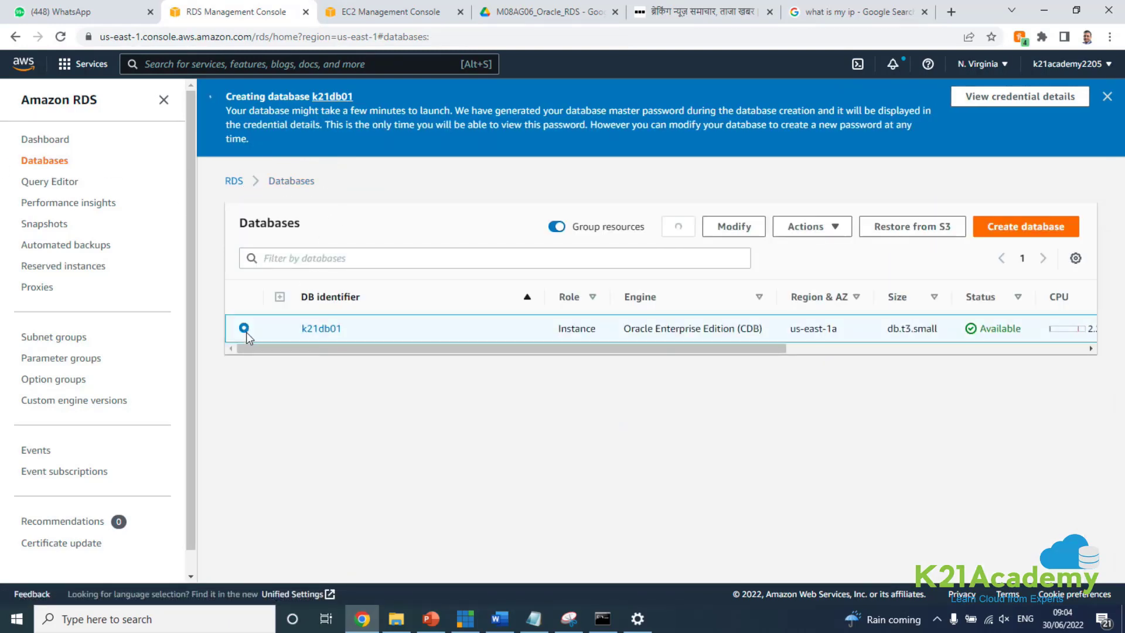
click(832, 229)
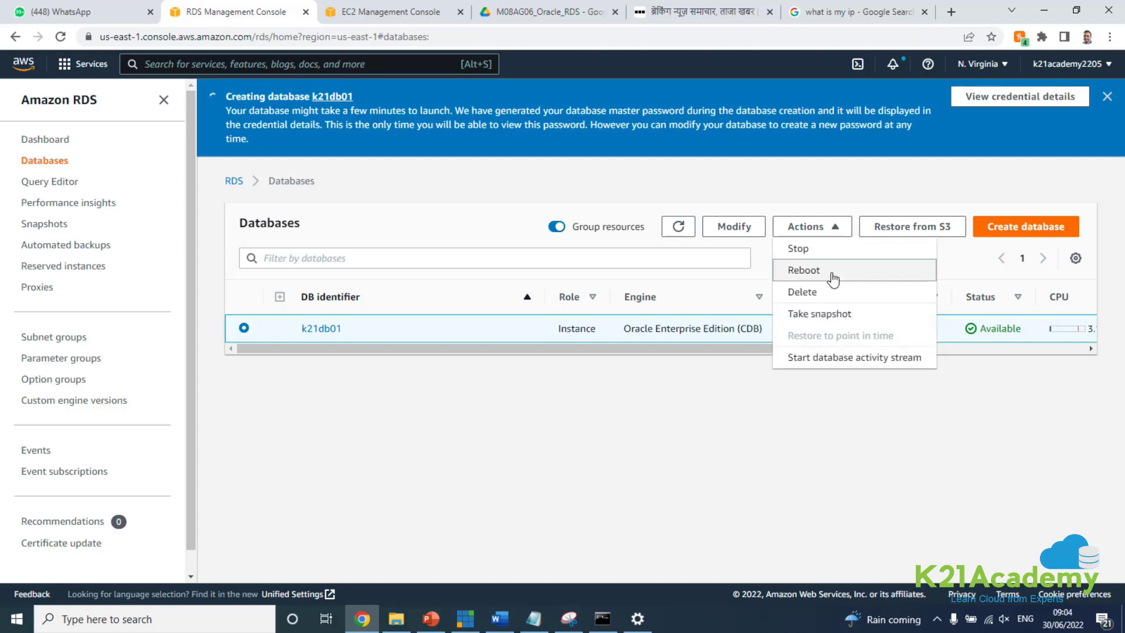
click(804, 294)
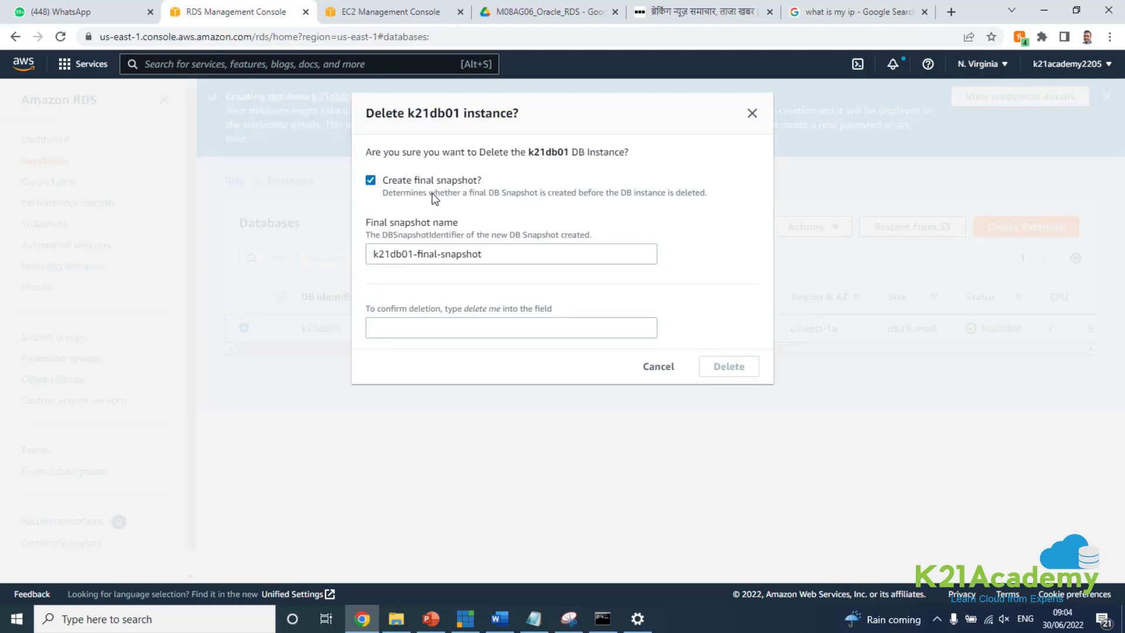
click(371, 184)
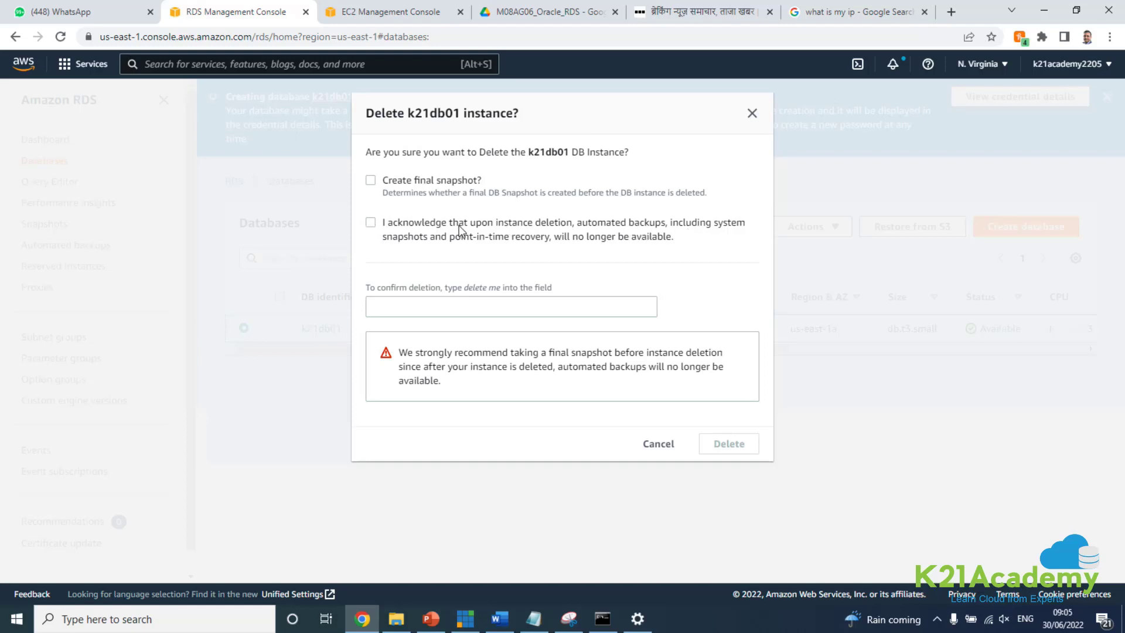
click(371, 224)
click(468, 311)
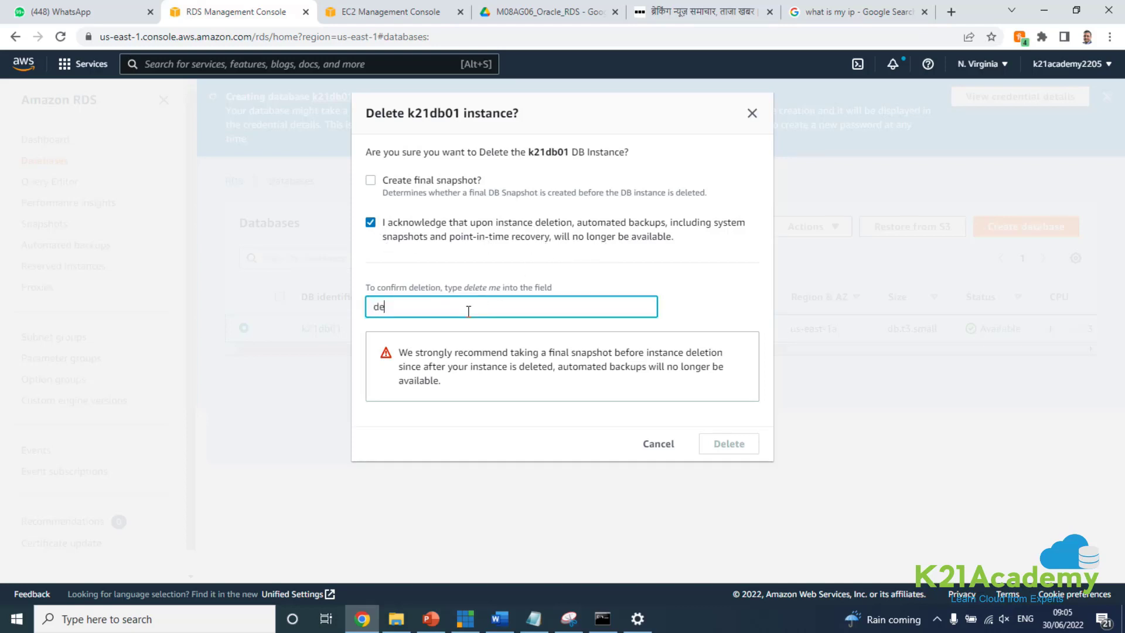
text(deletemme)
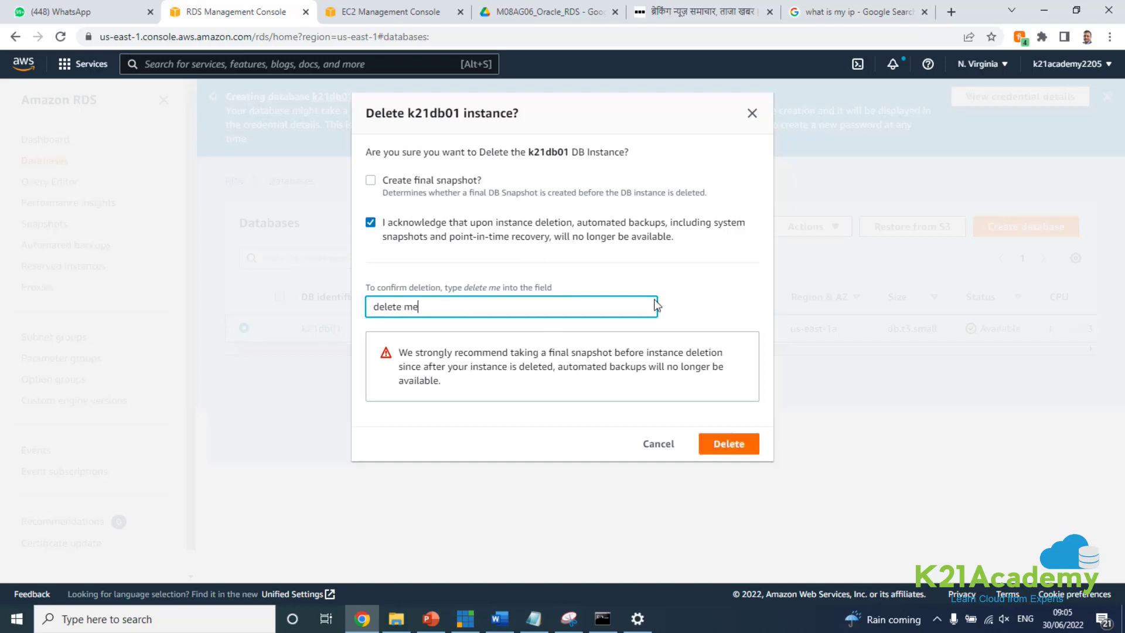
click(724, 449)
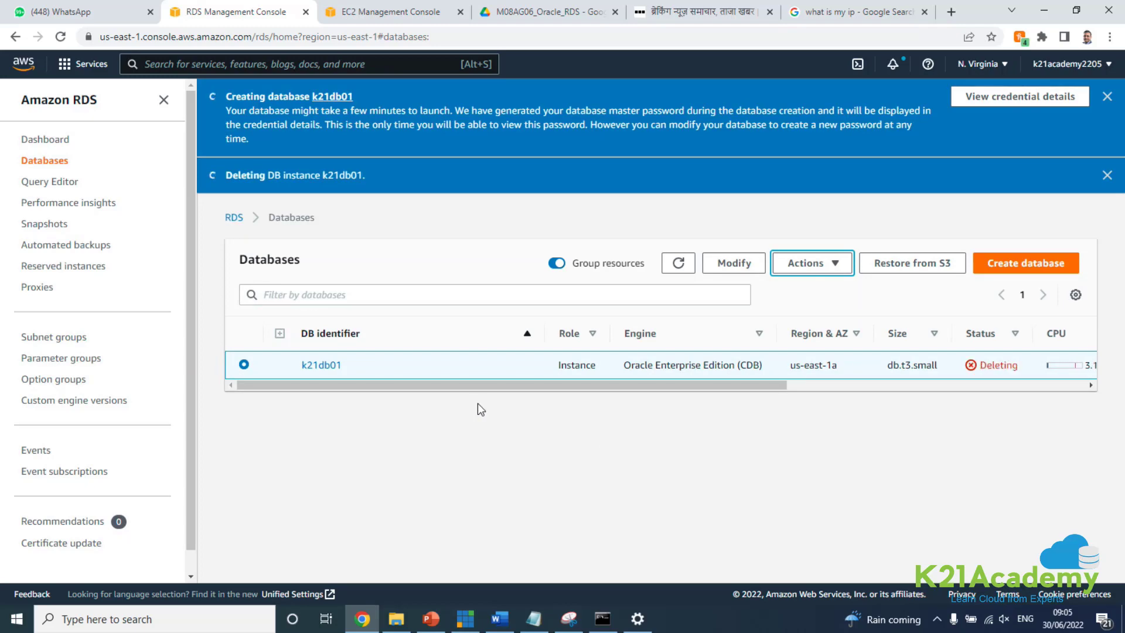
Switch to the Word lab guide and read the Troubleshooting section's causes for the failed connection on port 1521.
click(500, 619)
scroll(1065, 471, down, 10)
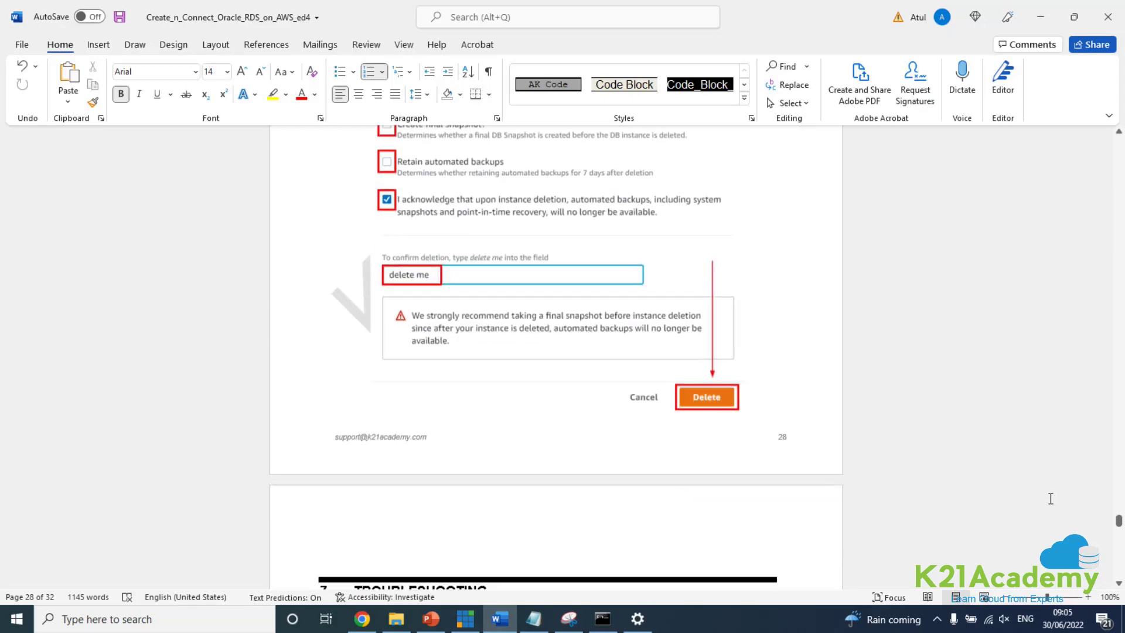
scroll(668, 392, down, 3)
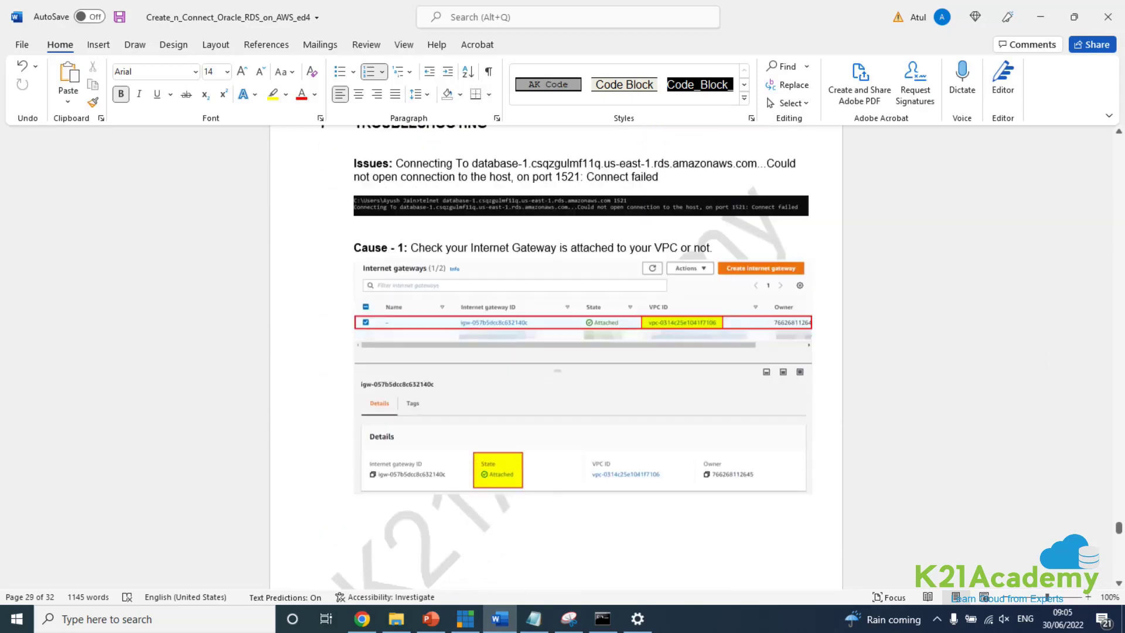
scroll(668, 392, up, 3)
scroll(664, 391, up, 1)
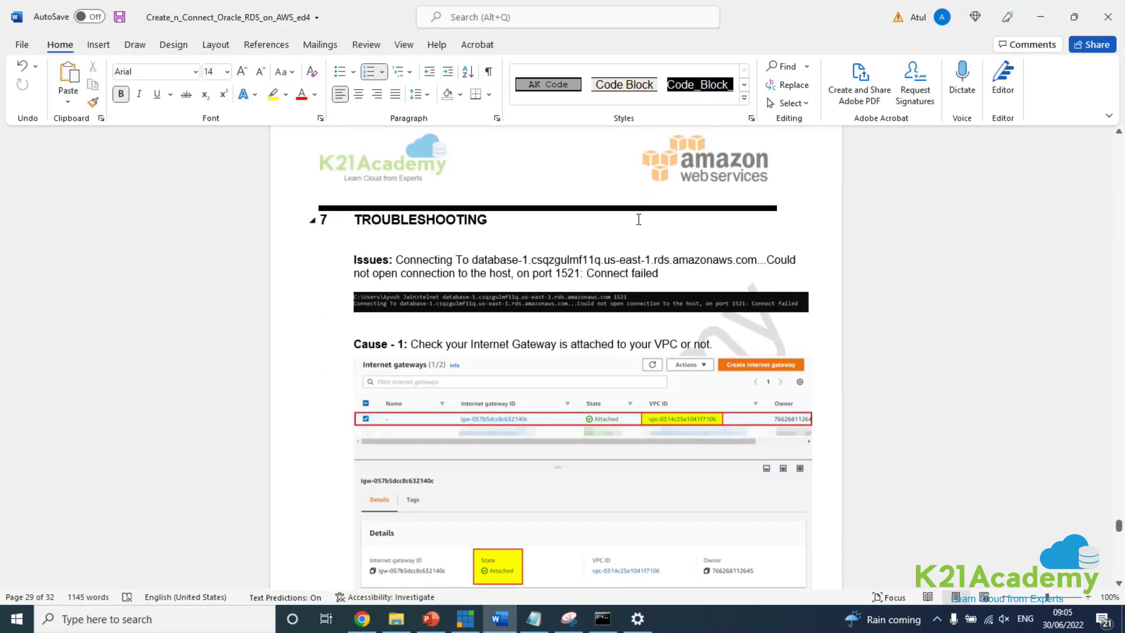
scroll(632, 248, down, 15)
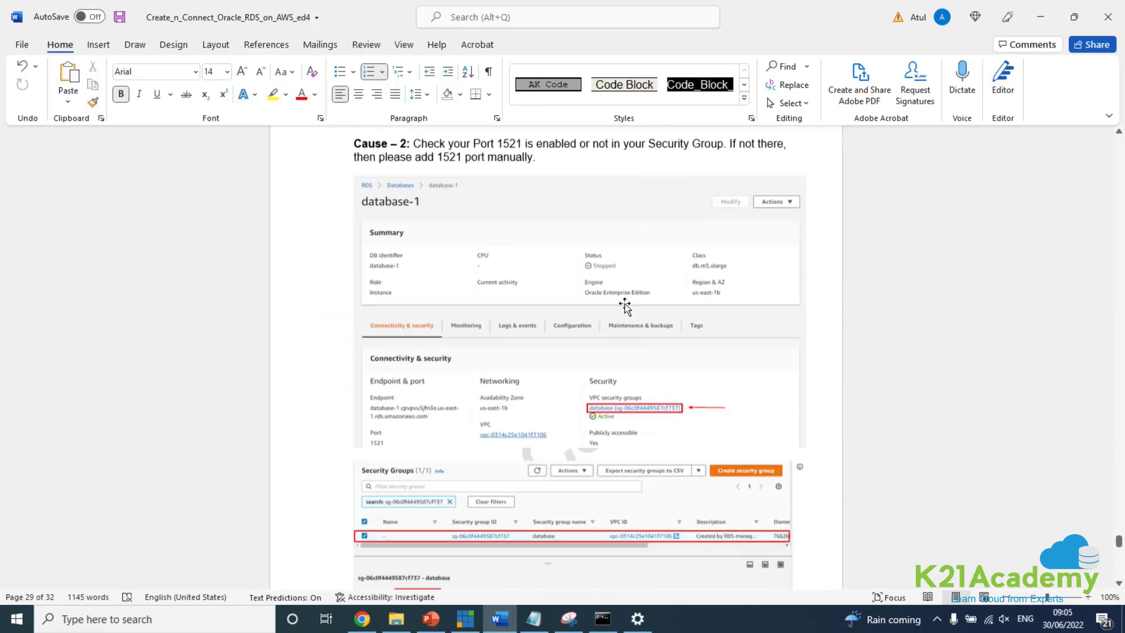
scroll(625, 304, down, 12)
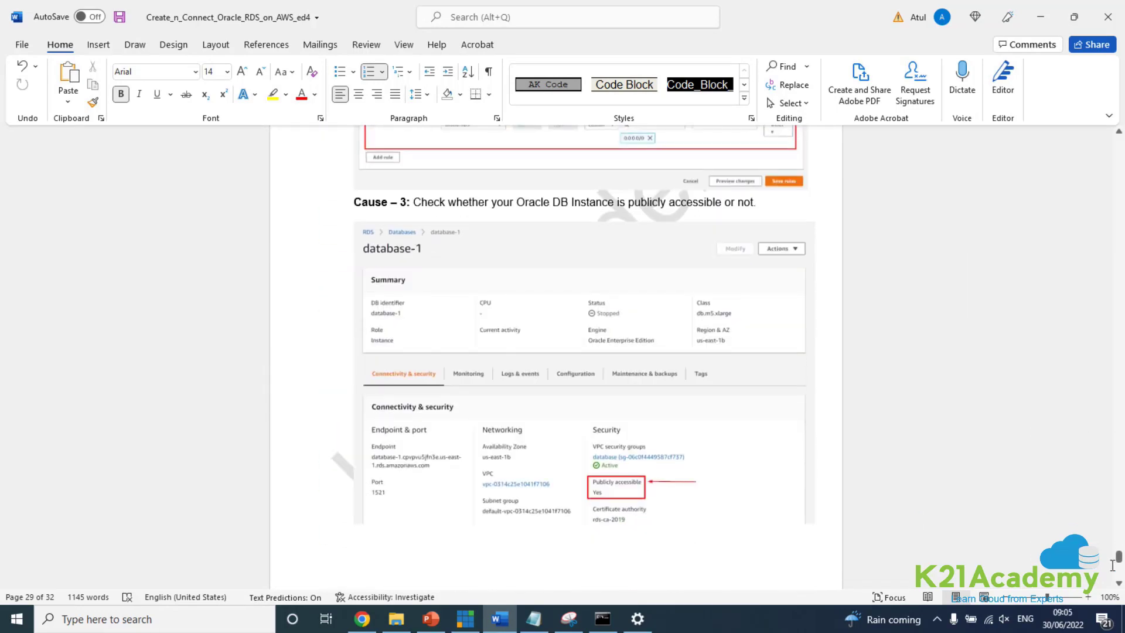
Return to the start of the lab guide and review its title page, contents, supported database engines and list of covered steps.
drag(1118, 556, 1118, 143)
scroll(588, 376, down, 3)
scroll(588, 382, up, 2)
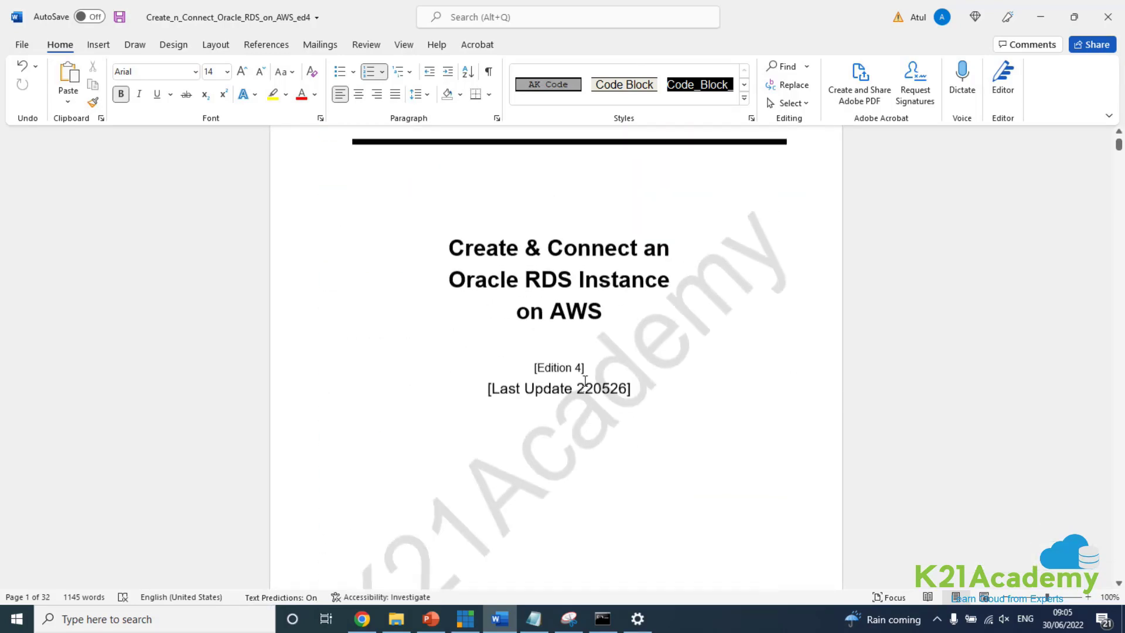
scroll(581, 386, down, 2)
scroll(583, 393, down, 20)
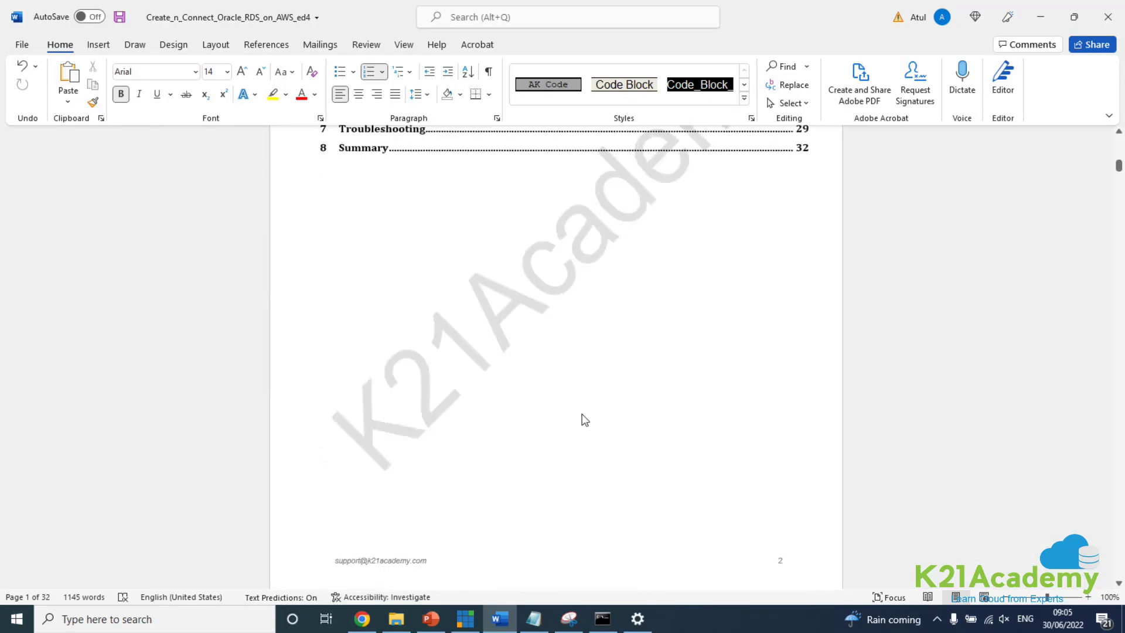
scroll(580, 431, down, 4)
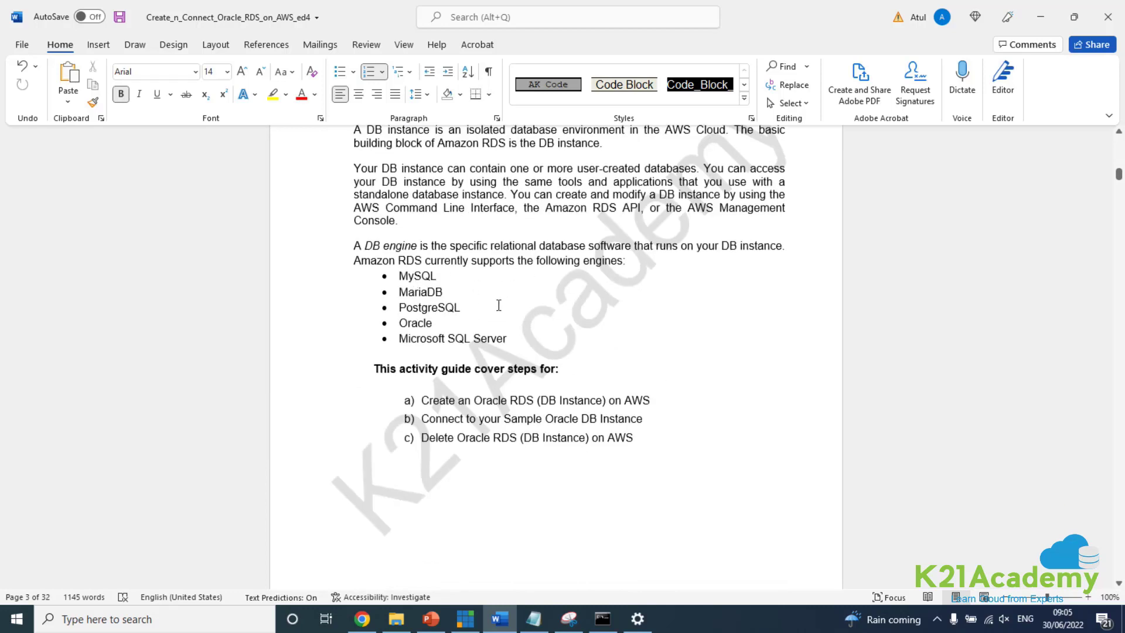
scroll(497, 311, down, 2)
scroll(495, 322, down, 3)
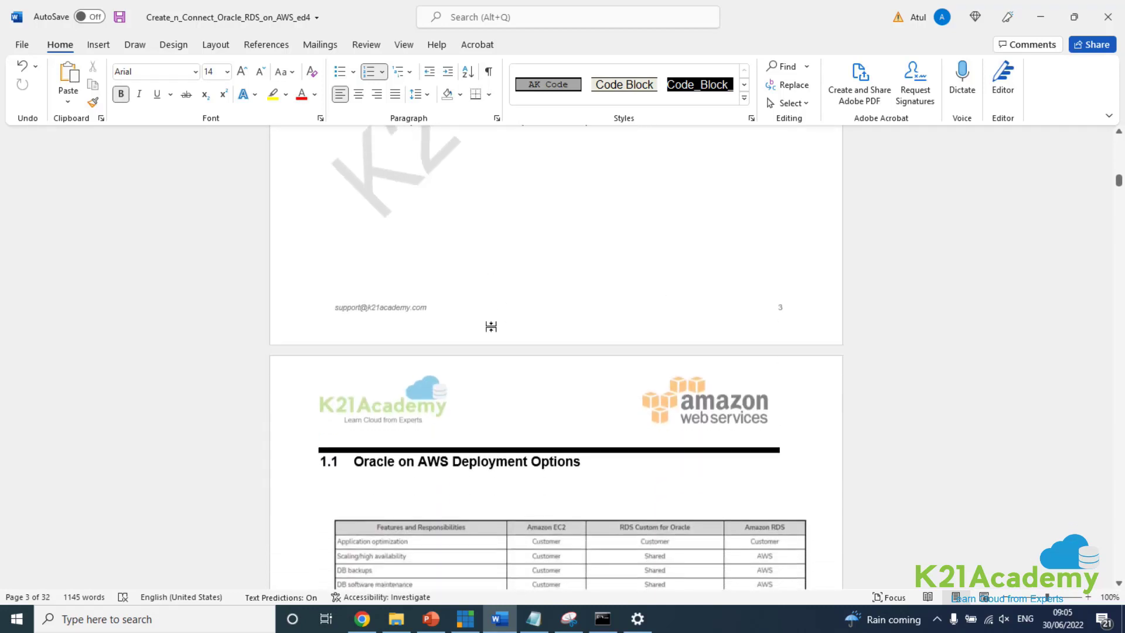
scroll(490, 327, up, 2)
scroll(490, 327, up, 2)
scroll(486, 327, down, 2)
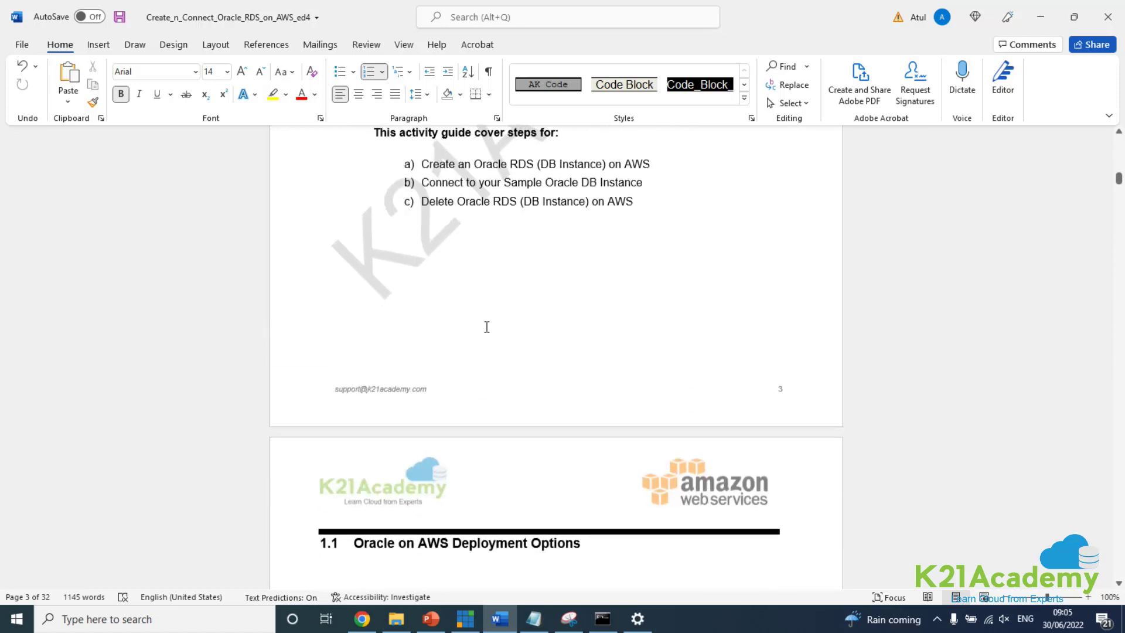
Review section 1.1, Oracle on AWS Deployment Options, including the responsibilities table and the Single-AZ and Multi-AZ availability diagrams.
scroll(486, 326, down, 6)
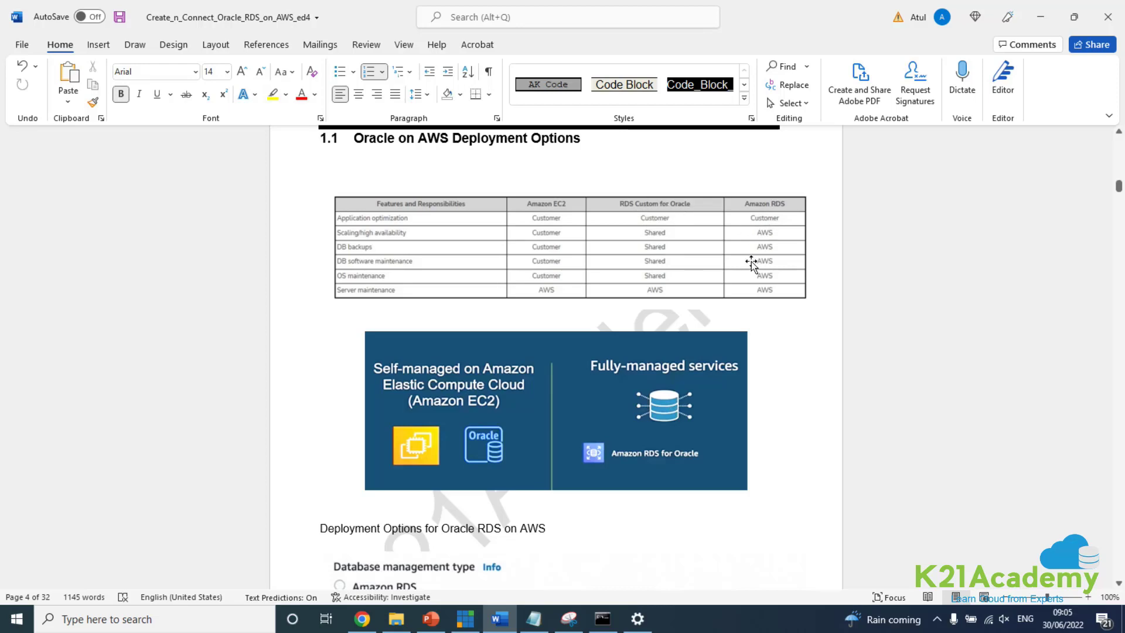
scroll(687, 374, down, 1)
scroll(684, 386, down, 10)
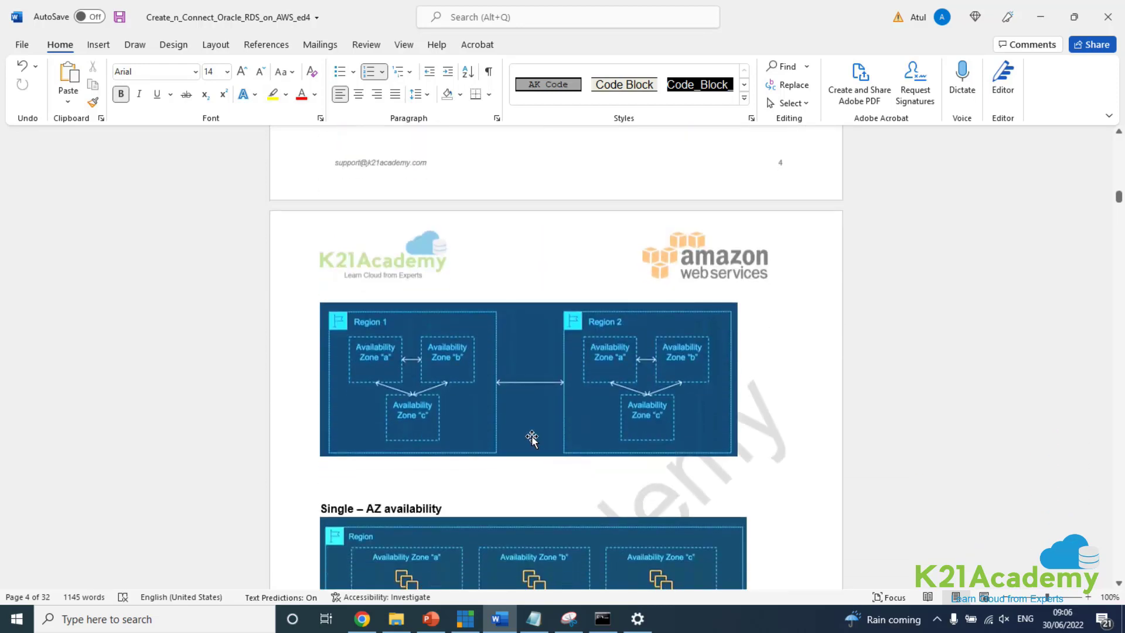
scroll(529, 433, down, 1)
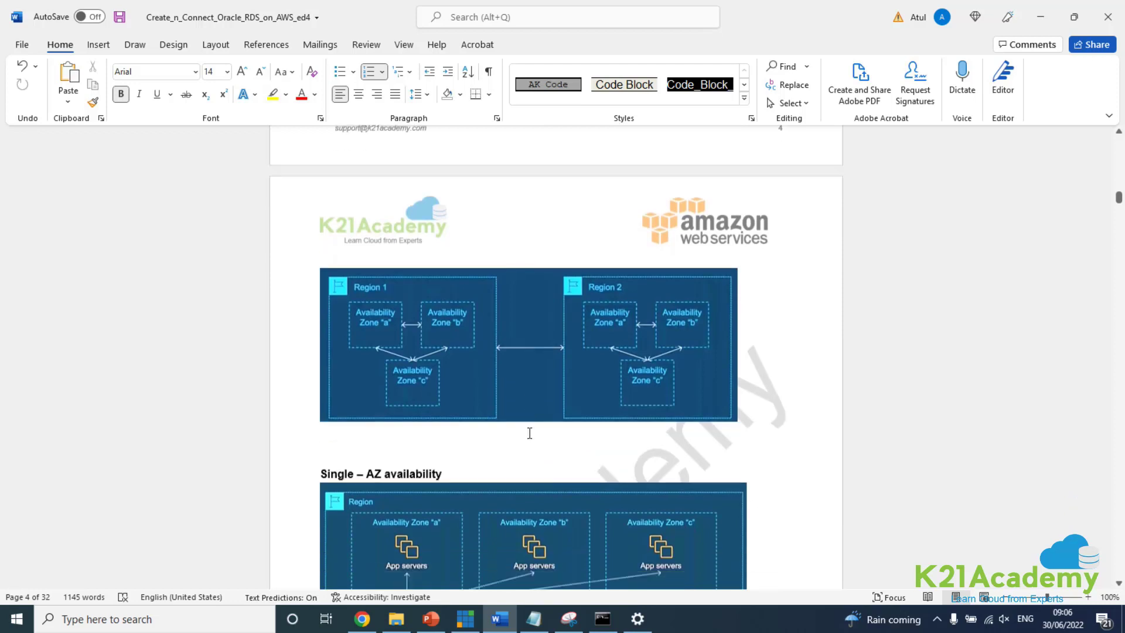
scroll(530, 433, down, 10)
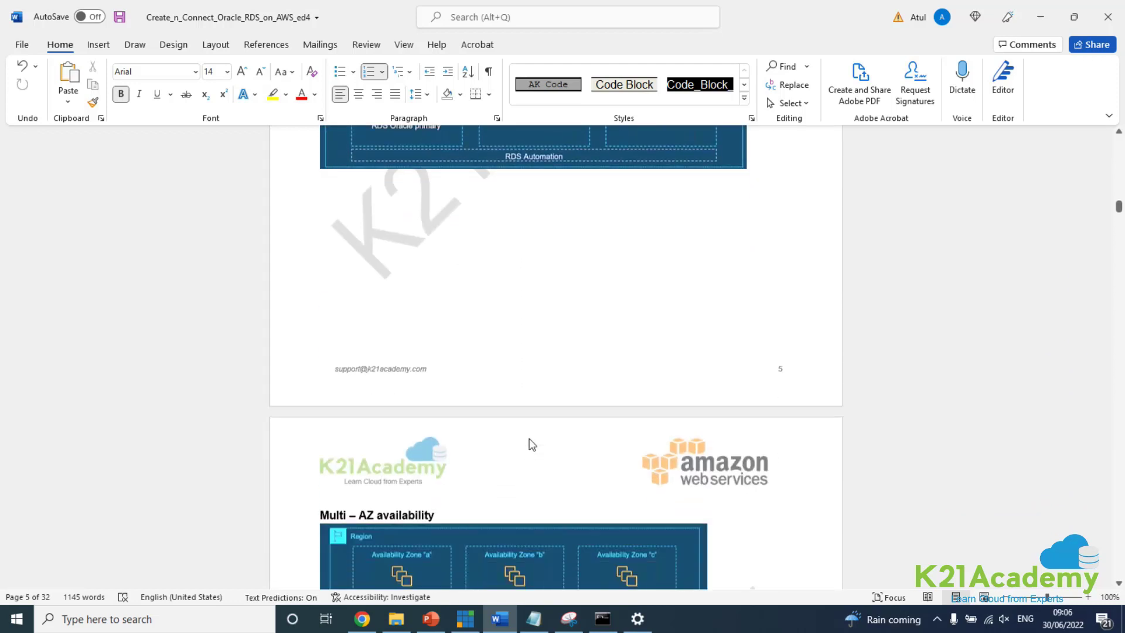
scroll(528, 441, down, 3)
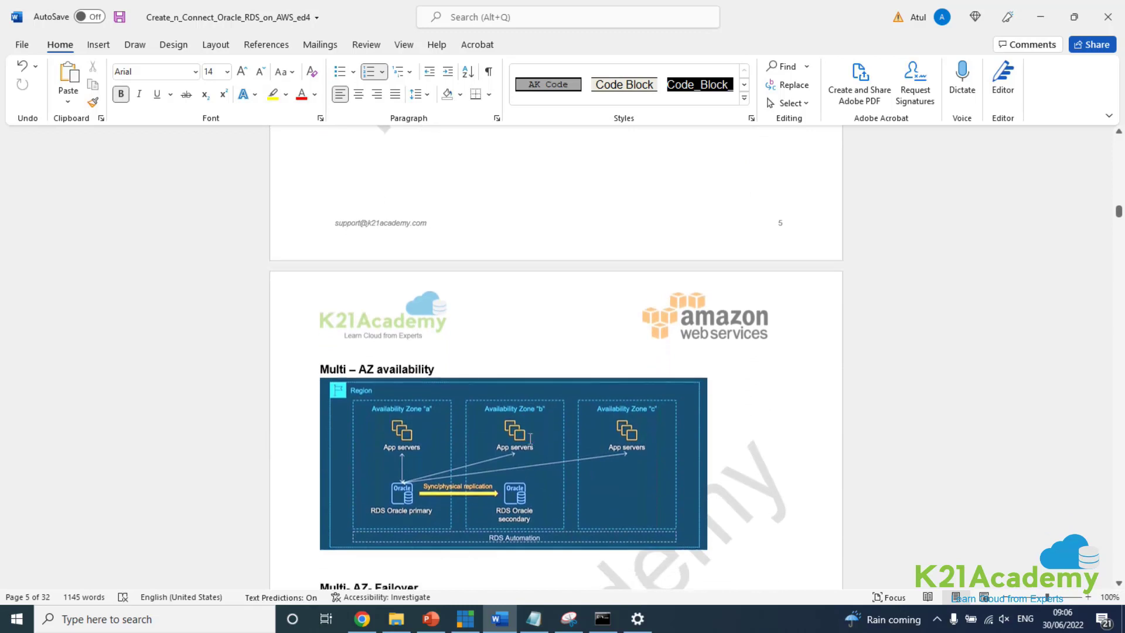